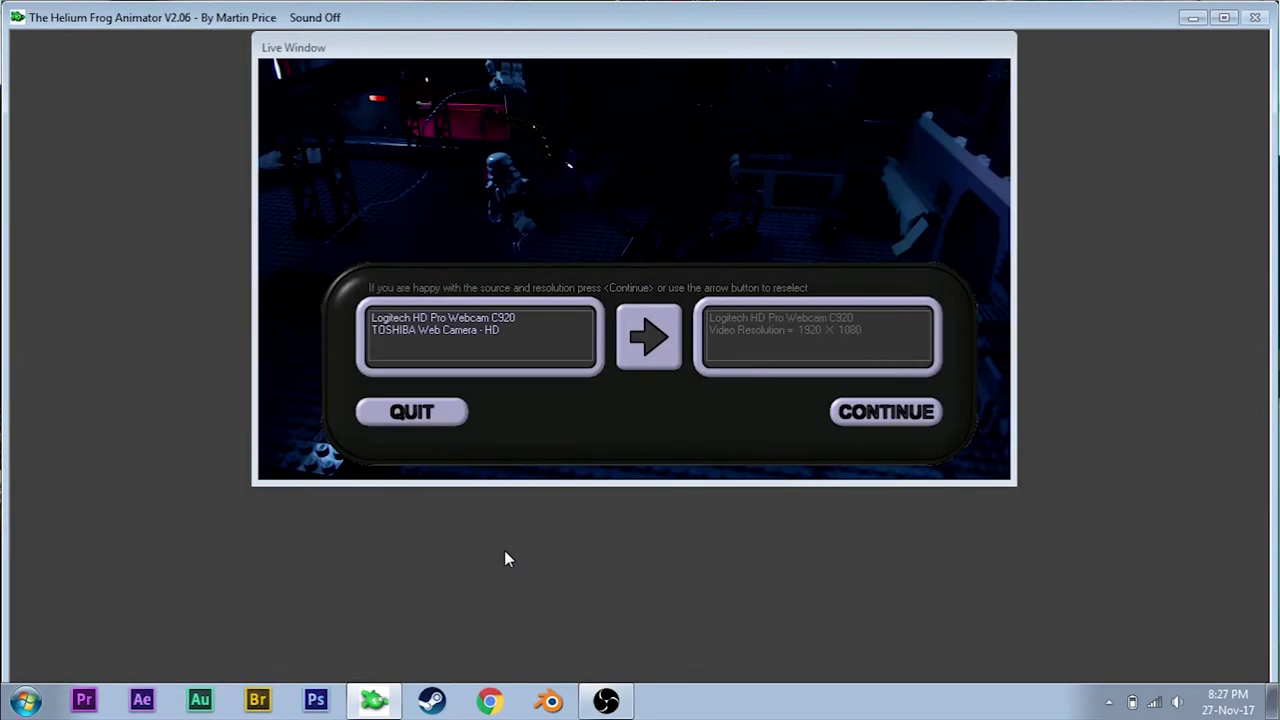
# Accept the Logitech HD Pro Webcam C920 at 1920 × 1080 as the video source and open the Logitech Webcam Controller
pyautogui.click(884, 421)
pyautogui.doubleClick(1168, 18)
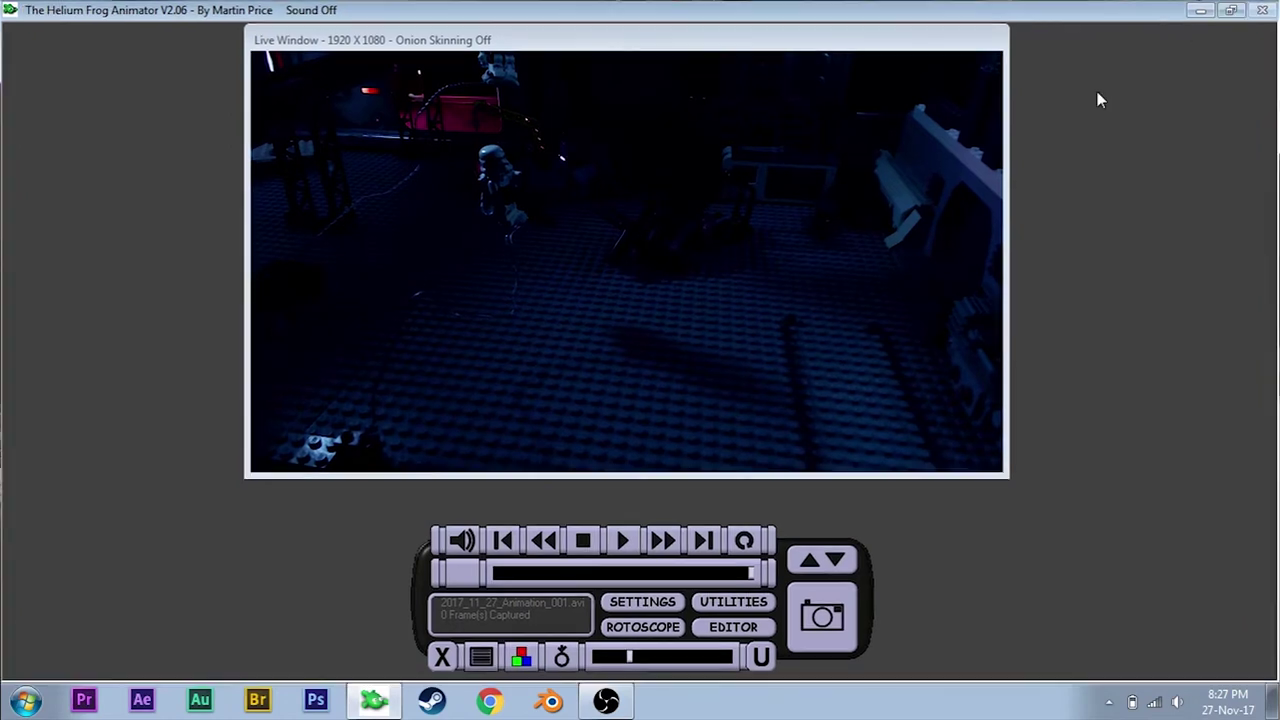
pyautogui.press('super')
pyautogui.write('logi')
pyautogui.press('Return')
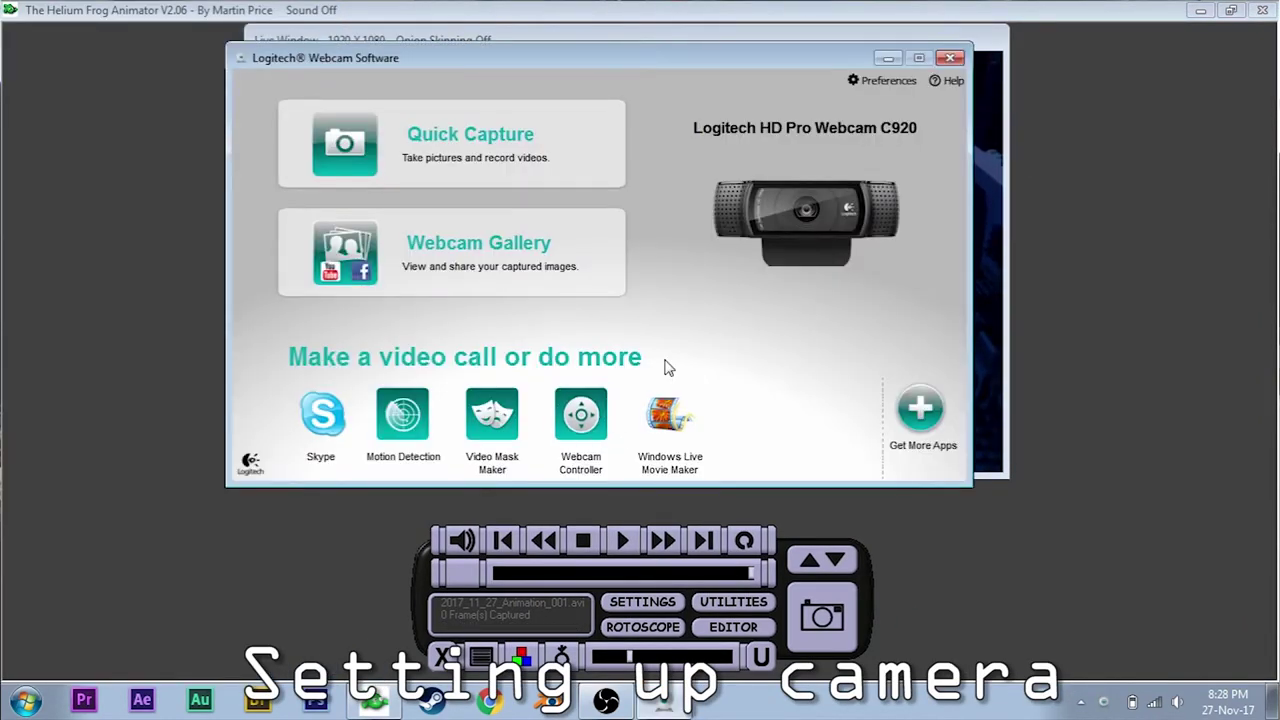
pyautogui.click(581, 414)
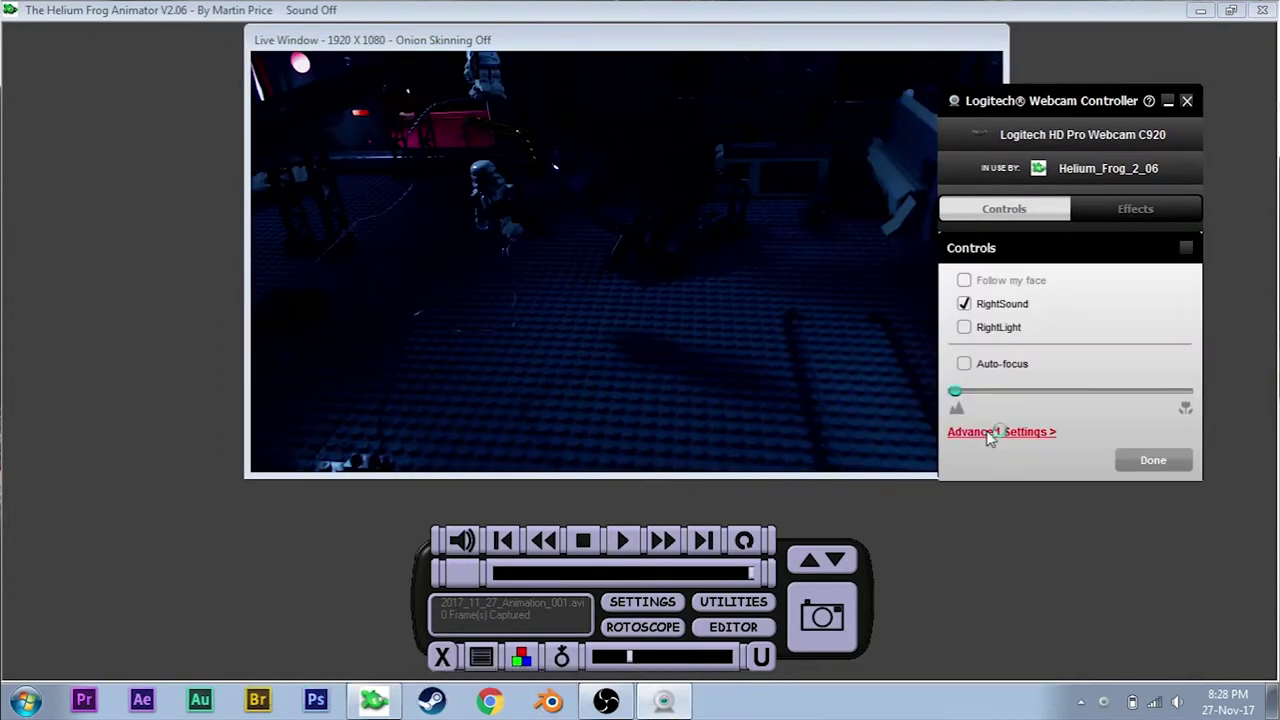
# In the webcam's advanced settings, turn off automatic gain and lower the exposure to about 30 percent of its range
pyautogui.click(990, 433)
pyautogui.click(1048, 315)
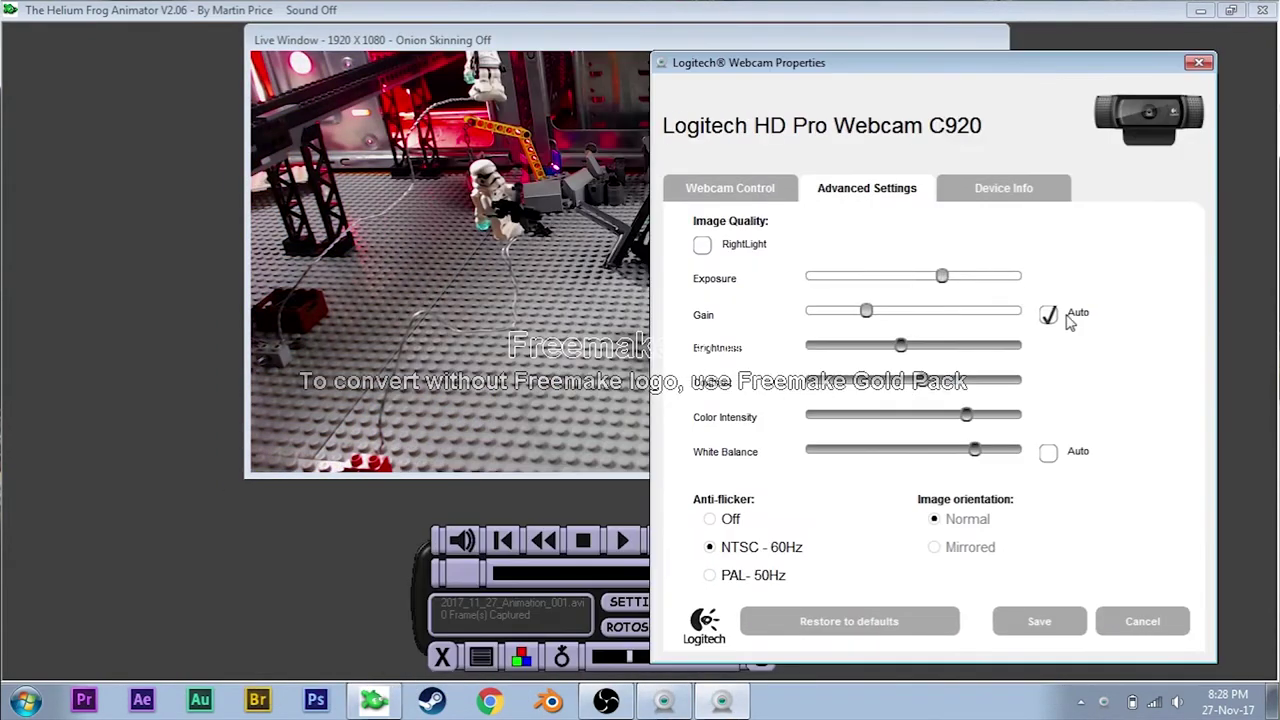
pyautogui.click(1048, 315)
pyautogui.moveTo(943, 276); pyautogui.dragTo(866, 276)
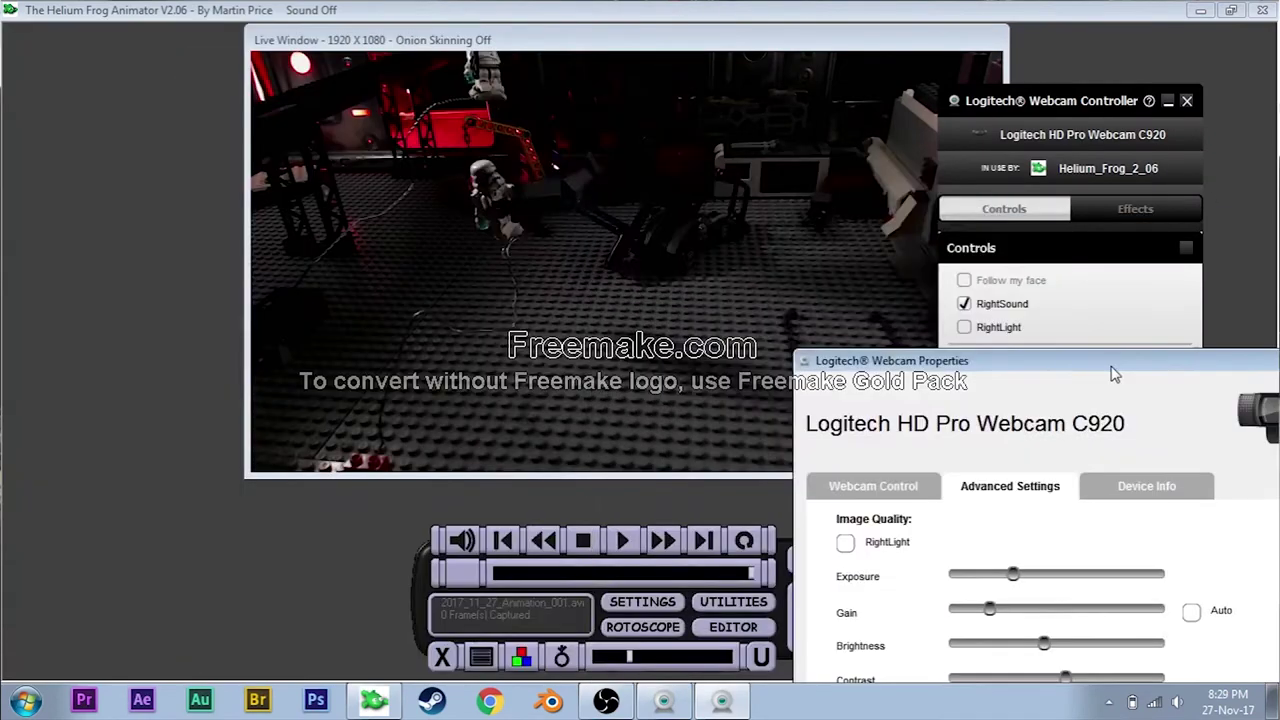
pyautogui.moveTo(1111, 374); pyautogui.dragTo(785, 90)
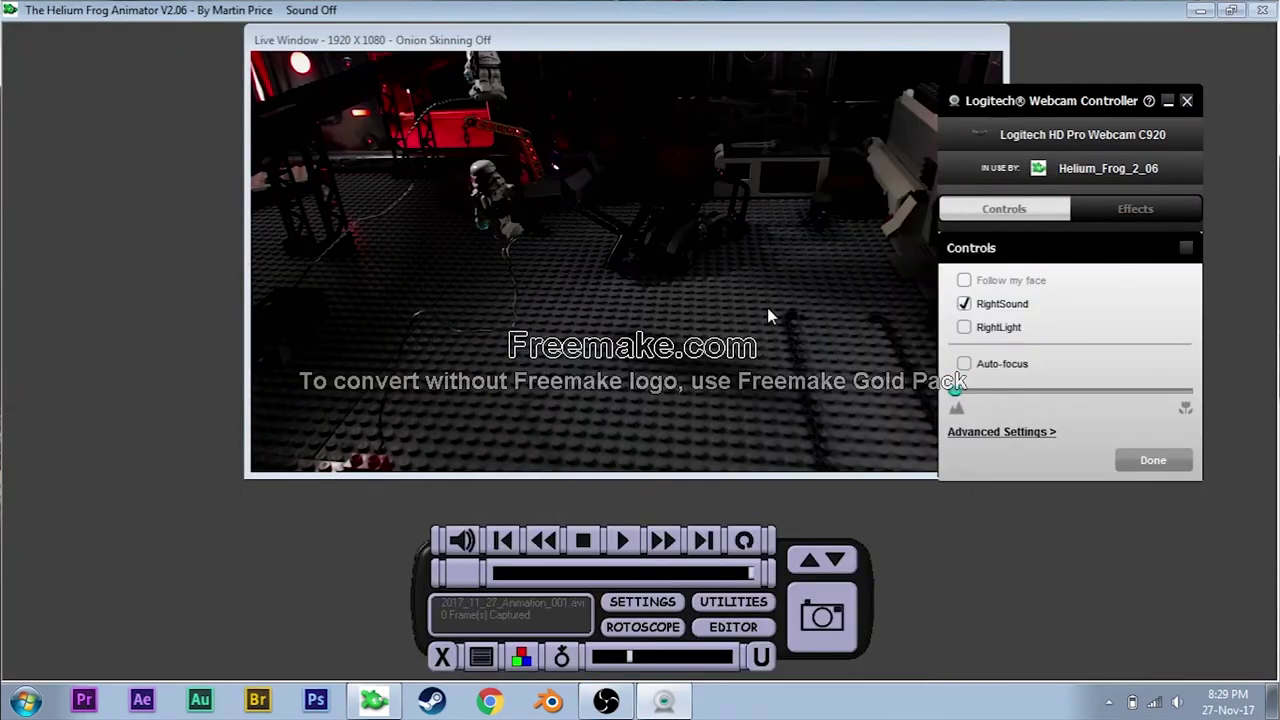
# Set the webcam's manual focus slightly nearer than its farthest setting and return to the live view
pyautogui.moveTo(955, 391); pyautogui.dragTo(966, 392)
pyautogui.click(704, 228)
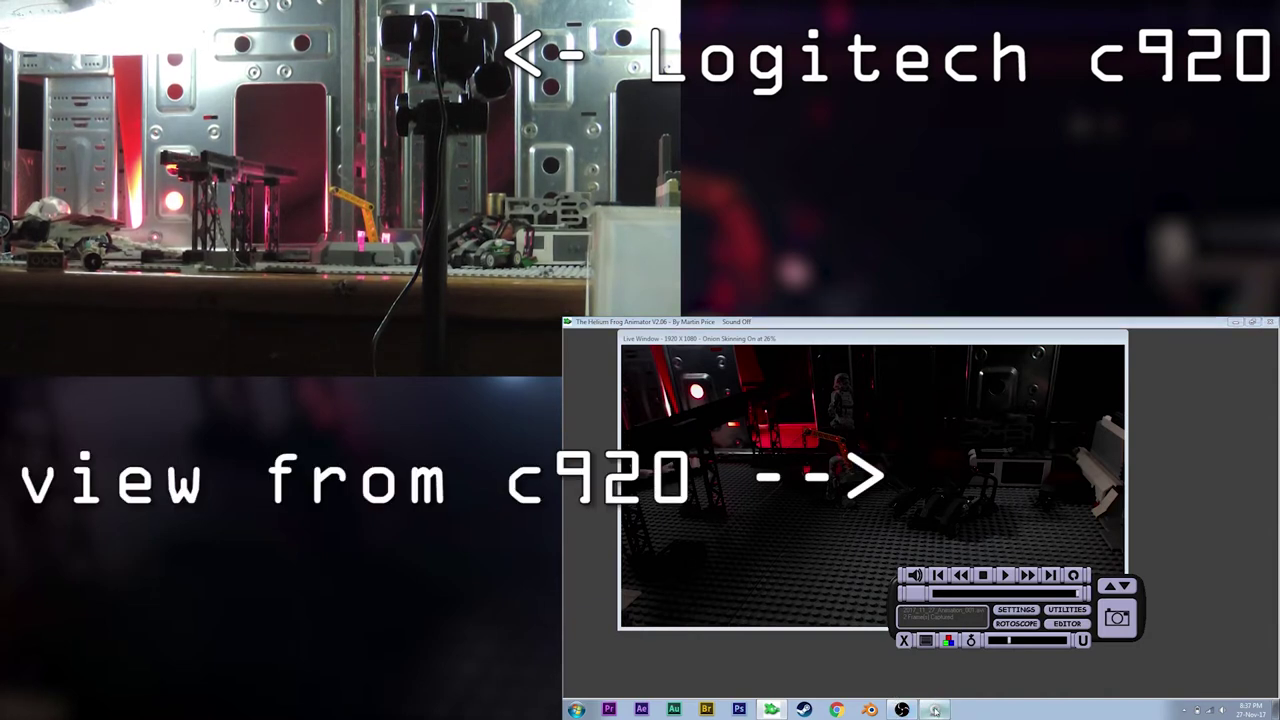
pyautogui.click(934, 709)
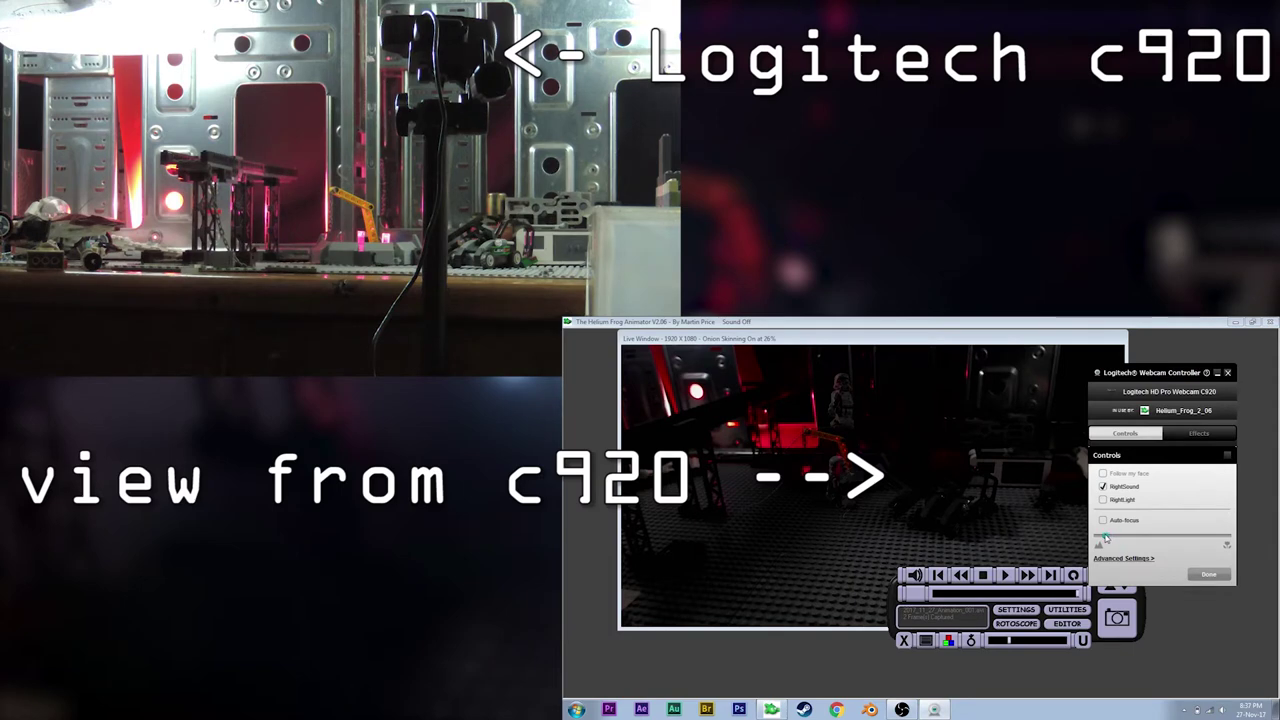
pyautogui.click(982, 455)
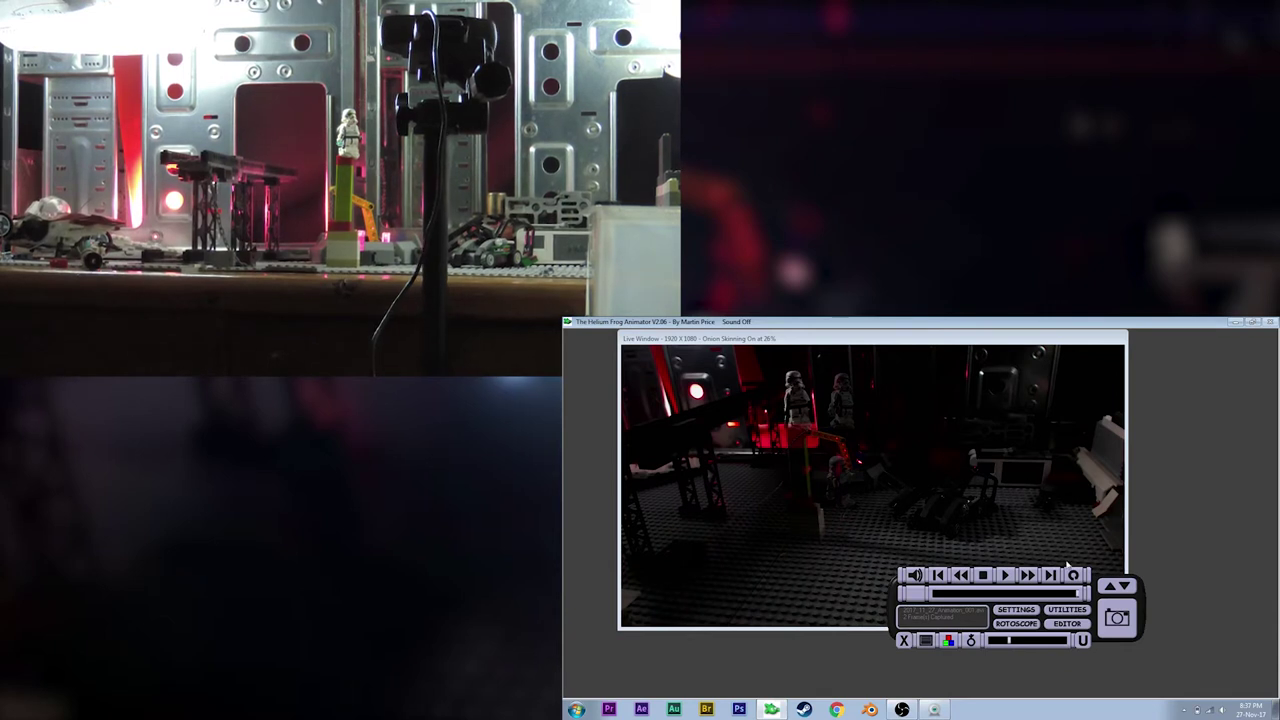
# Readjust the webcam's manual focus and capture a frame of the set without the stormtroopers
pyautogui.click(935, 709)
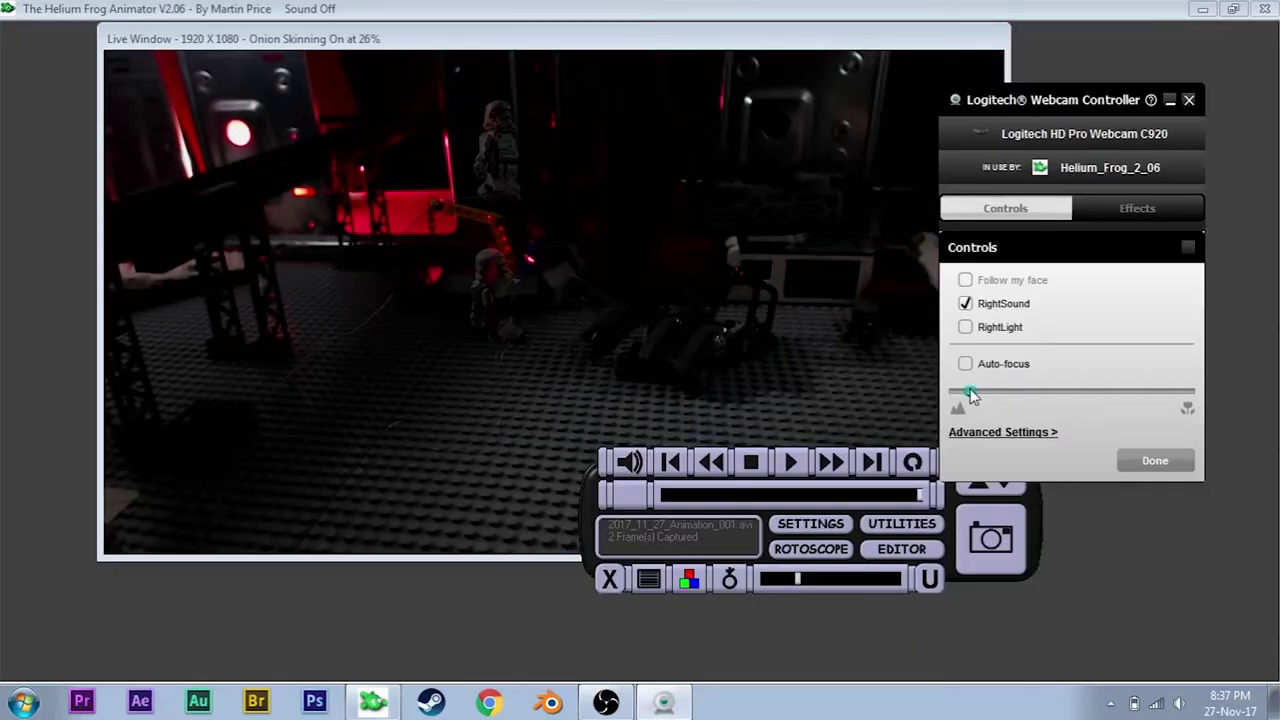
pyautogui.click(750, 241)
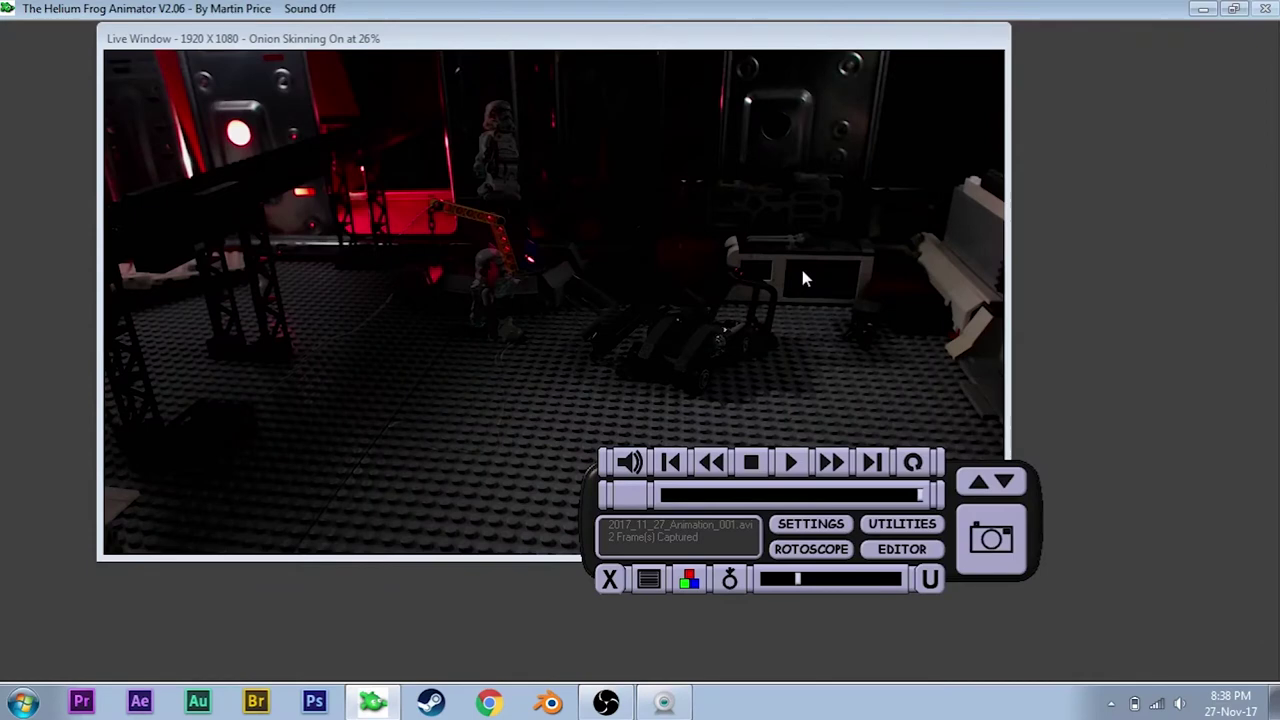
pyautogui.press('space')
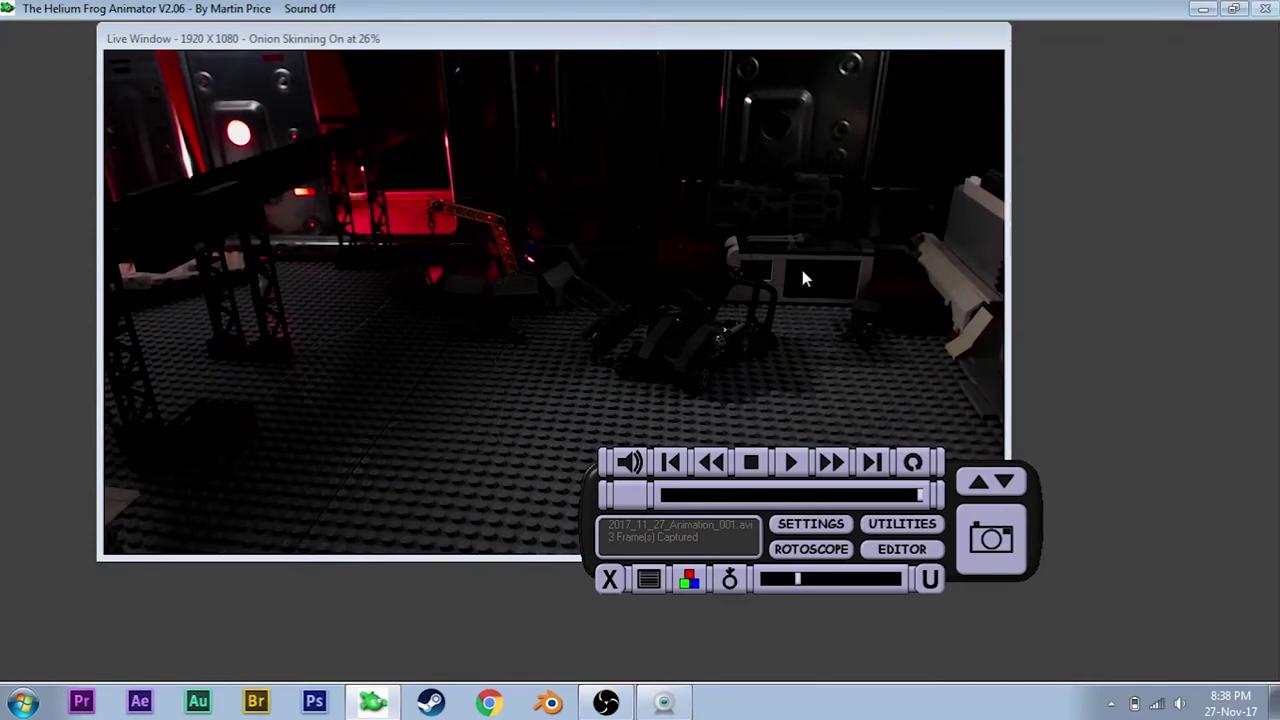
# Open the frame editor and select the second captured frame, A000002
pyautogui.click(905, 552)
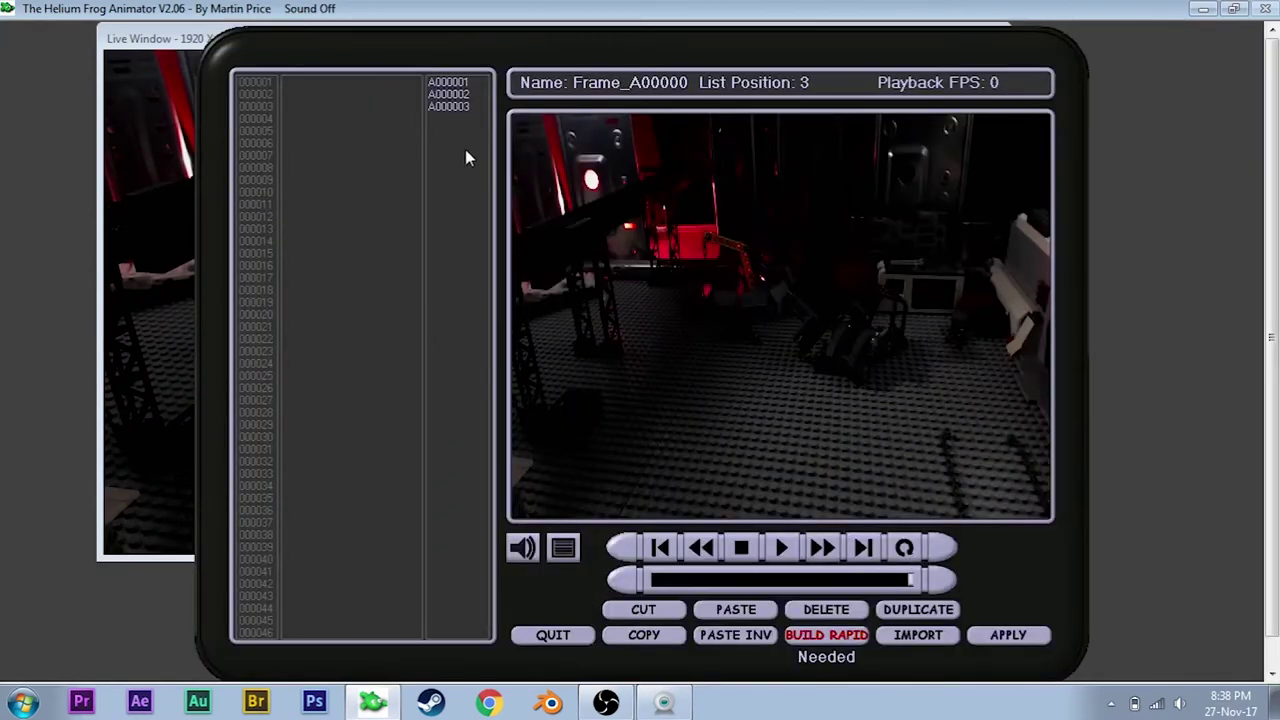
pyautogui.click(463, 96)
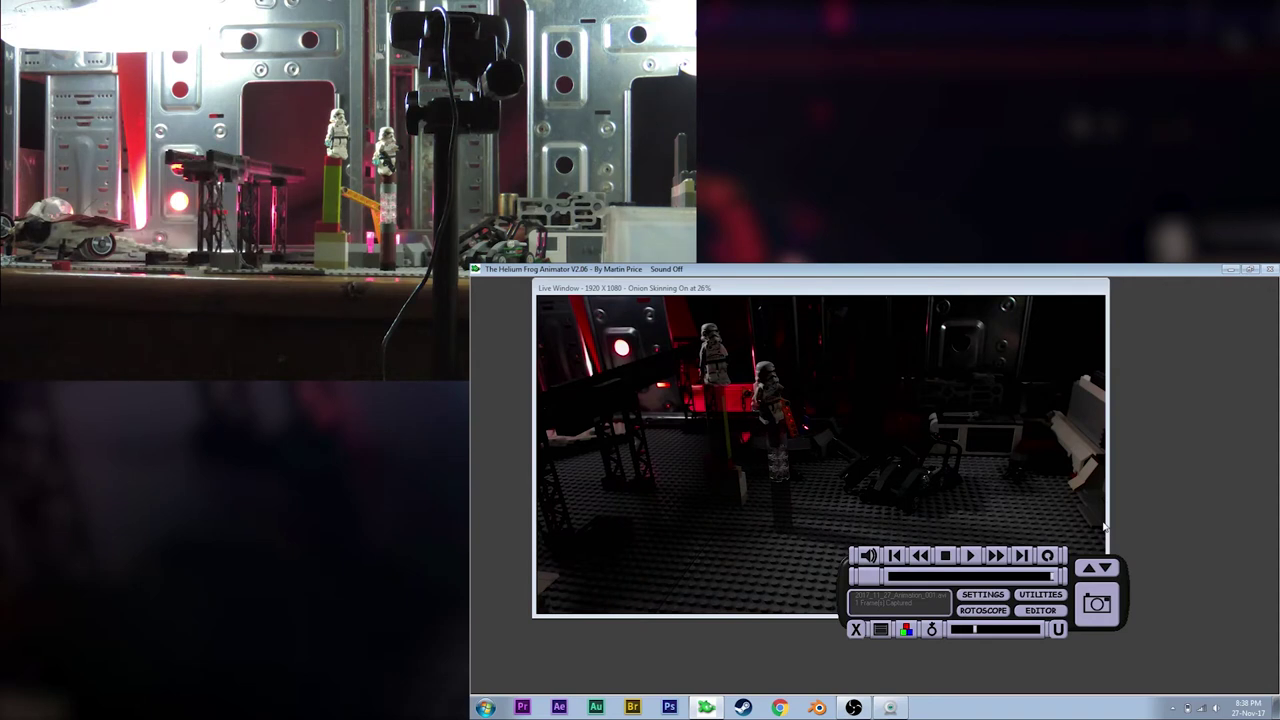
# Capture a frame of the two raised stormtroopers, recheck the webcam focus and move the control panel along the live view's lower edge
pyautogui.press('space')
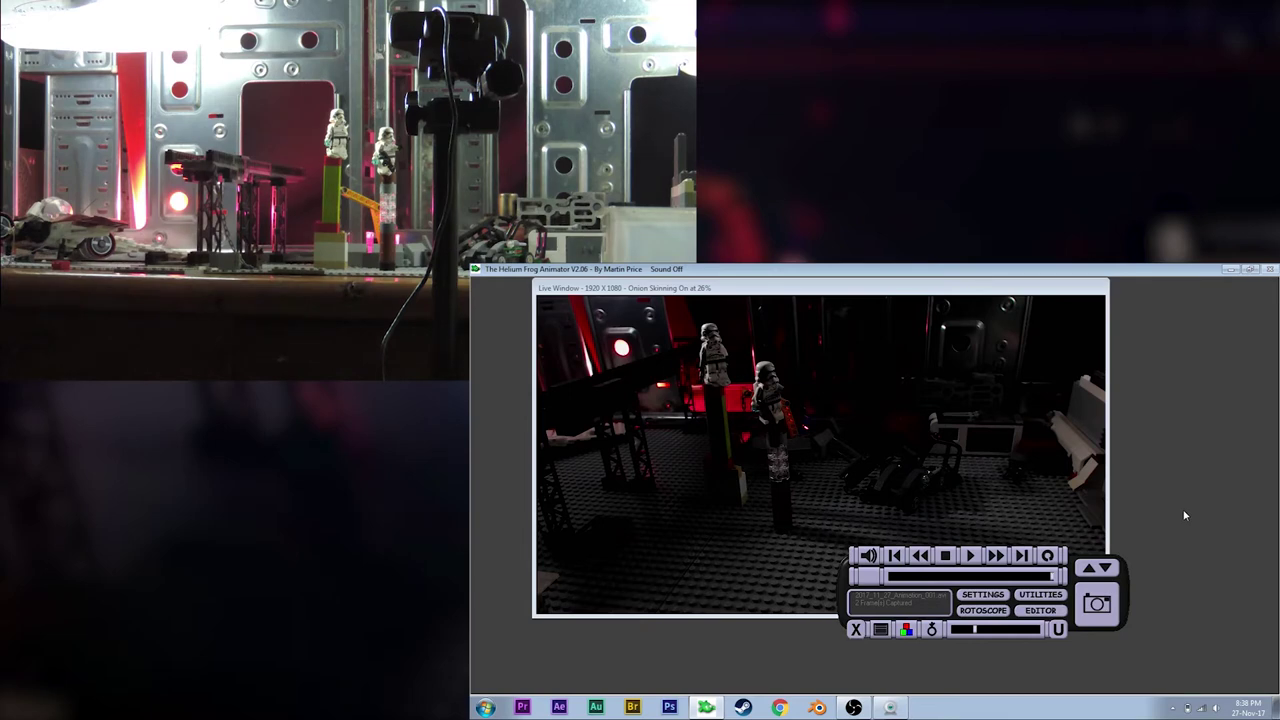
pyautogui.click(890, 707)
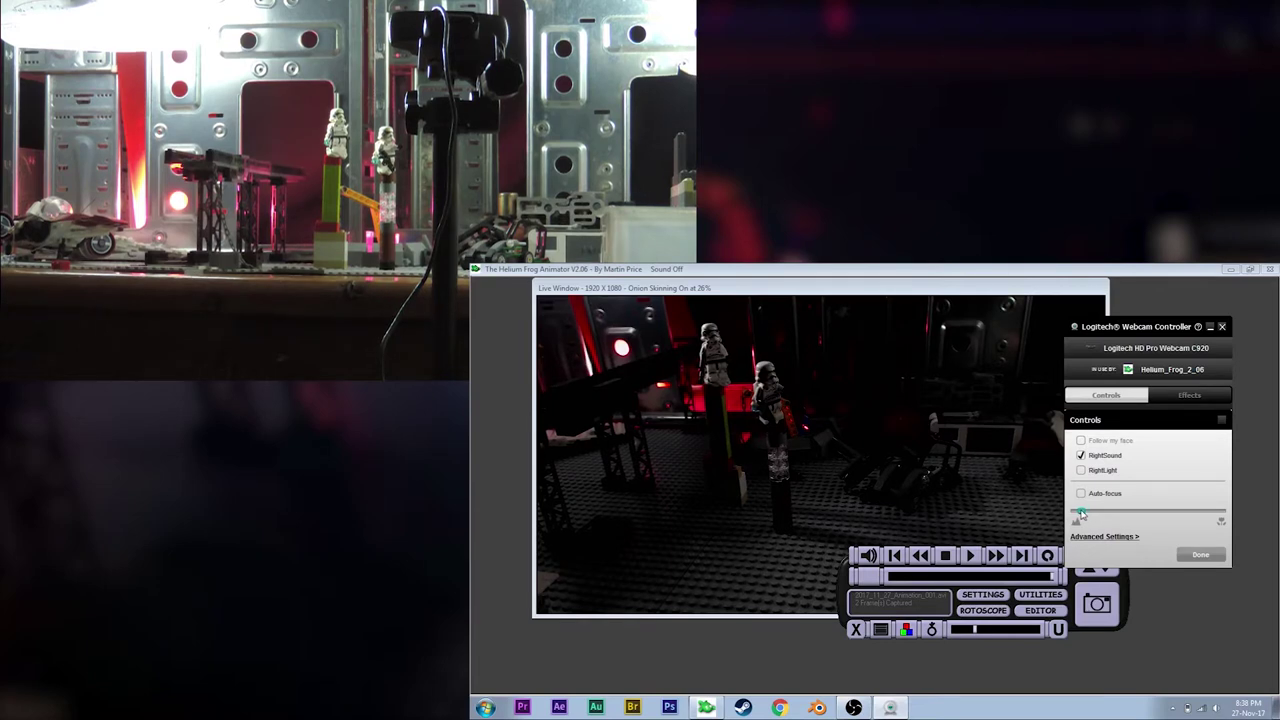
pyautogui.click(897, 369)
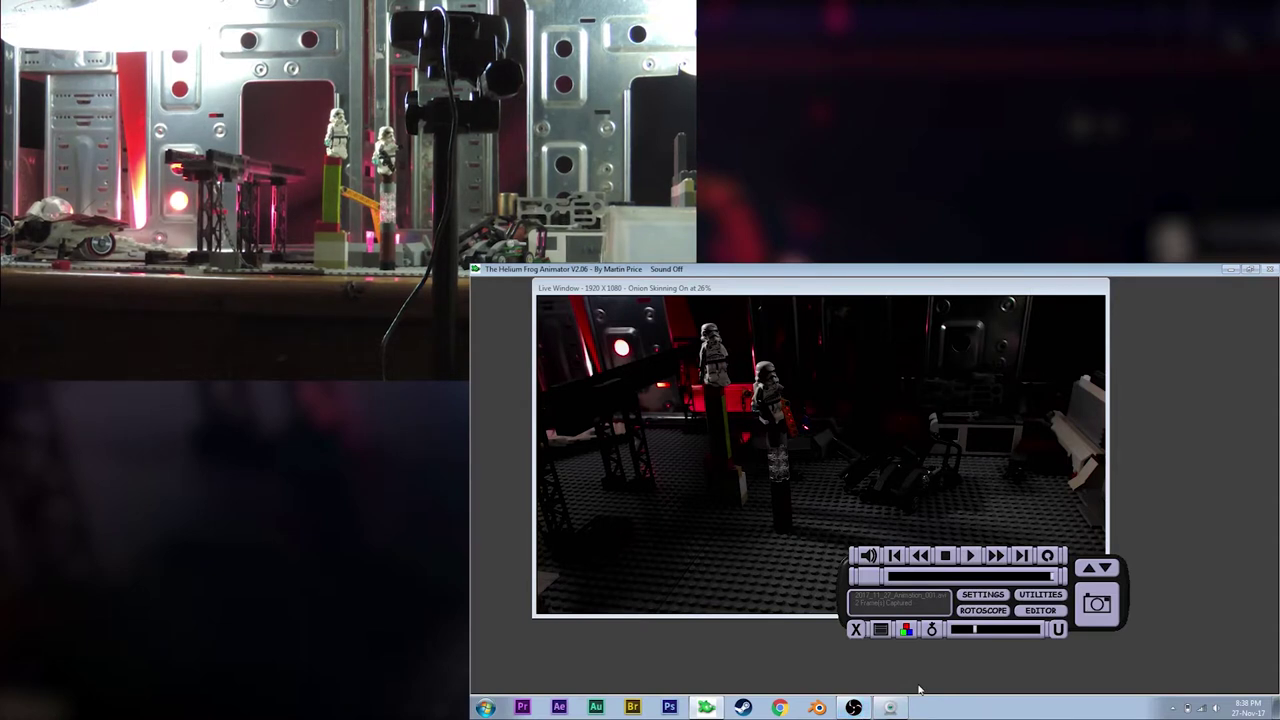
pyautogui.moveTo(1075, 578); pyautogui.dragTo(980, 608)
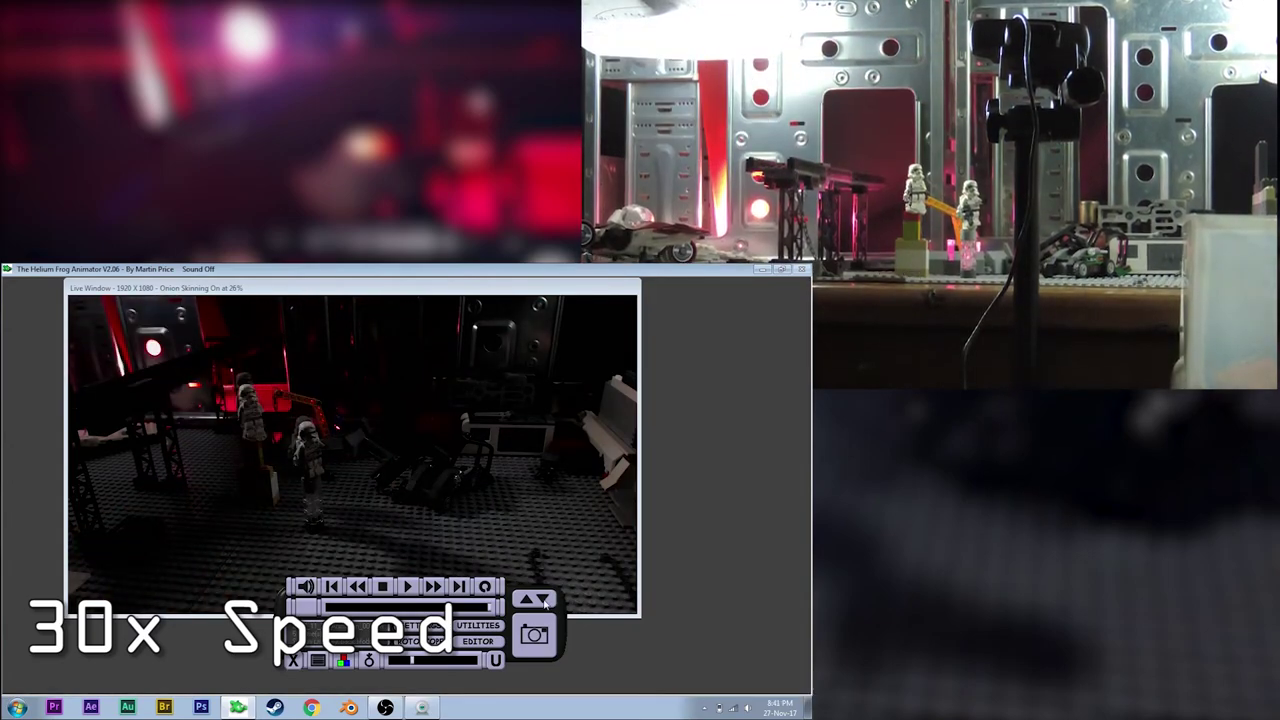
# Capture successive frames of the stormtroopers dropping to the ground and play back the animation between captures
pyautogui.press('Return')
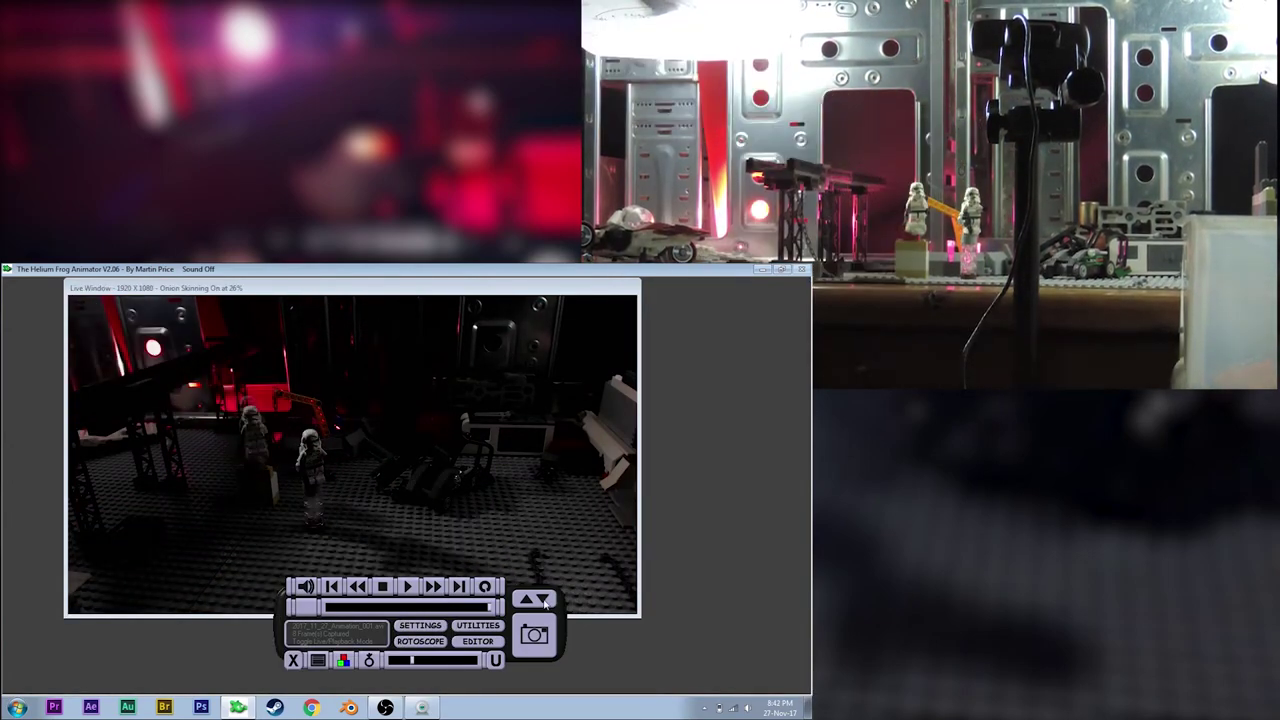
pyautogui.press('Return')
pyautogui.press('Return')
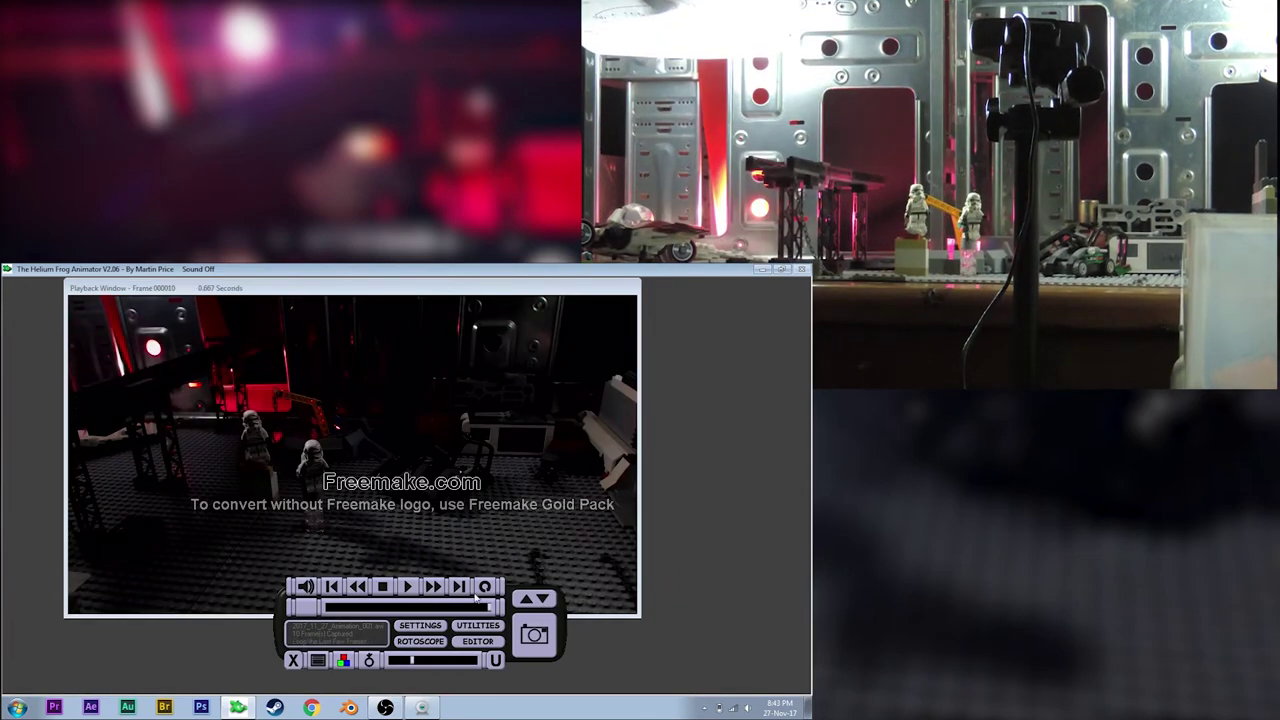
pyautogui.press('Return')
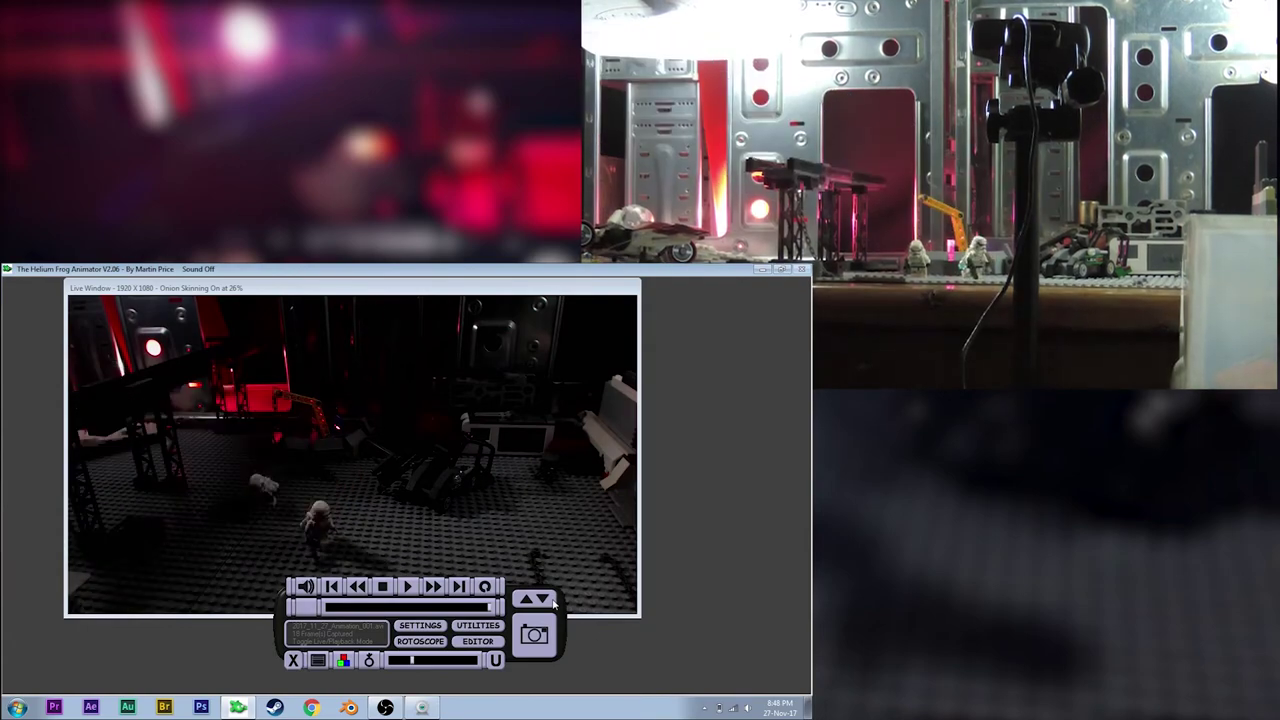
pyautogui.click(414, 587)
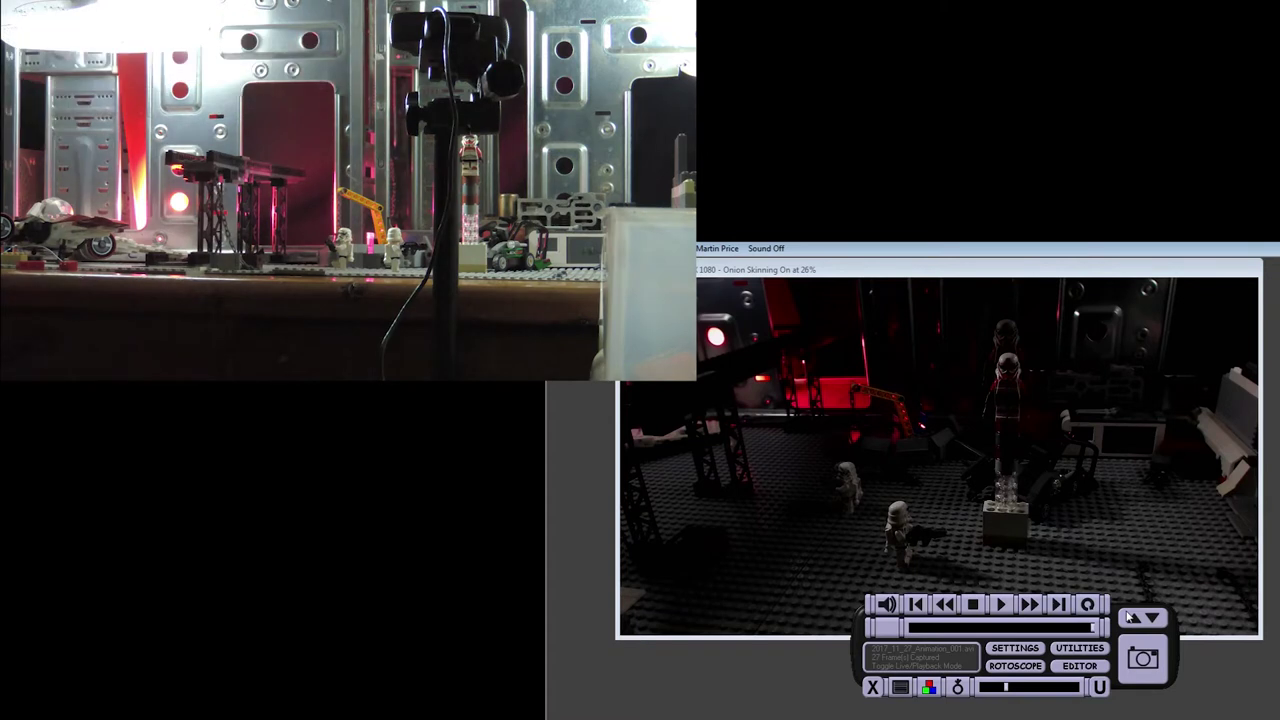
pyautogui.press('Return')
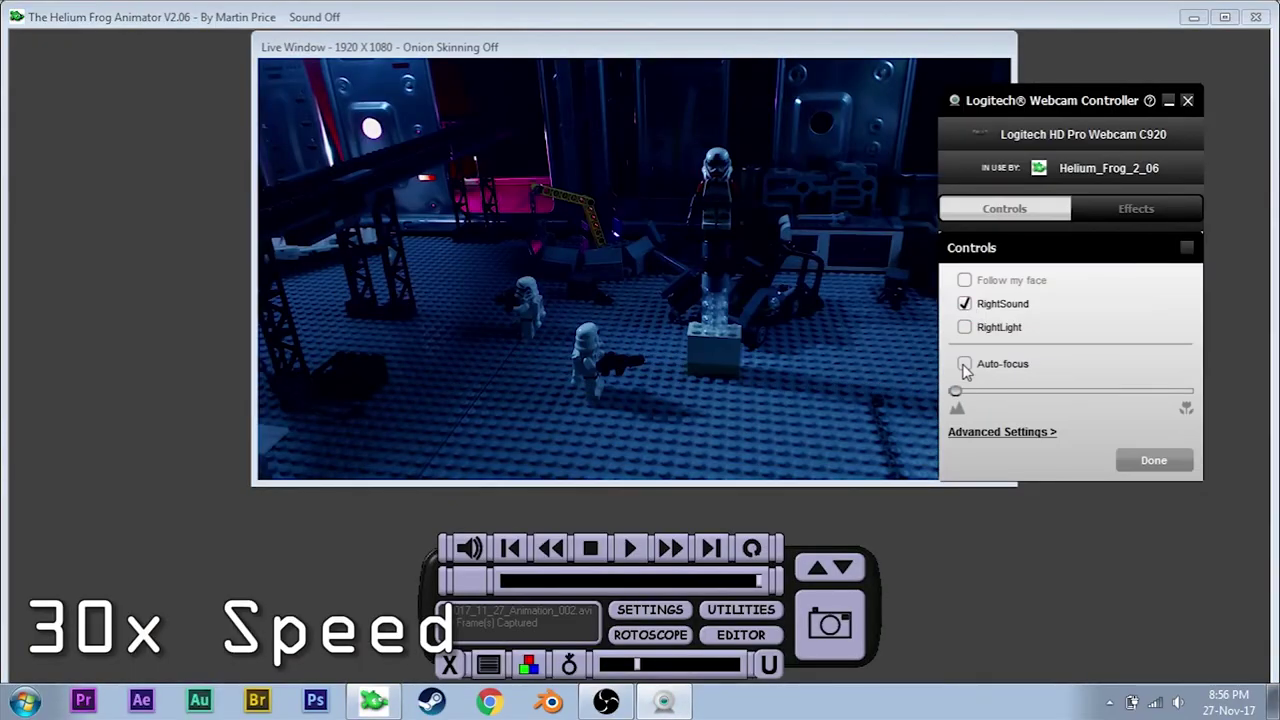
# For the second animation, turn off the webcam's automatic gain and white balance, lower exposure and gain to about a quarter, and save
pyautogui.click(1002, 431)
pyautogui.click(754, 288)
pyautogui.click(754, 288)
pyautogui.click(754, 427)
pyautogui.moveTo(620, 249); pyautogui.dragTo(556, 249)
pyautogui.moveTo(600, 36); pyautogui.dragTo(938, 49)
pyautogui.moveTo(857, 297); pyautogui.dragTo(894, 297)
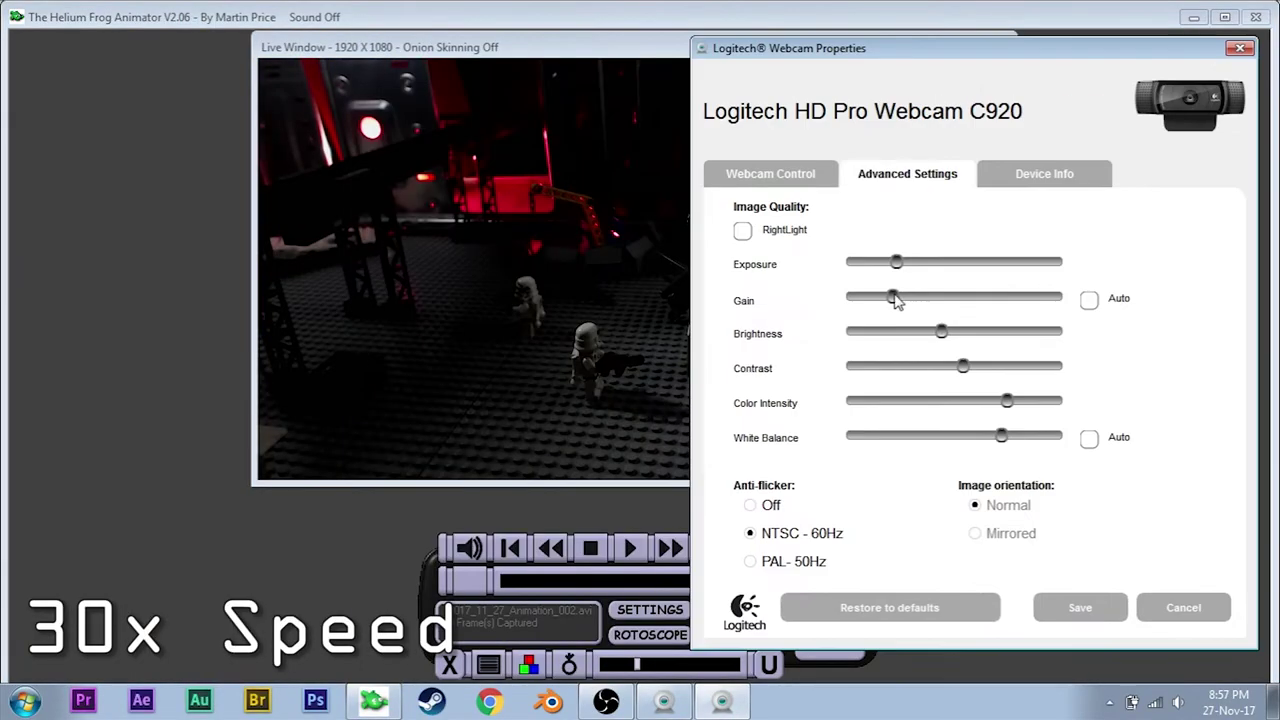
pyautogui.click(1046, 612)
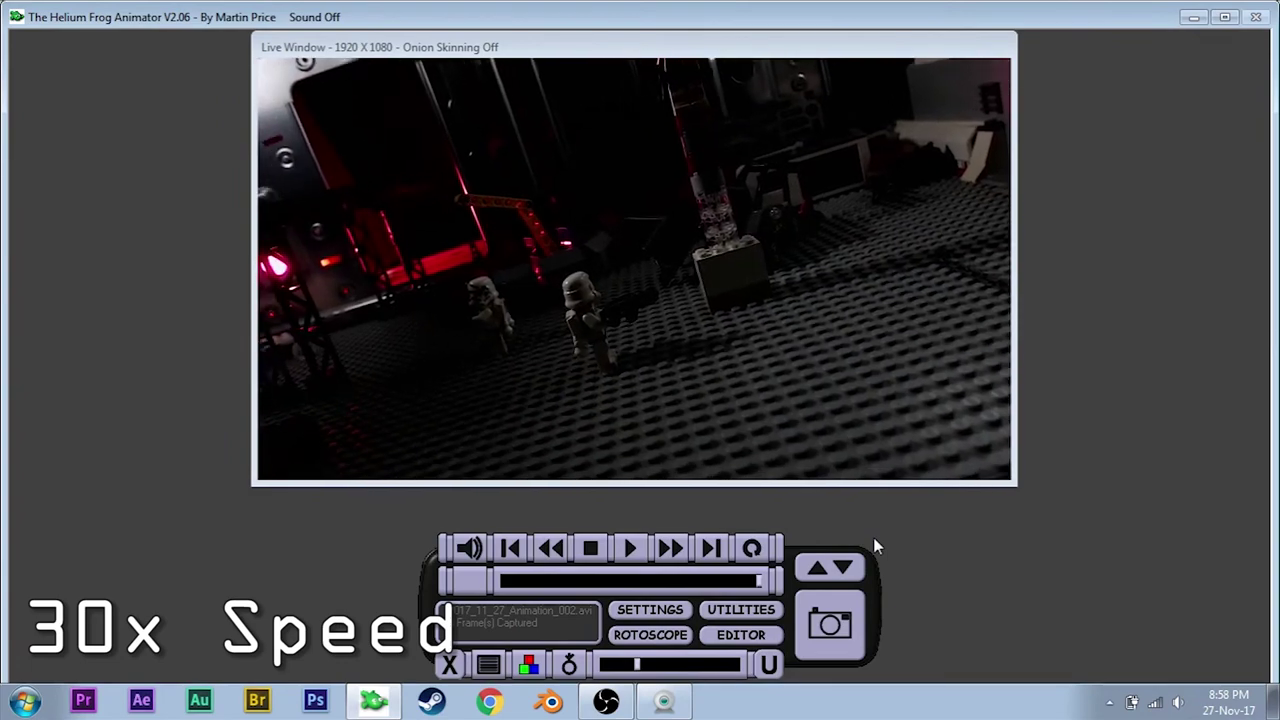
# Reopen the webcam's advanced settings for the tilted camera angle and save them
pyautogui.click(663, 701)
pyautogui.click(1002, 431)
pyautogui.moveTo(808, 44); pyautogui.dragTo(1014, 68)
pyautogui.click(951, 620)
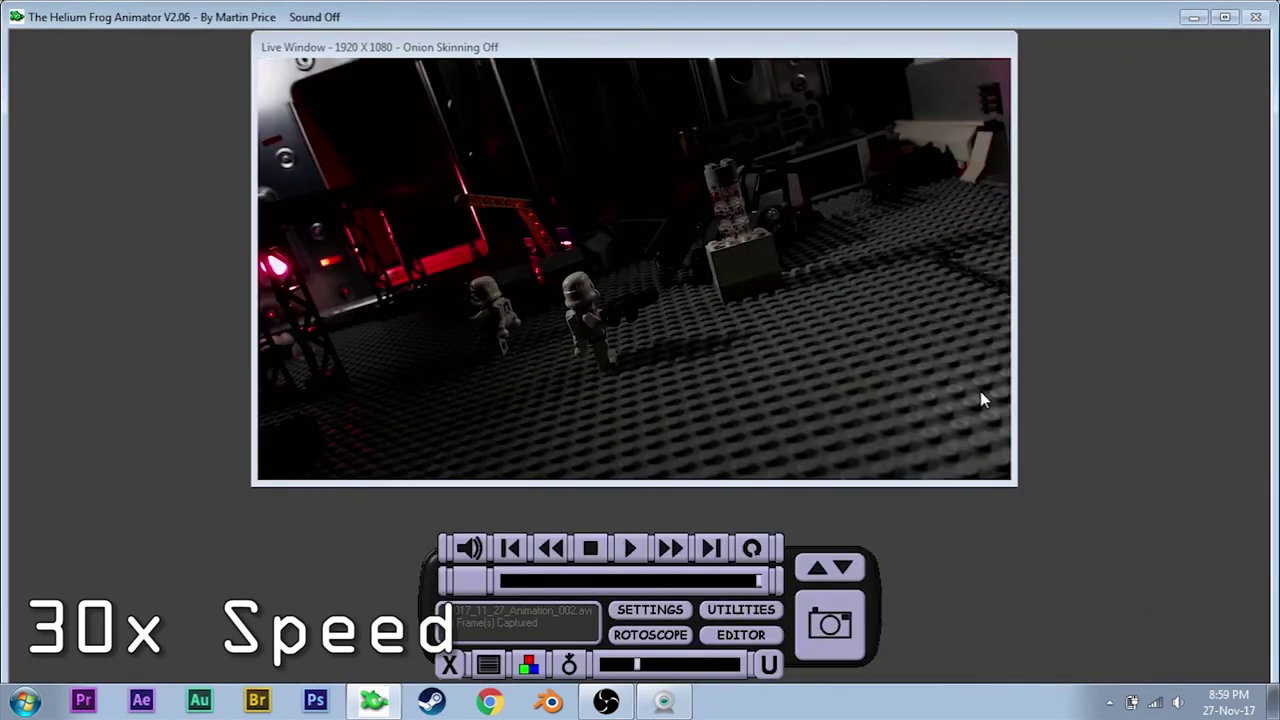
# Turn on onion skinning and switch between the live view and the captured frame to compare them
pyautogui.press('o')
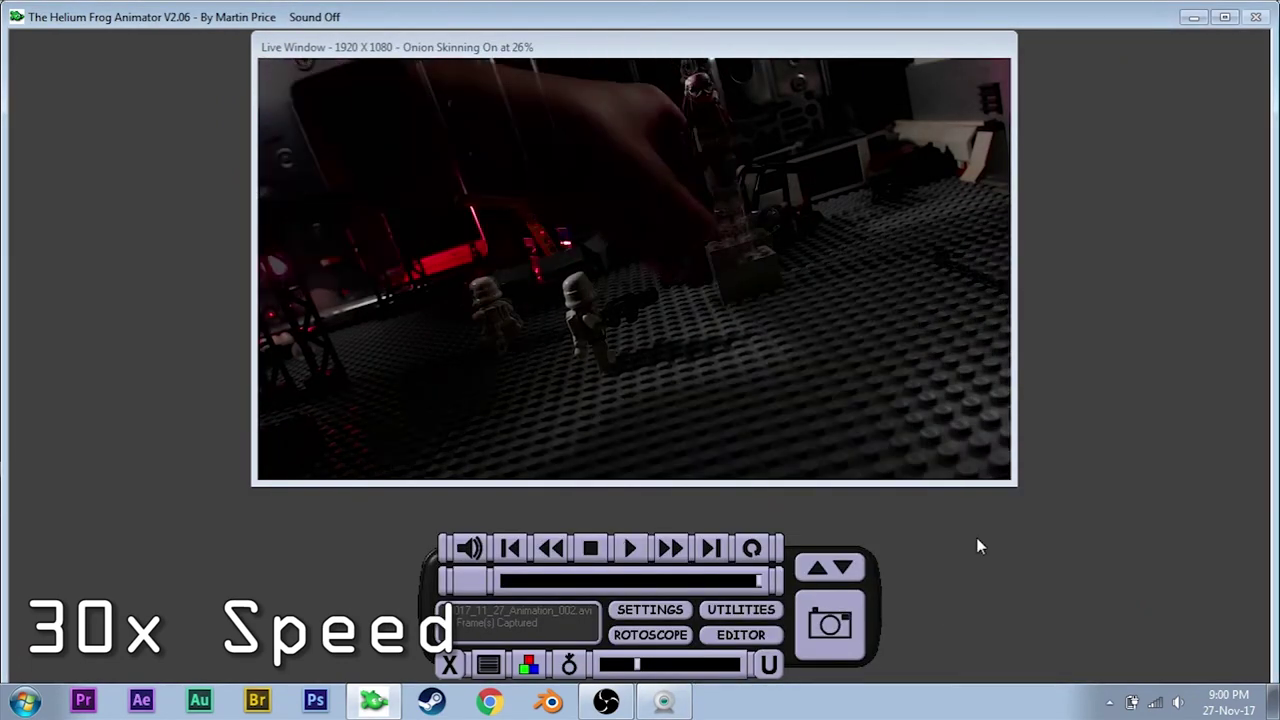
pyautogui.click(846, 570)
pyautogui.click(842, 568)
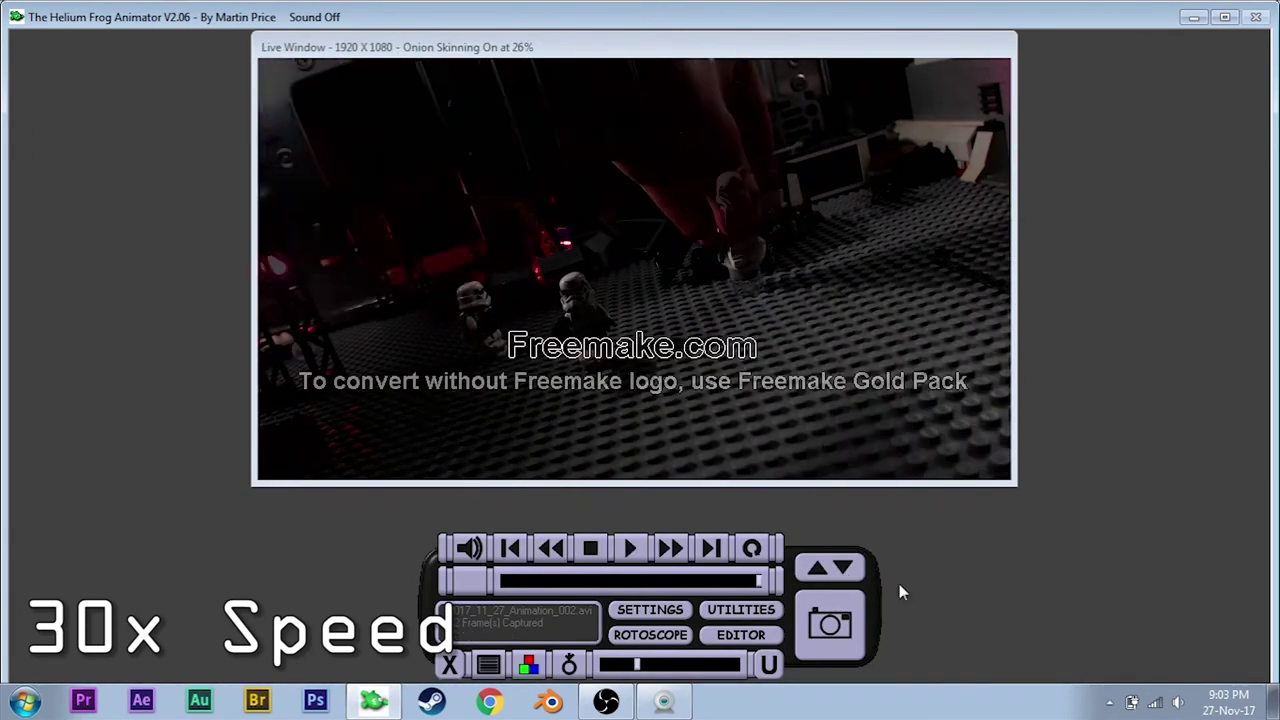
# Play back the second animation's captured frames to check the motion, returning to the live view between playbacks
pyautogui.click(630, 542)
pyautogui.click(846, 568)
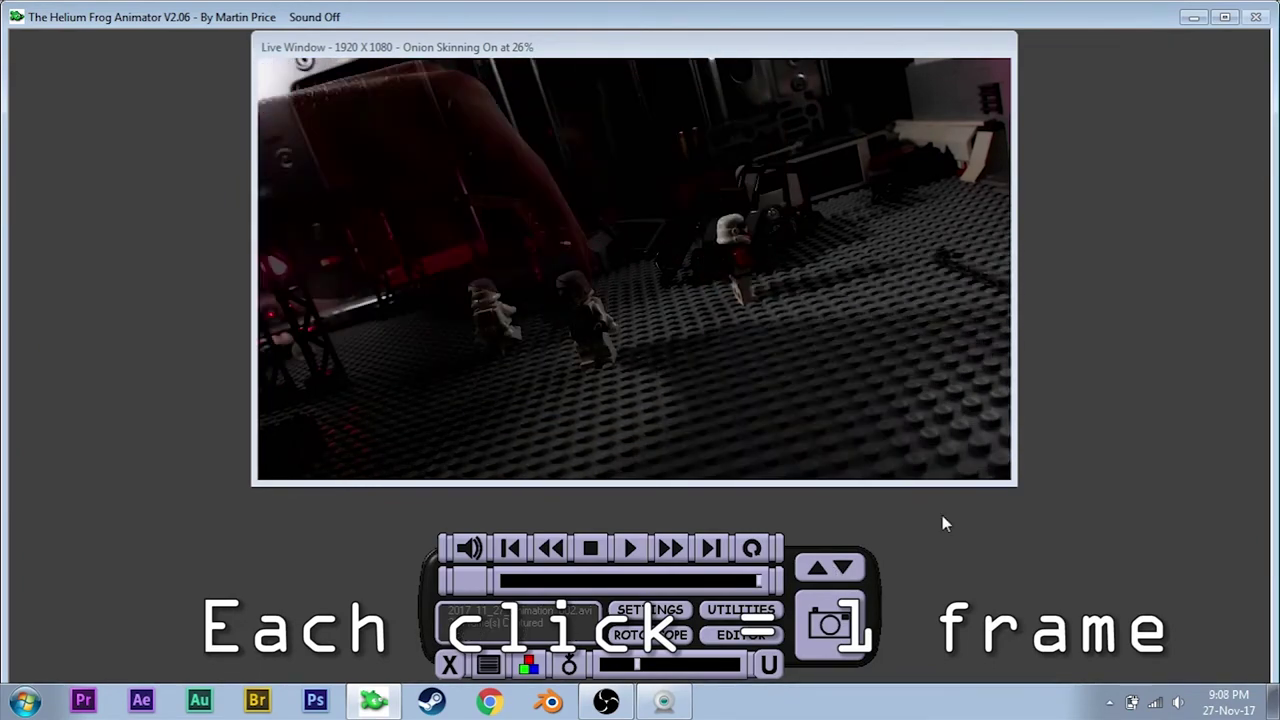
pyautogui.click(642, 541)
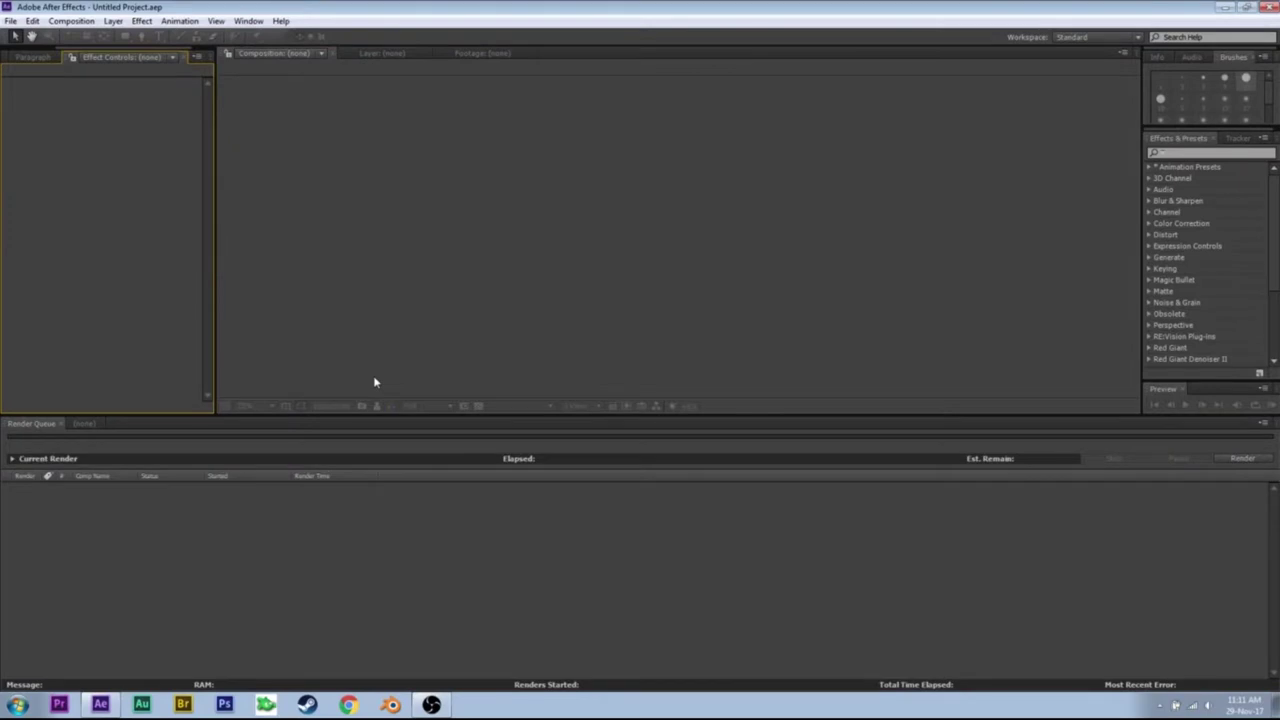
# Import Projects2017_11_27_Animation_001.avi and Projects2017_11_27_Animation_002.avi from the Desktop as footage
pyautogui.click(26, 56)
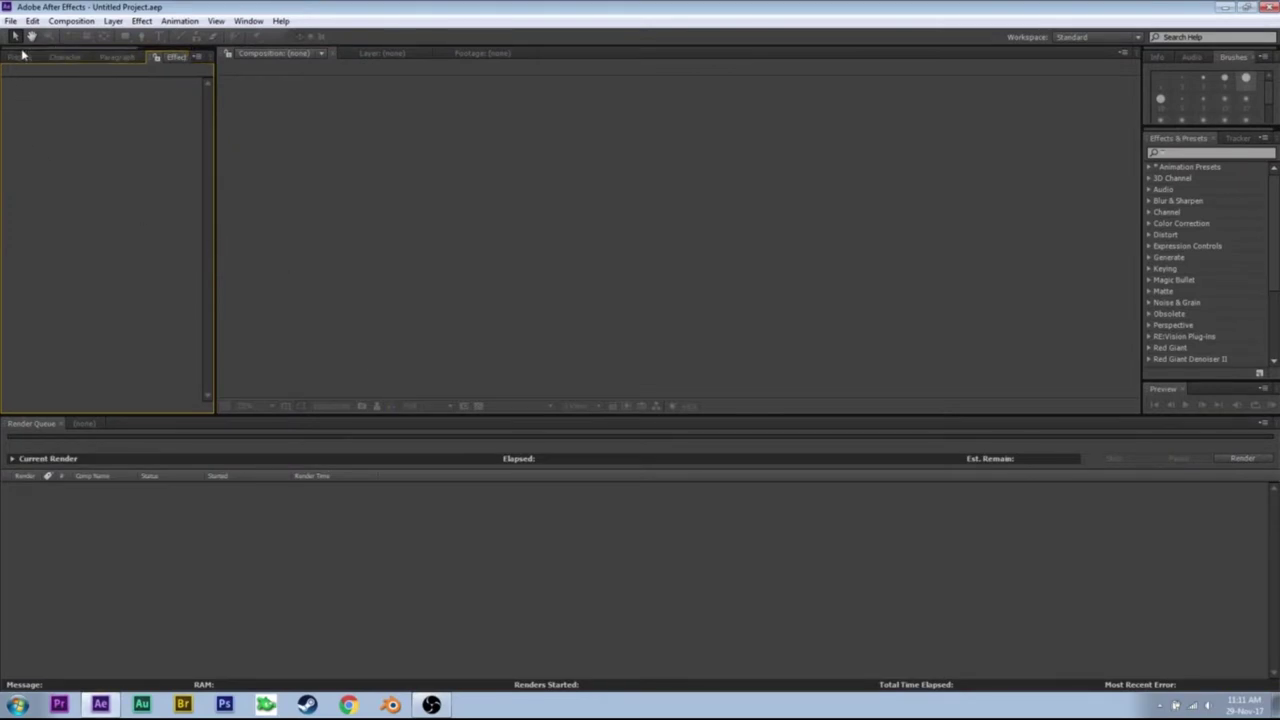
pyautogui.doubleClick(113, 281)
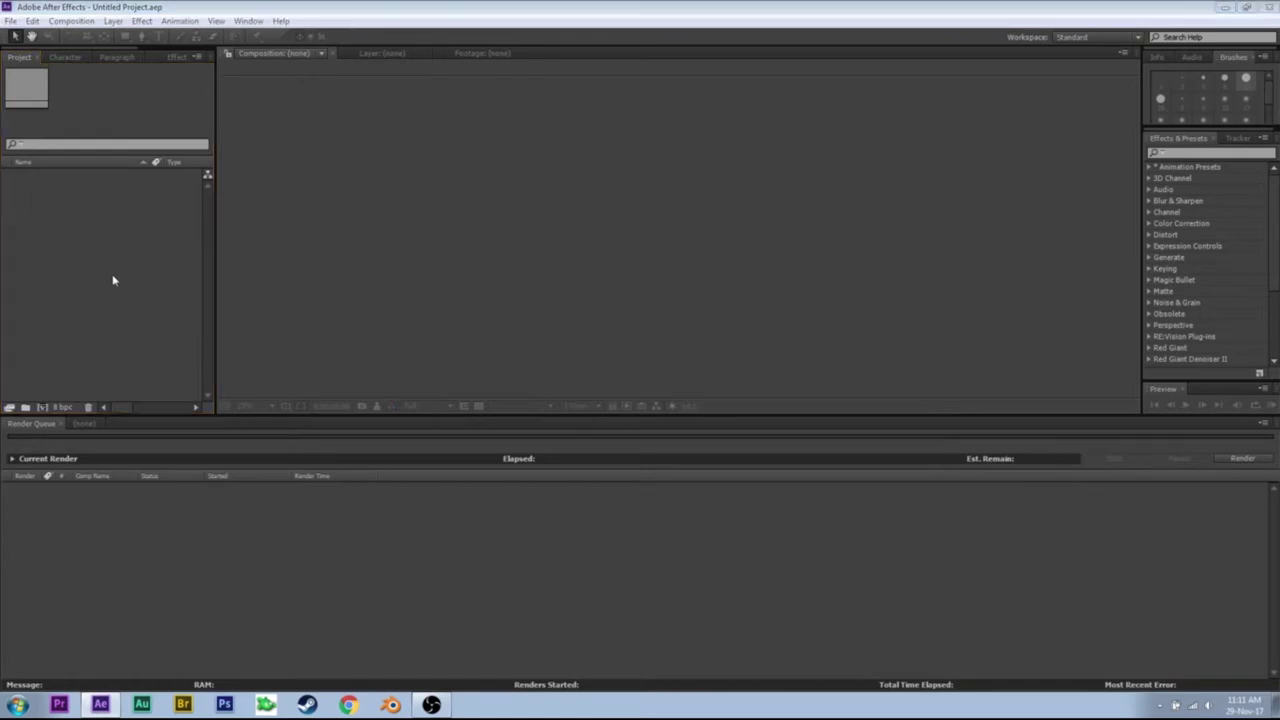
pyautogui.click(568, 103)
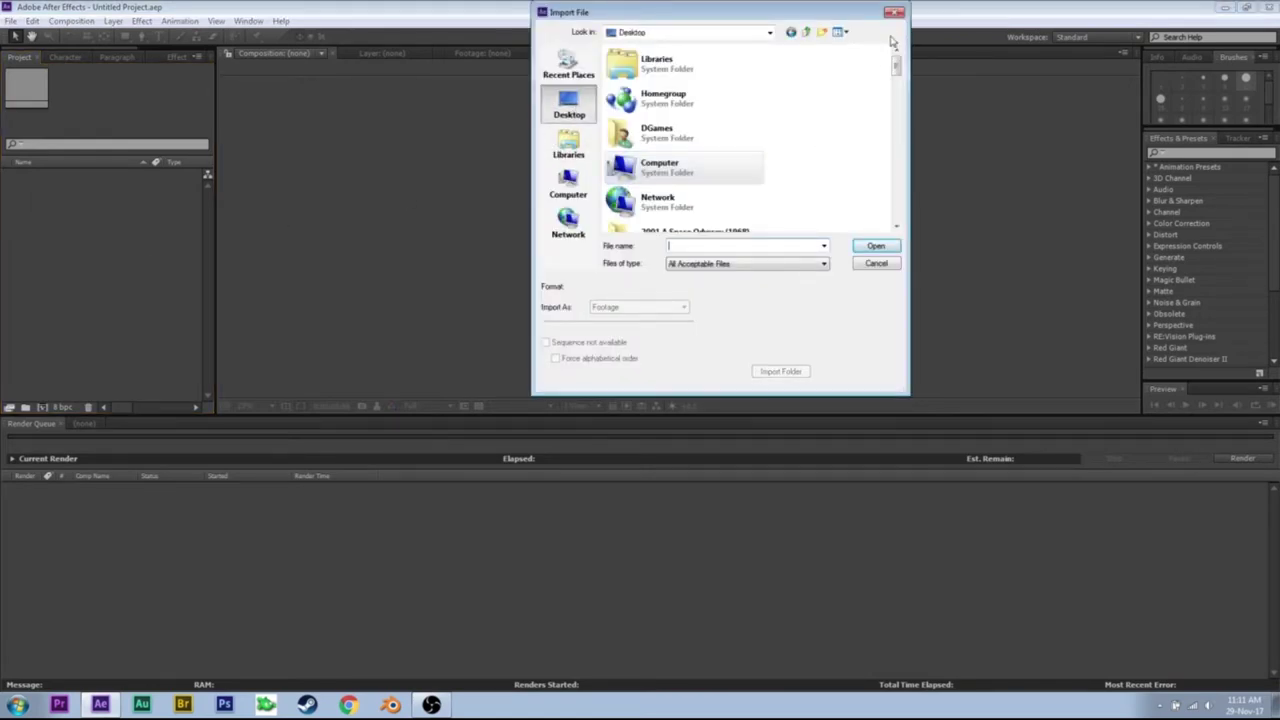
pyautogui.moveTo(896, 65); pyautogui.dragTo(896, 213)
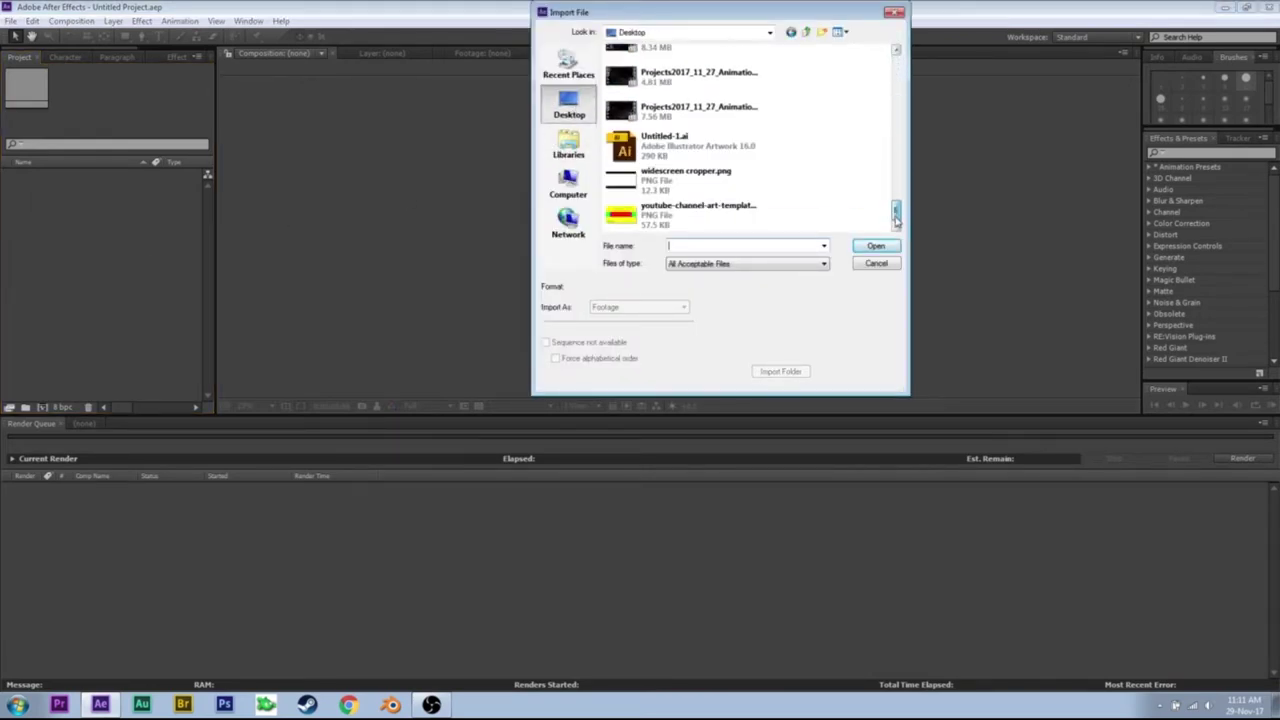
pyautogui.click(731, 118)
pyautogui.keyDown('ctrl'); pyautogui.click(720, 86); pyautogui.keyUp('ctrl')
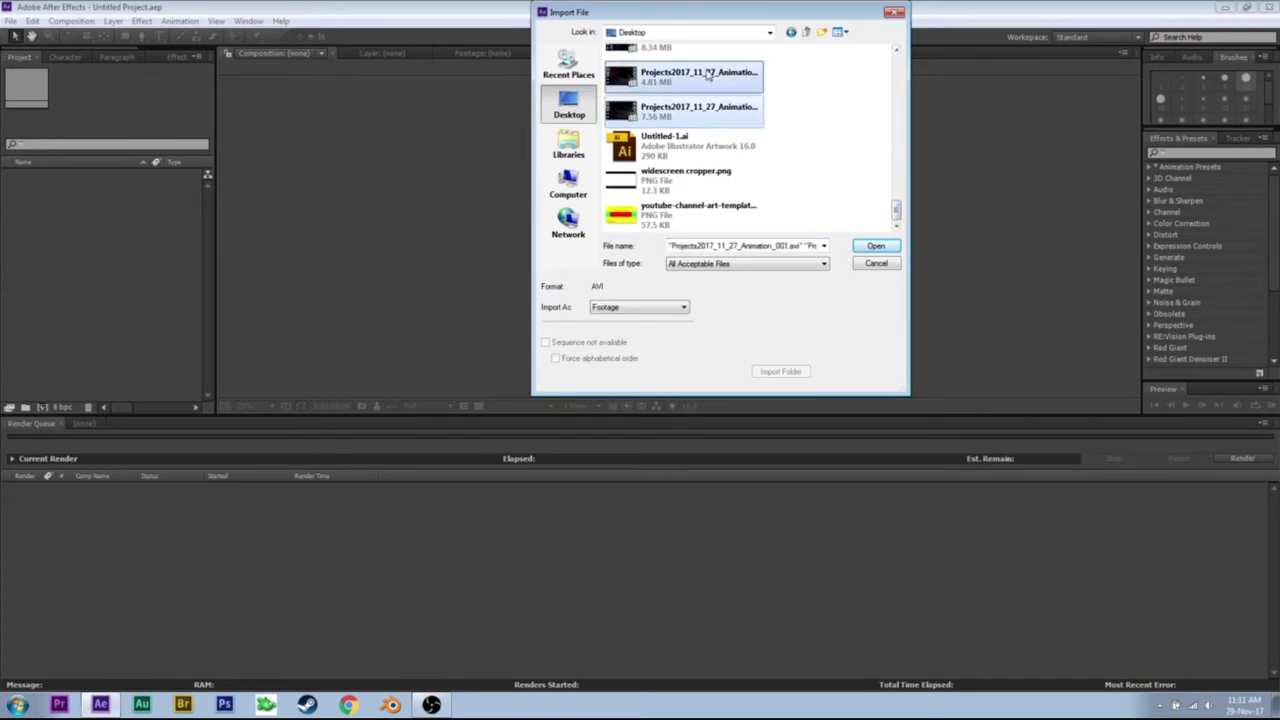
pyautogui.click(875, 246)
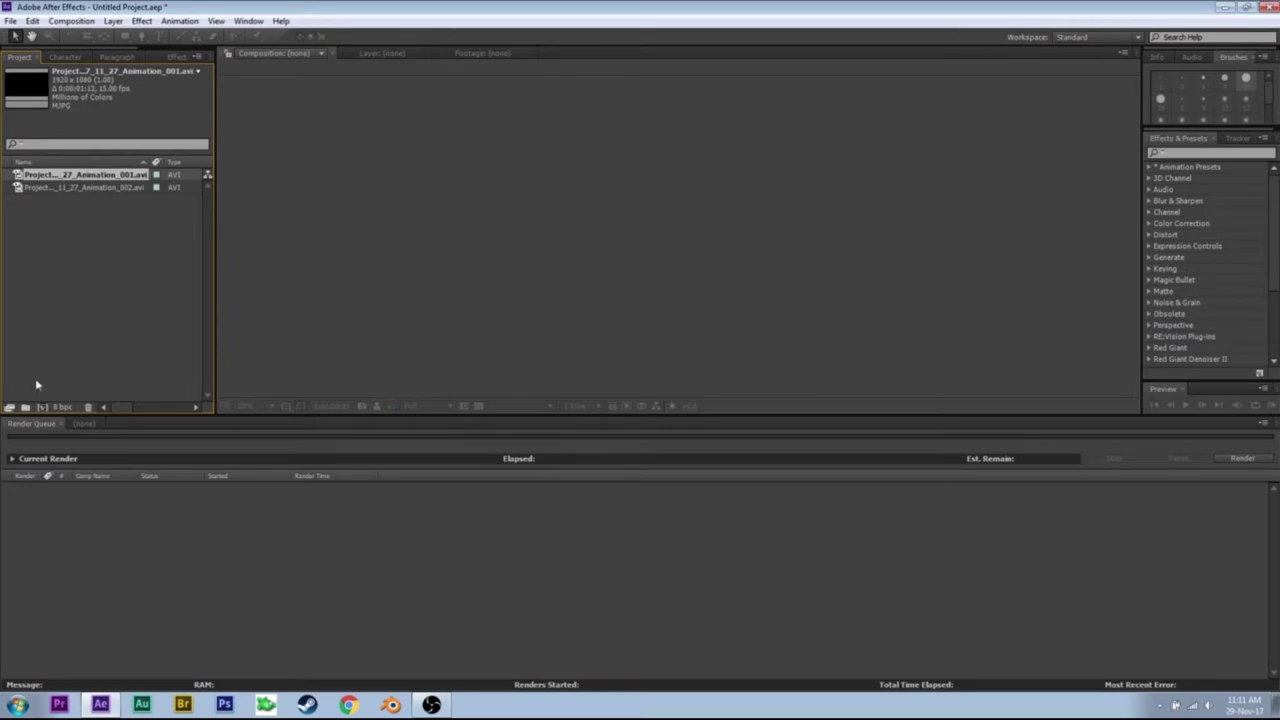
# Create a composition from the Animation_001 clip and scrub through it at 50% magnification
pyautogui.click(40, 408)
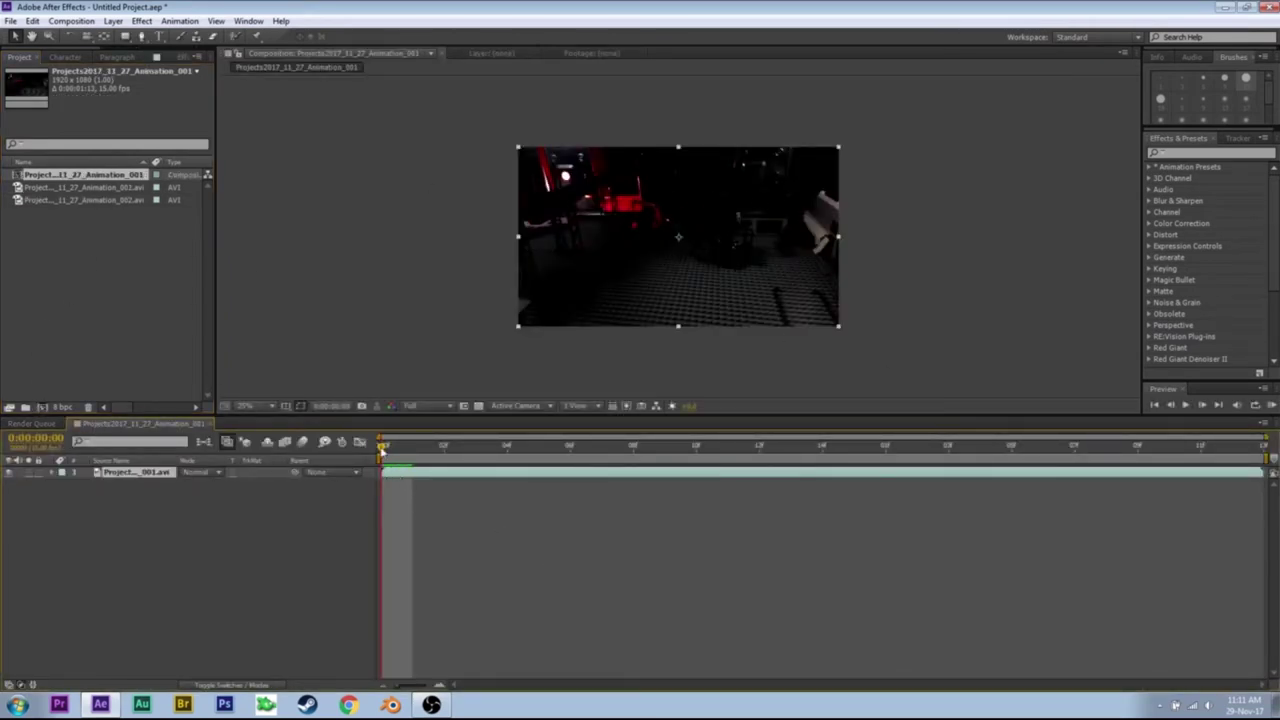
pyautogui.moveTo(381, 450); pyautogui.dragTo(212, 444)
pyautogui.scroll(2, 993, 280)
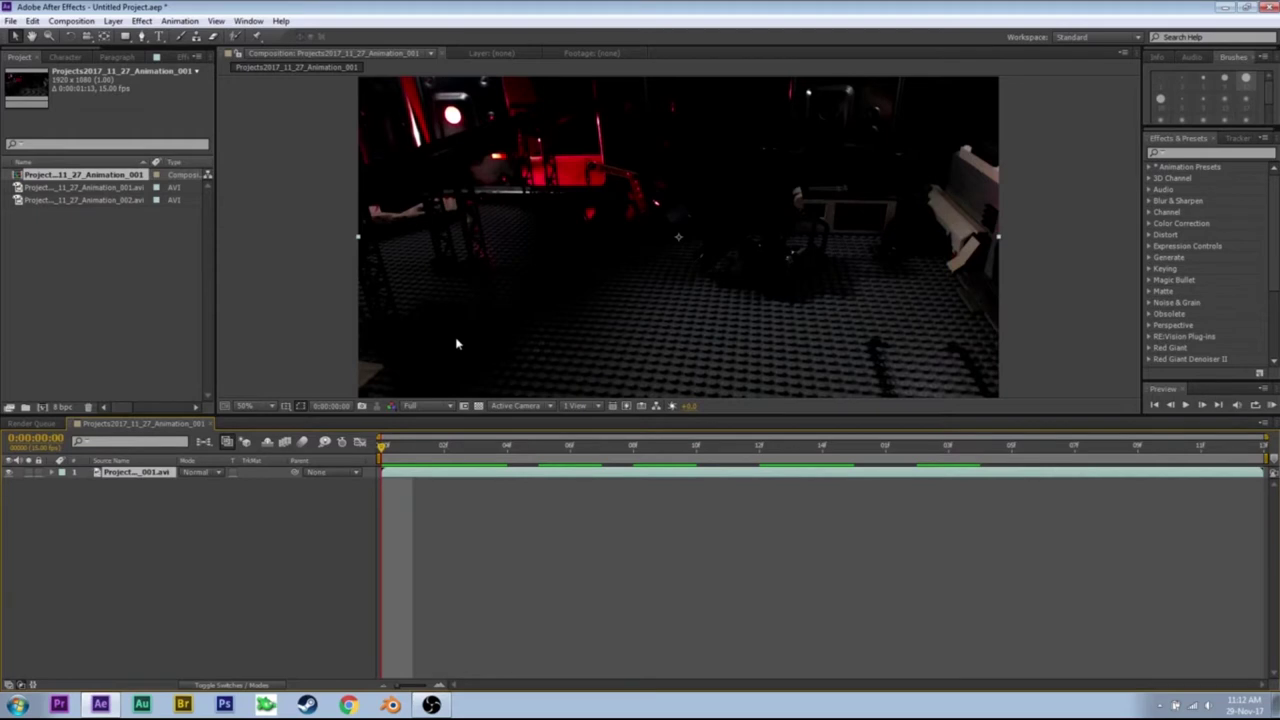
# Duplicate the clip layer and freeze the lower copy on the first frame, which shows the empty set
pyautogui.hotkey('ctrl', 'd')
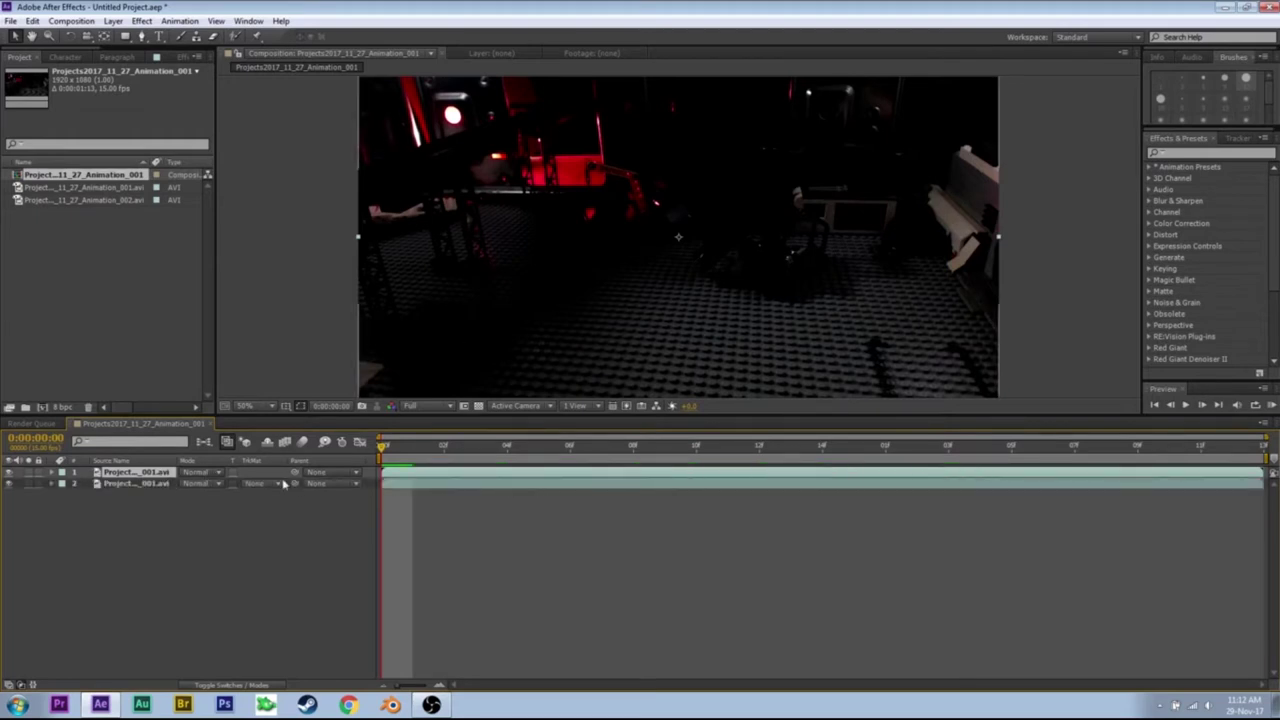
pyautogui.click(152, 485)
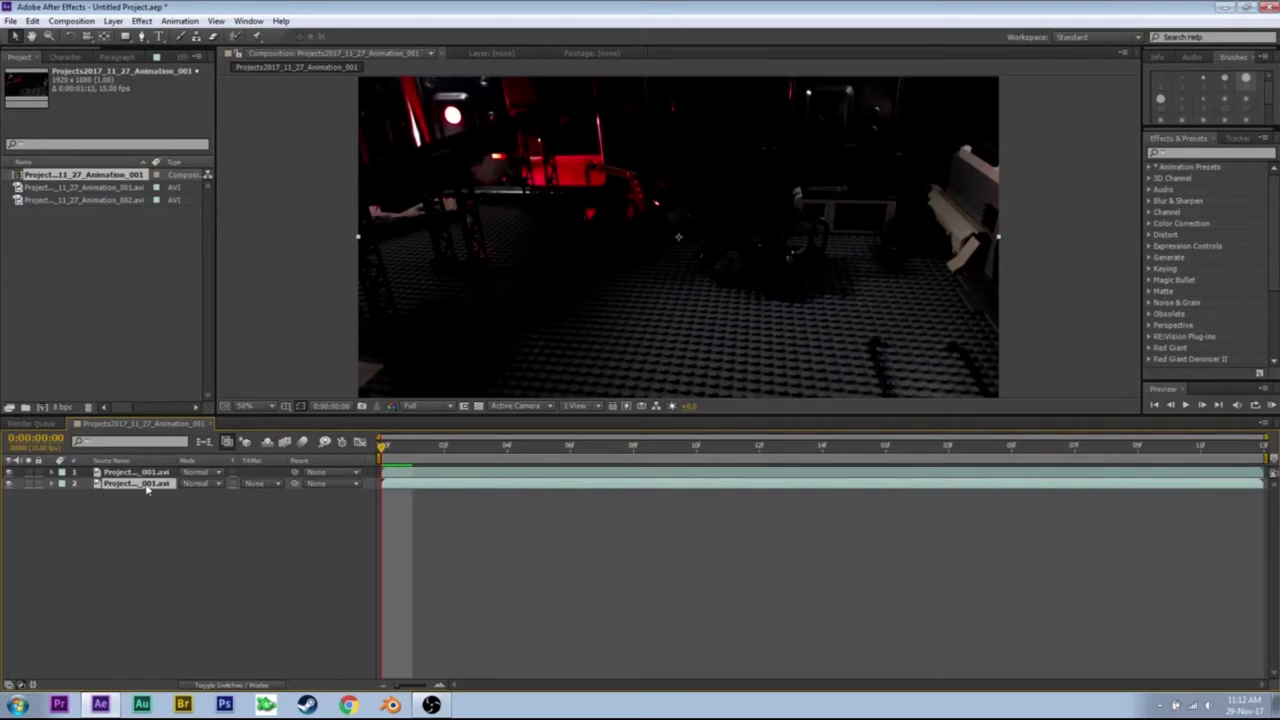
pyautogui.rightClick(147, 489)
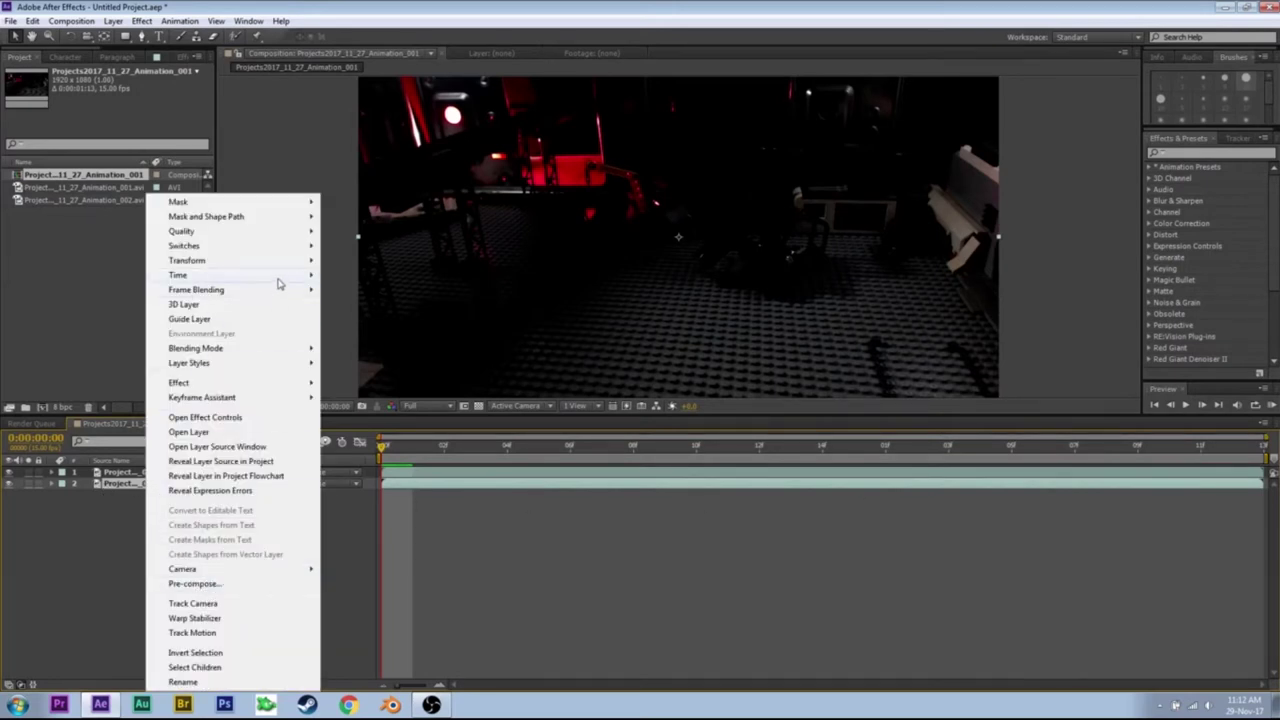
pyautogui.moveTo(279, 283)
pyautogui.click(378, 319)
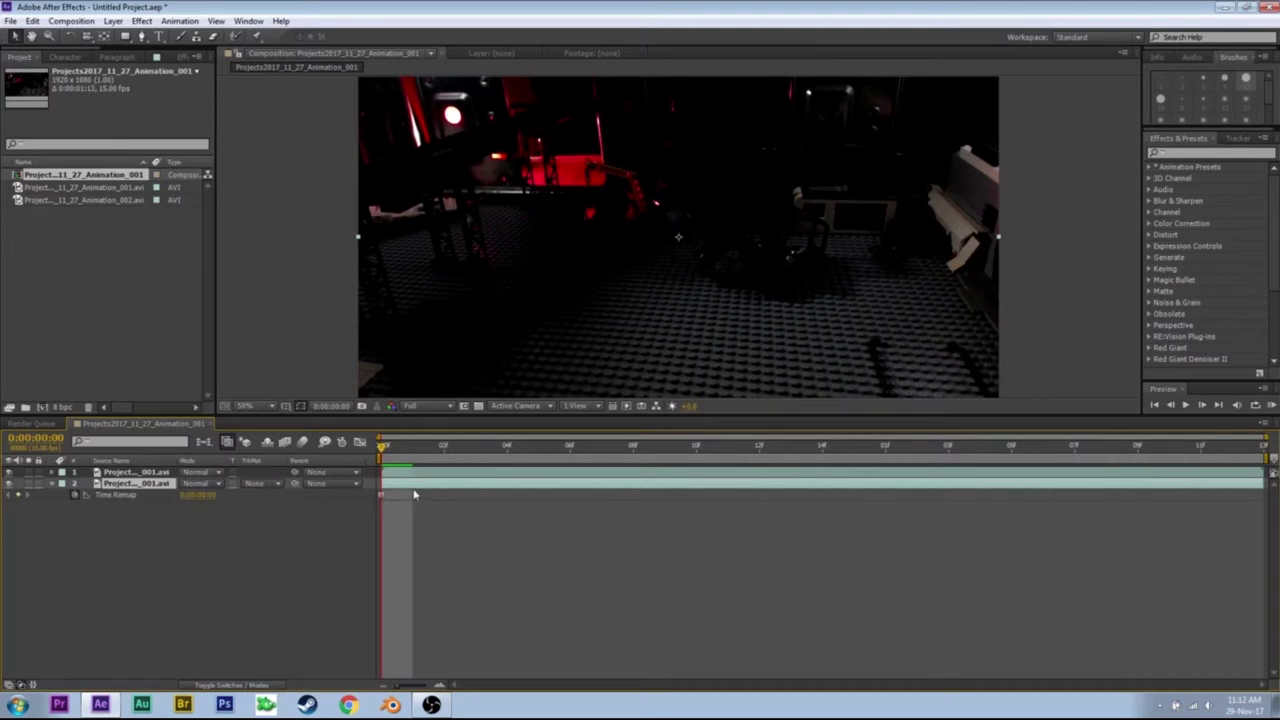
# Compare the animated upper layer with the frozen lower layer by scrubbing the timeline and toggling the upper layer's visibility
pyautogui.click(131, 473)
pyautogui.click(142, 486)
pyautogui.moveTo(383, 447); pyautogui.dragTo(113, 476)
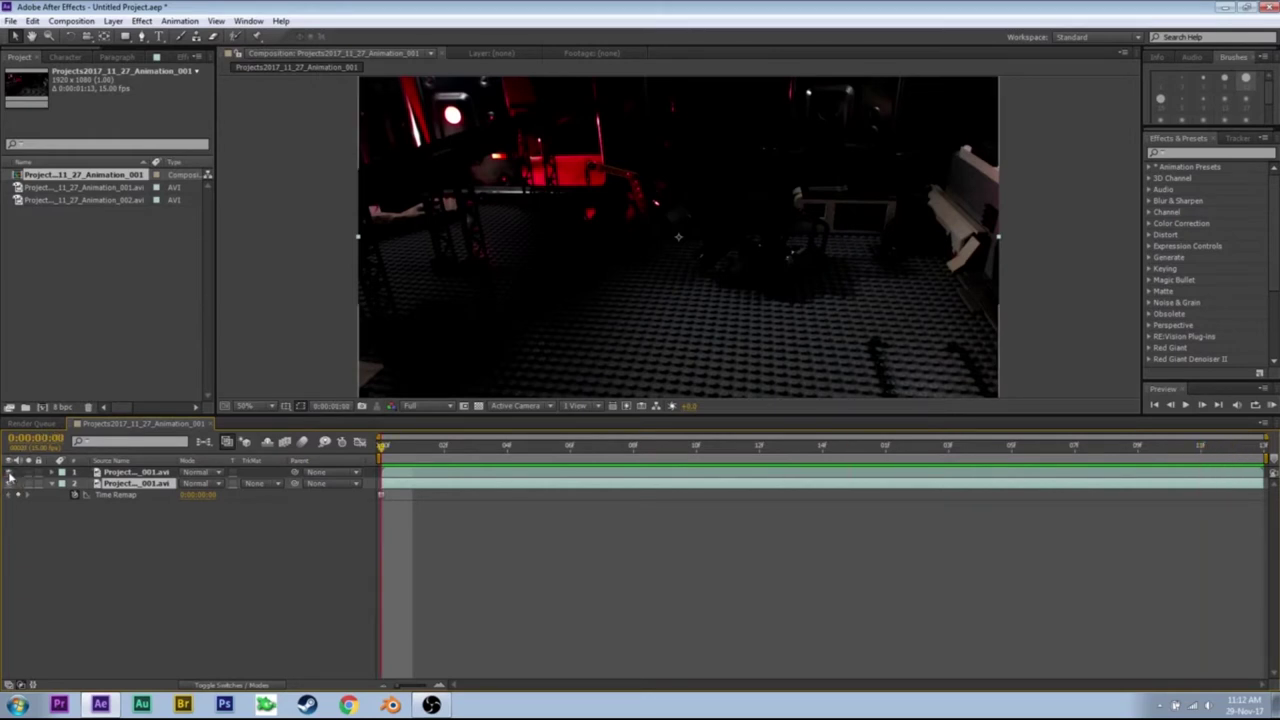
pyautogui.click(9, 473)
pyautogui.click(408, 475)
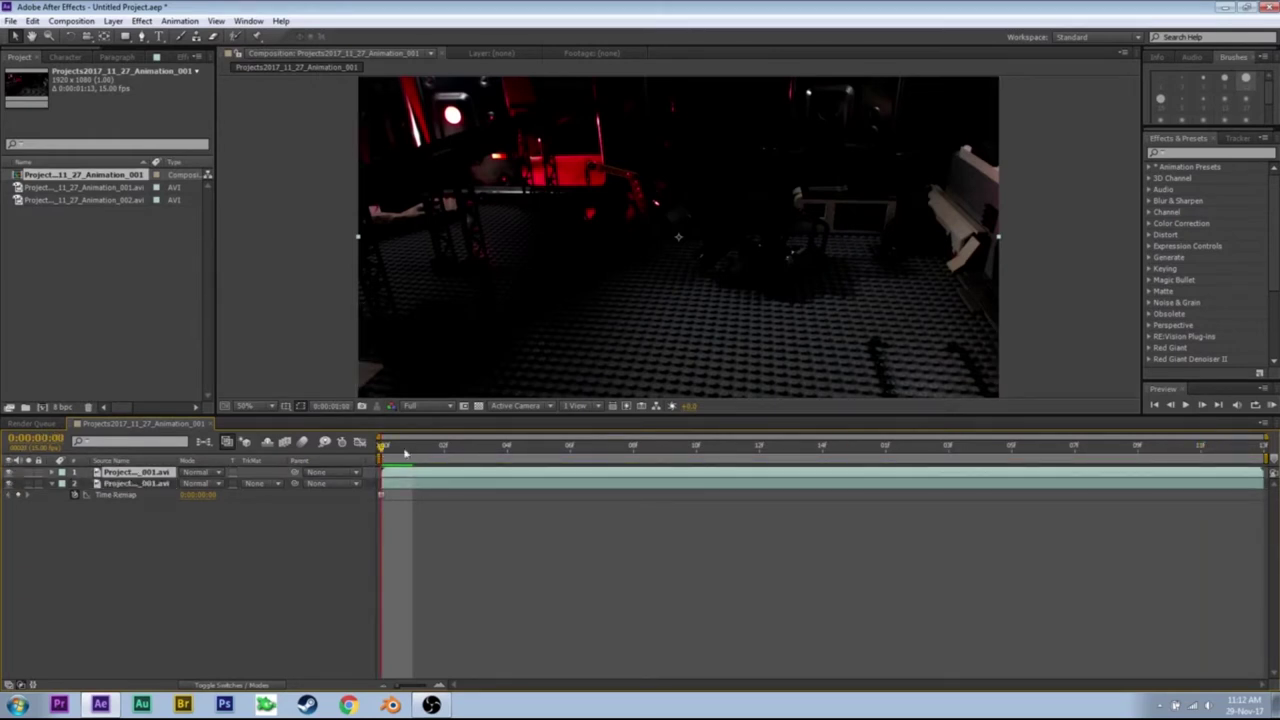
# Start the work area at frame 0:00:00:01 and trim the composition to it, cutting off the empty-set frame
pyautogui.moveTo(405, 453)
pyautogui.mouseDown()
pyautogui.moveTo(829, 450)
pyautogui.moveTo(609, 450)
pyautogui.moveTo(403, 474)
pyautogui.mouseUp()
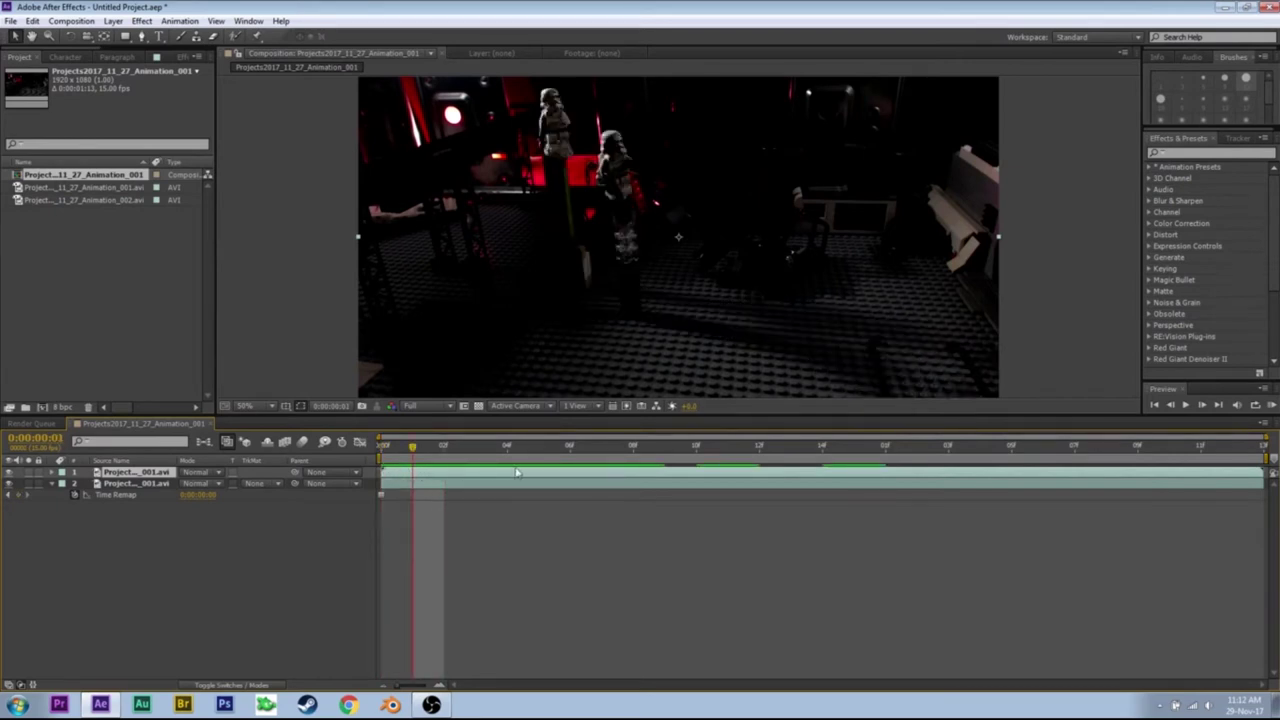
pyautogui.press('pageup')
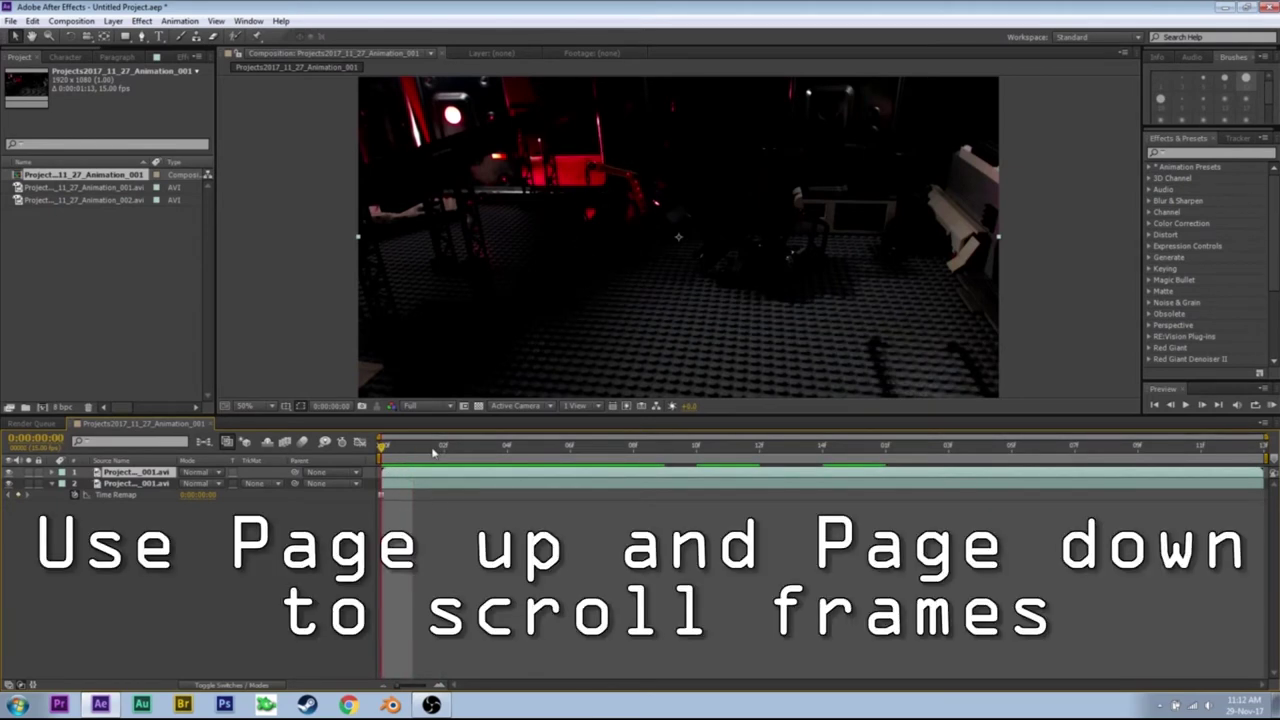
pyautogui.press('pagedown')
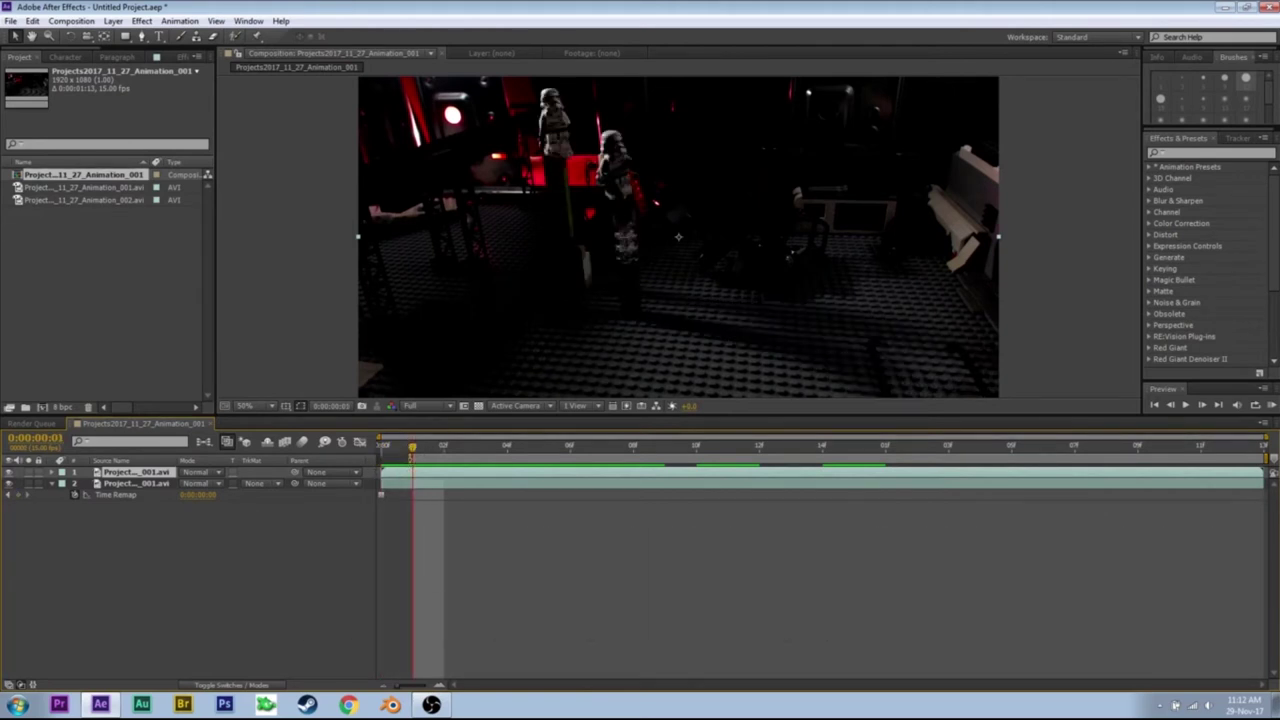
pyautogui.rightClick(440, 456)
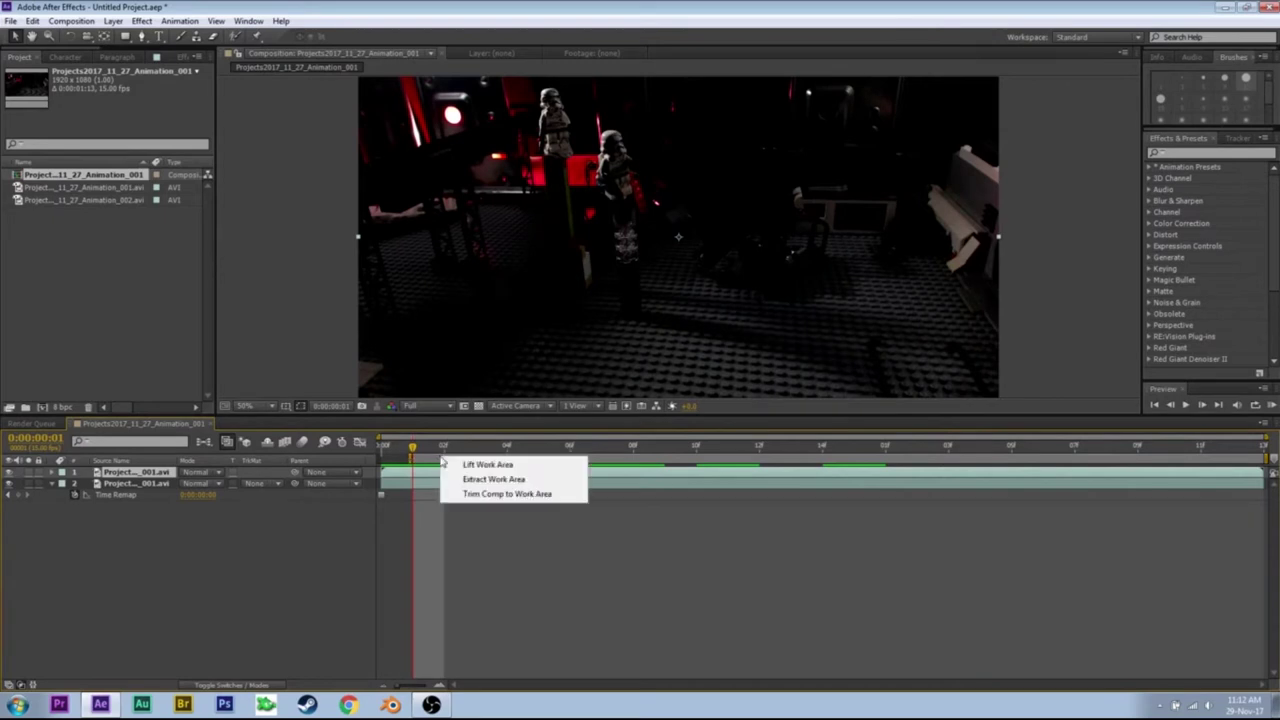
pyautogui.click(508, 494)
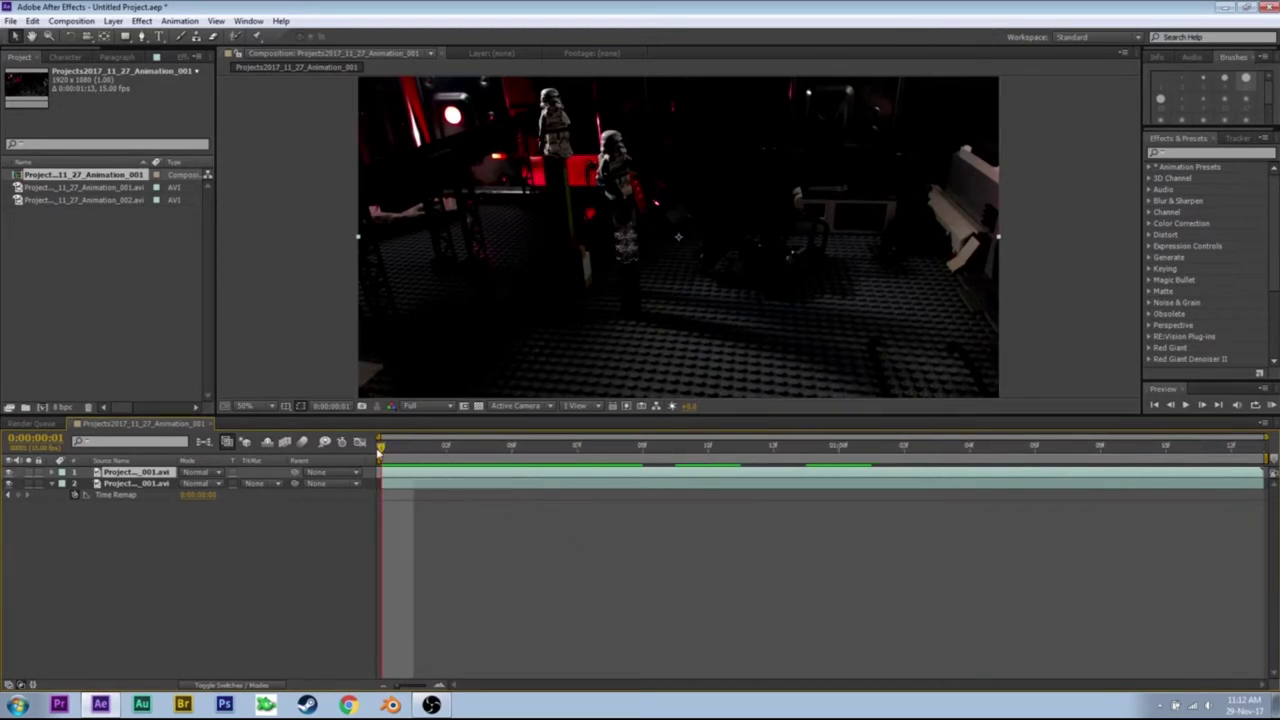
pyautogui.moveTo(378, 453); pyautogui.dragTo(189, 562)
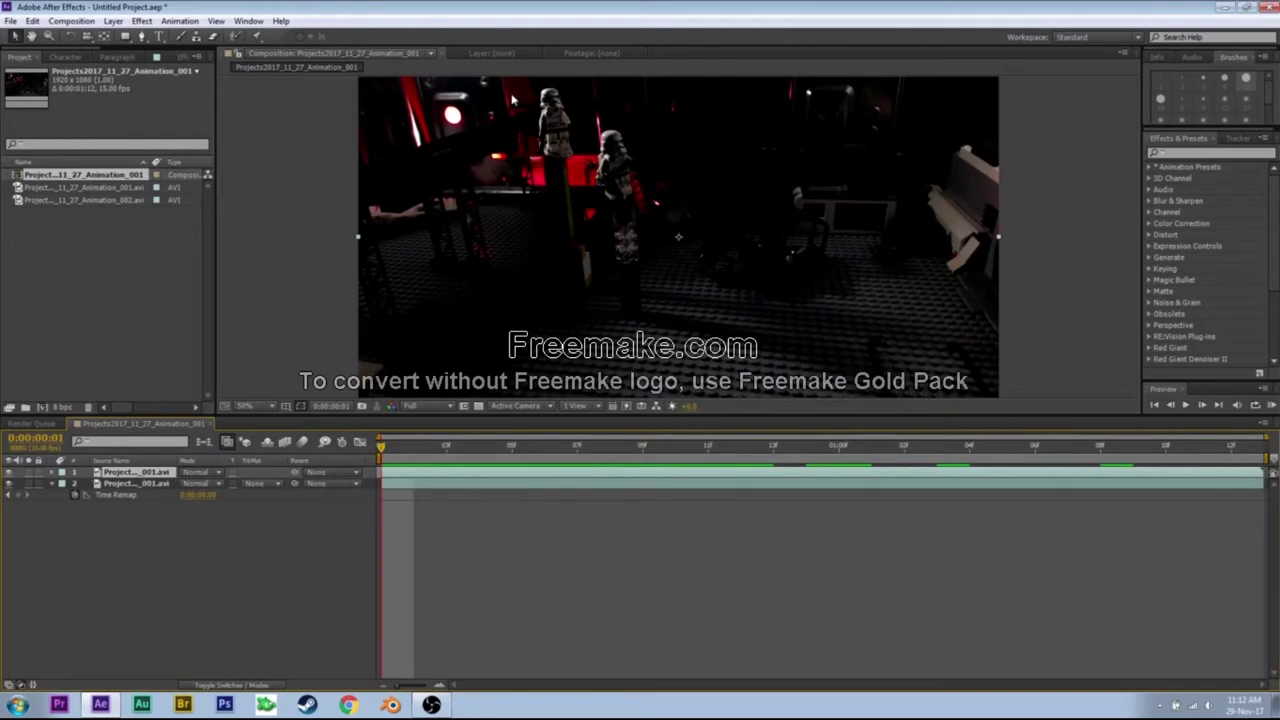
# Open the upper clip layer in its own view and erase part of the front stormtrooper's stand with the Eraser tool
pyautogui.doubleClick(149, 471)
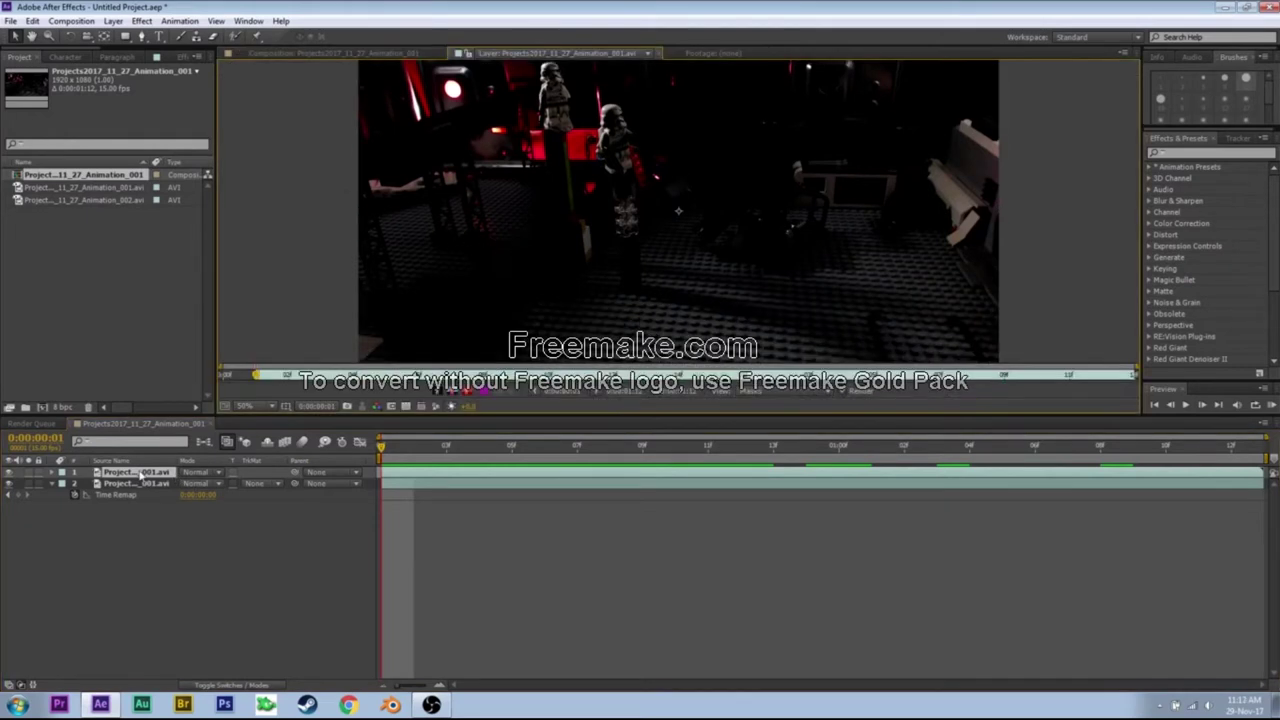
pyautogui.scroll(-2, 795, 253)
pyautogui.press('.')
pyautogui.press('.')
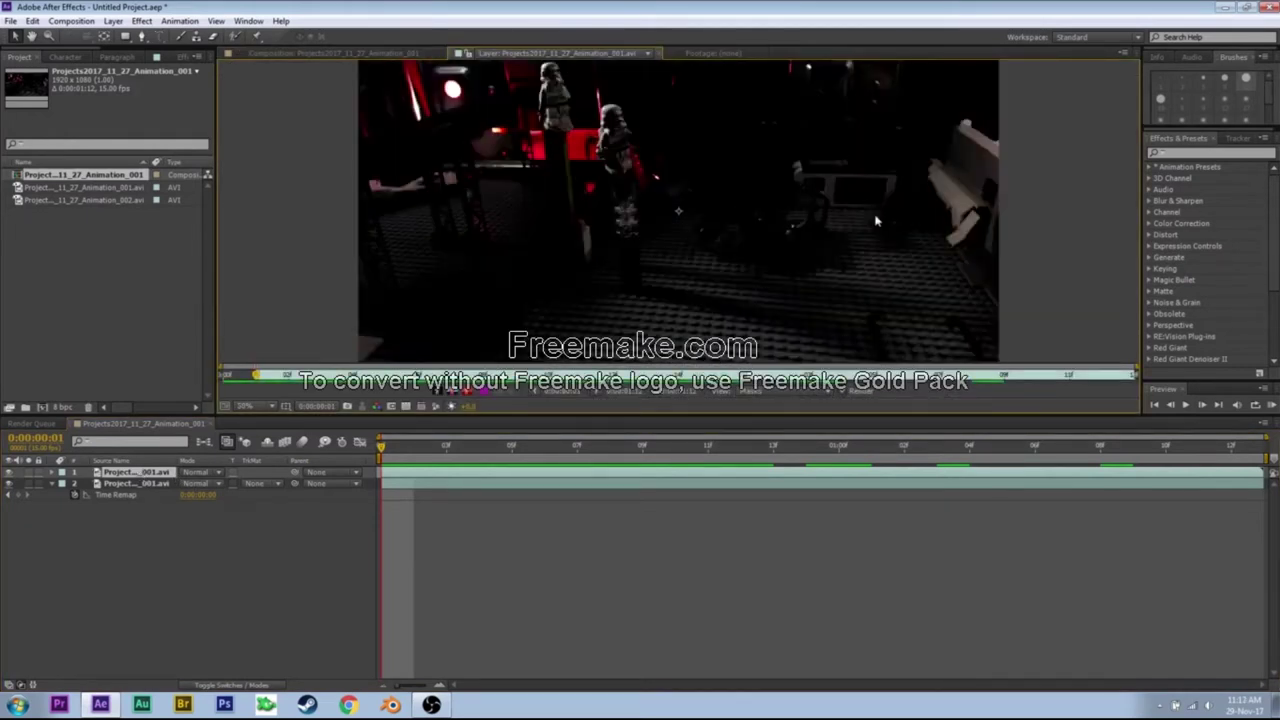
pyautogui.click(213, 37)
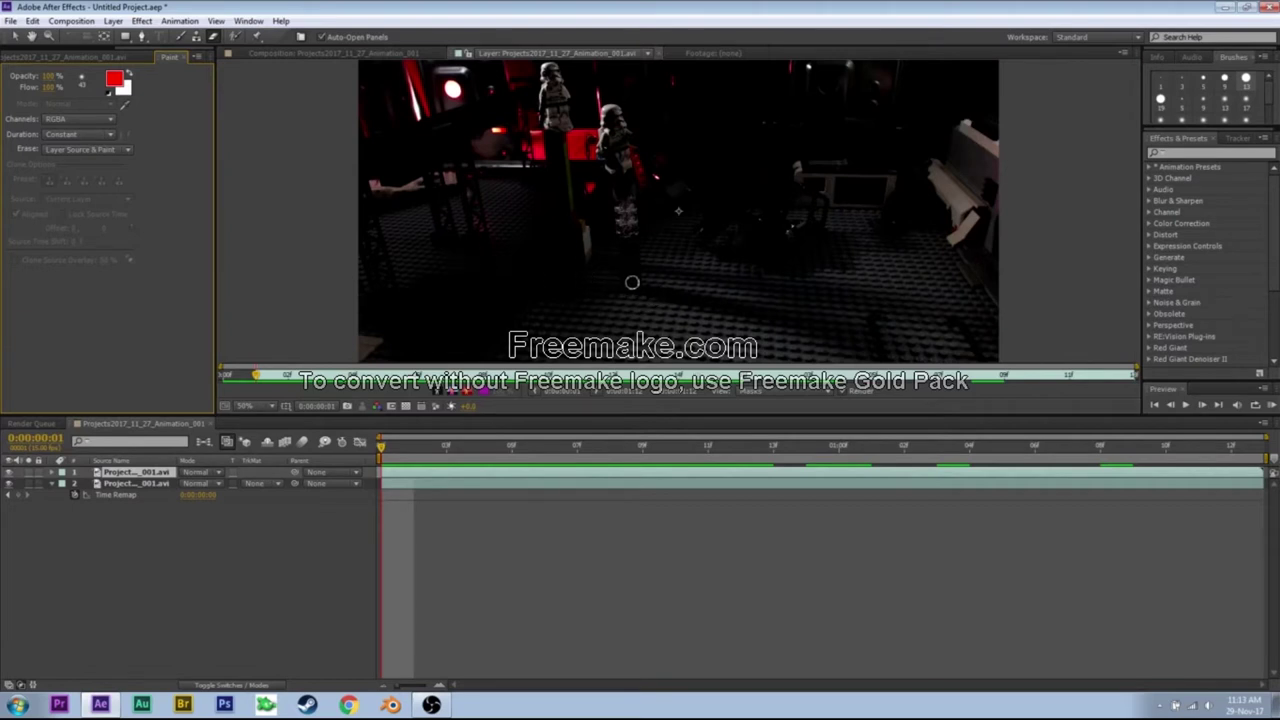
pyautogui.moveTo(643, 269); pyautogui.dragTo(627, 235)
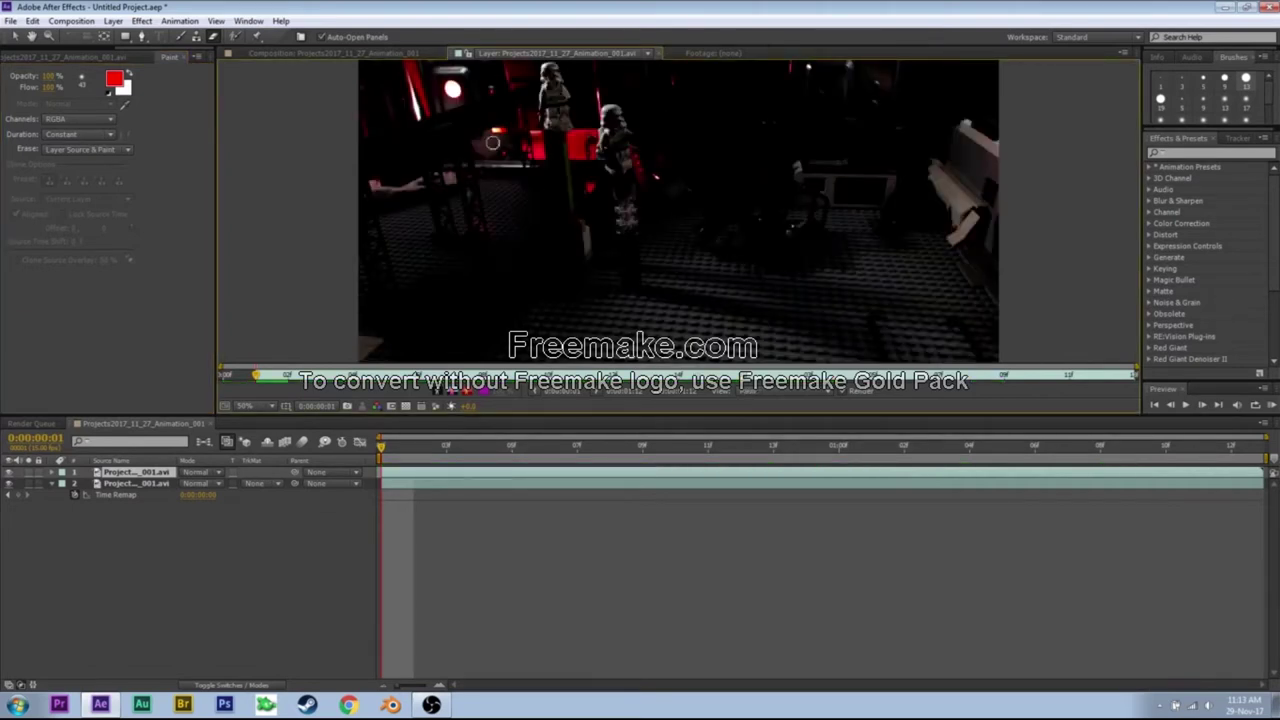
# Check the erased stand in the composition view, return to the layer view, and turn on its transparency grid
pyautogui.click(393, 57)
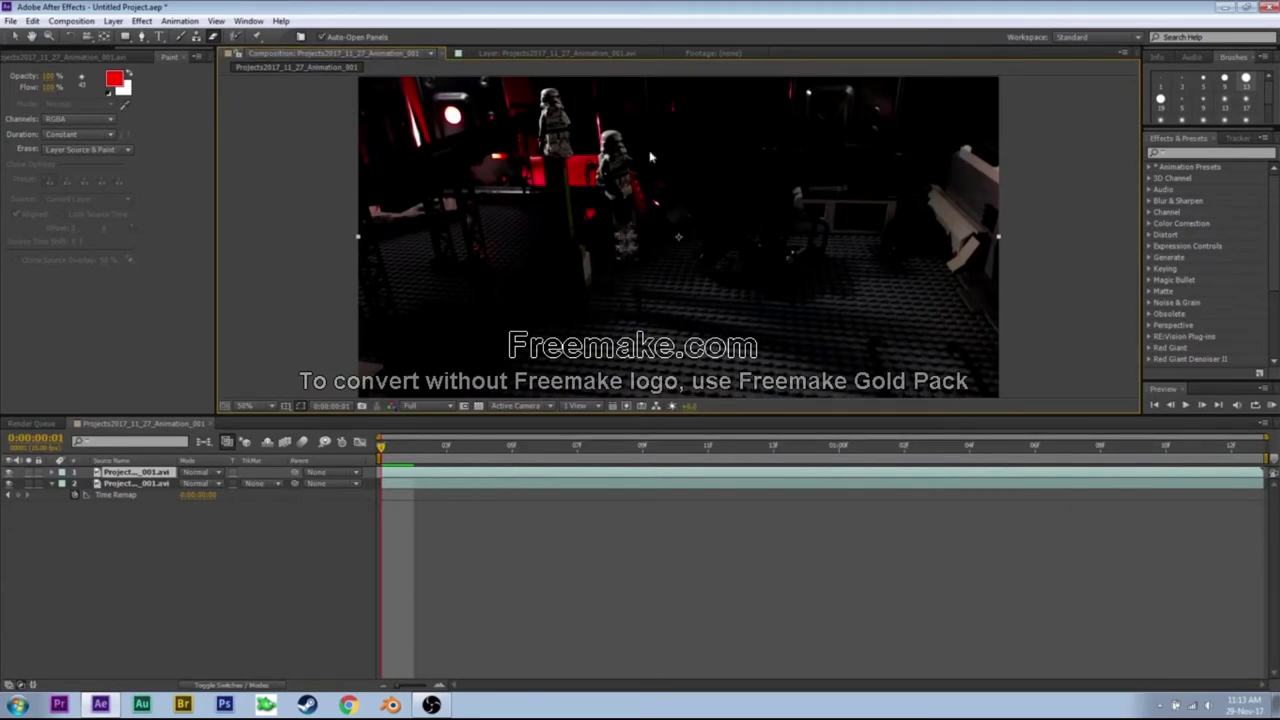
pyautogui.click(553, 55)
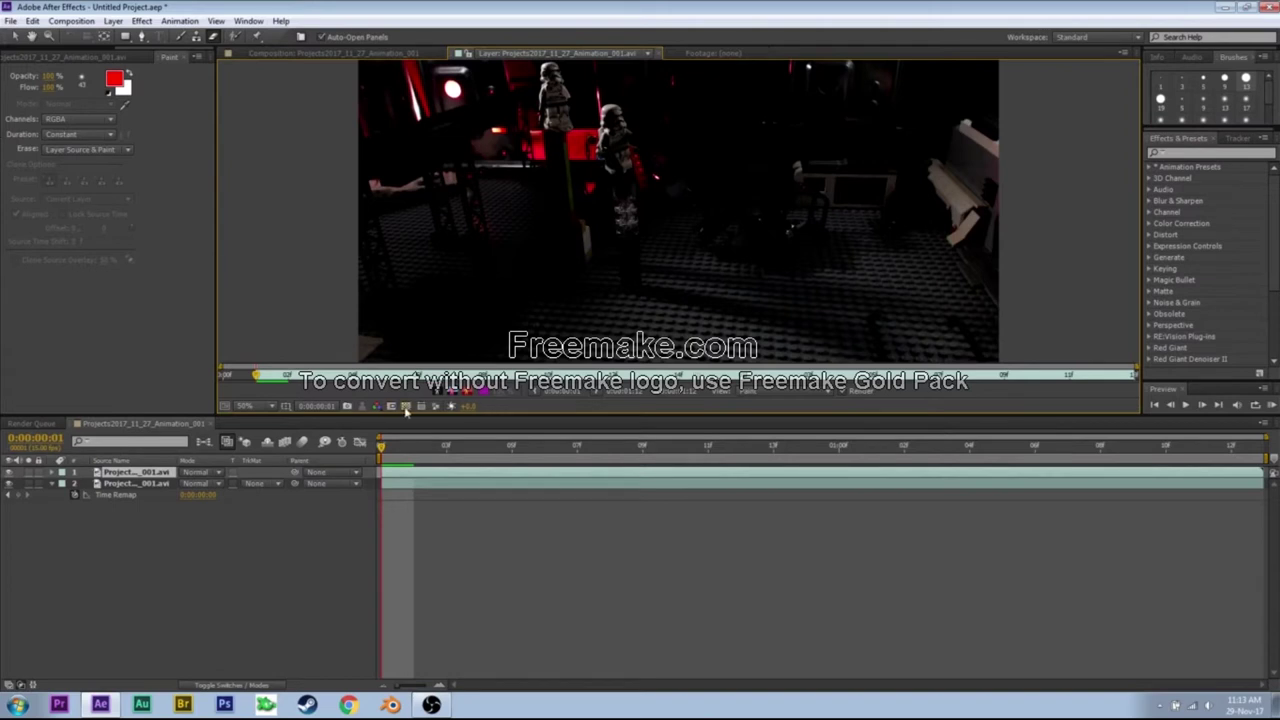
pyautogui.click(407, 410)
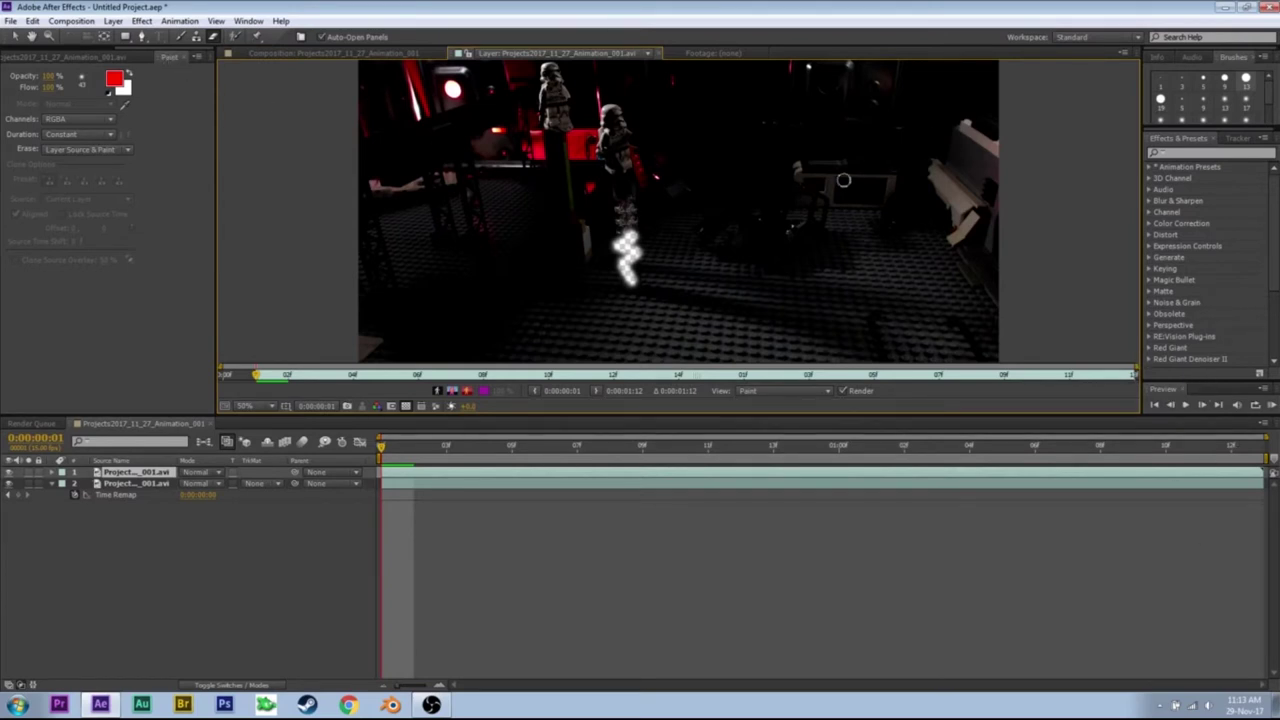
# Set the eraser's paint duration to Single Frame and undo the previous erase stroke
pyautogui.click(248, 21)
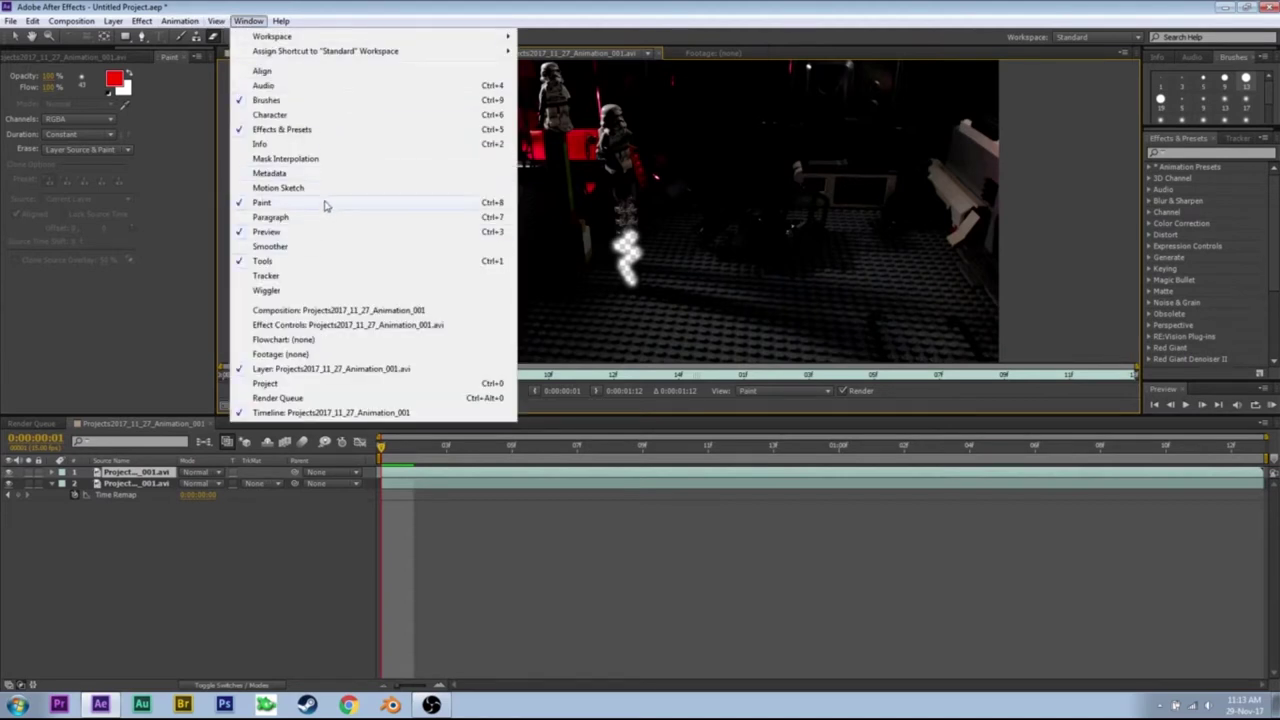
pyautogui.click(582, 5)
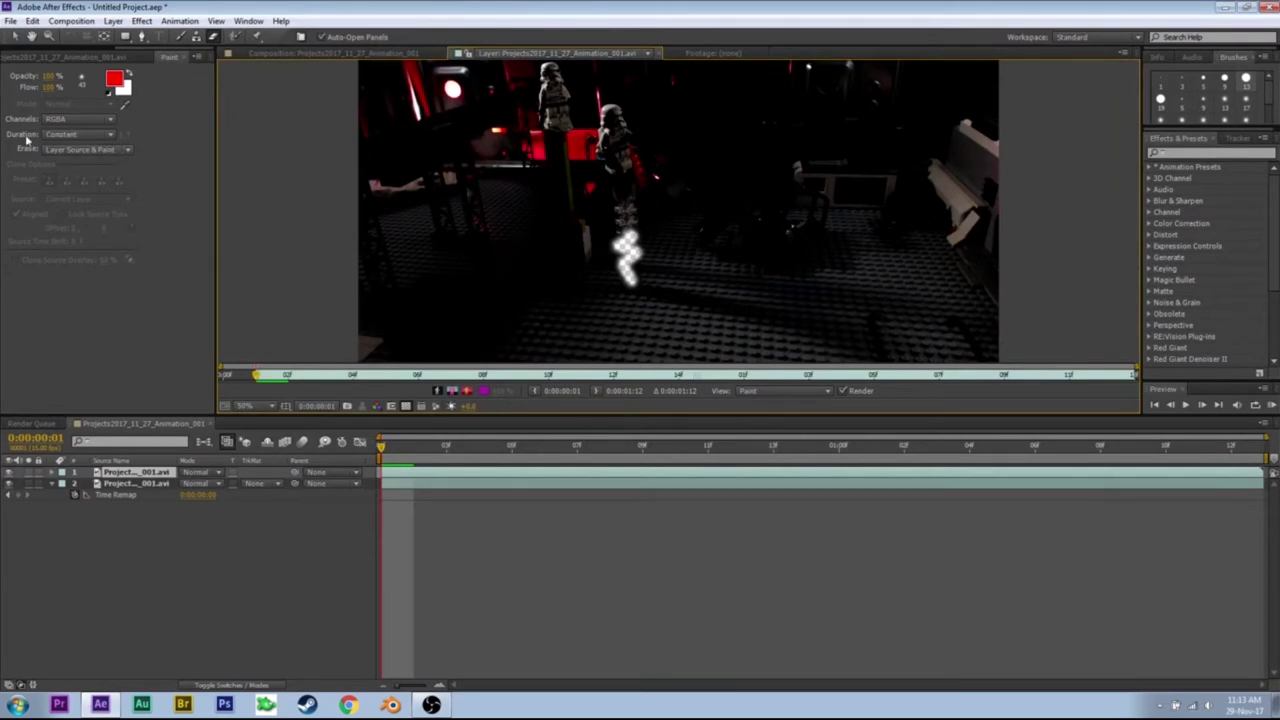
pyautogui.click(84, 135)
pyautogui.click(84, 180)
pyautogui.hotkey('ctrl', 'z')
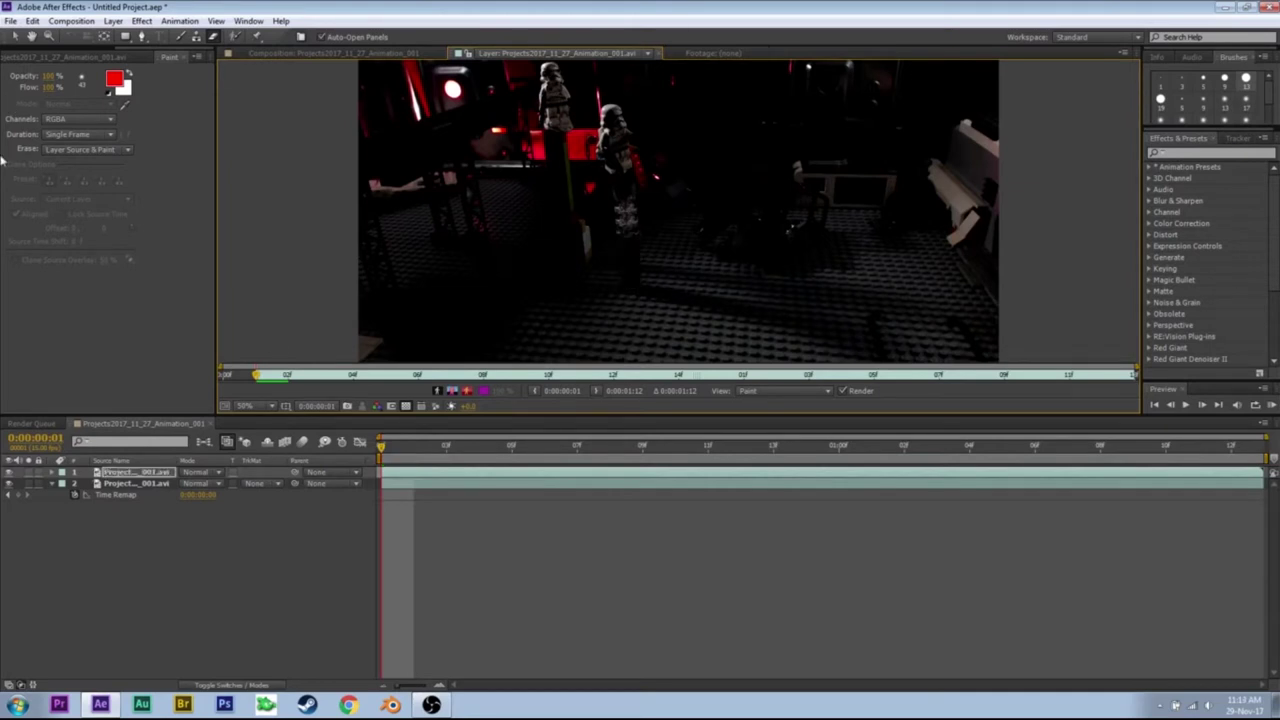
# Erase the front stormtrooper's entire stand on frame 0:00:00:01 of the upper layer, checking the neighbouring frame and the composition view between strokes
pyautogui.moveTo(625, 205); pyautogui.dragTo(628, 285)
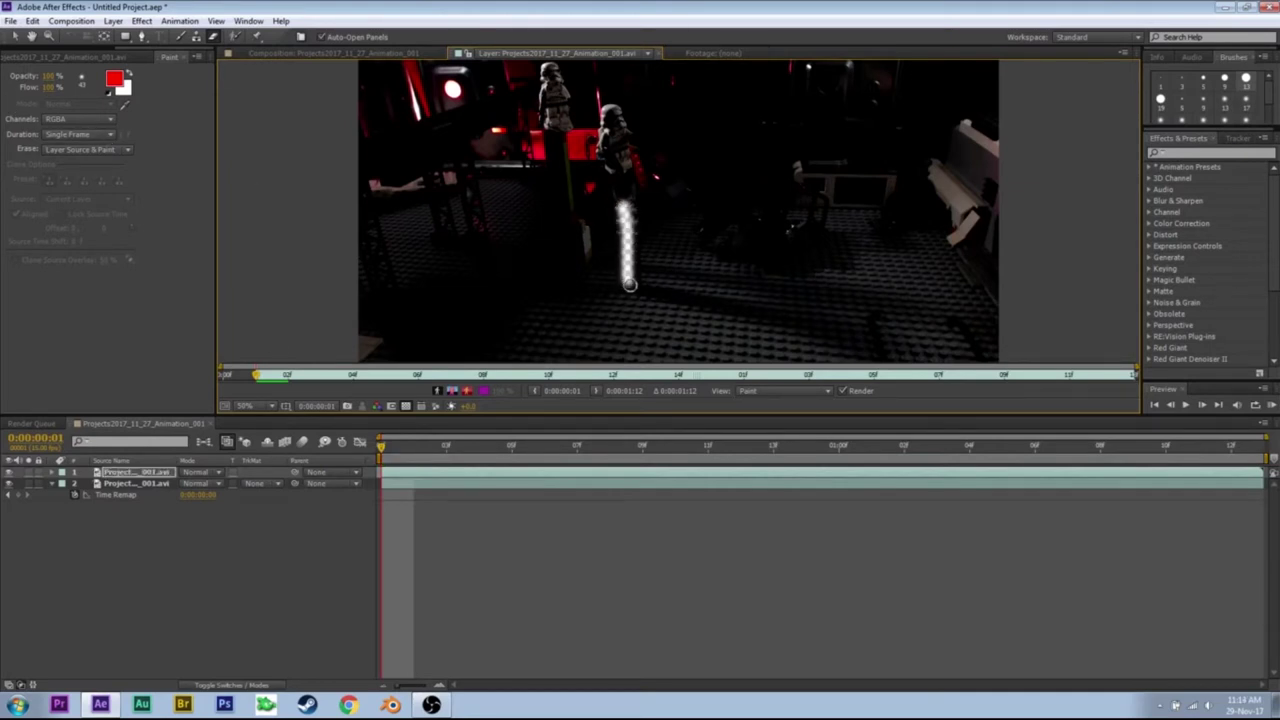
pyautogui.press('pagedown')
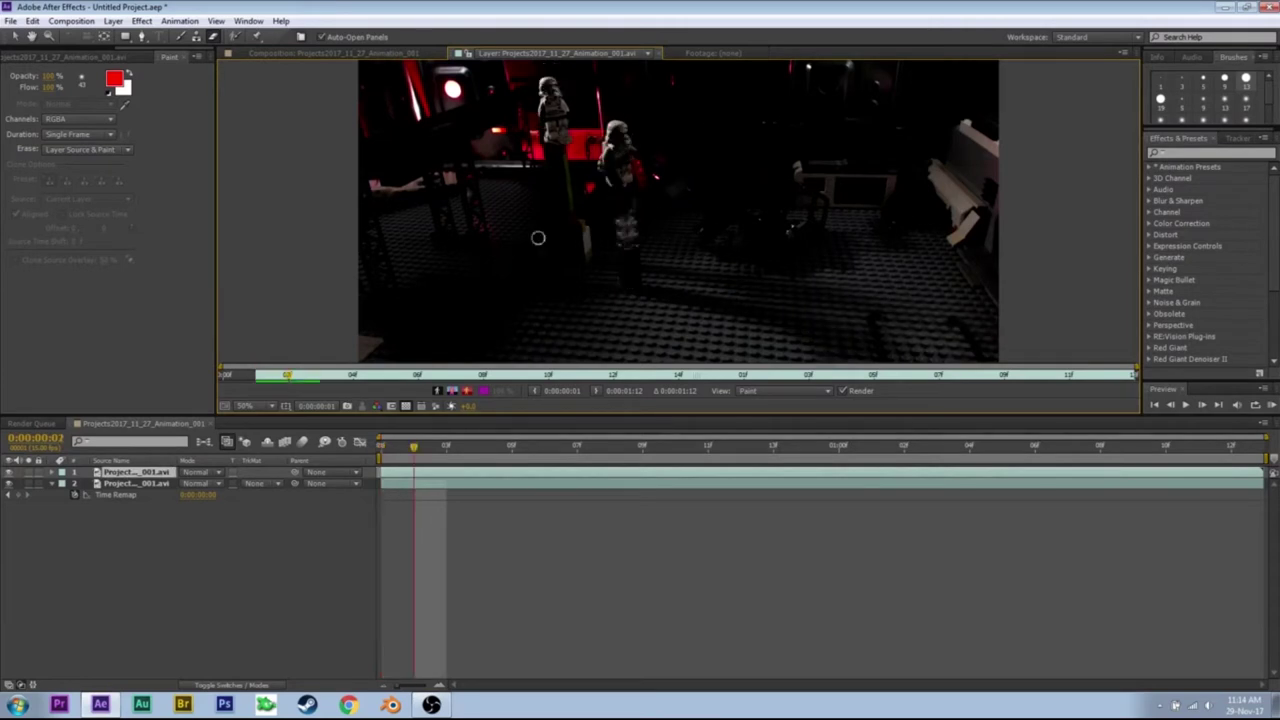
pyautogui.press('pageup')
pyautogui.click(365, 53)
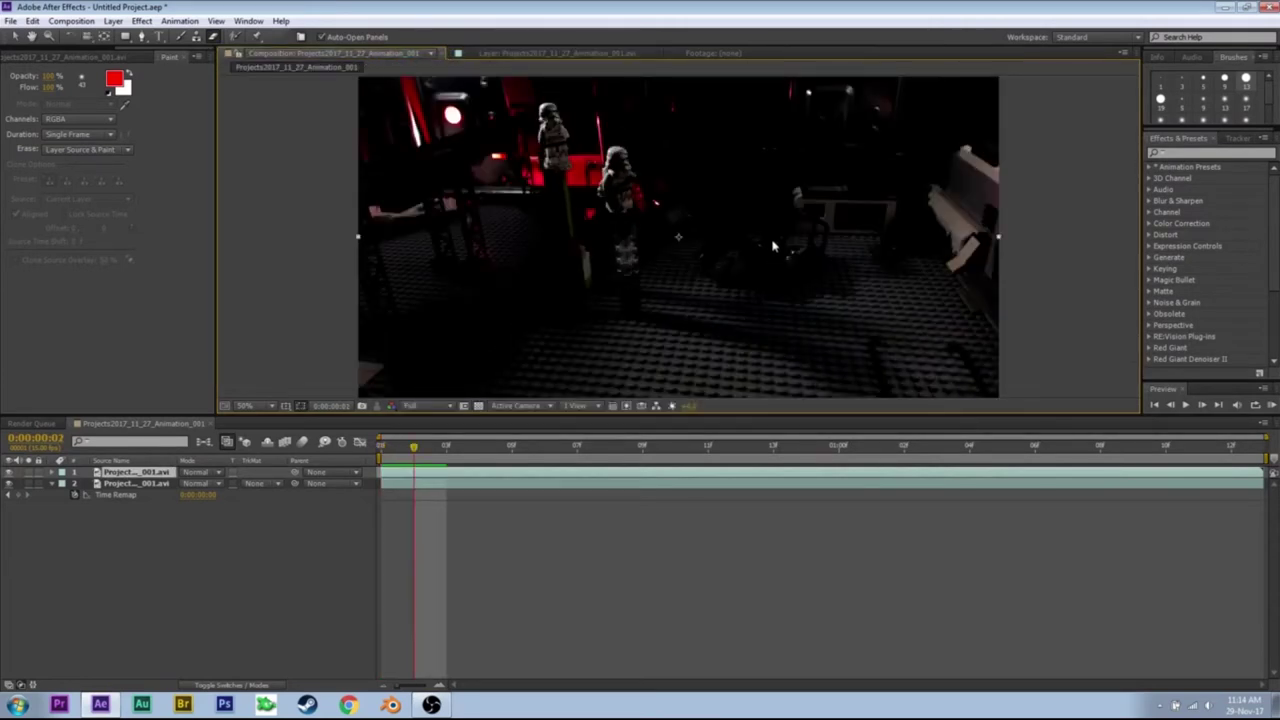
pyautogui.click(545, 53)
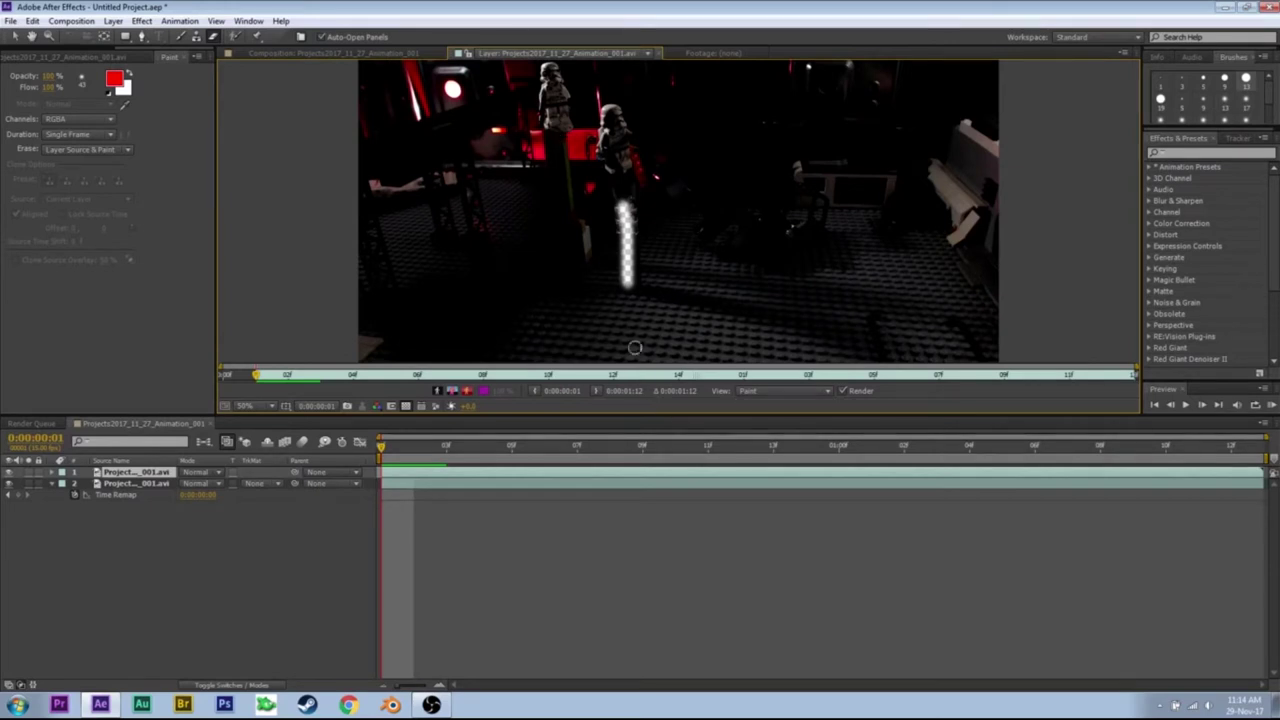
pyautogui.moveTo(640, 306)
pyautogui.mouseDown()
pyautogui.moveTo(616, 202)
pyautogui.moveTo(630, 194)
pyautogui.moveTo(636, 250)
pyautogui.moveTo(622, 200)
pyautogui.moveTo(632, 182)
pyautogui.moveTo(612, 184)
pyautogui.moveTo(636, 198)
pyautogui.moveTo(640, 230)
pyautogui.mouseUp()
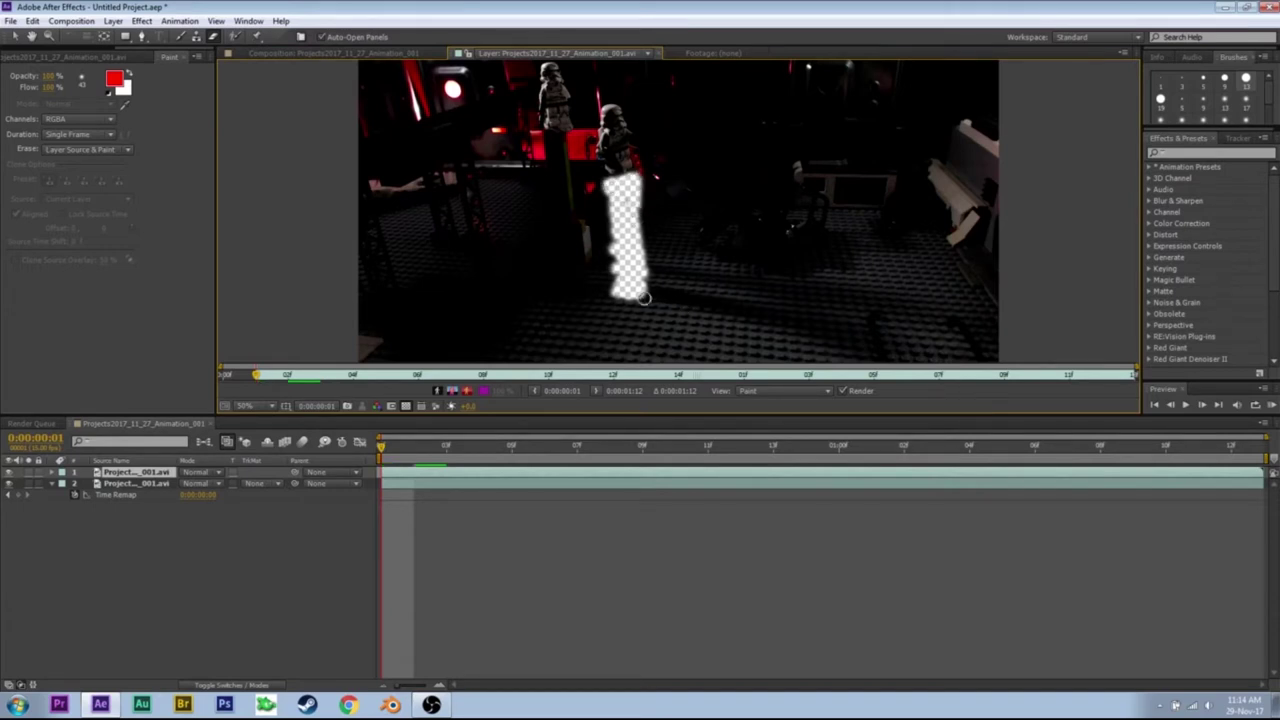
# Erase the shadow on the floor and the rear stormtrooper's whole stand on frame 0:00:00:01 of the upper layer
pyautogui.moveTo(636, 292)
pyautogui.mouseDown()
pyautogui.moveTo(728, 300)
pyautogui.moveTo(824, 325)
pyautogui.moveTo(648, 290)
pyautogui.moveTo(910, 350)
pyautogui.moveTo(893, 315)
pyautogui.moveTo(930, 342)
pyautogui.moveTo(810, 302)
pyautogui.moveTo(640, 275)
pyautogui.moveTo(725, 280)
pyautogui.moveTo(670, 276)
pyautogui.moveTo(665, 288)
pyautogui.moveTo(855, 292)
pyautogui.moveTo(750, 284)
pyautogui.moveTo(846, 334)
pyautogui.moveTo(791, 322)
pyautogui.mouseUp()
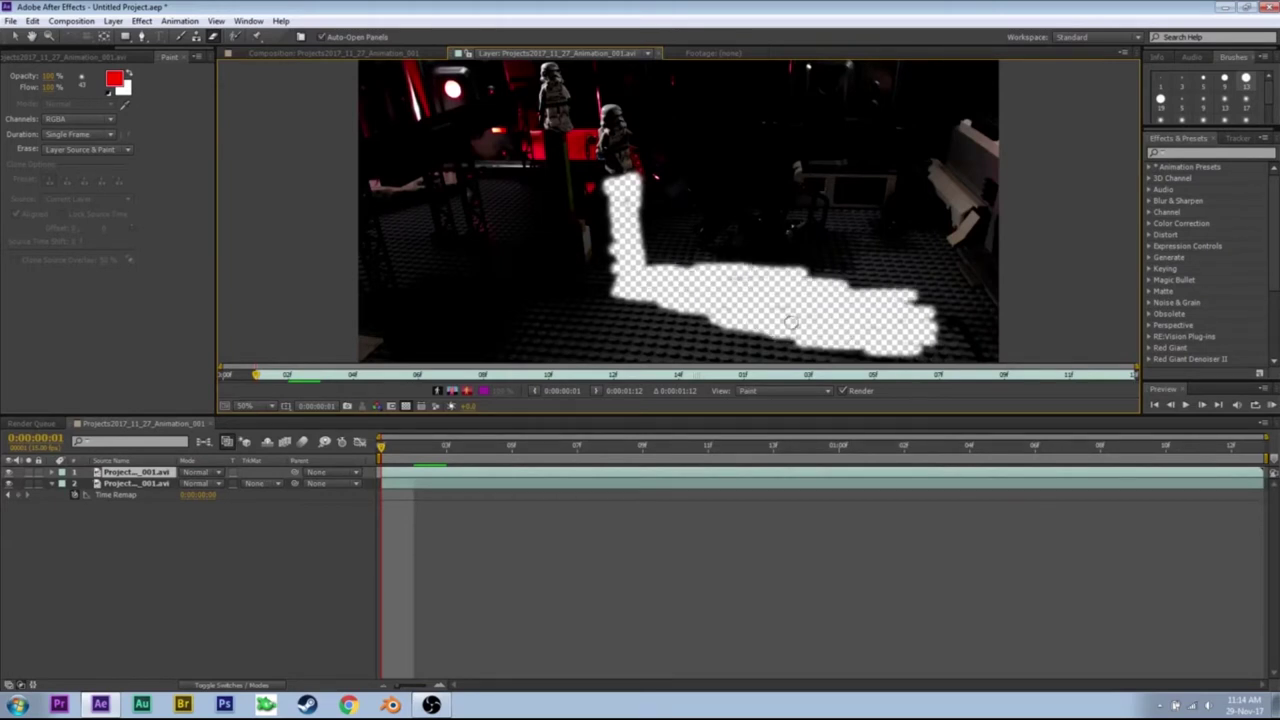
pyautogui.moveTo(586, 257)
pyautogui.mouseDown()
pyautogui.moveTo(555, 216)
pyautogui.moveTo(576, 250)
pyautogui.moveTo(545, 138)
pyautogui.moveTo(562, 145)
pyautogui.moveTo(566, 188)
pyautogui.moveTo(572, 157)
pyautogui.moveTo(575, 228)
pyautogui.moveTo(568, 190)
pyautogui.moveTo(552, 182)
pyautogui.moveTo(556, 268)
pyautogui.moveTo(580, 245)
pyautogui.moveTo(592, 270)
pyautogui.moveTo(572, 293)
pyautogui.moveTo(605, 292)
pyautogui.moveTo(560, 278)
pyautogui.moveTo(606, 265)
pyautogui.moveTo(596, 272)
pyautogui.moveTo(718, 308)
pyautogui.moveTo(618, 288)
pyautogui.mouseUp()
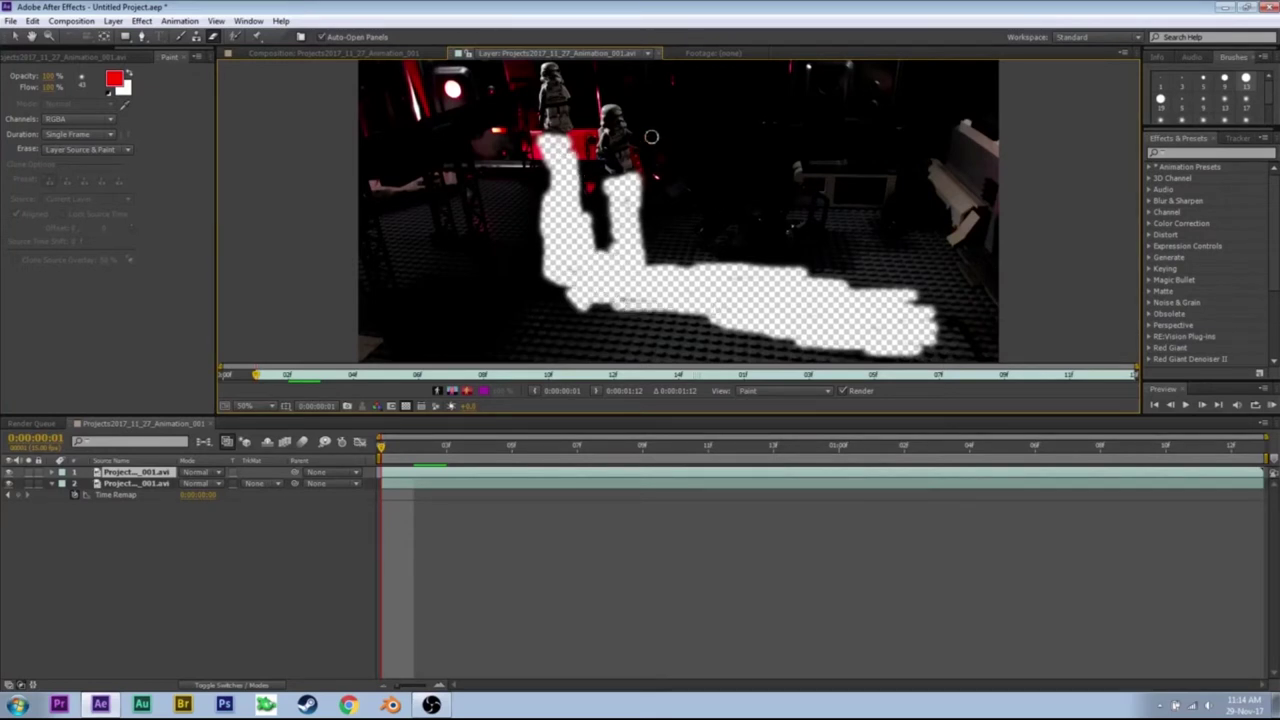
# Erase the dark remnant directly beneath the front stormtrooper's foot with the Eraser tool
pyautogui.scroll(2, 660, 143)
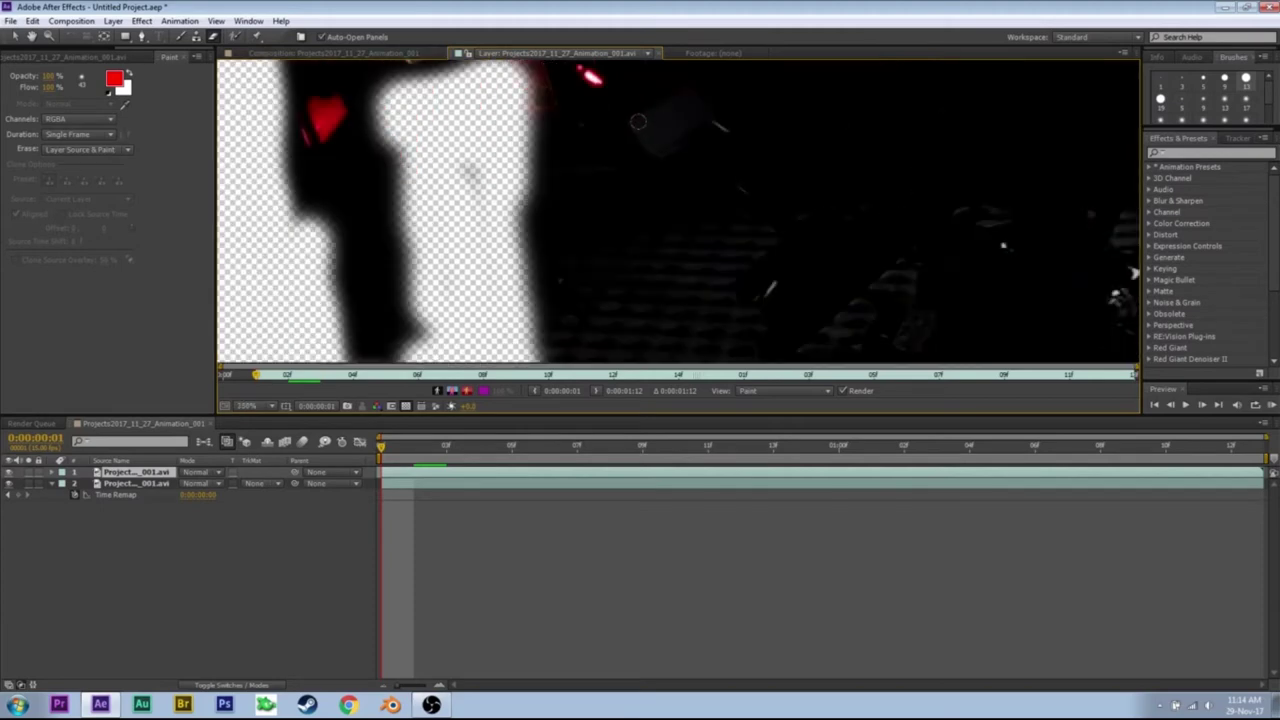
pyautogui.press('h')
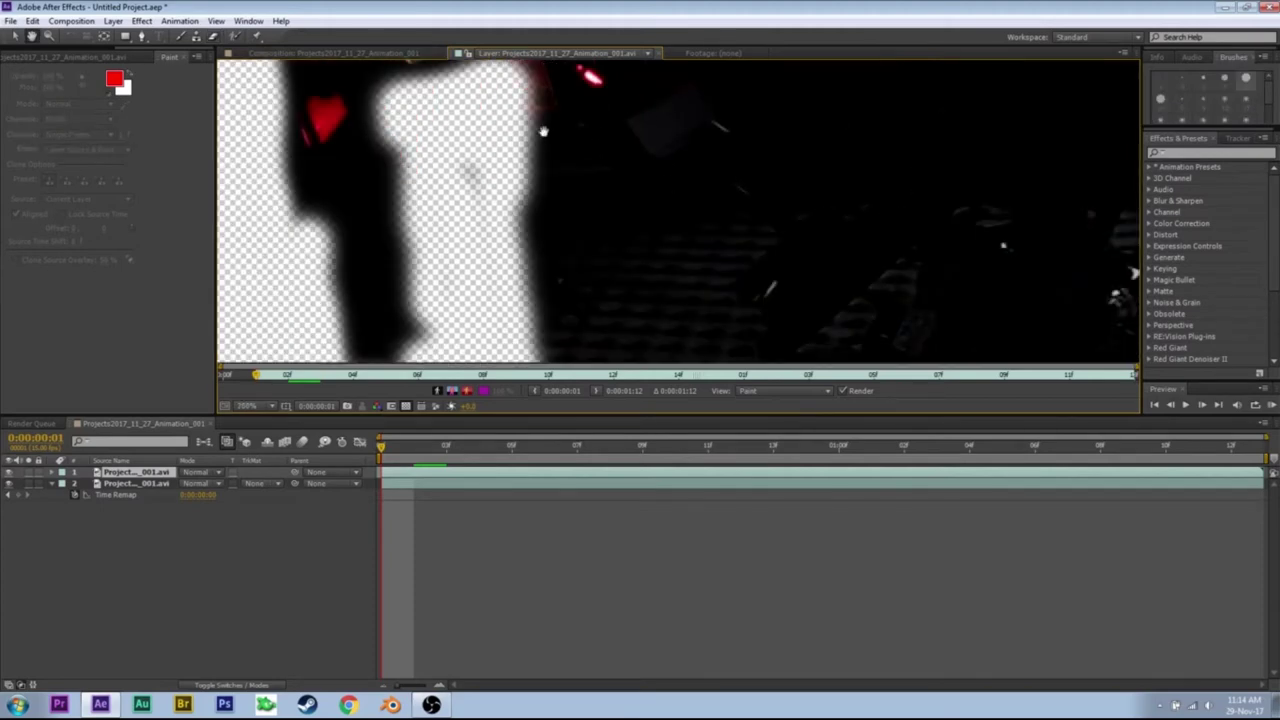
pyautogui.moveTo(513, 83); pyautogui.dragTo(843, 266)
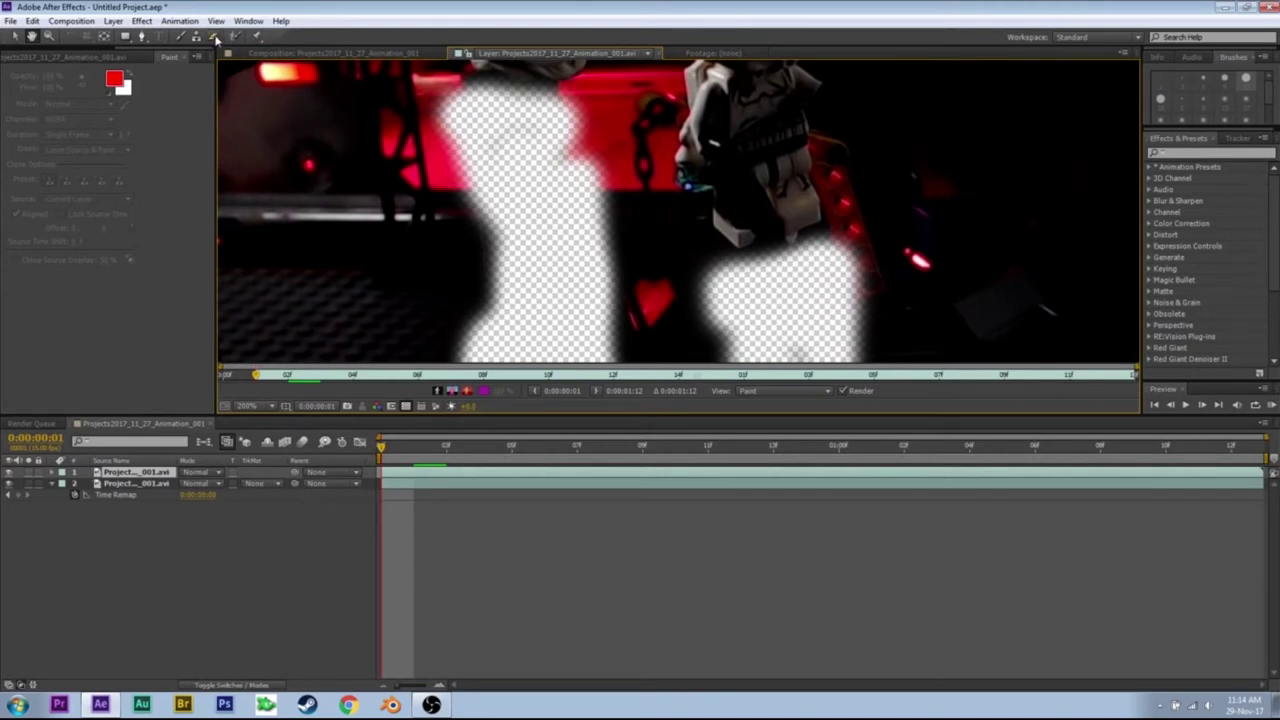
pyautogui.hotkey('ctrl', 'b')
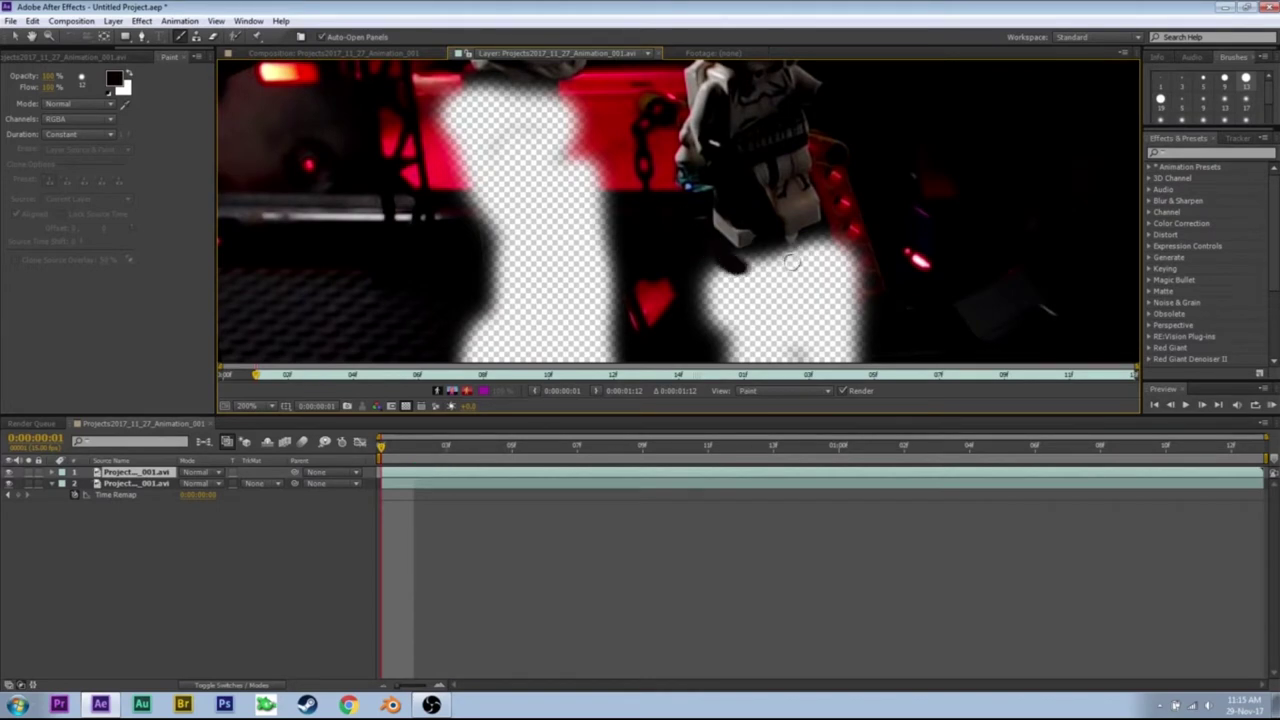
pyautogui.click(214, 37)
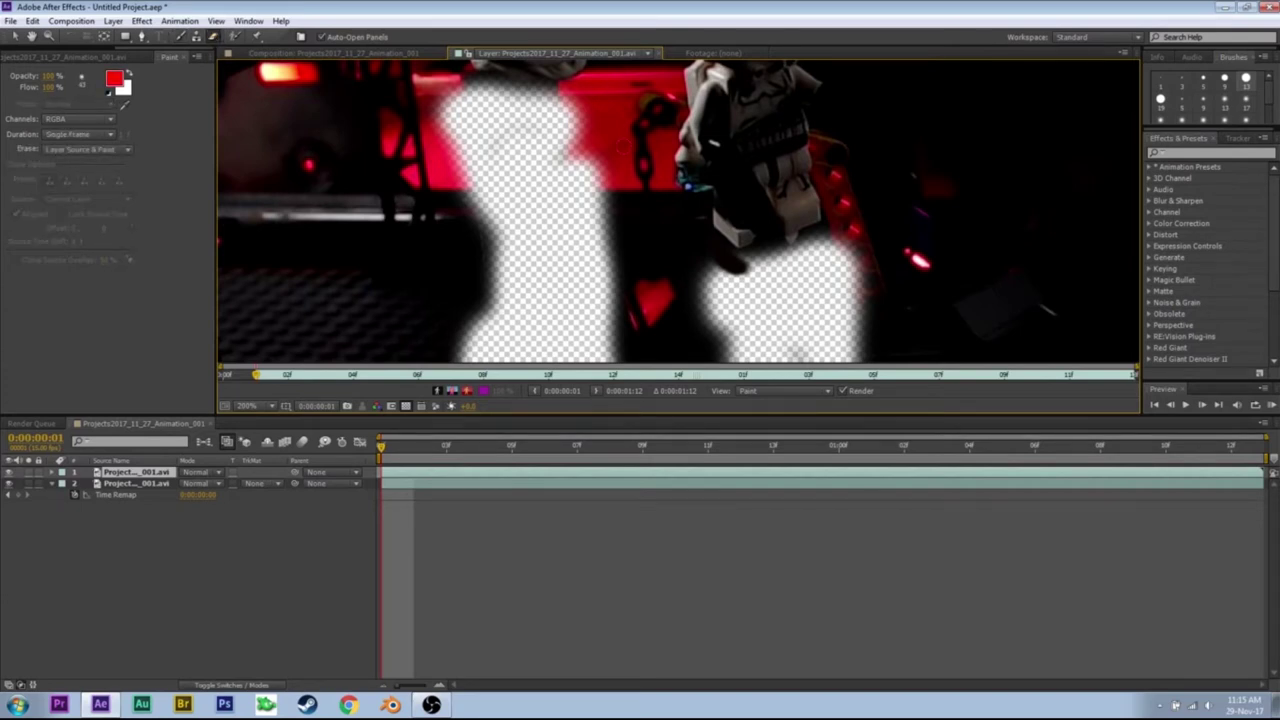
pyautogui.moveTo(696, 254)
pyautogui.mouseDown()
pyautogui.moveTo(680, 280)
pyautogui.moveTo(743, 264)
pyautogui.mouseUp()
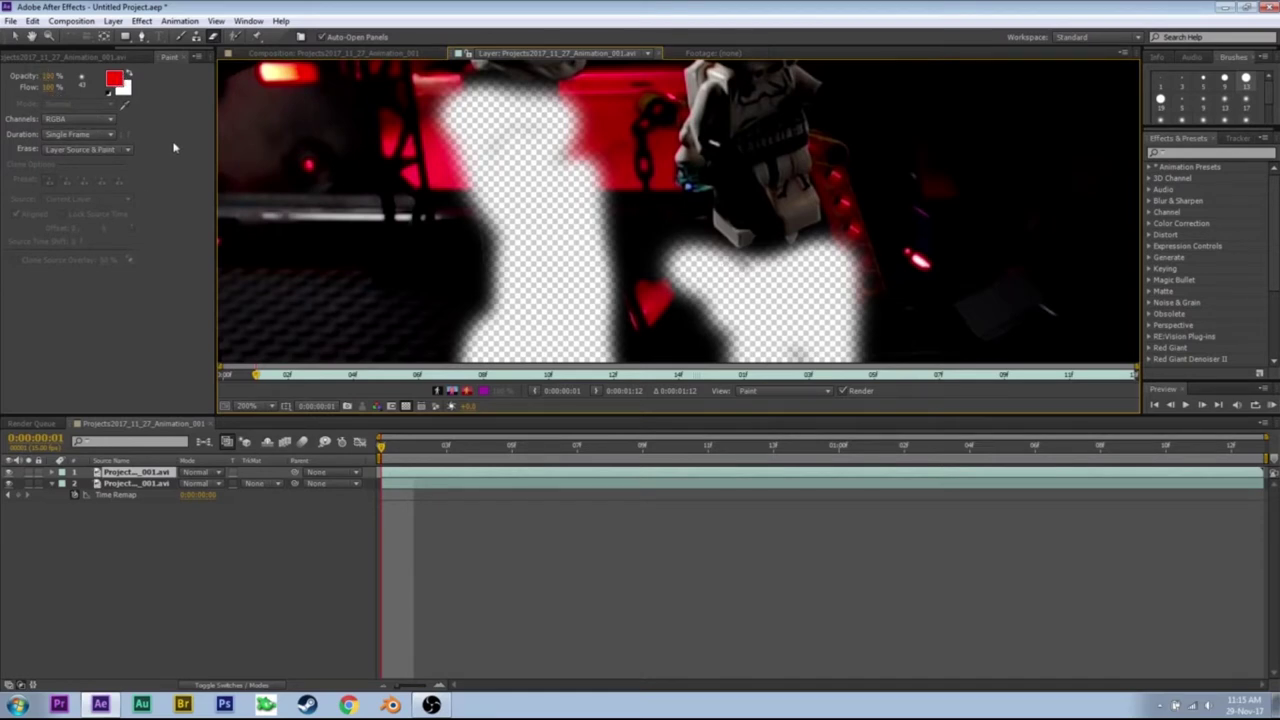
# Bring up the Brushes panel and enlarge it to expose the full brush settings
pyautogui.click(249, 21)
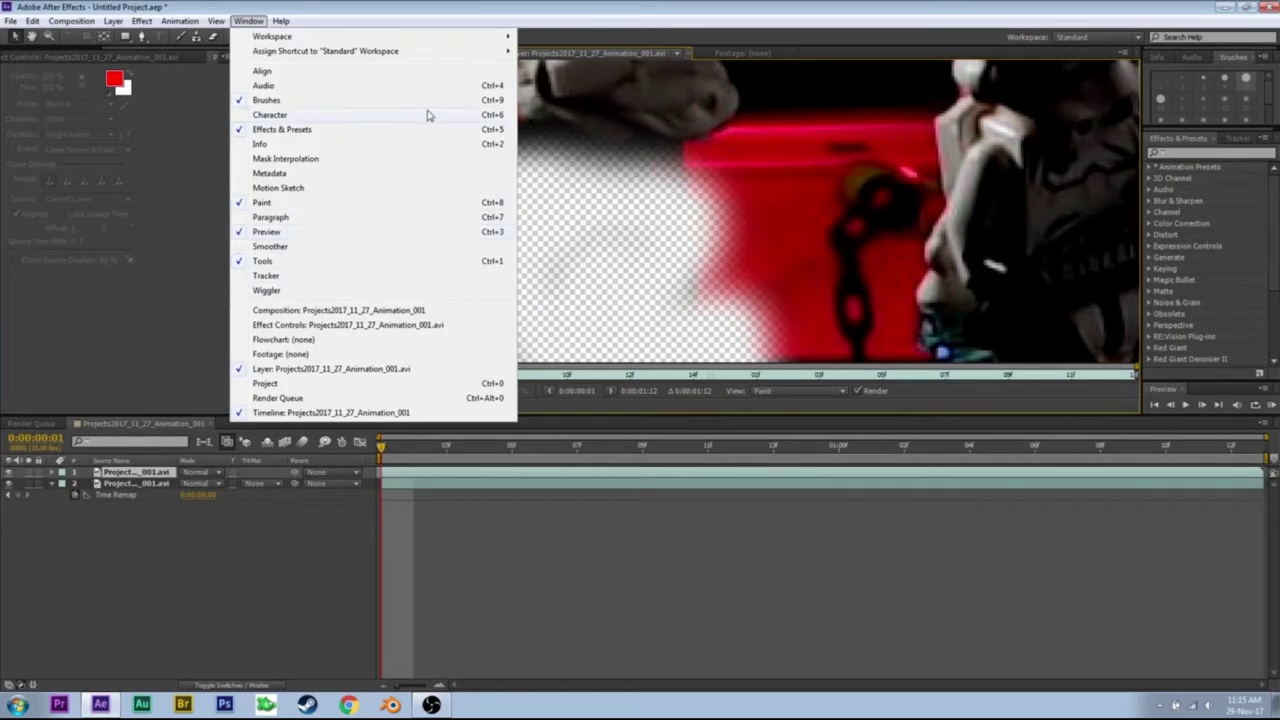
pyautogui.click(394, 99)
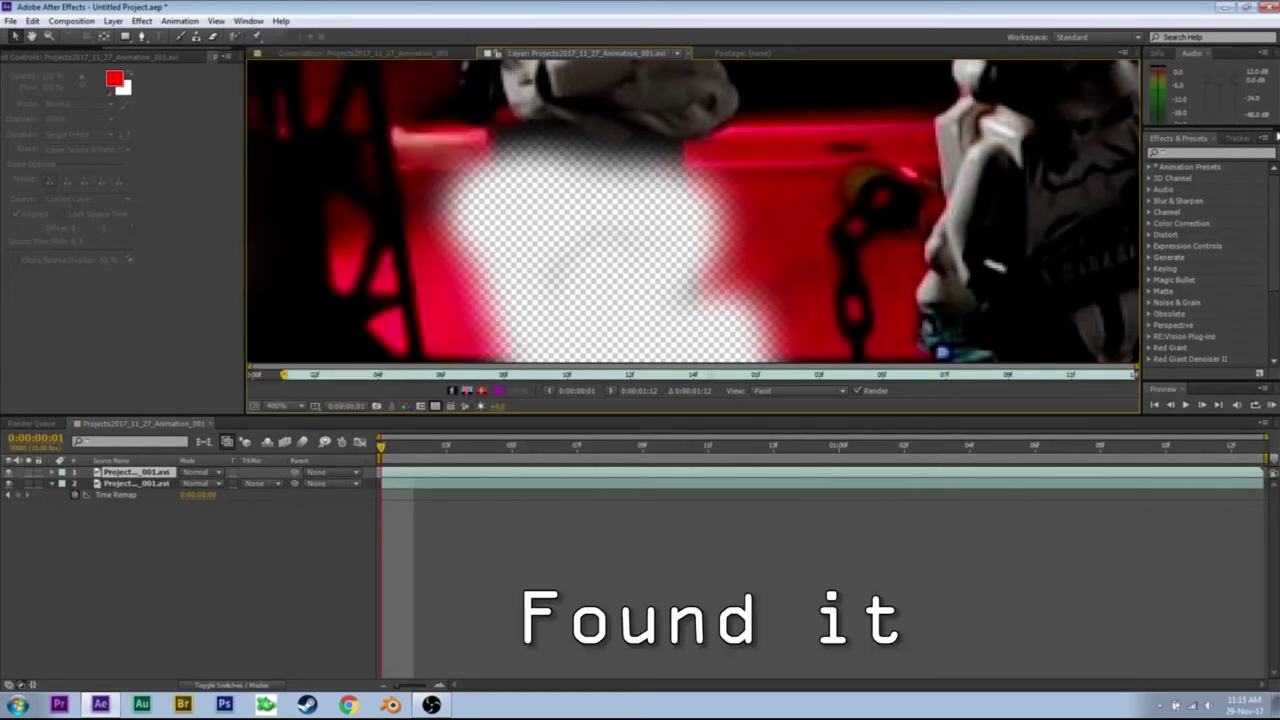
pyautogui.click(248, 21)
pyautogui.click(286, 97)
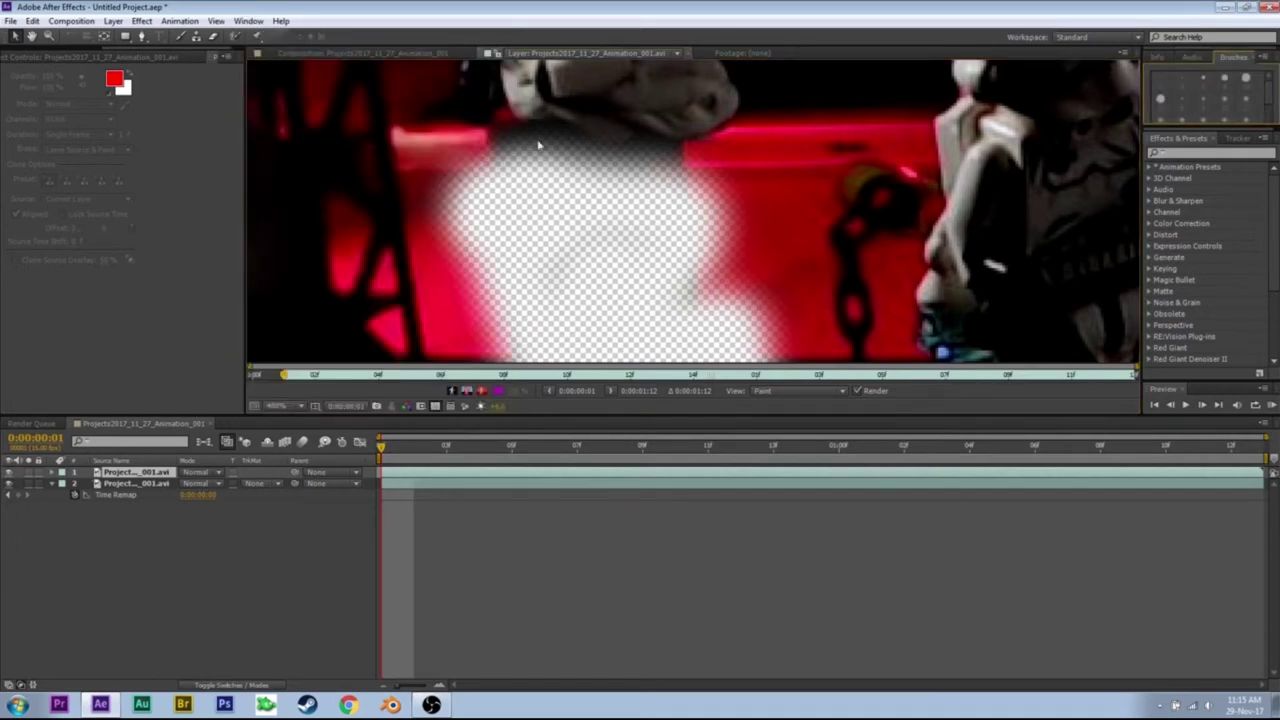
pyautogui.moveTo(1222, 124); pyautogui.dragTo(1222, 268)
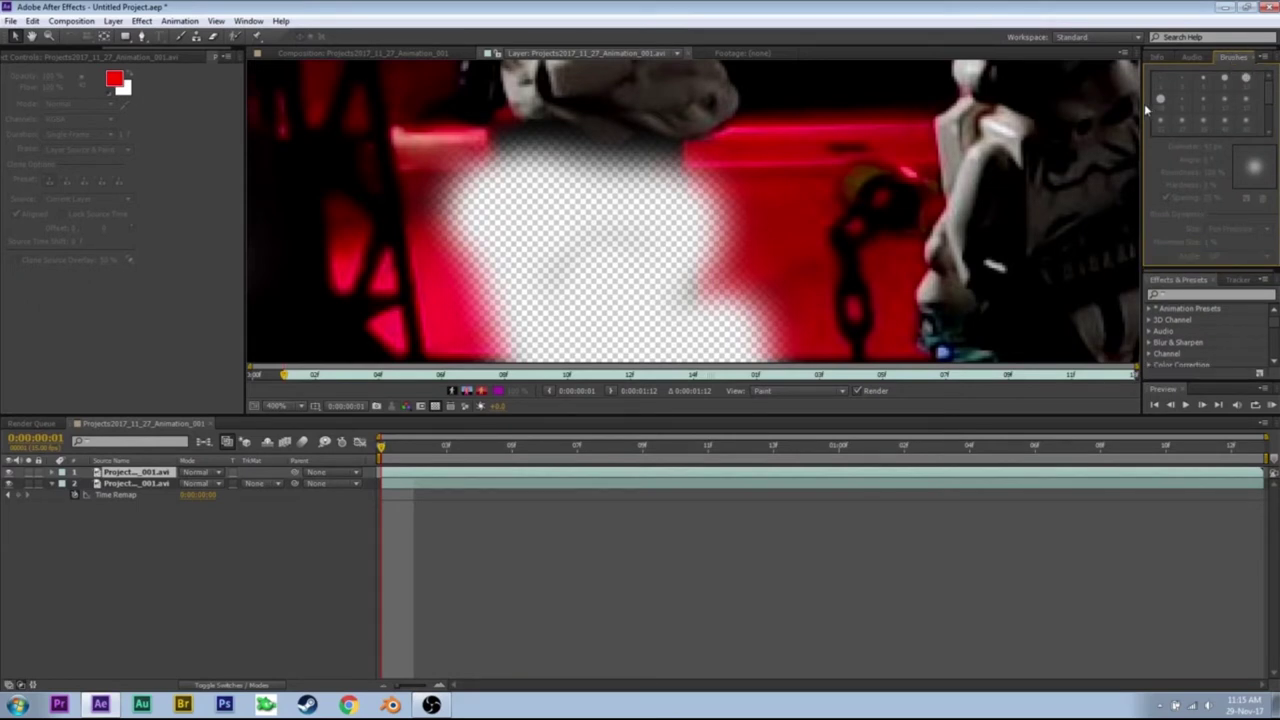
pyautogui.moveTo(1138, 100); pyautogui.dragTo(1086, 107)
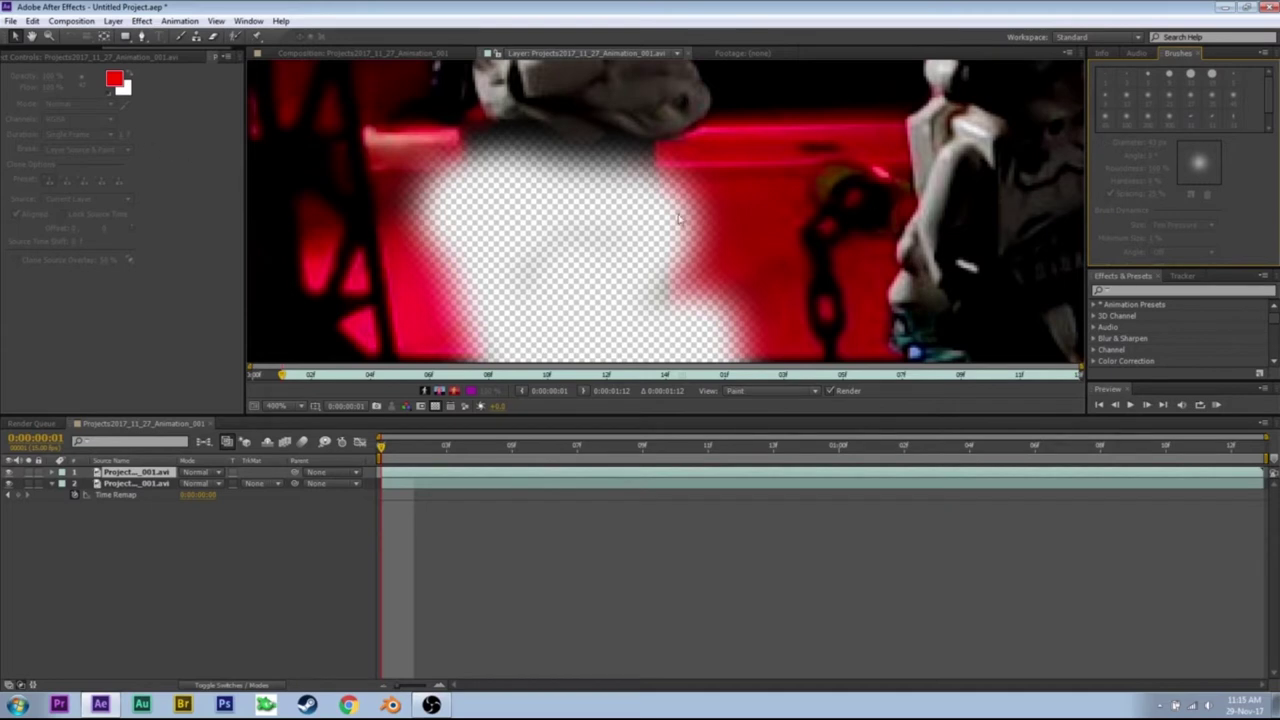
pyautogui.moveTo(131, 51); pyautogui.dragTo(34, 64)
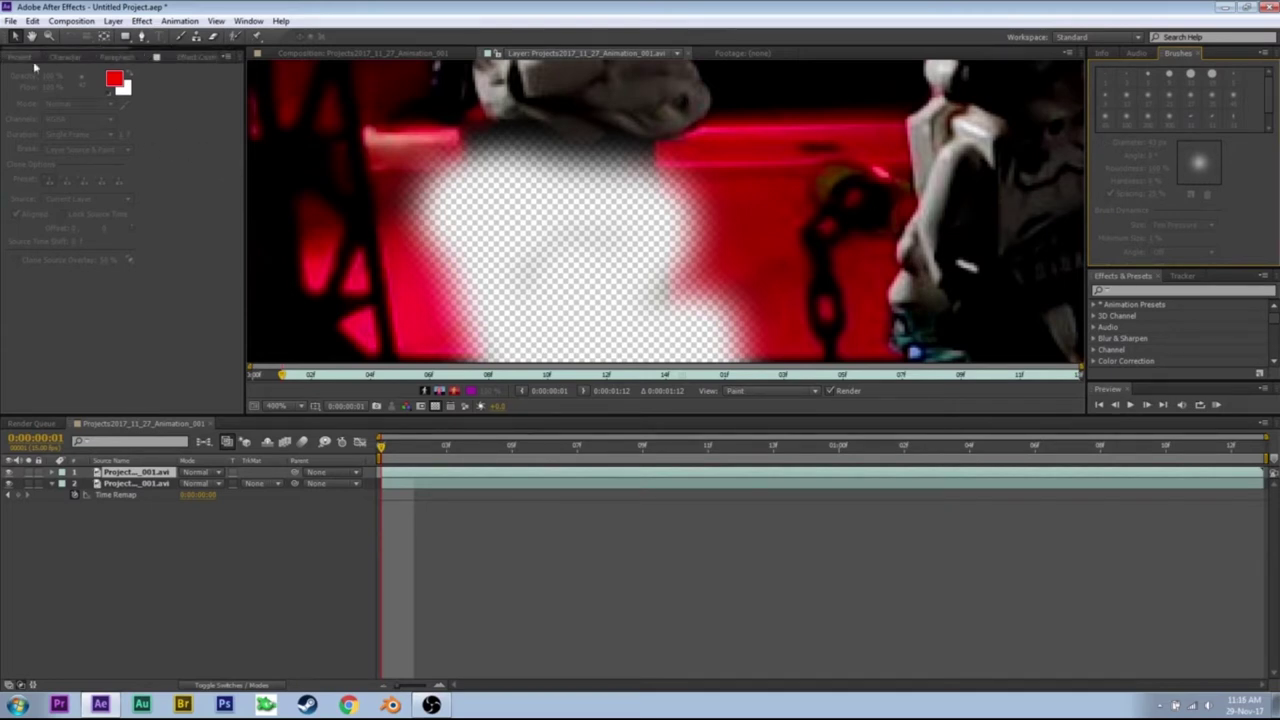
pyautogui.click(20, 60)
pyautogui.click(249, 21)
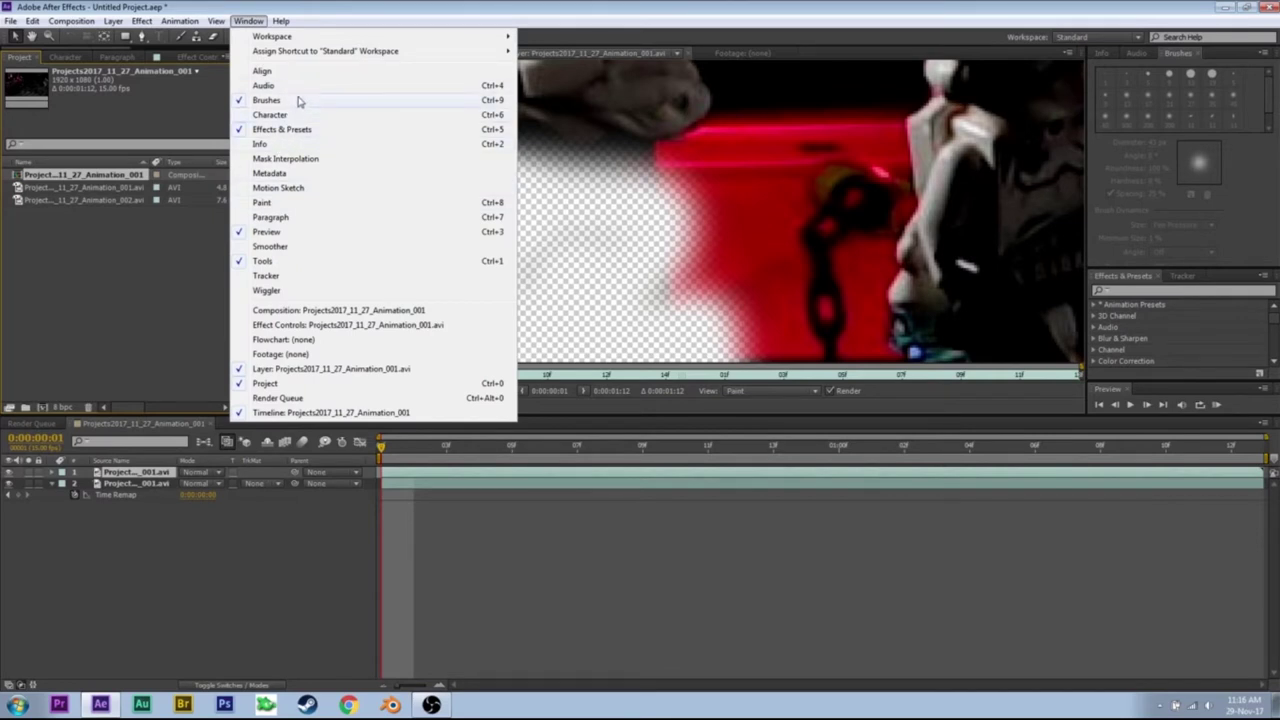
pyautogui.click(348, 6)
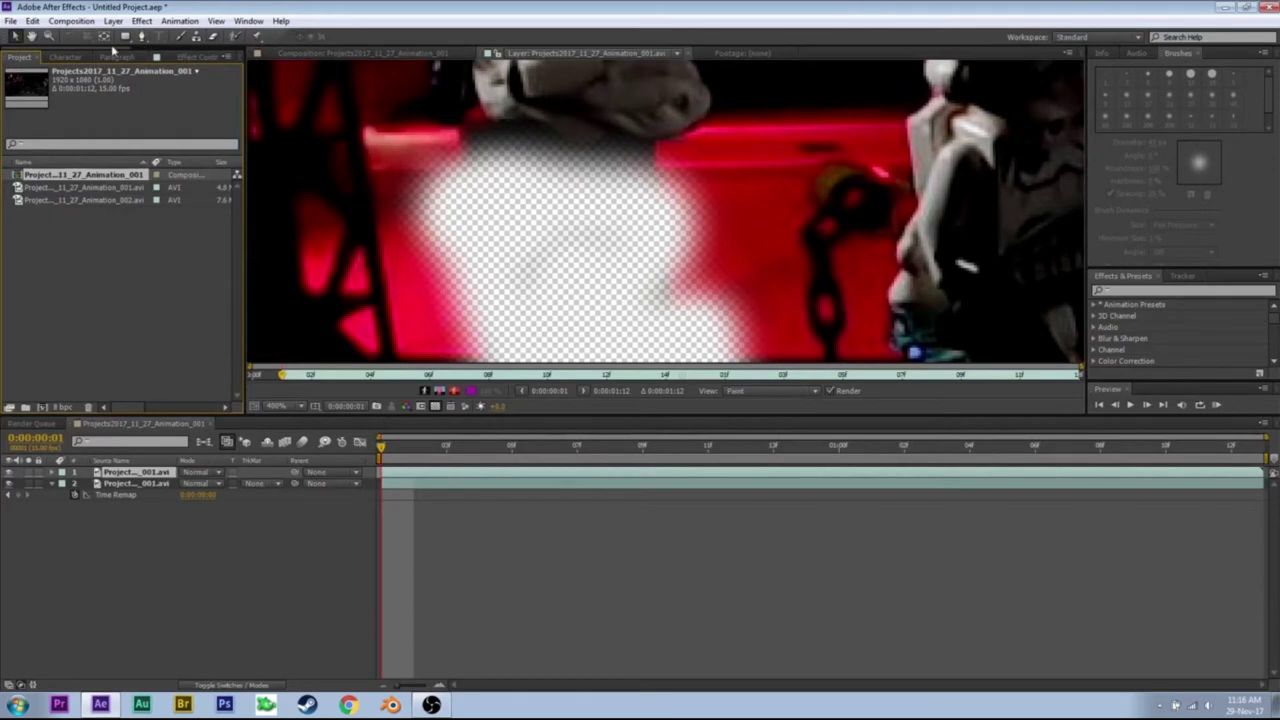
pyautogui.click(141, 47)
pyautogui.click(197, 60)
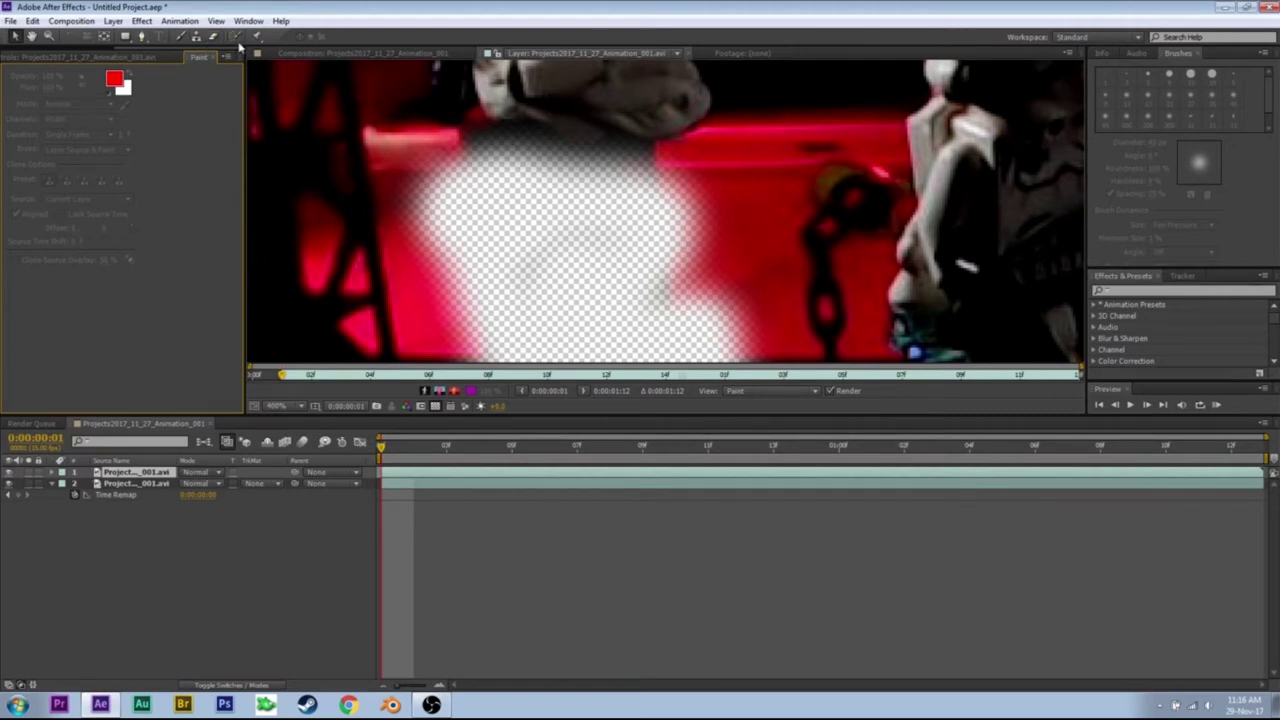
# Shrink the eraser's diameter to a few pixels and erase the stand remnants tightly along the rear stormtrooper's feet
pyautogui.click(213, 36)
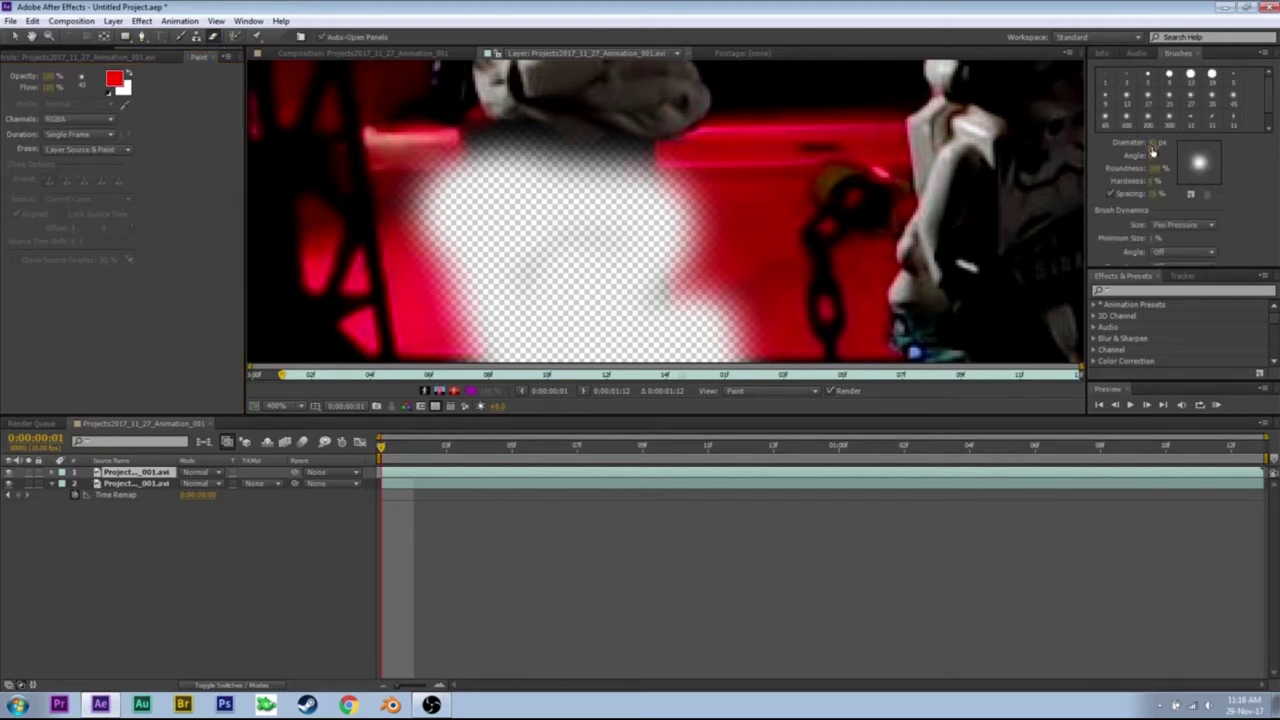
pyautogui.moveTo(1154, 150); pyautogui.dragTo(1127, 145)
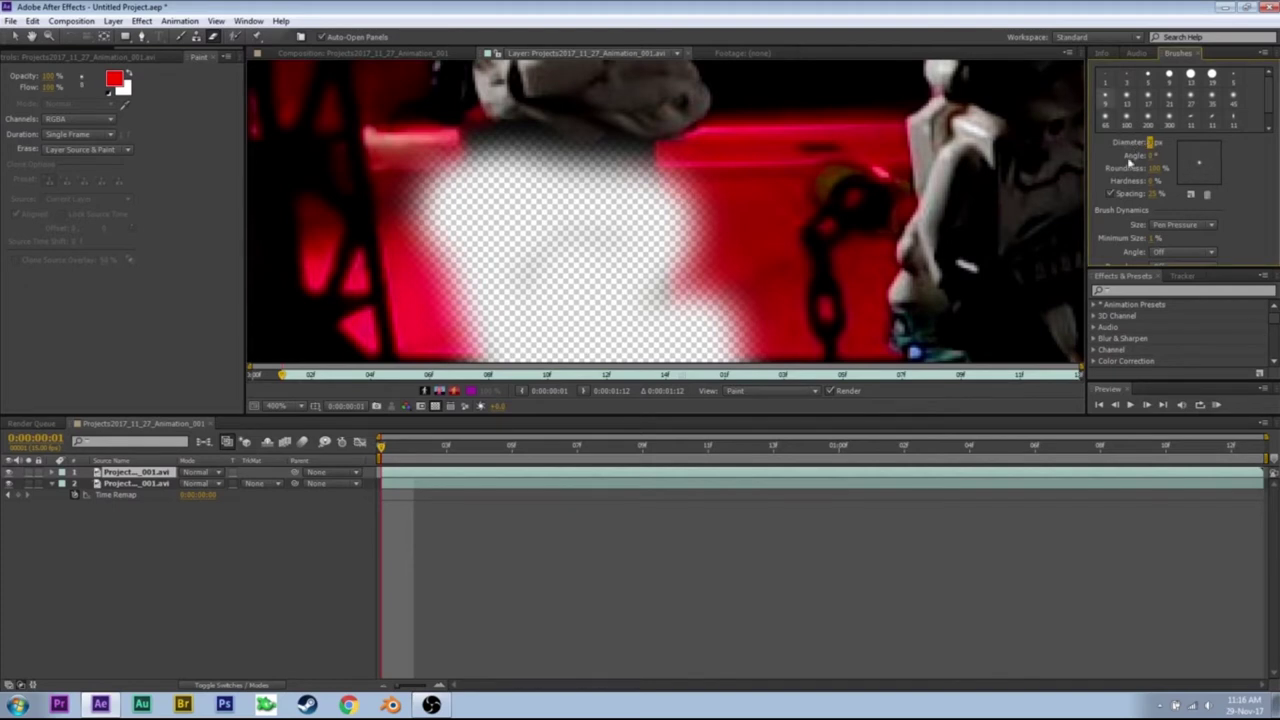
pyautogui.moveTo(451, 125)
pyautogui.mouseDown()
pyautogui.moveTo(505, 145)
pyautogui.moveTo(470, 162)
pyautogui.moveTo(530, 165)
pyautogui.moveTo(480, 141)
pyautogui.moveTo(515, 128)
pyautogui.moveTo(650, 180)
pyautogui.moveTo(565, 152)
pyautogui.moveTo(540, 128)
pyautogui.moveTo(620, 130)
pyautogui.mouseUp()
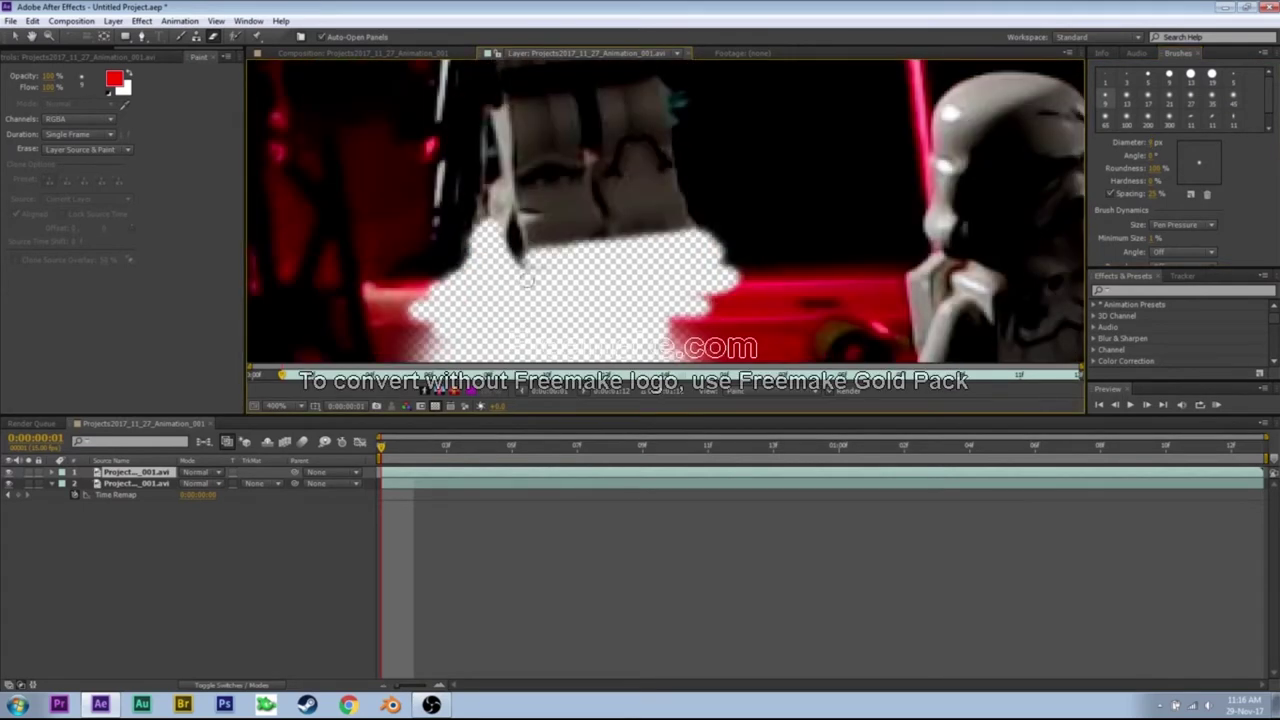
pyautogui.moveTo(527, 281)
pyautogui.mouseDown()
pyautogui.moveTo(512, 240)
pyautogui.moveTo(512, 298)
pyautogui.mouseUp()
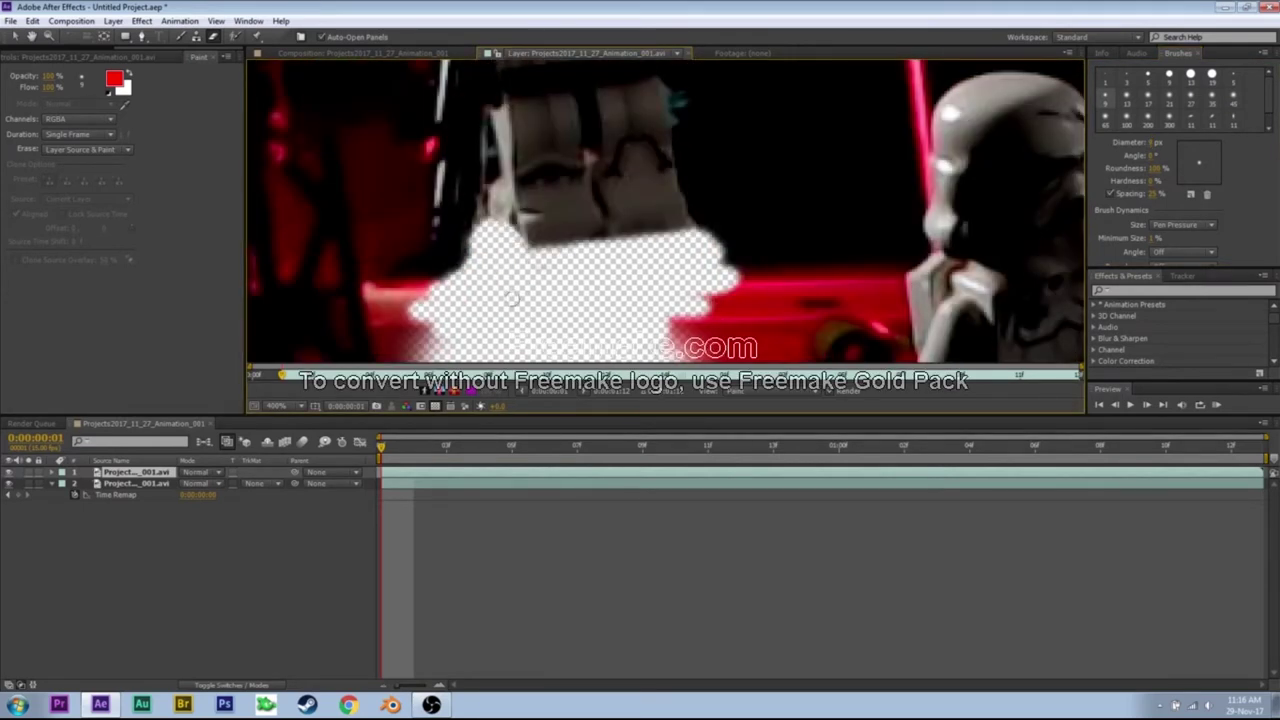
# Erase the stand remnants tightly around the front stormtrooper's feet and check the result in the composition view
pyautogui.press('space')
pyautogui.moveTo(694, 248); pyautogui.dragTo(350, 121)
pyautogui.moveTo(826, 346)
pyautogui.mouseDown()
pyautogui.moveTo(789, 211)
pyautogui.moveTo(785, 252)
pyautogui.mouseUp()
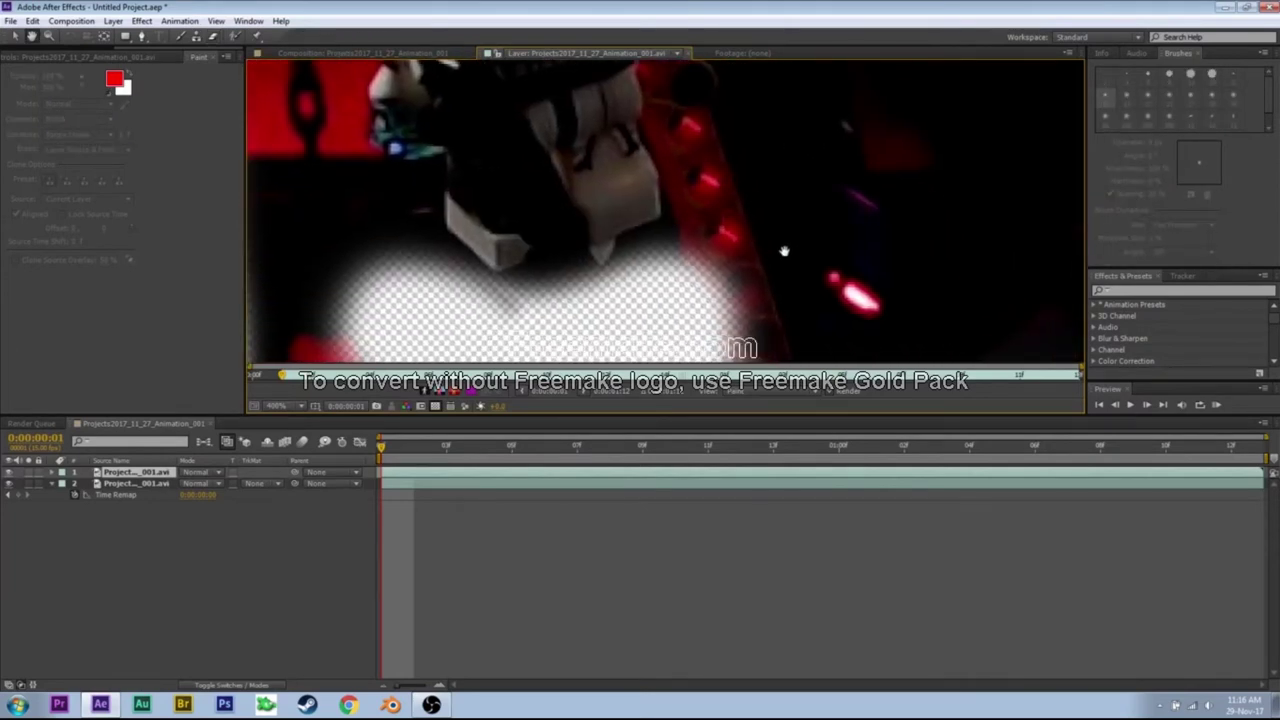
pyautogui.hotkey('ctrl', 'b')
pyautogui.hotkey('ctrl', 'b')
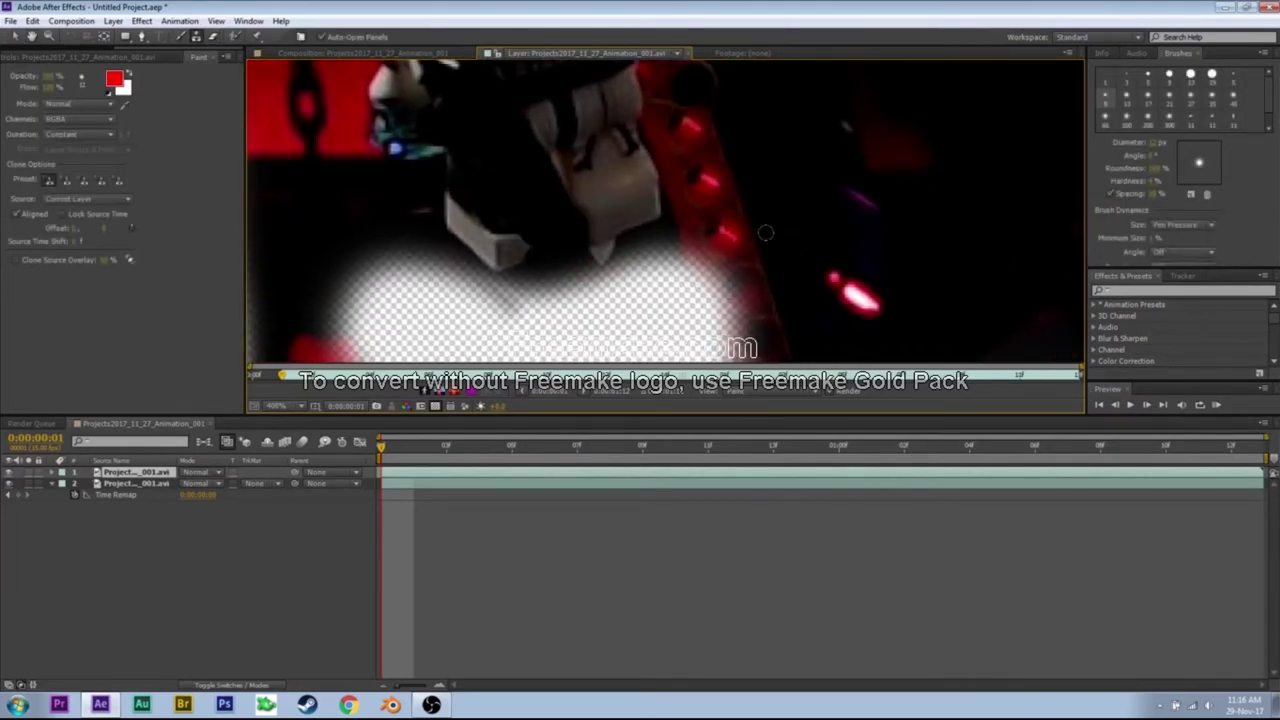
pyautogui.click(412, 250)
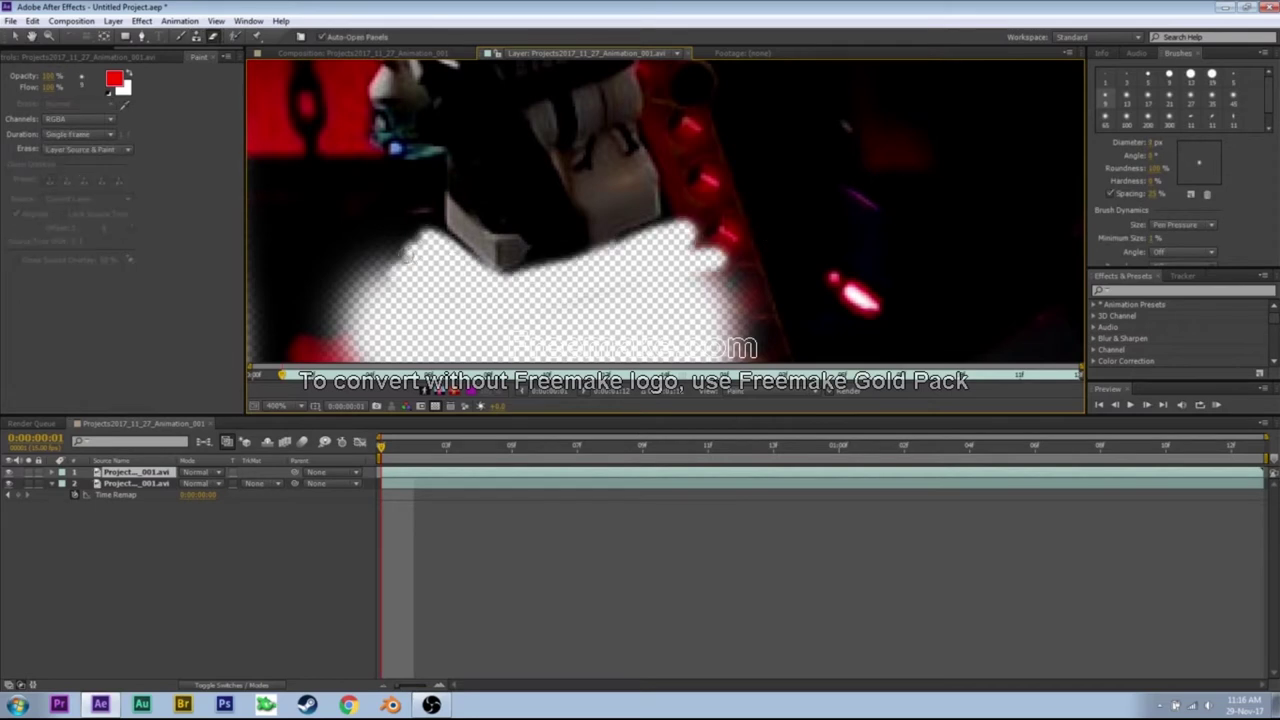
pyautogui.click(400, 256)
pyautogui.click(398, 54)
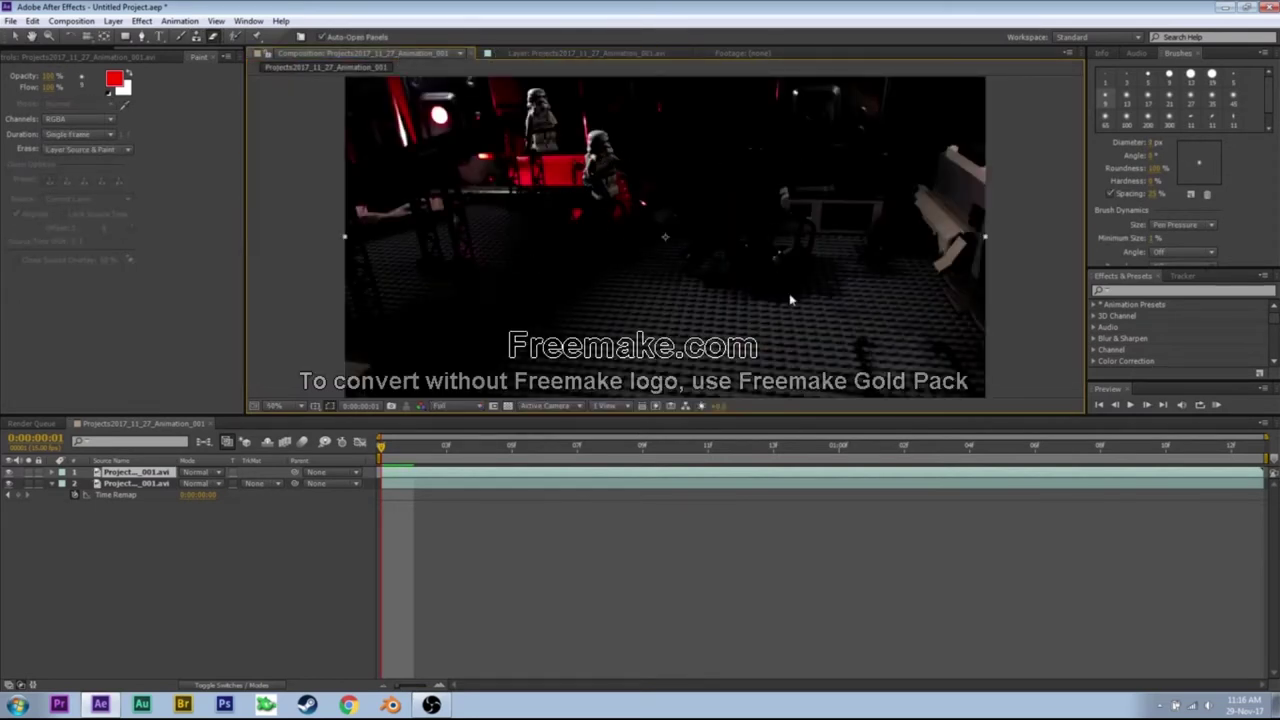
# Return to the layer view, advance to frame 0:00:00:02, and erase both stands and the floor shadow with a larger eraser
pyautogui.doubleClick(789, 299)
pyautogui.press('pagedown')
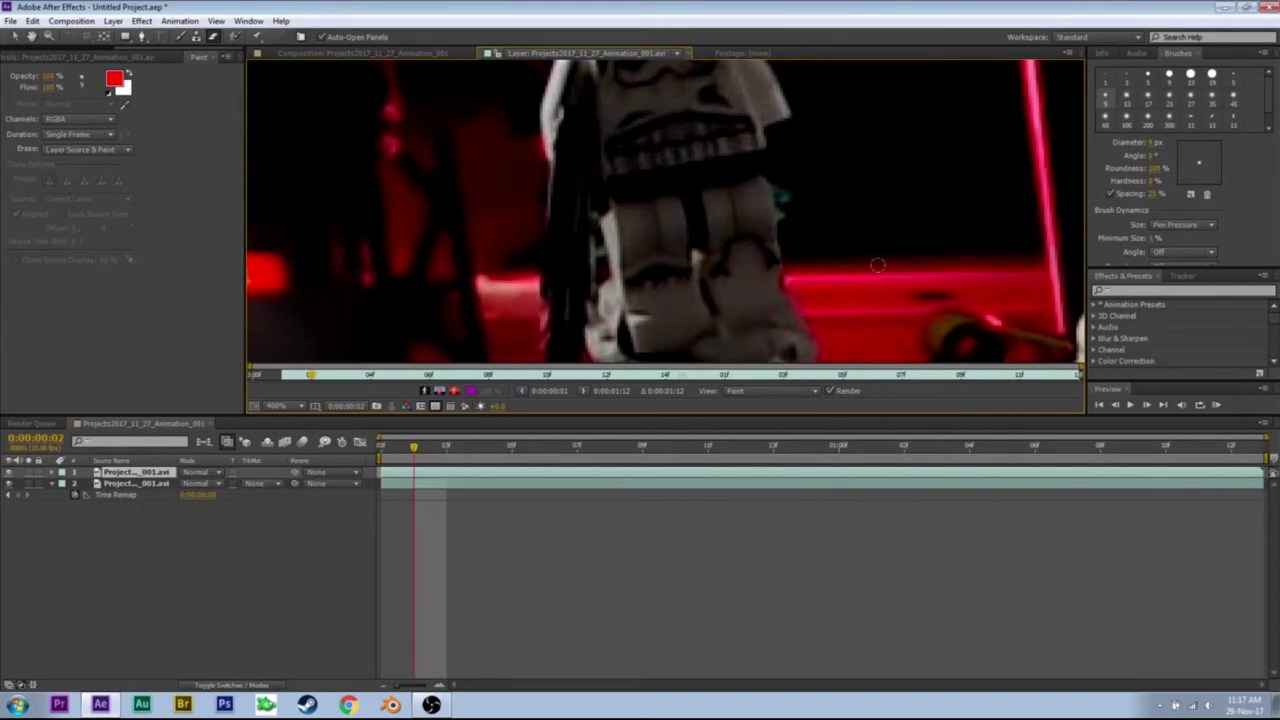
pyautogui.scroll(-5, 884, 269)
pyautogui.scroll(1, 830, 261)
pyautogui.scroll(3, 830, 261)
pyautogui.press('space')
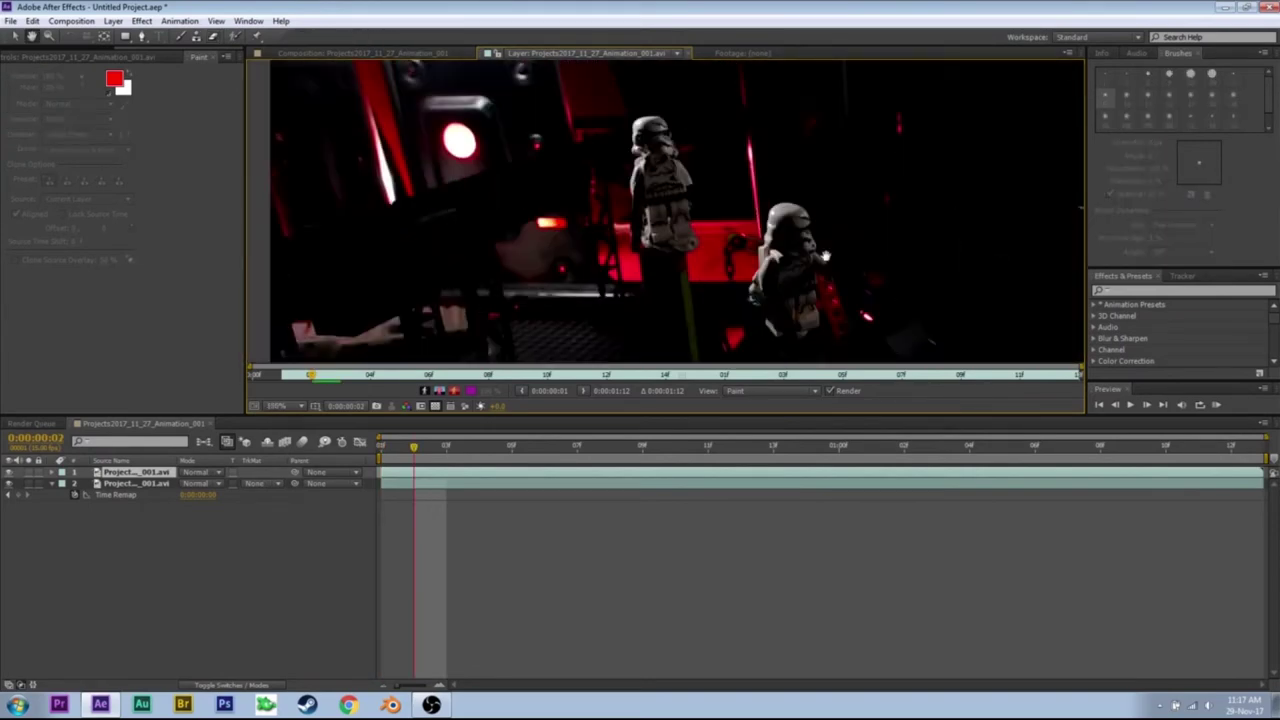
pyautogui.moveTo(830, 261)
pyautogui.mouseDown()
pyautogui.moveTo(810, 185)
pyautogui.moveTo(702, 93)
pyautogui.mouseUp()
pyautogui.scroll(-1, 702, 200)
pyautogui.click(1126, 120)
pyautogui.click(1153, 142)
pyautogui.moveTo(672, 295); pyautogui.dragTo(990, 335)
# Set the eraser's hardness to 75%, reduce its diameter, and clean up the edges beneath both stormtroopers' feet
pyautogui.moveTo(1153, 181); pyautogui.dragTo(1200, 181)
pyautogui.scroll(2, 640, 200)
pyautogui.moveTo(1153, 142); pyautogui.dragTo(1125, 142)
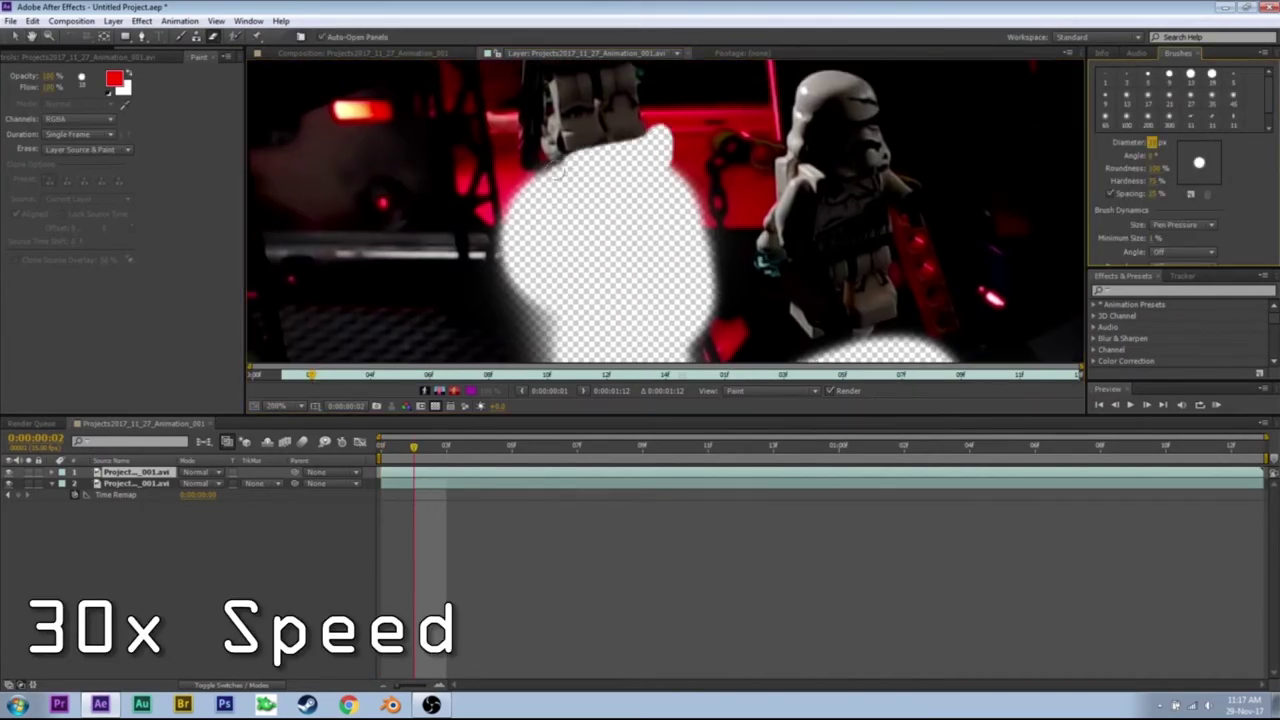
pyautogui.moveTo(800, 340); pyautogui.dragTo(920, 325)
# Advance to frame 0:00:00:03 and erase both stormtroopers' stands and the shadow on the floor
pyautogui.press('pagedown')
pyautogui.scroll(-1, 723, 237)
pyautogui.press('h')
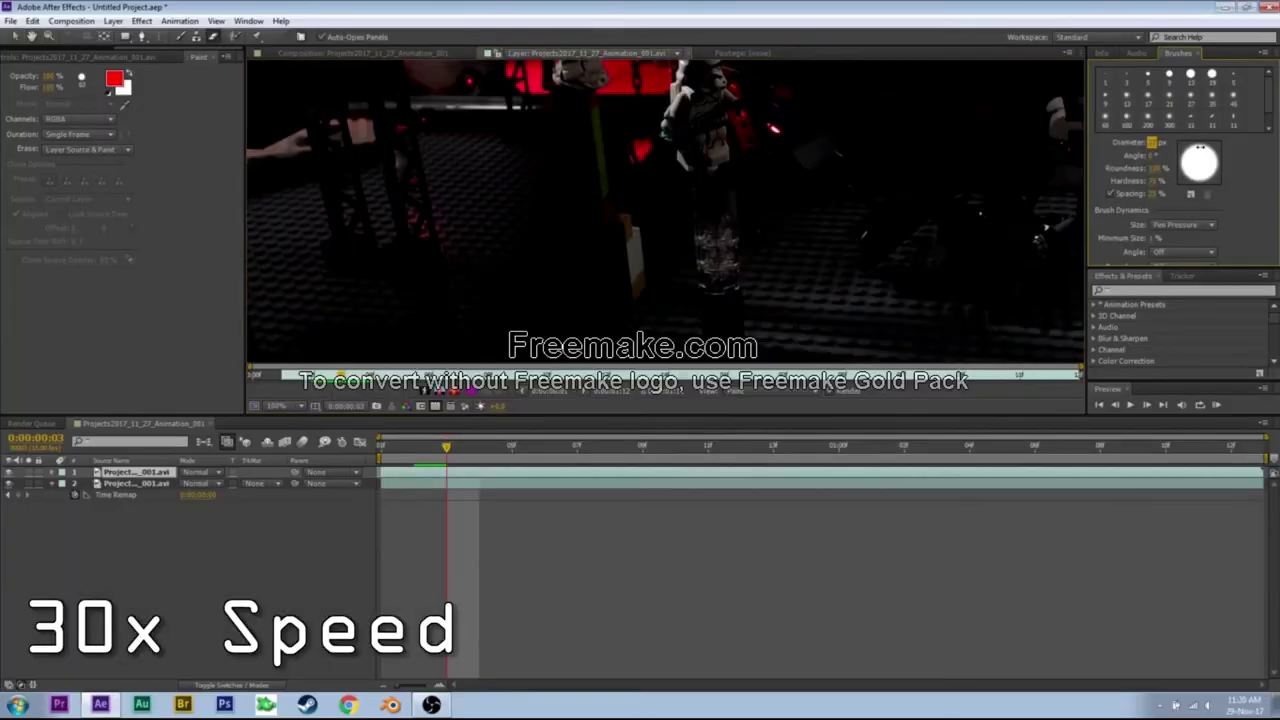
pyautogui.moveTo(300, 100); pyautogui.dragTo(580, 250)
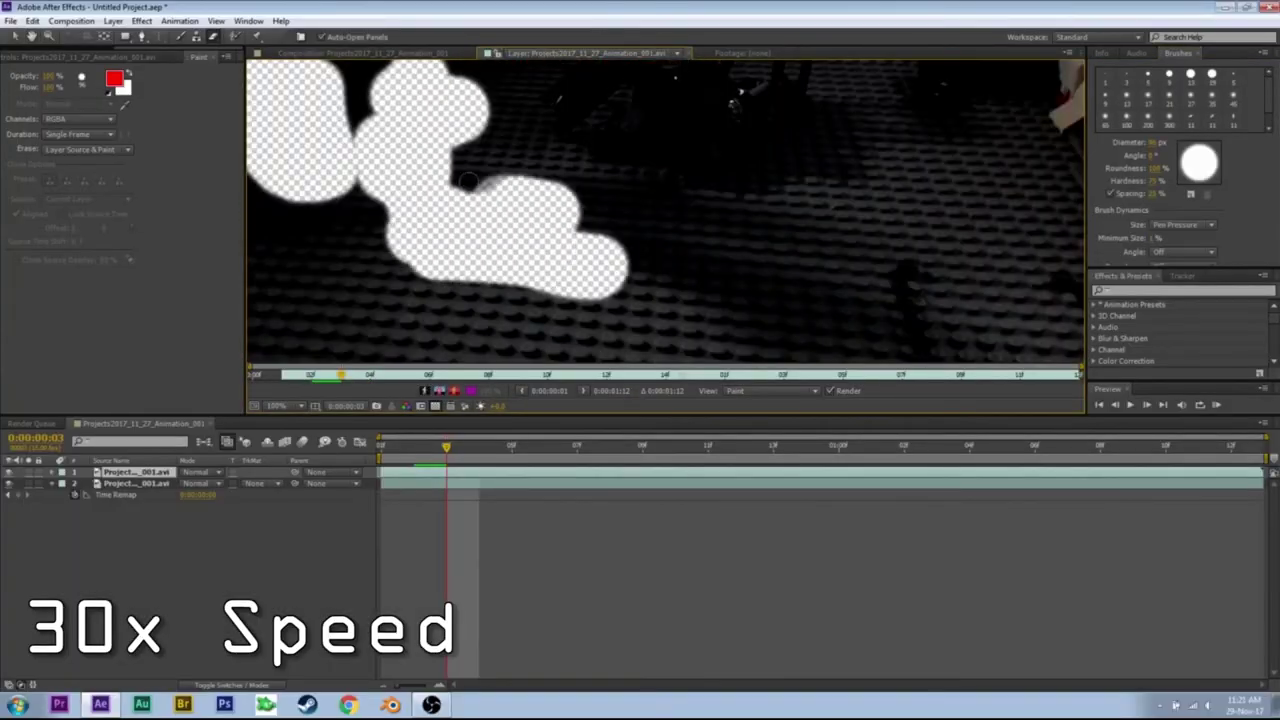
pyautogui.moveTo(600, 150); pyautogui.dragTo(1000, 330)
# Erase both stands and the long floor shadow on frame 0:00:00:04, adjusting the view and brush between strokes
pyautogui.press('pagedown')
pyautogui.moveTo(590, 186); pyautogui.dragTo(646, 186)
pyautogui.moveTo(515, 80); pyautogui.dragTo(515, 210)
pyautogui.moveTo(714, 163)
pyautogui.mouseDown()
pyautogui.moveTo(651, 280)
pyautogui.moveTo(600, 170)
pyautogui.mouseUp()
pyautogui.moveTo(300, 100); pyautogui.dragTo(820, 250)
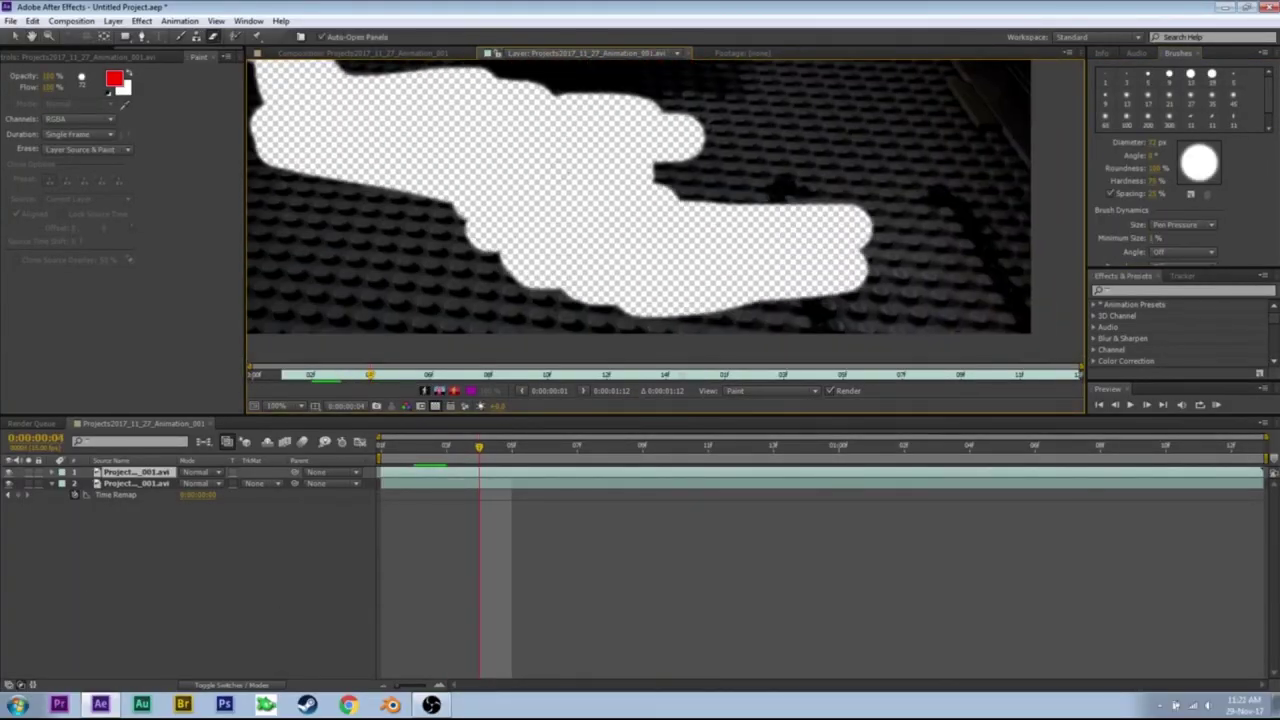
# Advance frame by frame beyond 0:00:00:04, erasing the stands and floor shadows with the large eraser
pyautogui.press('pagedown')
pyautogui.press('pagedown')
pyautogui.press('pagedown')
pyautogui.moveTo(500, 197); pyautogui.dragTo(660, 237)
pyautogui.press('pagedown')
pyautogui.press('pagedown')
pyautogui.press('pagedown')
pyautogui.press('pagedown')
pyautogui.scroll(2, 536, 160)
pyautogui.moveTo(460, 145); pyautogui.dragTo(570, 195)
# Step forward through the following frames to examine where stands are still visible, and return to frame 0:00:00:13
pyautogui.press('pagedown')
pyautogui.press('pagedown')
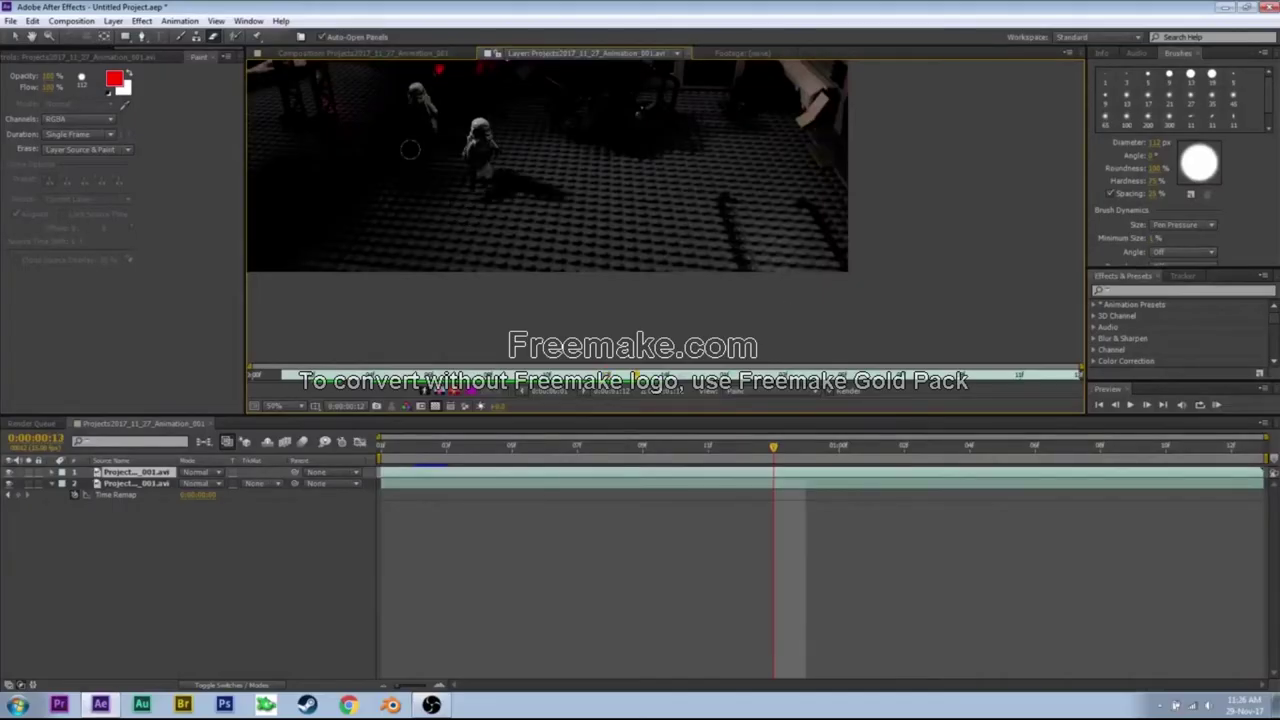
pyautogui.press('pagedown')
pyautogui.press('pagedown')
pyautogui.press('pagedown')
pyautogui.press('pagedown')
pyautogui.press('pagedown')
pyautogui.press('pagedown')
pyautogui.press('pagedown')
pyautogui.press('pageup')
pyautogui.press('pageup')
pyautogui.press('pageup')
pyautogui.press('pageup')
pyautogui.press('pageup')
pyautogui.press('pageup')
pyautogui.press('pageup')
# Work backward from frame 0:00:00:13 to 0:00:00:09 with a smaller eraser, removing the stands beneath the stormtroopers' feet
pyautogui.scroll(2, 449, 174)
pyautogui.moveTo(445, 170); pyautogui.dragTo(560, 149)
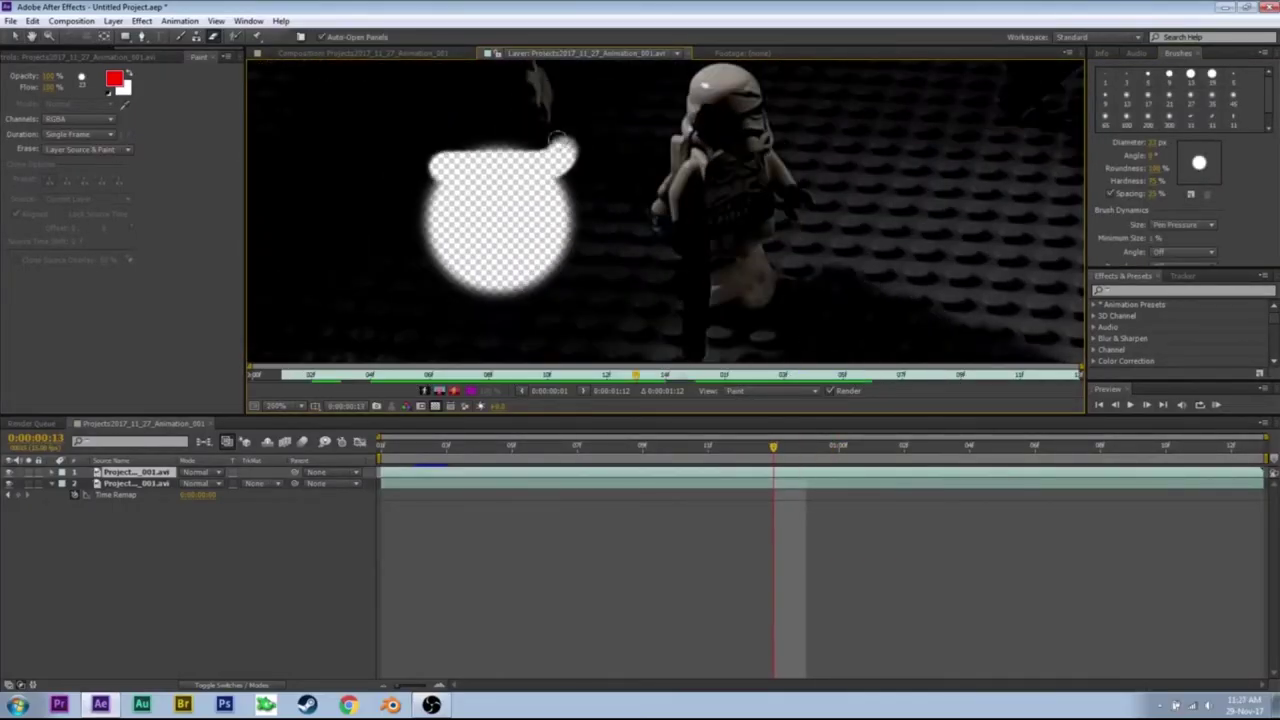
pyautogui.press('pageup')
pyautogui.moveTo(580, 225); pyautogui.dragTo(540, 255)
pyautogui.press('pageup')
pyautogui.moveTo(625, 185); pyautogui.dragTo(591, 223)
pyautogui.press('pageup')
pyautogui.moveTo(720, 245); pyautogui.dragTo(680, 263)
pyautogui.press('pageup')
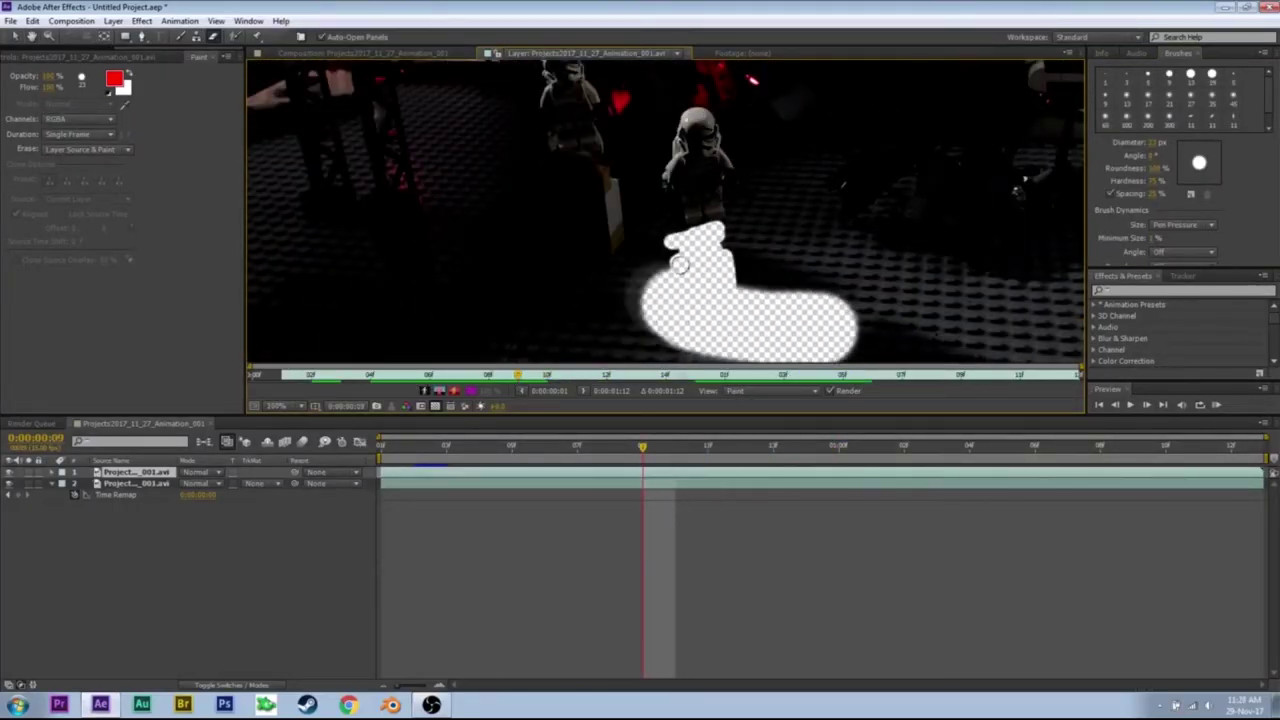
# Continue backward to frame 0:00:00:06, comparing neighbouring frames and erasing the rear stormtrooper's stand down to the floor
pyautogui.press('pageup')
pyautogui.moveTo(548, 140)
pyautogui.mouseDown()
pyautogui.moveTo(614, 251)
pyautogui.moveTo(705, 272)
pyautogui.moveTo(614, 286)
pyautogui.mouseUp()
pyautogui.press('pageup')
pyautogui.press('pageup')
pyautogui.press('pagedown')
pyautogui.press('pagedown')
pyautogui.press('pageup')
pyautogui.press('pageup')
pyautogui.moveTo(566, 114); pyautogui.dragTo(640, 257)
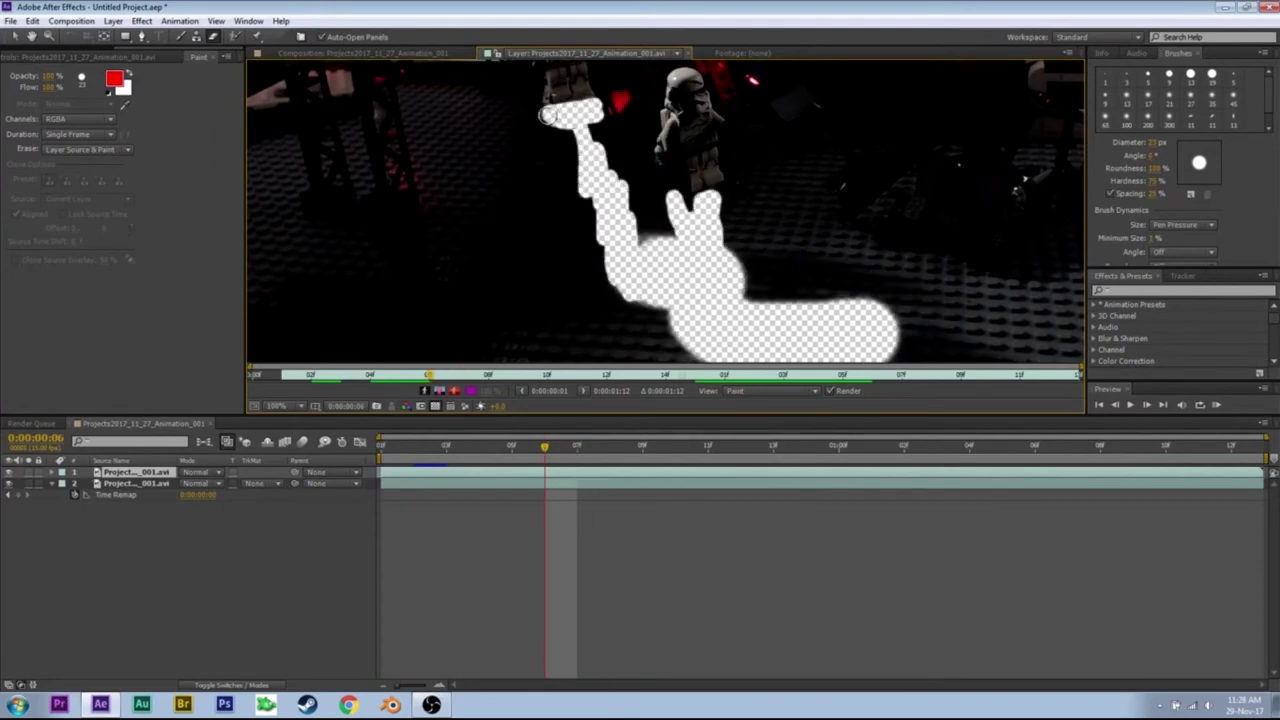
# Erase the stands beneath both stormtroopers frame by frame, working backward from frame 0:00:00:06 toward the start
pyautogui.press('pageup')
pyautogui.moveTo(694, 189); pyautogui.dragTo(671, 280)
pyautogui.press('pageup')
pyautogui.moveTo(545, 80); pyautogui.dragTo(612, 244)
pyautogui.press('pageup')
pyautogui.press('pageup')
pyautogui.press('pageup')
# Advance two frames and erase the leftover floor shadow beside the area already cleared
pyautogui.scroll(-3, 811, 214)
pyautogui.press('pagedown')
pyautogui.press('pagedown')
pyautogui.moveTo(811, 214)
pyautogui.mouseDown()
pyautogui.moveTo(732, 248)
pyautogui.moveTo(800, 264)
pyautogui.mouseUp()
# Advance nine frames and erase the small remnant on the floor in front of the stormtroopers
pyautogui.press('pagedown')
pyautogui.press('pagedown')
pyautogui.press('pagedown')
pyautogui.press('pagedown')
pyautogui.press('pagedown')
pyautogui.press('pagedown')
pyautogui.press('pagedown')
pyautogui.press('pagedown')
pyautogui.press('pagedown')
pyautogui.scroll(3, 733, 248)
pyautogui.click(760, 334)
pyautogui.scroll(-3, 760, 334)
# Step back and forth through the layer and composition views to examine remaining stands and shadows, ending at frame 0:00:00:01
pyautogui.press('pageup')
pyautogui.press('pageup')
pyautogui.press('pageup')
pyautogui.press('pageup')
pyautogui.press('pageup')
pyautogui.press('pageup')
pyautogui.press('pageup')
pyautogui.press('pageup')
pyautogui.click(362, 53)
pyautogui.press('pagedown')
pyautogui.press('pagedown')
pyautogui.press('pagedown')
pyautogui.press('pagedown')
pyautogui.press('pagedown')
pyautogui.press('pagedown')
pyautogui.press('pageup')
pyautogui.press('pageup')
pyautogui.press('pageup')
pyautogui.press('pageup')
pyautogui.press('pageup')
pyautogui.press('pageup')
pyautogui.press('pageup')
pyautogui.press('pageup')
pyautogui.press('pageup')
pyautogui.click(585, 53)
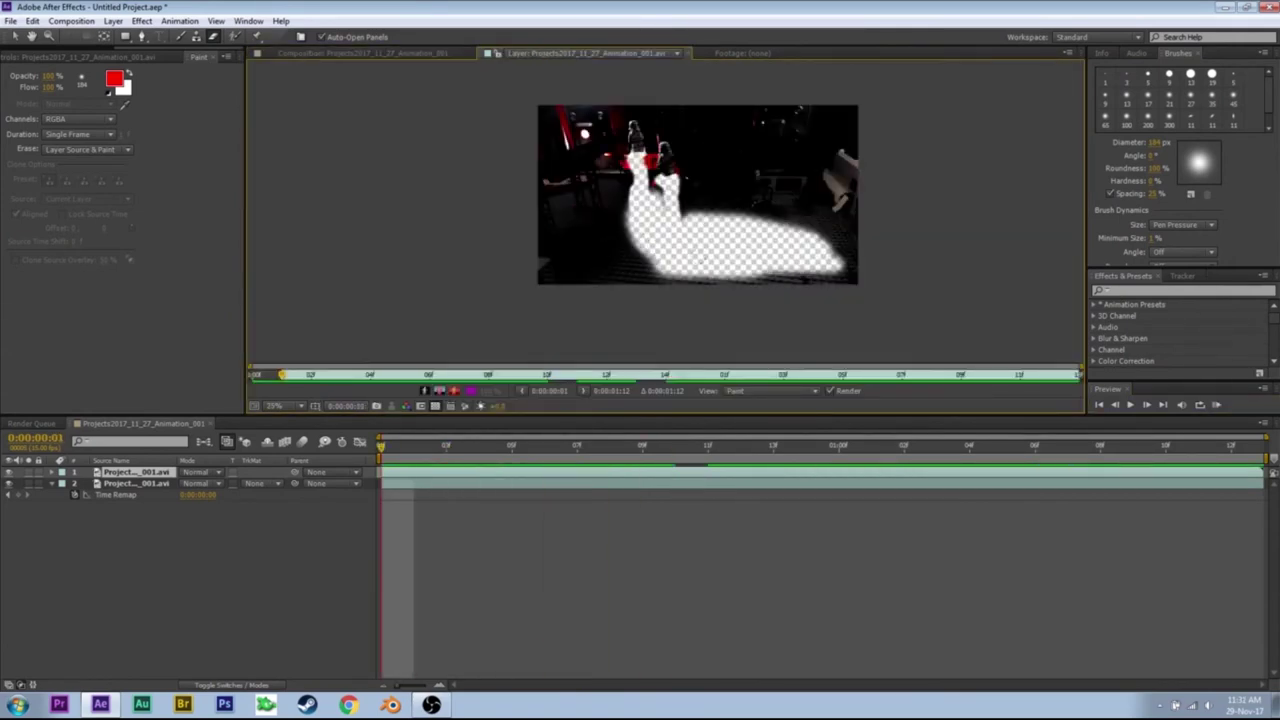
# Step through the layer's frames, compare them with the composition and RAM-preview the animation to look for missed spots
pyautogui.press('pagedown')
pyautogui.press('pagedown')
pyautogui.press('pagedown')
pyautogui.press('pagedown')
pyautogui.press('pagedown')
pyautogui.press('pagedown')
pyautogui.press('pagedown')
pyautogui.press('pagedown')
pyautogui.press('pagedown')
pyautogui.press('pagedown')
pyautogui.click(362, 53)
pyautogui.press('pageup')
pyautogui.press('pageup')
pyautogui.press('pageup')
pyautogui.click(585, 53)
pyautogui.click(362, 53)
pyautogui.click(1216, 405)
pyautogui.click(585, 53)
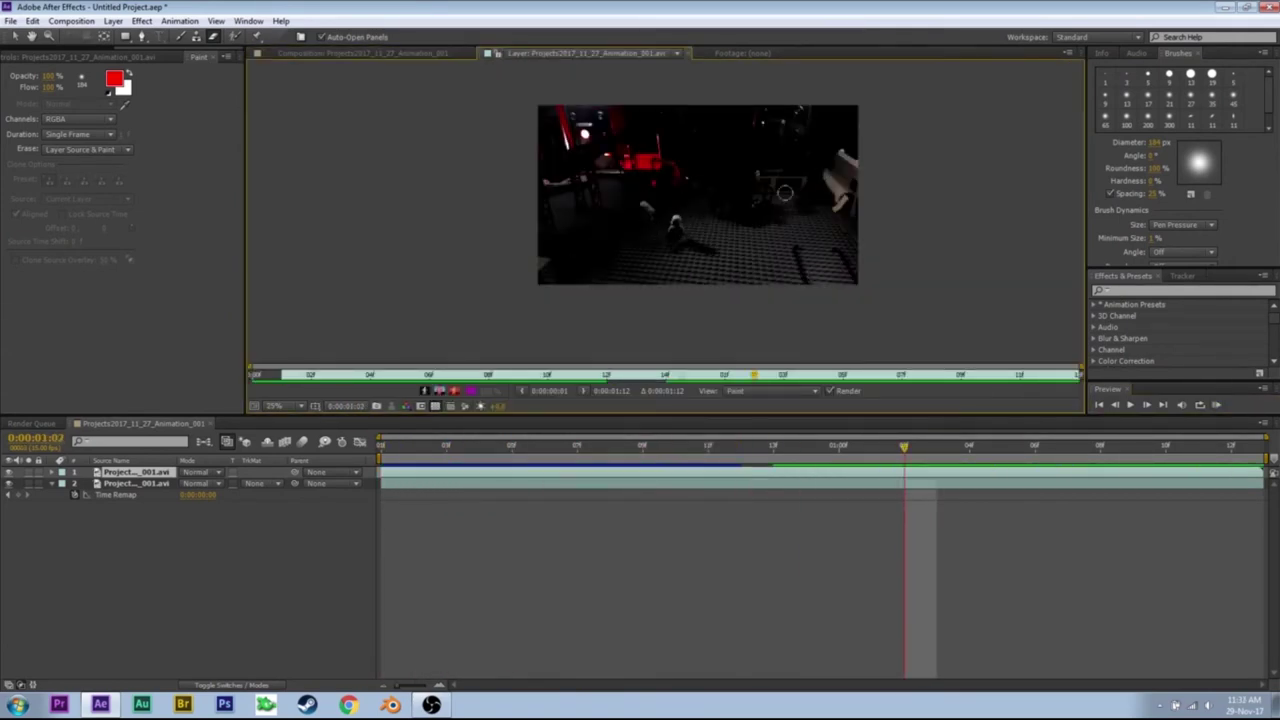
# Advance eight frames, erase the remaining shadow across the floor, and RAM-preview the cleaned composition
pyautogui.press('pagedown')
pyautogui.press('pagedown')
pyautogui.press('pagedown')
pyautogui.press('pagedown')
pyautogui.press('pagedown')
pyautogui.press('pagedown')
pyautogui.press('pagedown')
pyautogui.press('pagedown')
pyautogui.moveTo(726, 170)
pyautogui.mouseDown()
pyautogui.moveTo(718, 236)
pyautogui.moveTo(855, 254)
pyautogui.mouseUp()
pyautogui.click(362, 53)
pyautogui.click(1216, 405)
pyautogui.click(585, 53)
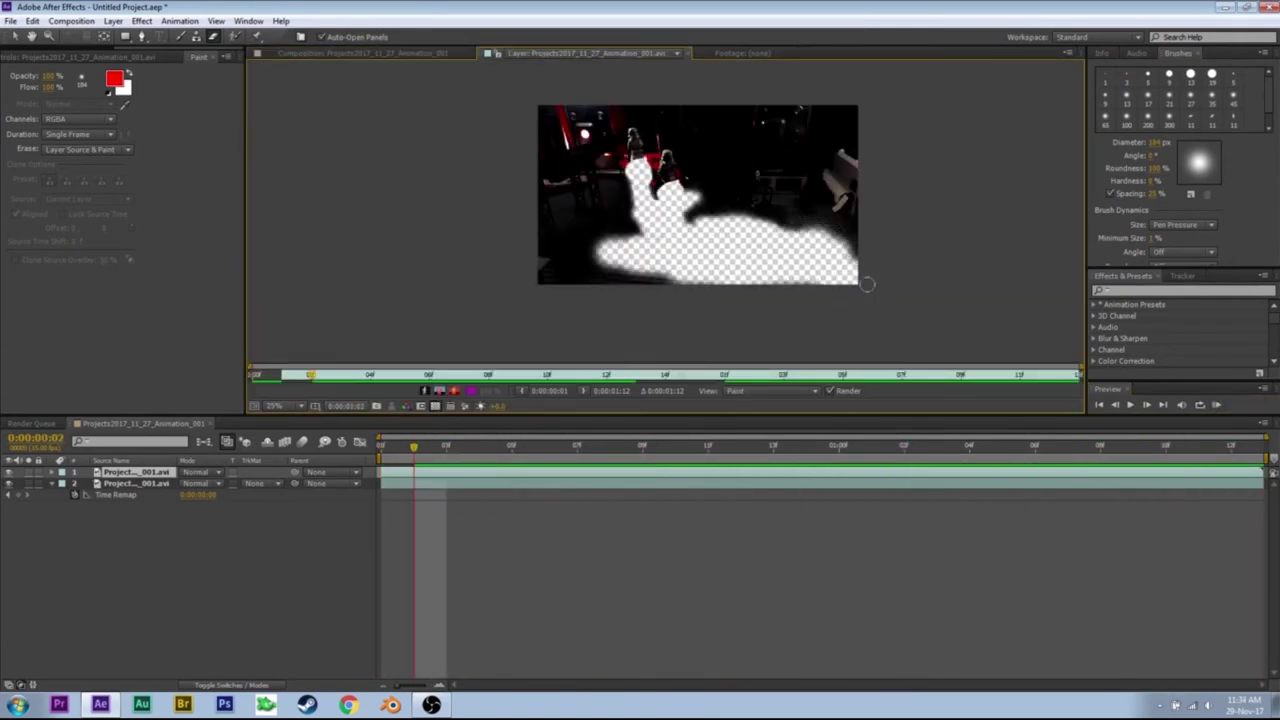
pyautogui.click(362, 53)
pyautogui.click(1216, 405)
pyautogui.click(585, 53)
# Go back five frames, set the eraser diameter to 62 px, advance four frames and erase the leftover shadow along the floor
pyautogui.press('pageup')
pyautogui.press('pageup')
pyautogui.press('pageup')
pyautogui.press('pageup')
pyautogui.press('pageup')
pyautogui.moveTo(1157, 142); pyautogui.dragTo(1172, 144)
pyautogui.scroll(1, 698, 194)
pyautogui.press('pagedown')
pyautogui.press('pagedown')
pyautogui.press('pagedown')
pyautogui.press('pagedown')
pyautogui.moveTo(632, 286); pyautogui.dragTo(832, 318)
# Step forward through the frames to 0:00:01:07, examining the floor and figures for unerased stands or shadows
pyautogui.press('pagedown')
pyautogui.press('pagedown')
pyautogui.press('pagedown')
pyautogui.press('pagedown')
pyautogui.press('pagedown')
pyautogui.press('pagedown')
pyautogui.press('pagedown')
pyautogui.press('pagedown')
pyautogui.press('pagedown')
pyautogui.press('pagedown')
pyautogui.press('pagedown')
pyautogui.press('pagedown')
pyautogui.press('pagedown')
pyautogui.press('pagedown')
pyautogui.press('pagedown')
pyautogui.press('pagedown')
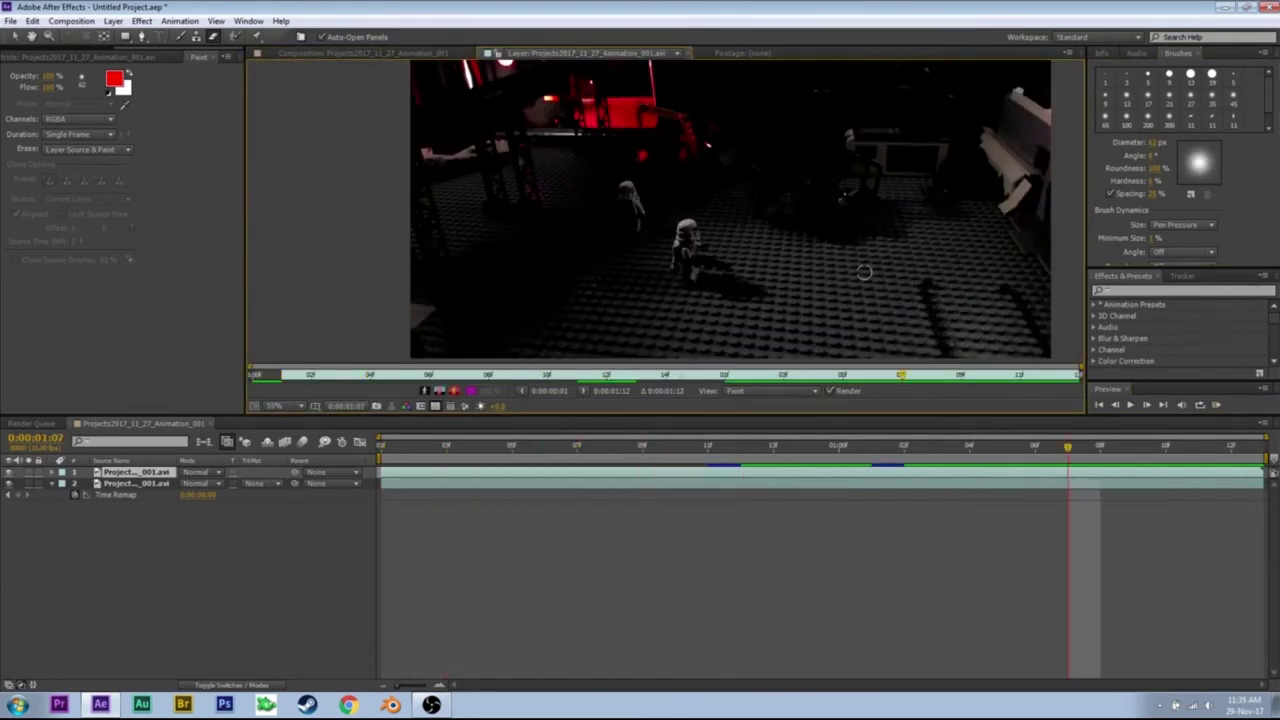
pyautogui.scroll(-1, 698, 194)
# RAM-preview the composition, then erase the vertical strip behind the front stormtrooper down to the floor near frame 0:00:01:09
pyautogui.click(362, 53)
pyautogui.click(1216, 405)
pyautogui.moveTo(1100, 449); pyautogui.dragTo(1037, 455)
pyautogui.click(585, 53)
pyautogui.moveTo(735, 140); pyautogui.dragTo(750, 236)
pyautogui.press('pagedown')
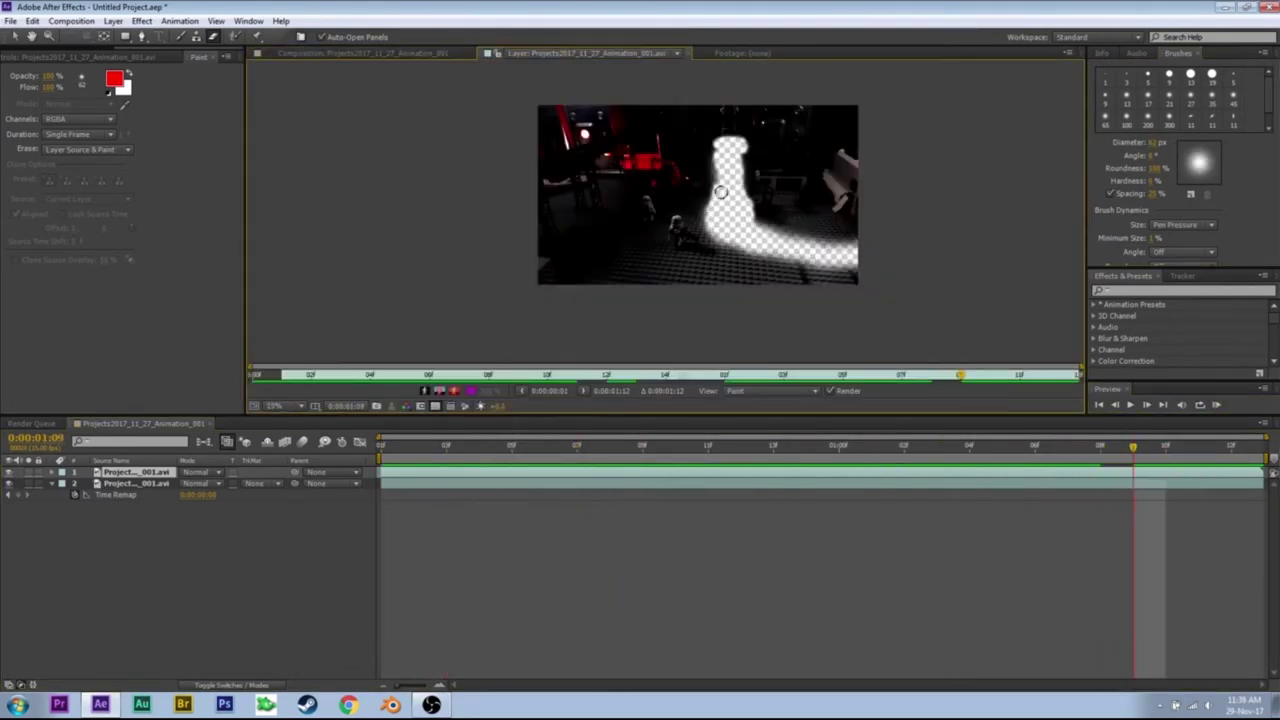
# Advance three frames, erase the remaining spot beside the front stormtrooper, and scrub back through the composition to check it
pyautogui.press('pagedown')
pyautogui.press('pagedown')
pyautogui.press('pagedown')
pyautogui.click(738, 235)
pyautogui.click(440, 53)
pyautogui.moveTo(1231, 449); pyautogui.dragTo(745, 455)
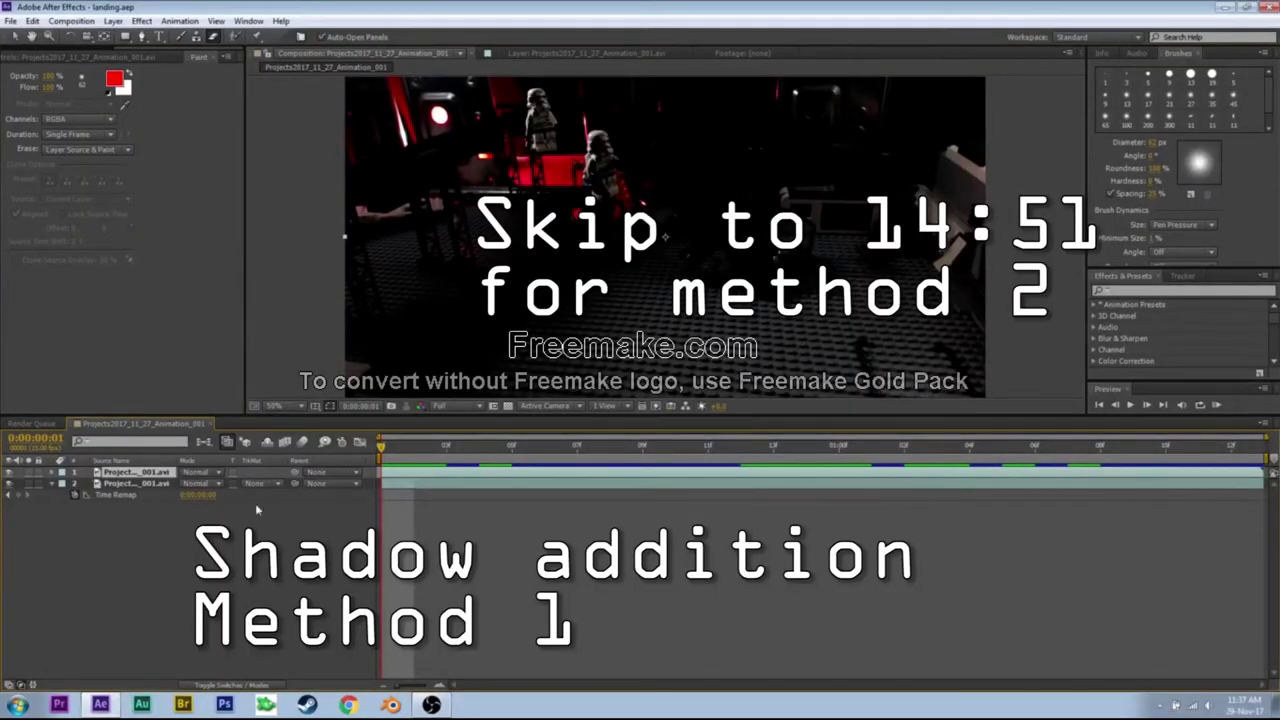
# Duplicate the erased footage layer and delete the Paint effect from the topmost copy
pyautogui.click(132, 462)
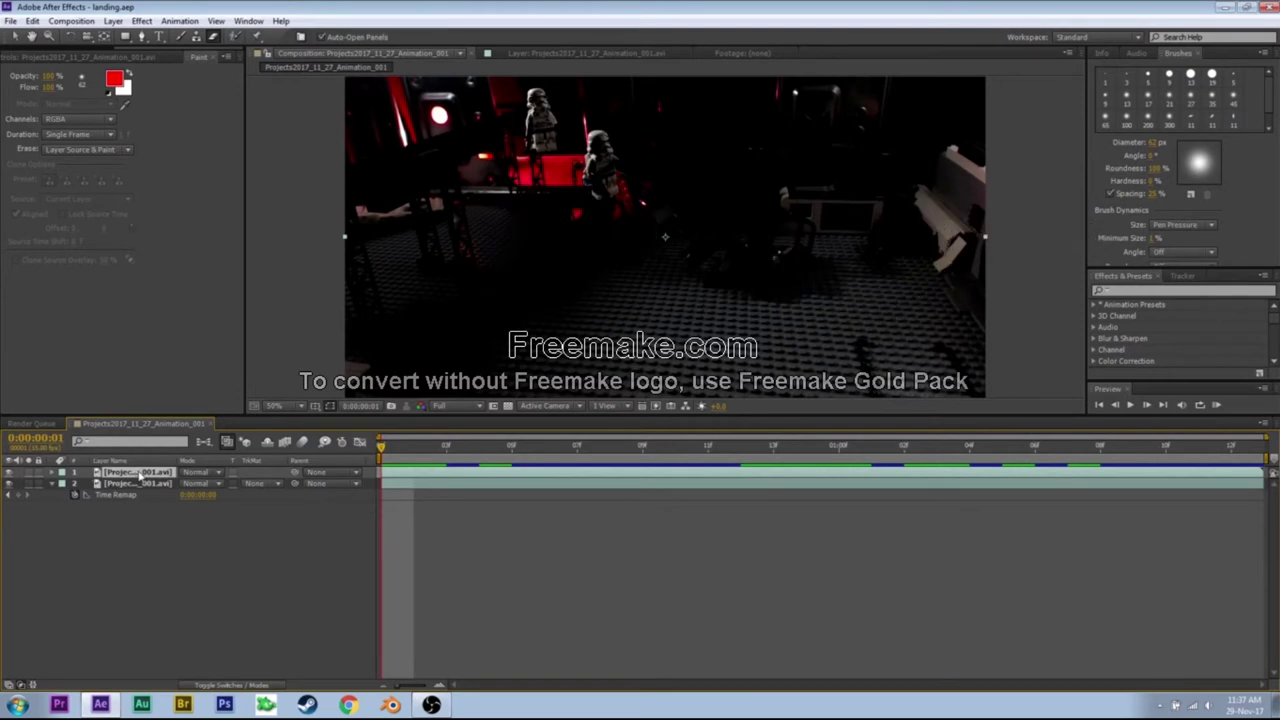
pyautogui.hotkey('ctrl', 'd')
pyautogui.click(175, 483)
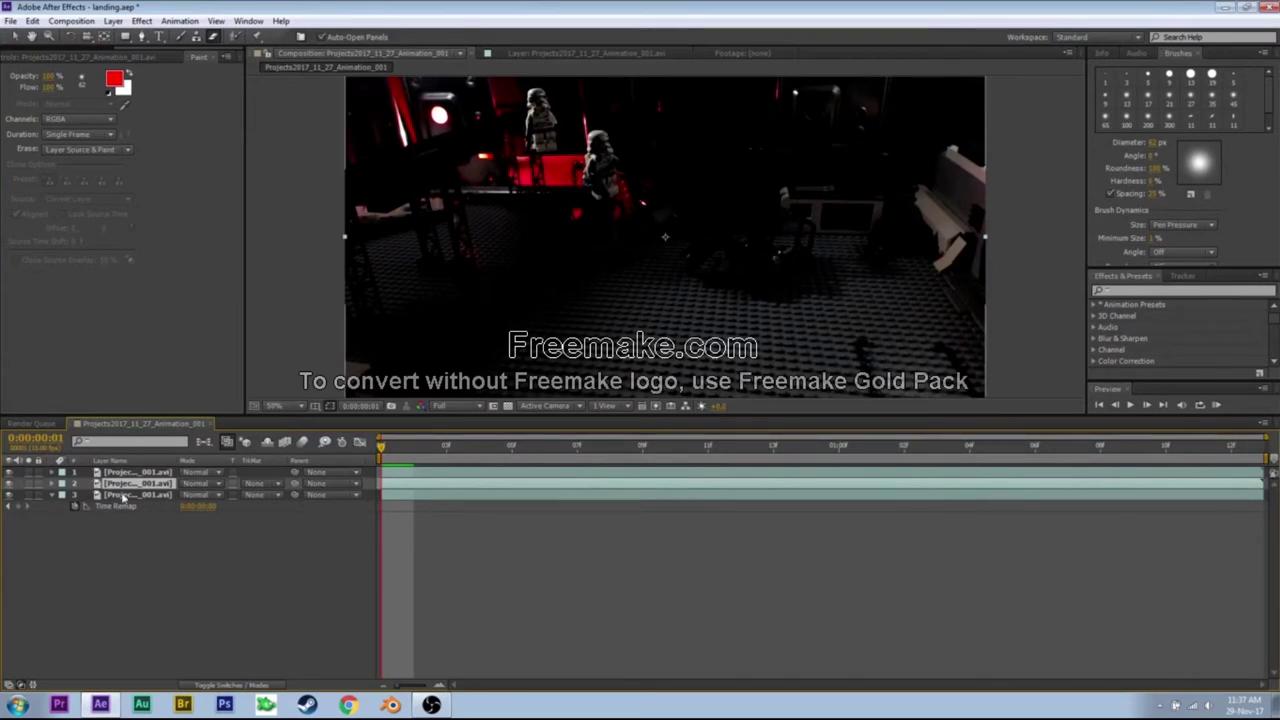
pyautogui.click(138, 472)
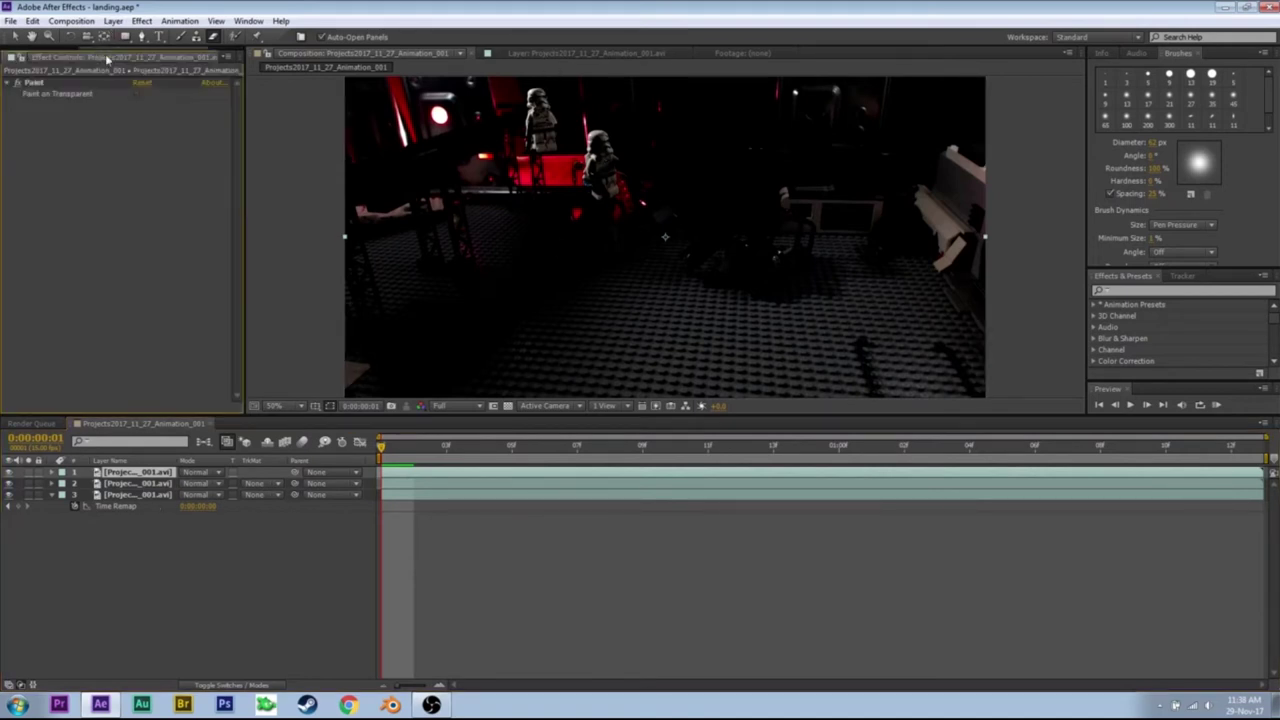
pyautogui.click(64, 92)
pyautogui.press('Delete')
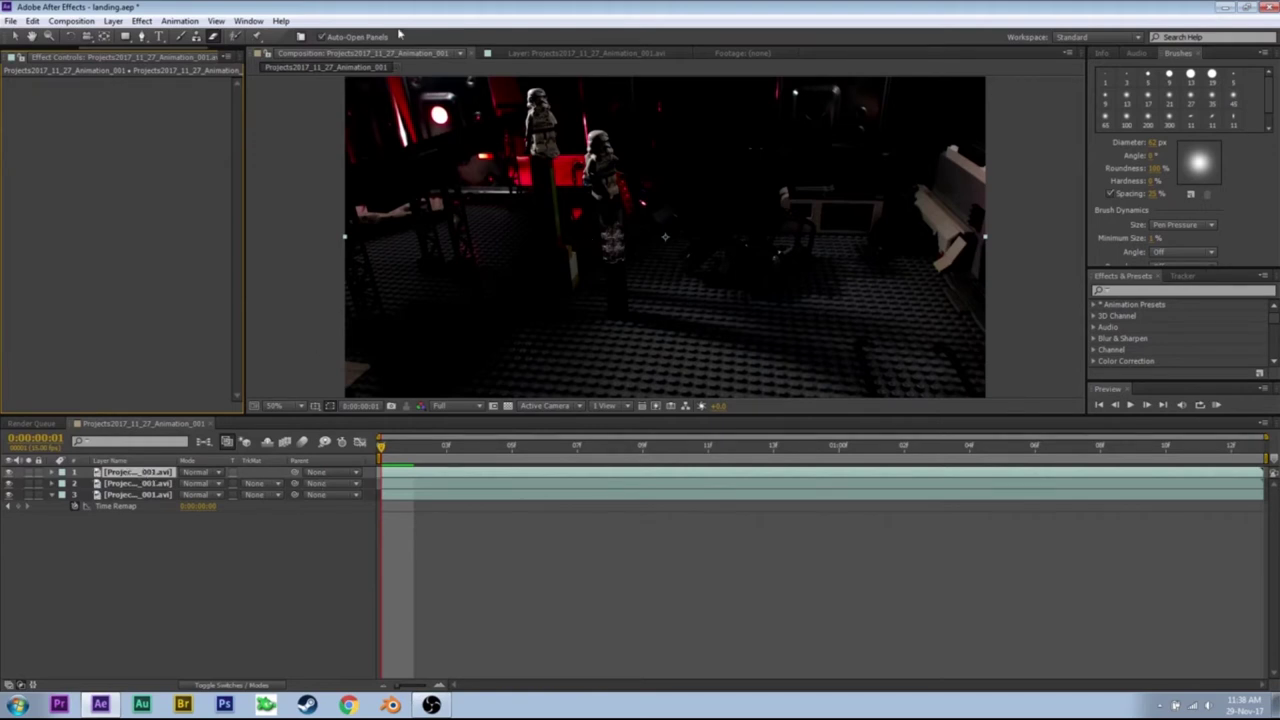
# Open the topmost layer for painting with the Brush tool and a near-black foreground colour, 080200
pyautogui.doubleClick(150, 472)
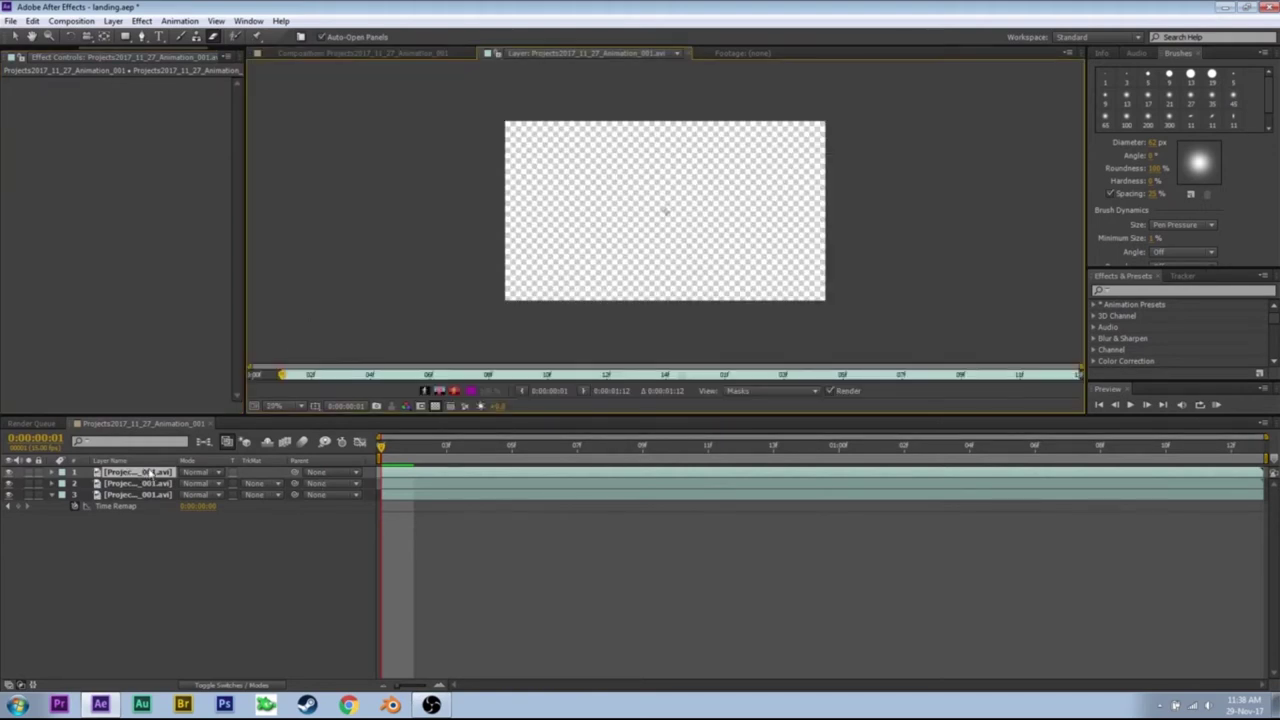
pyautogui.click(181, 40)
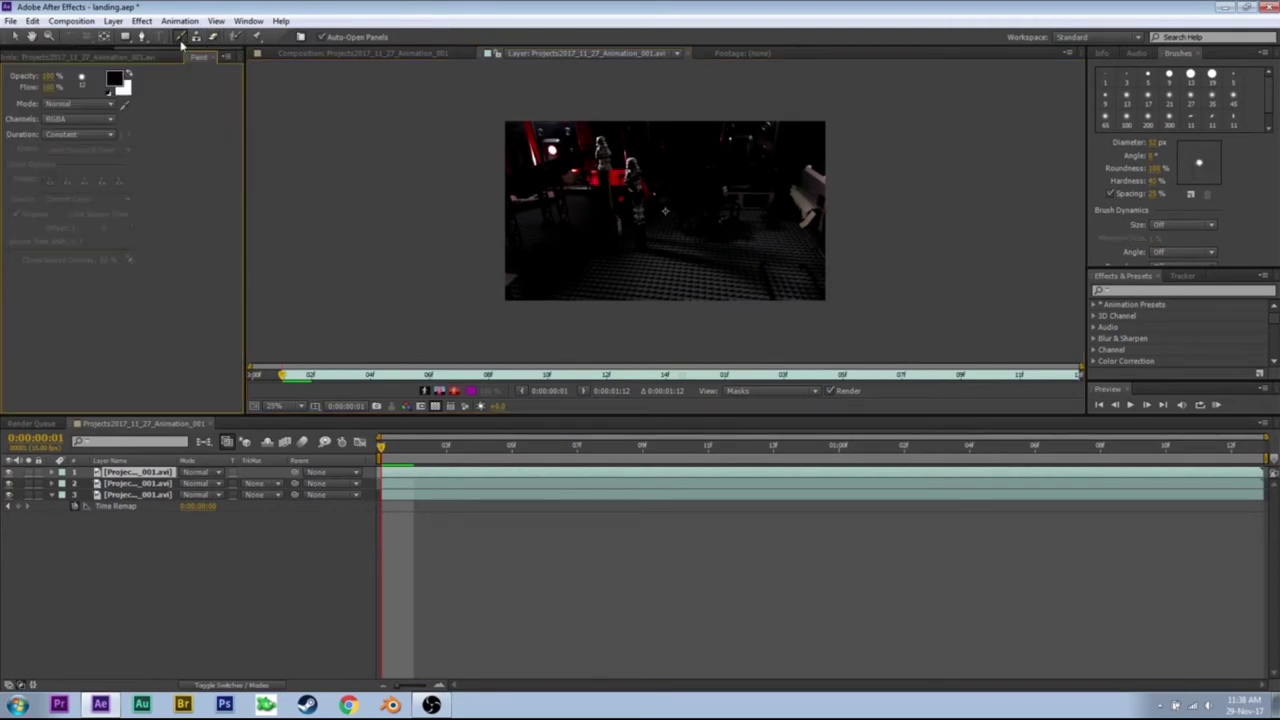
pyautogui.click(114, 78)
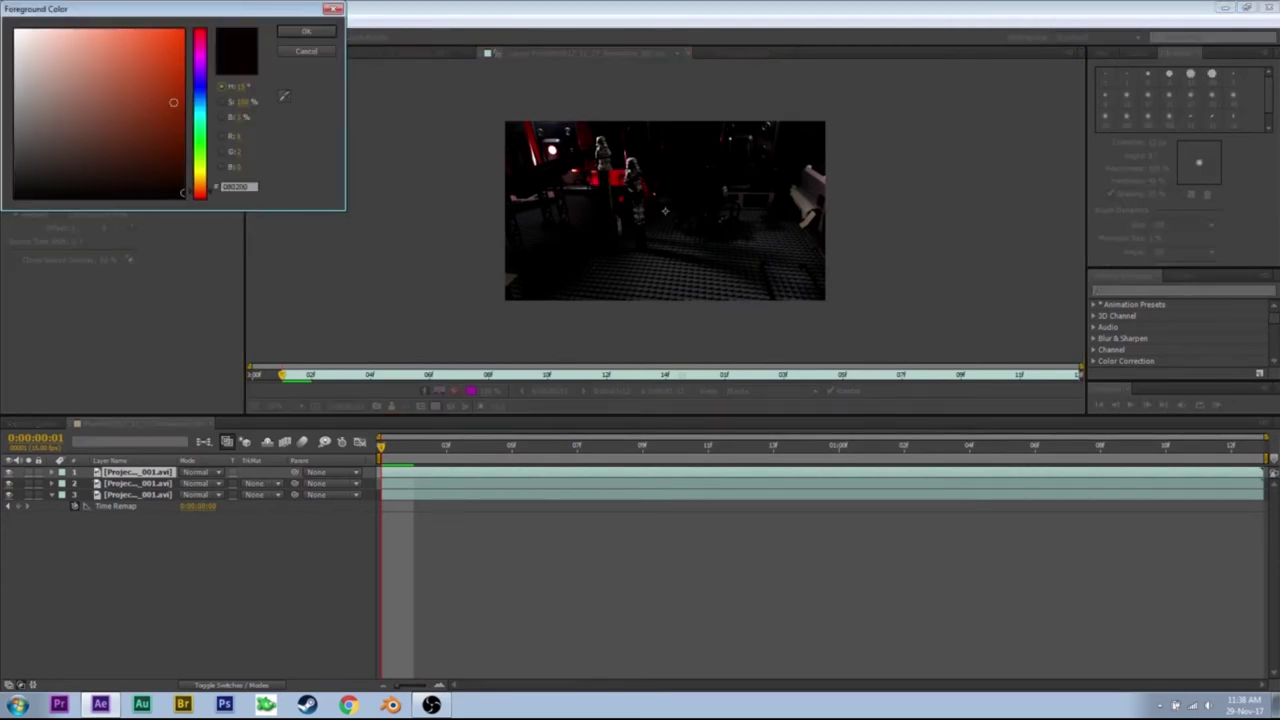
pyautogui.click(307, 32)
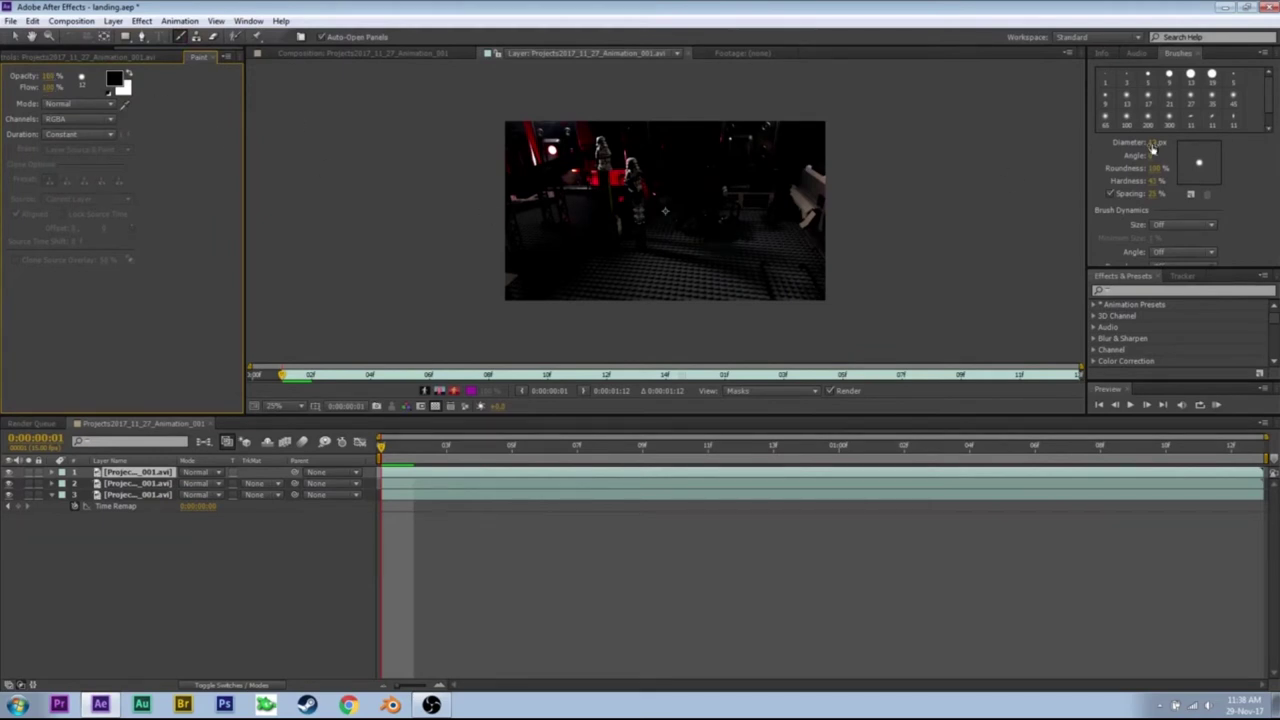
# Enlarge the brush diameter, set its hardness to 0%, and lower the paint opacity for soft shadows
pyautogui.moveTo(1153, 147)
pyautogui.mouseDown()
pyautogui.moveTo(1185, 147)
pyautogui.moveTo(1174, 146)
pyautogui.mouseUp()
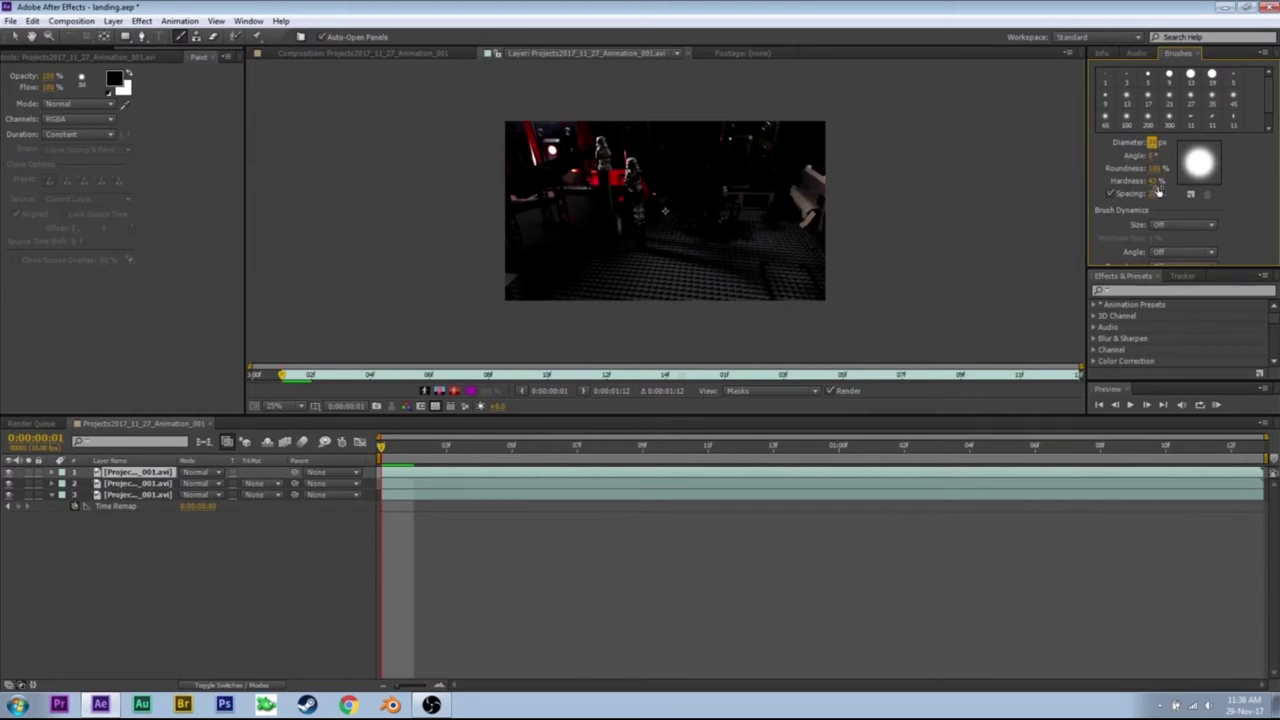
pyautogui.moveTo(1153, 186); pyautogui.dragTo(966, 206)
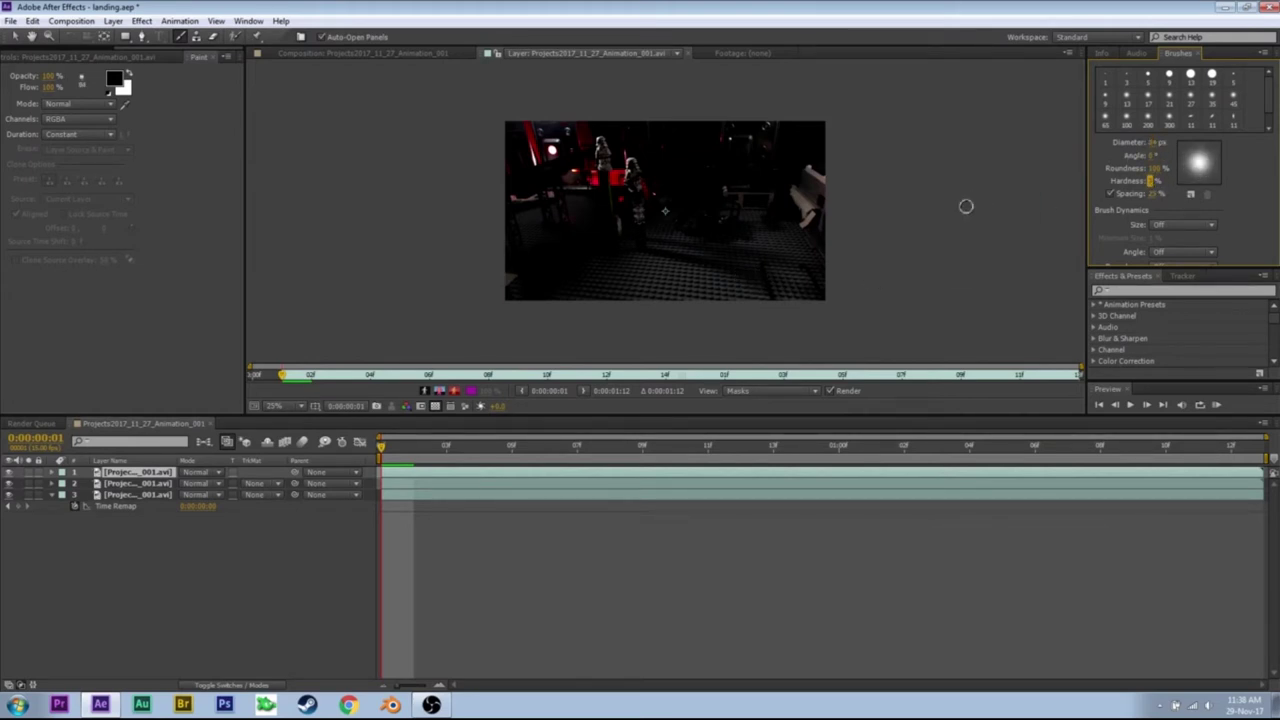
pyautogui.click(1153, 143)
pyautogui.click(46, 79)
pyautogui.click(49, 84)
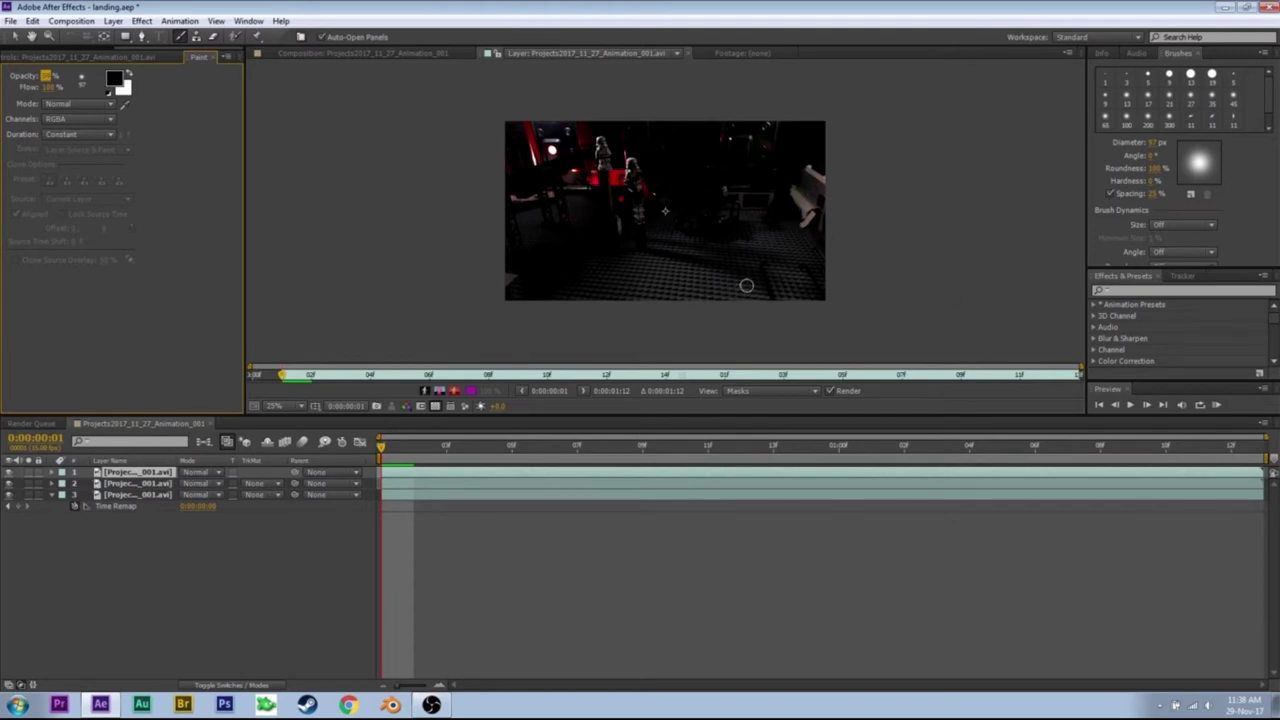
# Paint soft shadow strokes on the floor of the top layer, enable Paint on Transparent, and view the composition
pyautogui.click(116, 58)
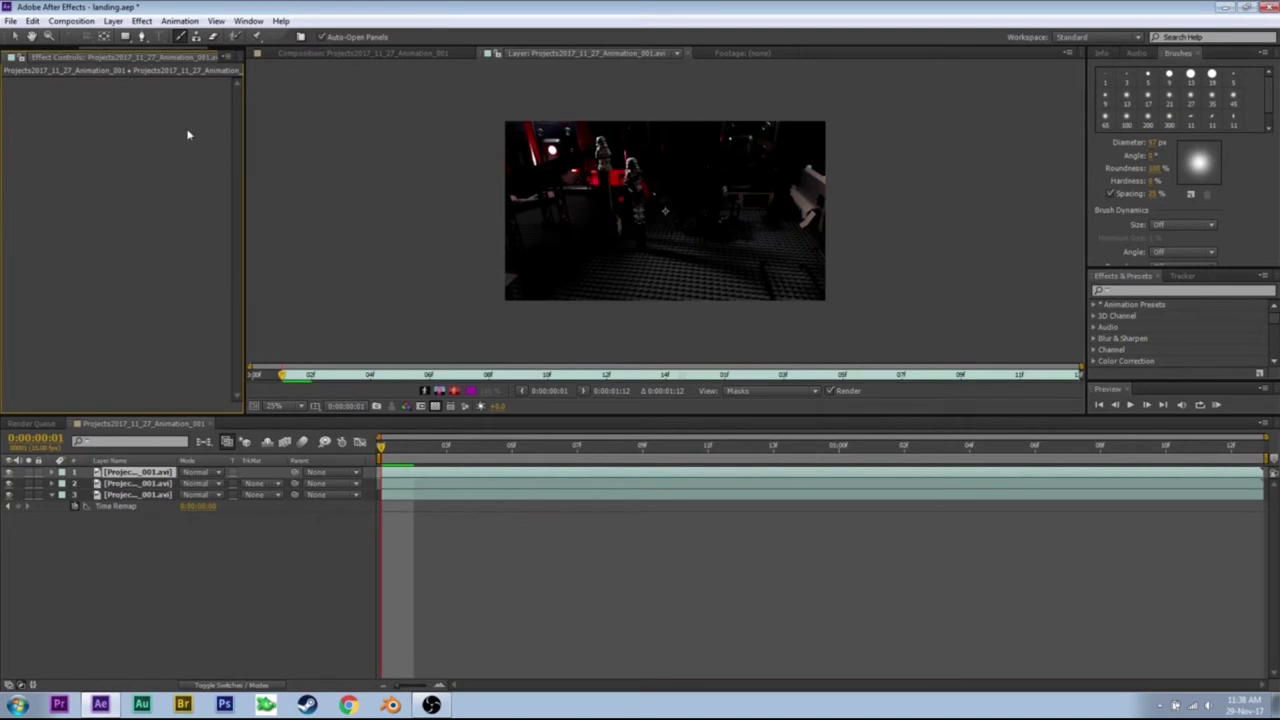
pyautogui.click(378, 56)
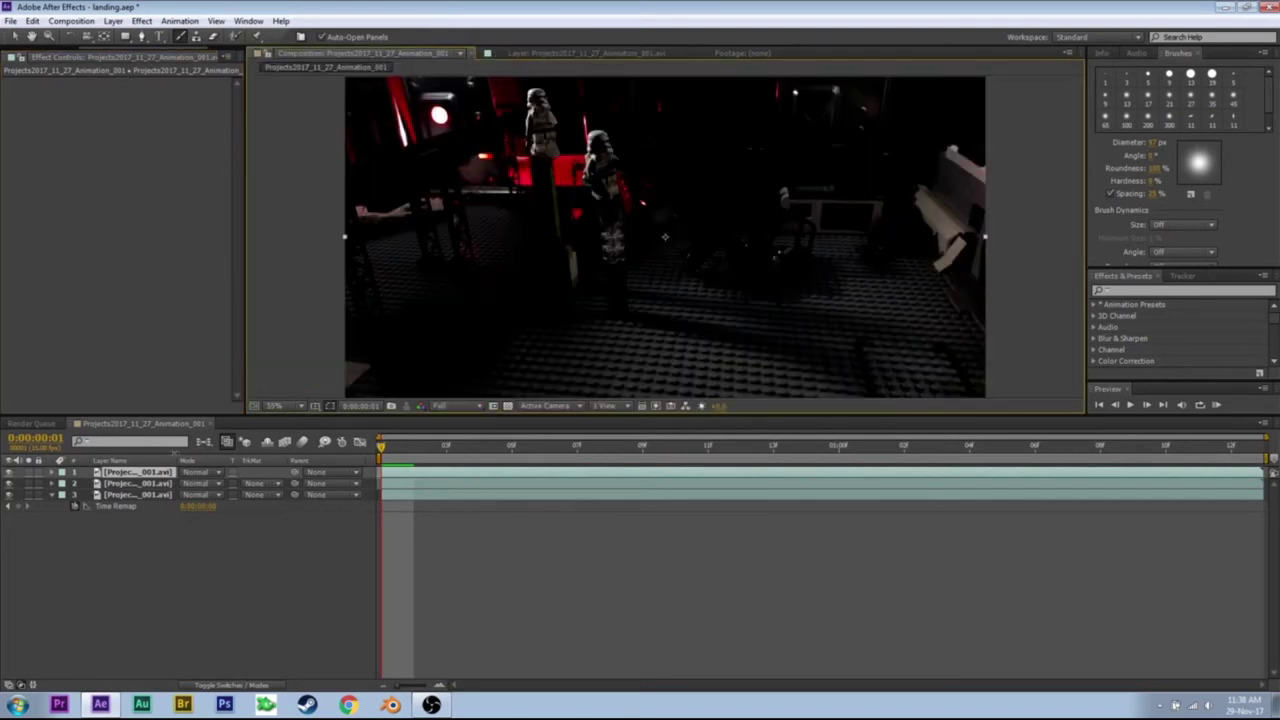
pyautogui.click(544, 57)
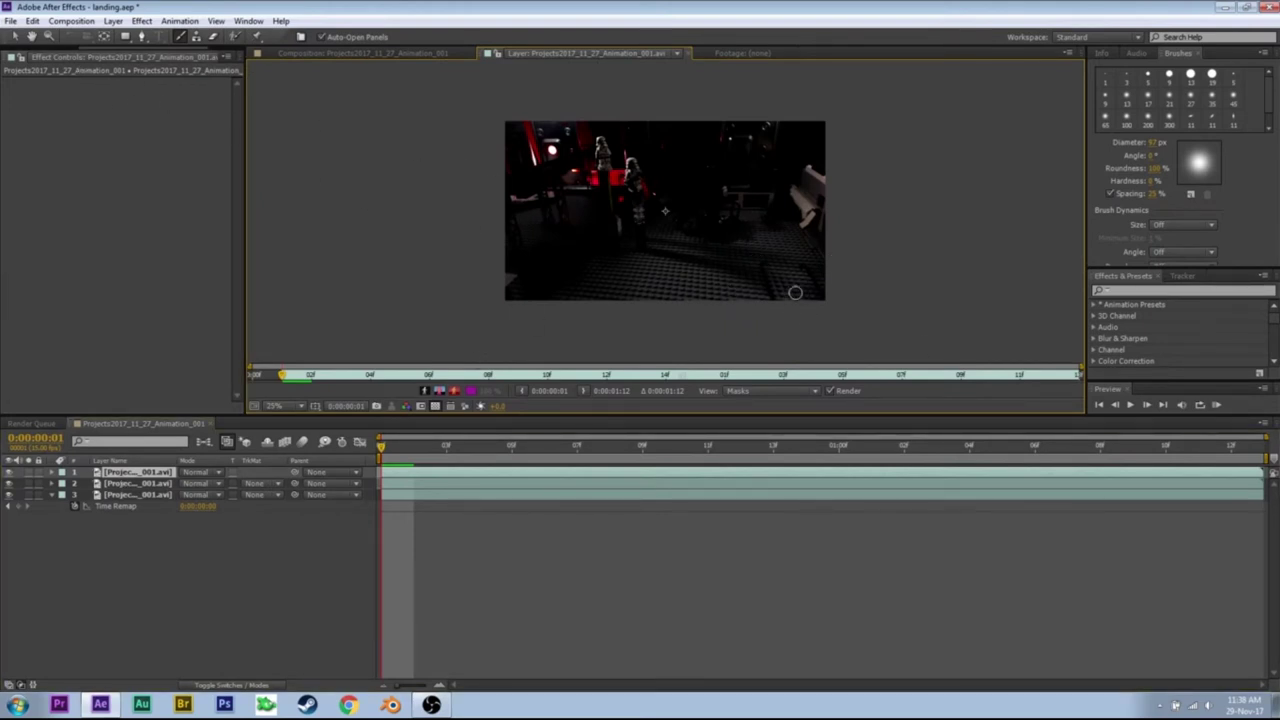
pyautogui.click(739, 271)
pyautogui.moveTo(755, 281)
pyautogui.mouseDown()
pyautogui.moveTo(780, 286)
pyautogui.moveTo(766, 277)
pyautogui.mouseUp()
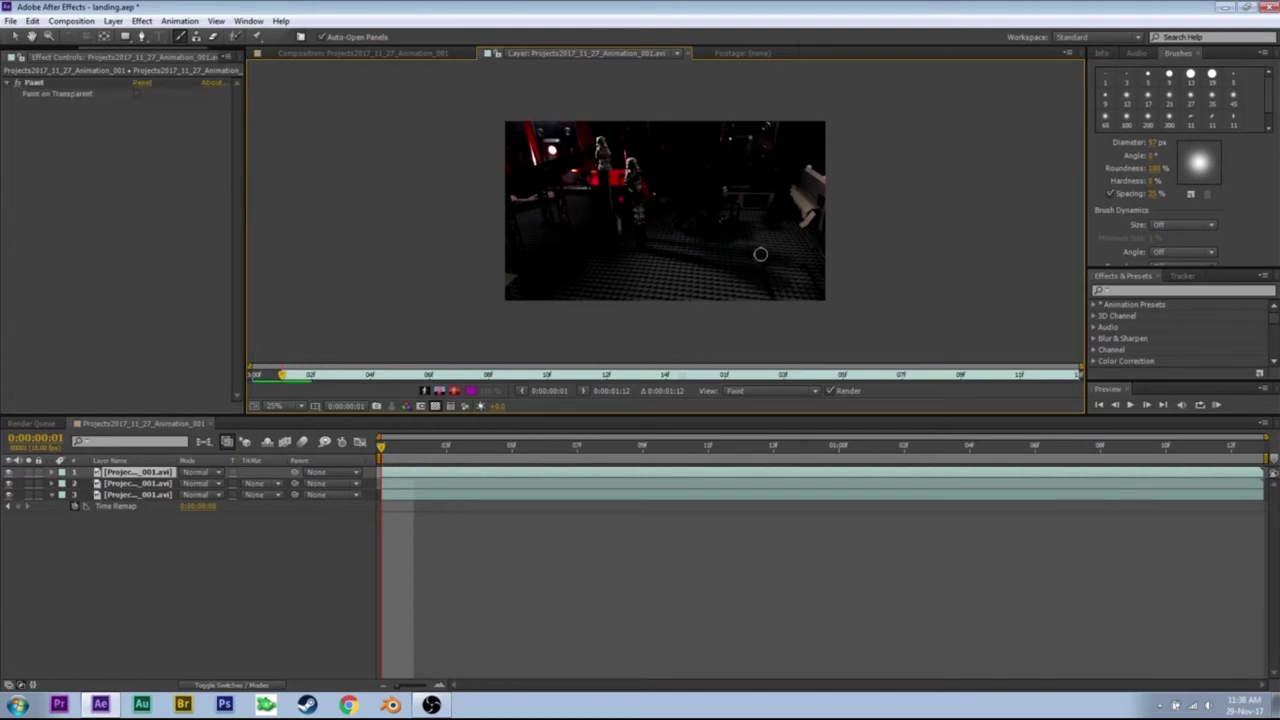
pyautogui.click(136, 93)
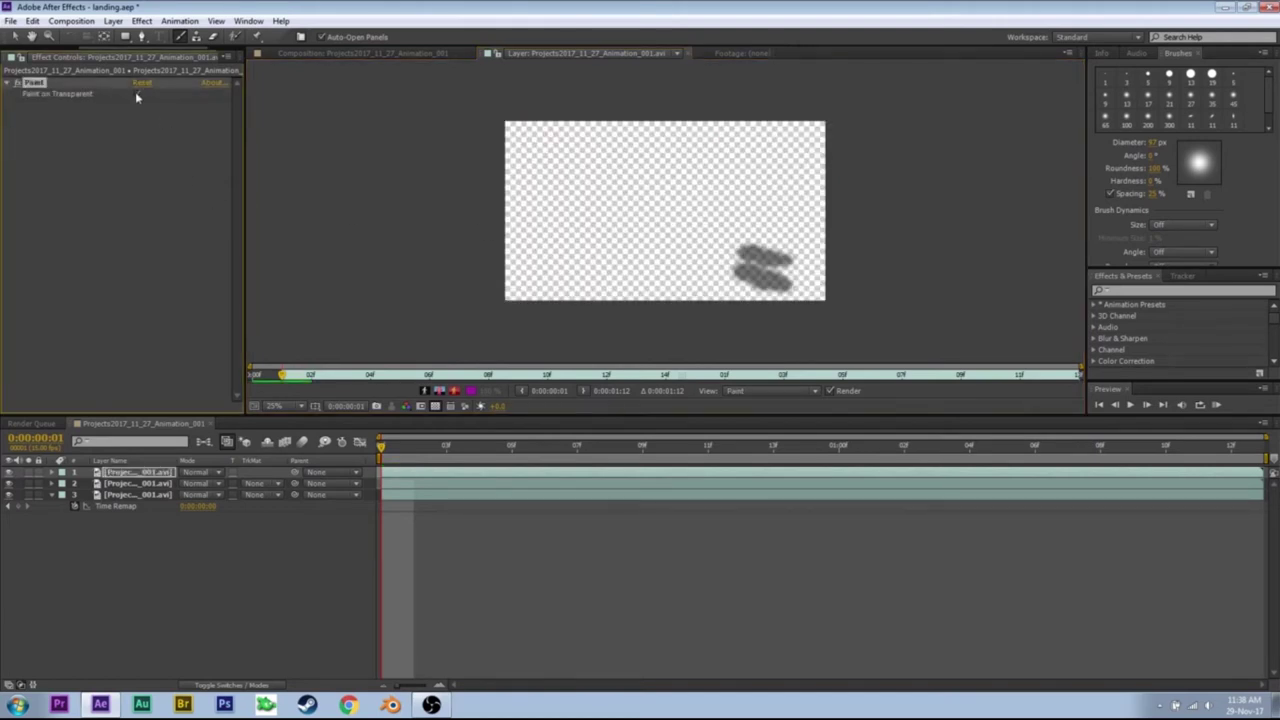
pyautogui.click(378, 56)
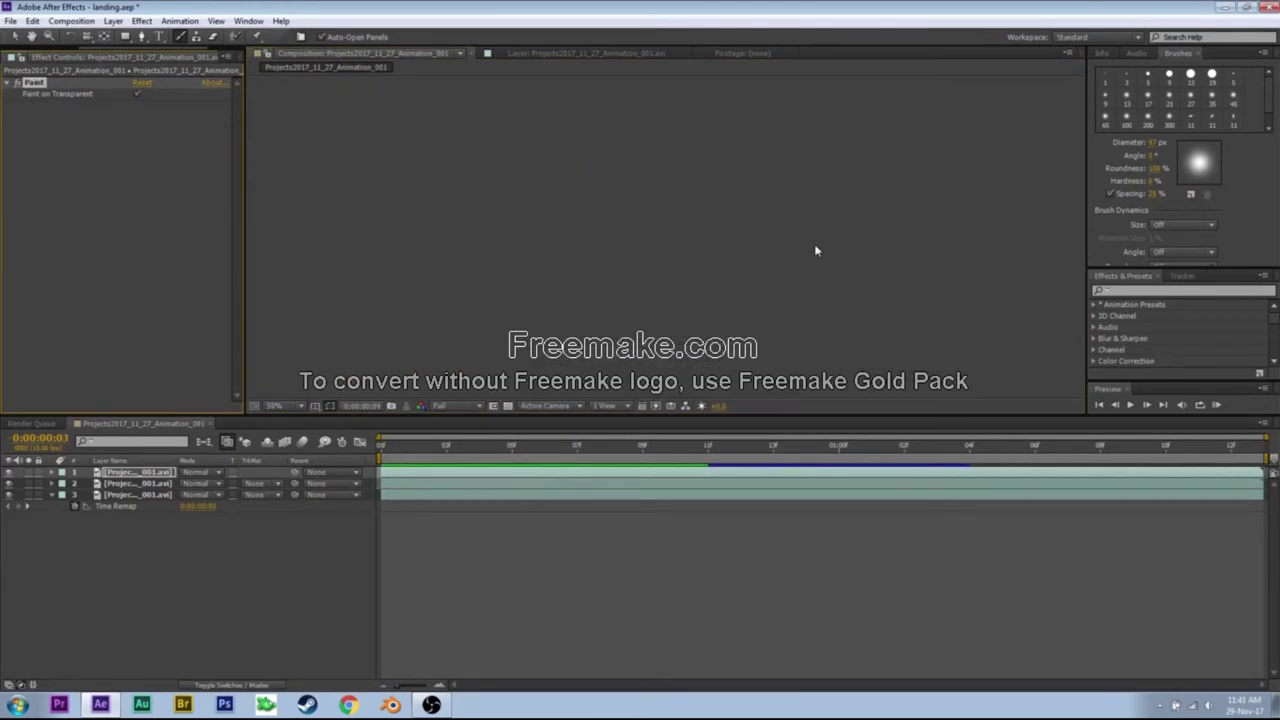
# RAM-preview the composition from frame 0:00:00:02 to review the painted shadows
pyautogui.press('Home')
pyautogui.press('pagedown')
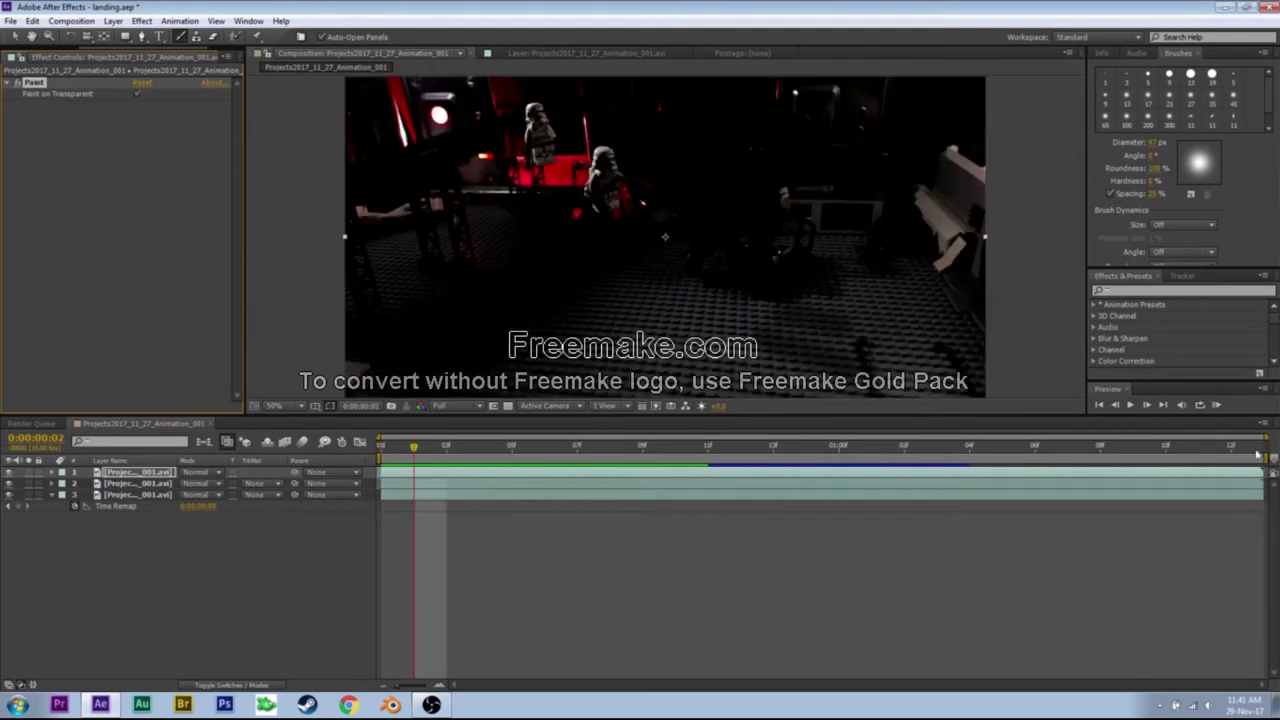
pyautogui.click(1217, 405)
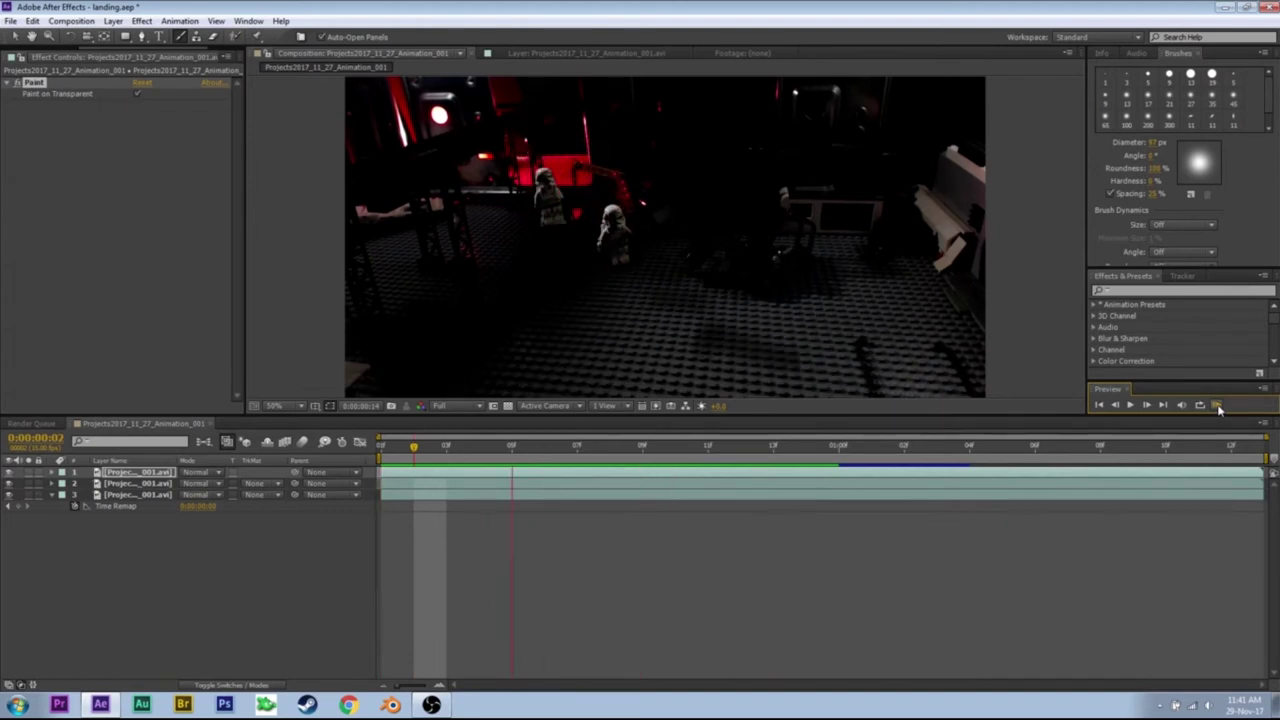
pyautogui.click(1218, 408)
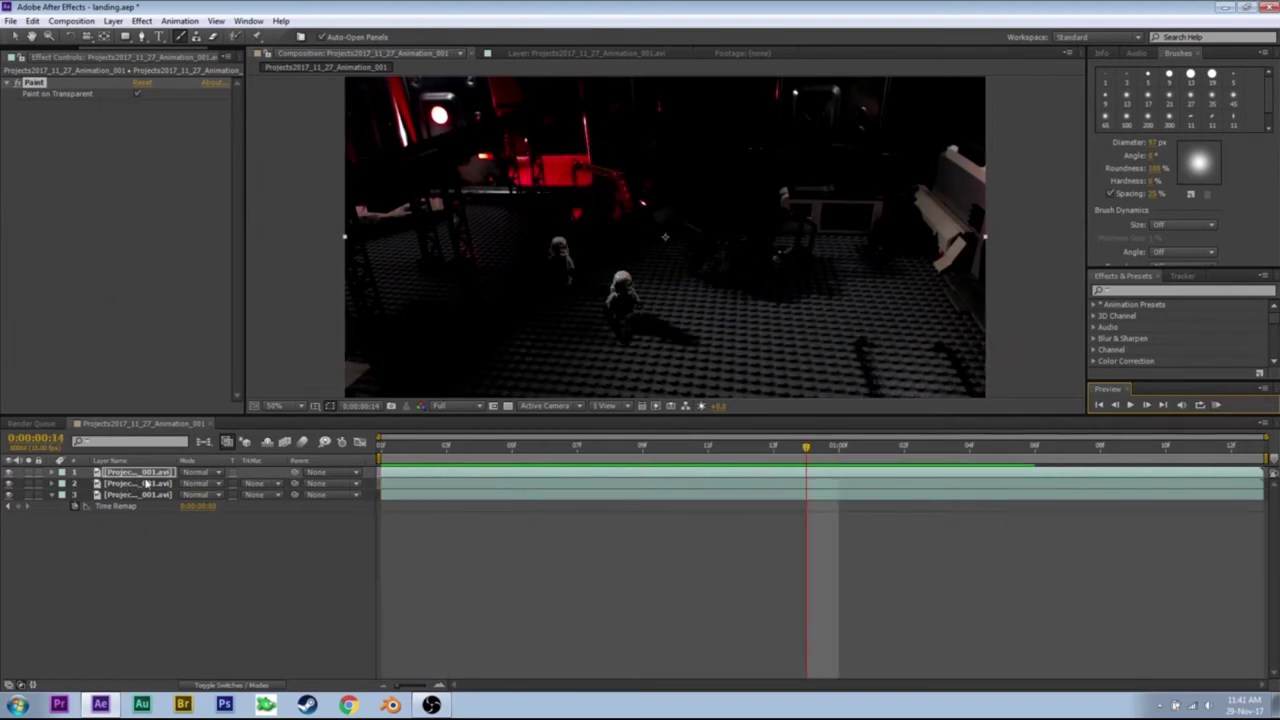
# Add an adjustment layer above the footage layers and apply the RSMB motion blur effect to it
pyautogui.click(113, 21)
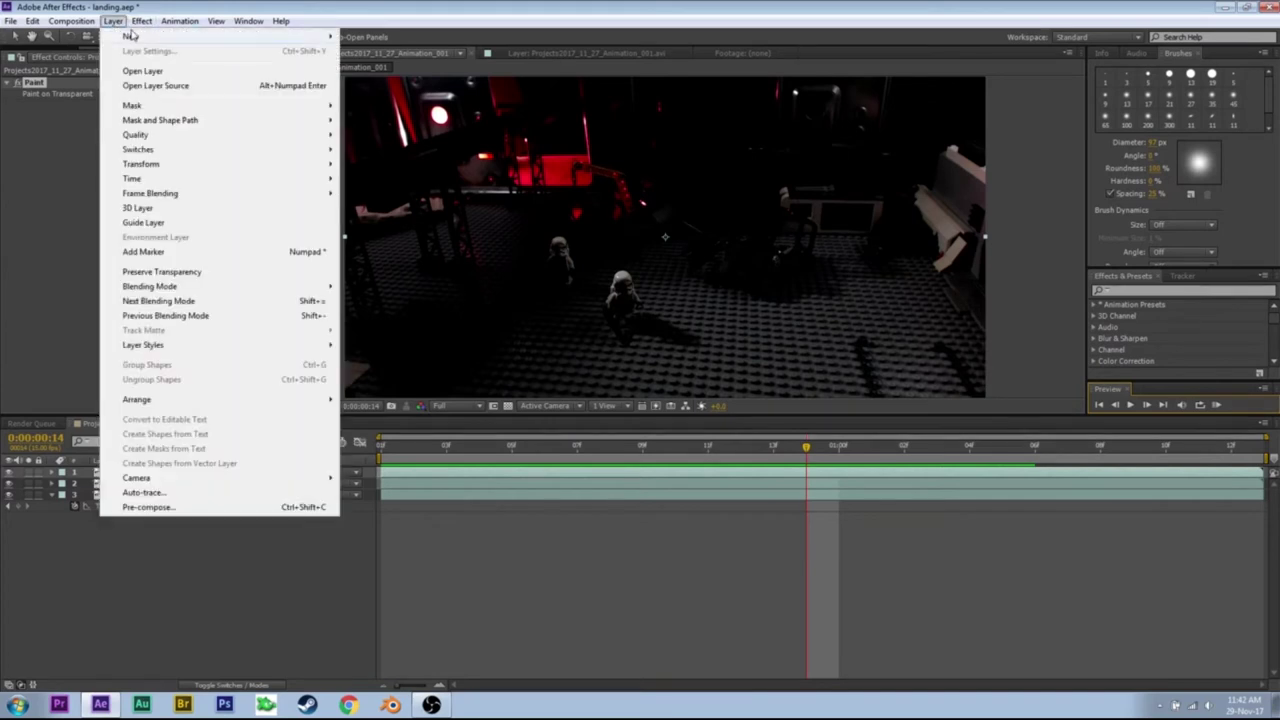
pyautogui.moveTo(128, 37)
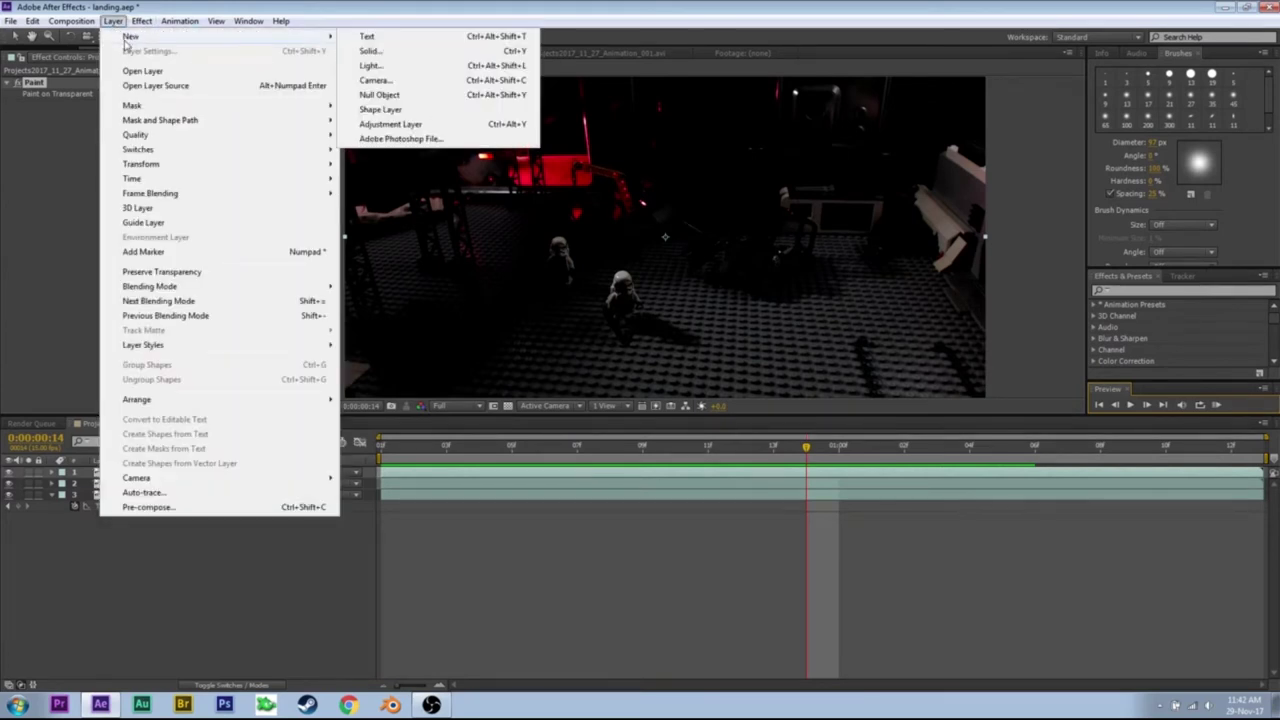
pyautogui.click(447, 124)
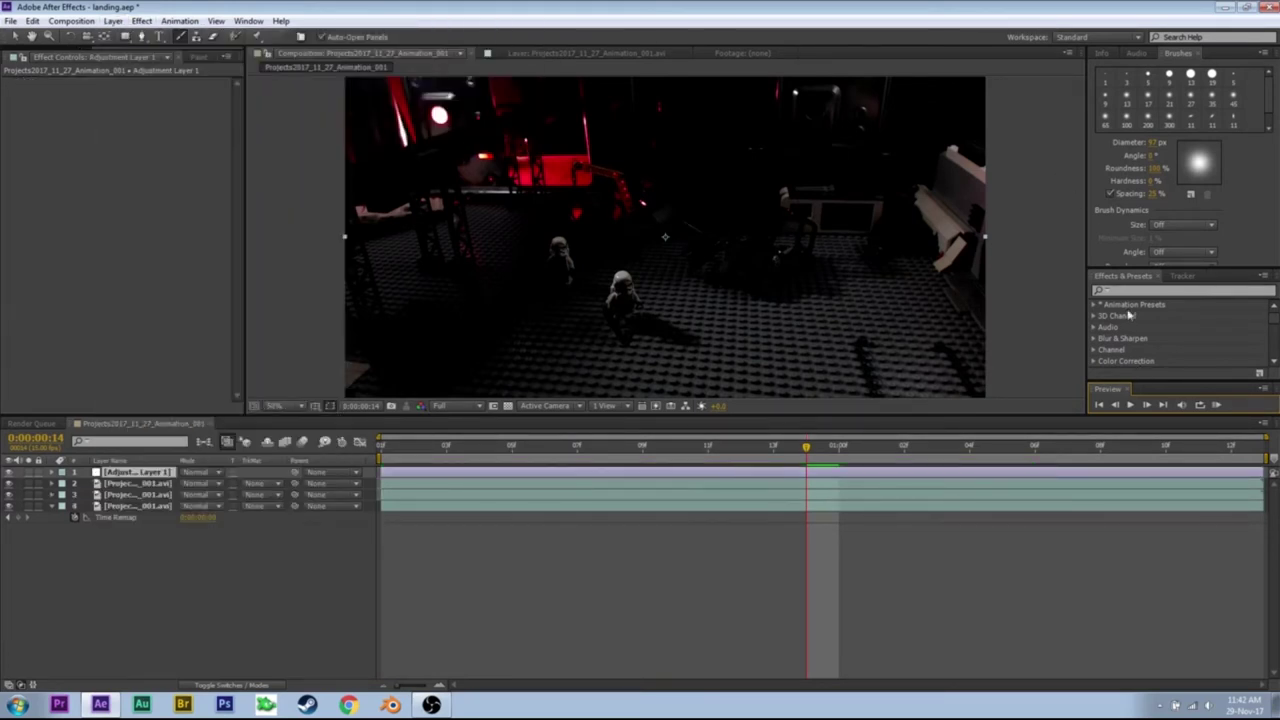
pyautogui.write('rsmb')
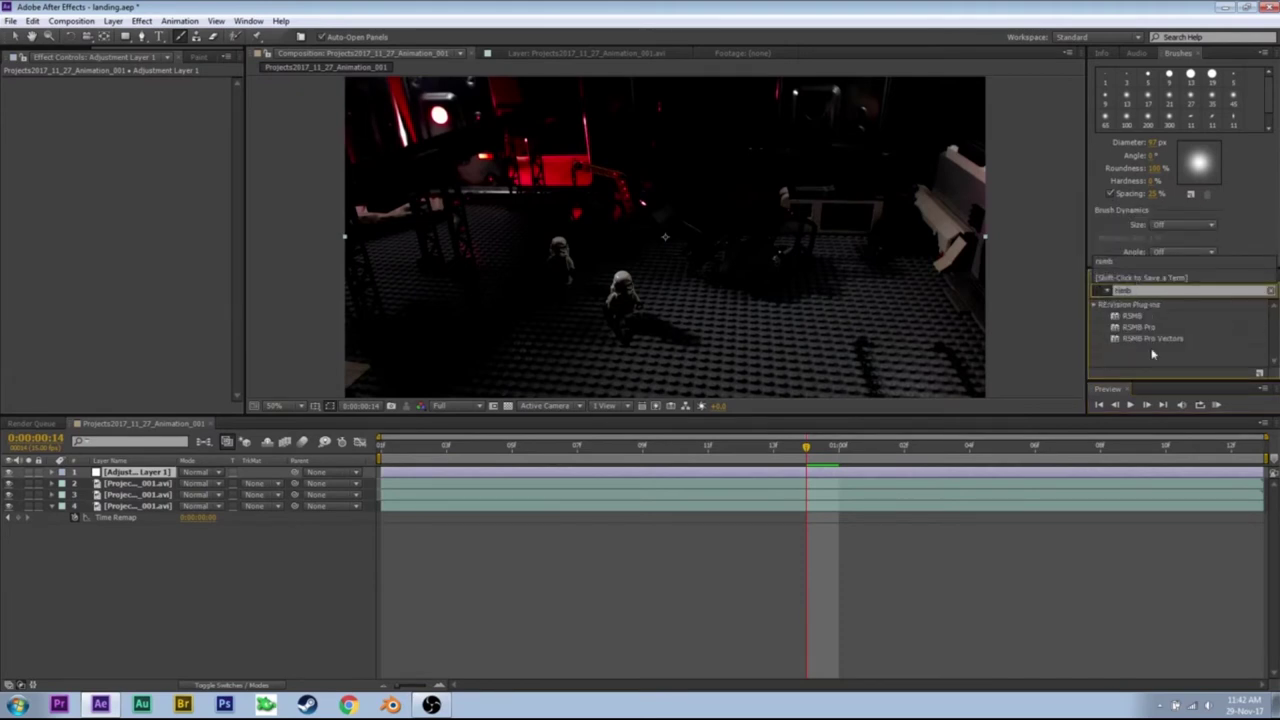
pyautogui.moveTo(1133, 318); pyautogui.dragTo(553, 326)
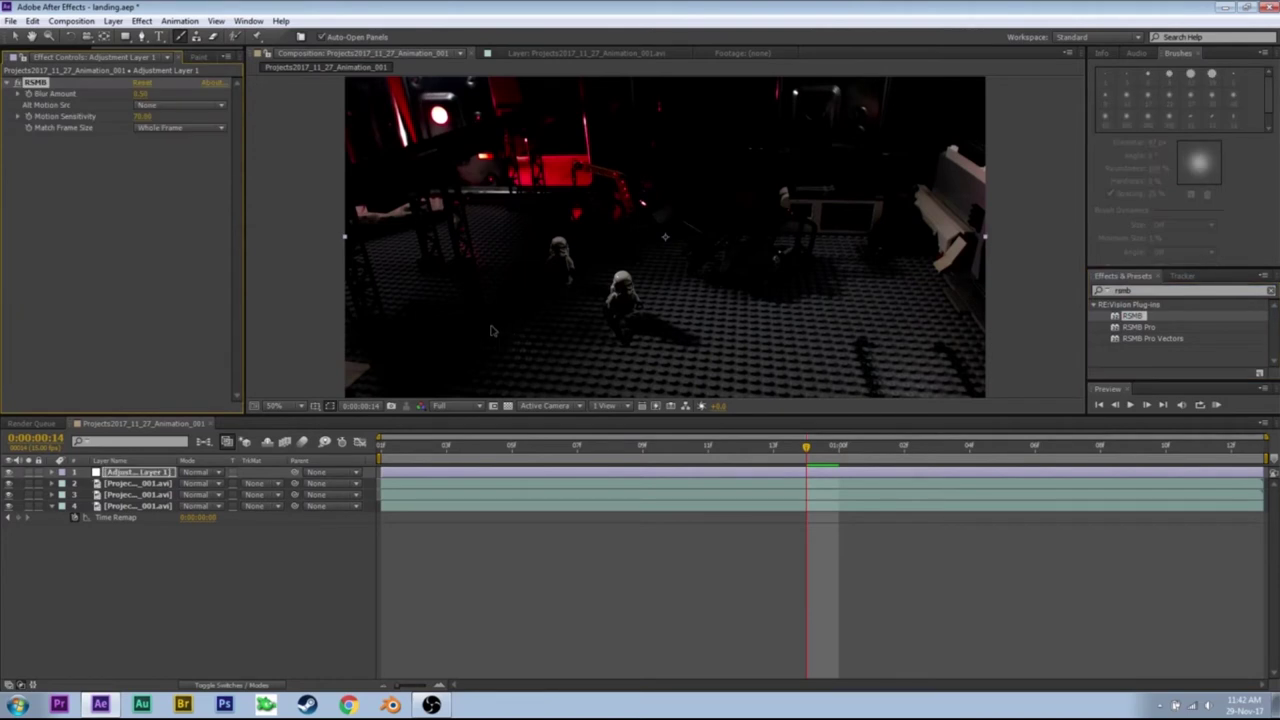
# Set RSMB's motion sensitivity to 50 and blur amount to 0.25, and RAM-preview the result
pyautogui.click(143, 116)
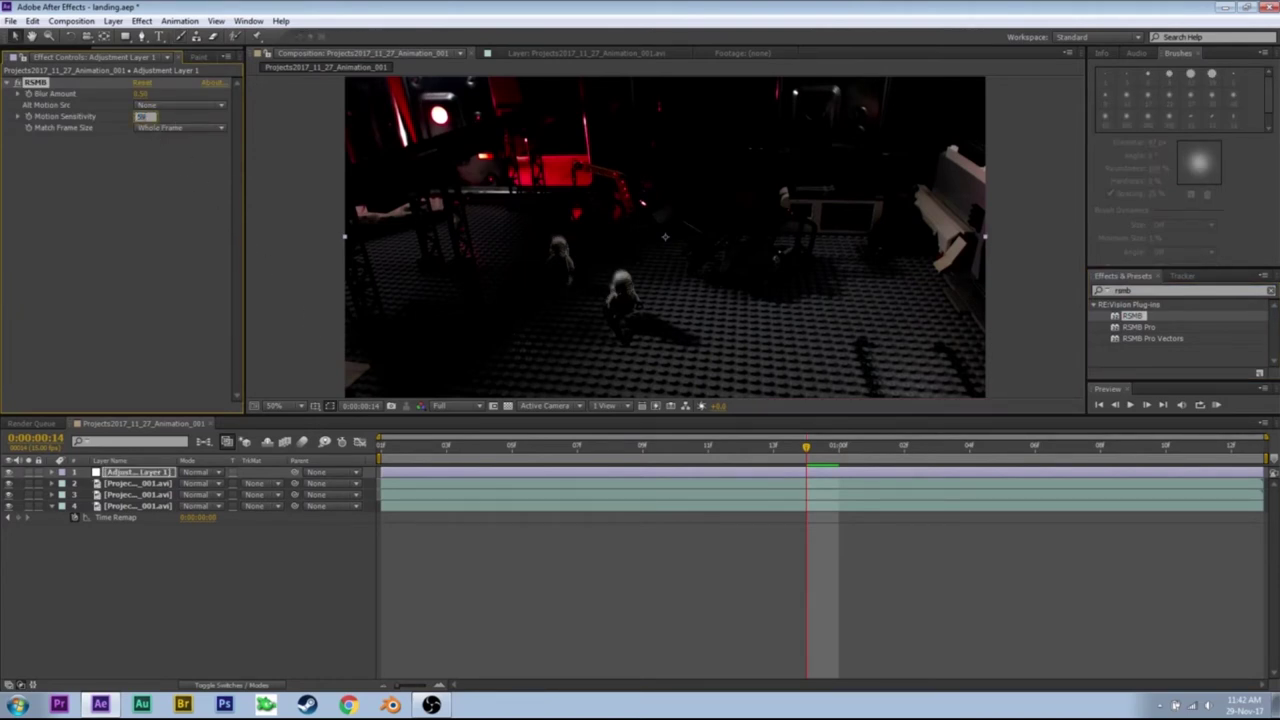
pyautogui.press('Return')
pyautogui.click(145, 93)
pyautogui.press('Return')
pyautogui.click(1215, 404)
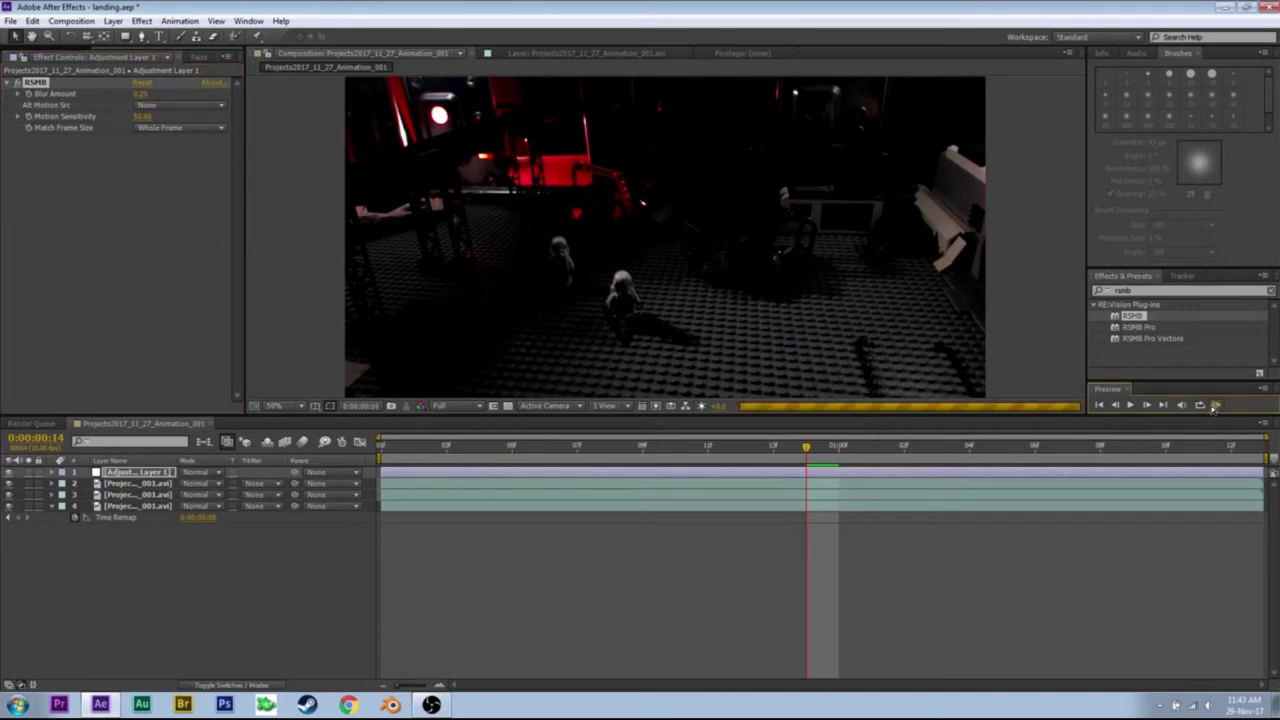
pyautogui.click(1214, 406)
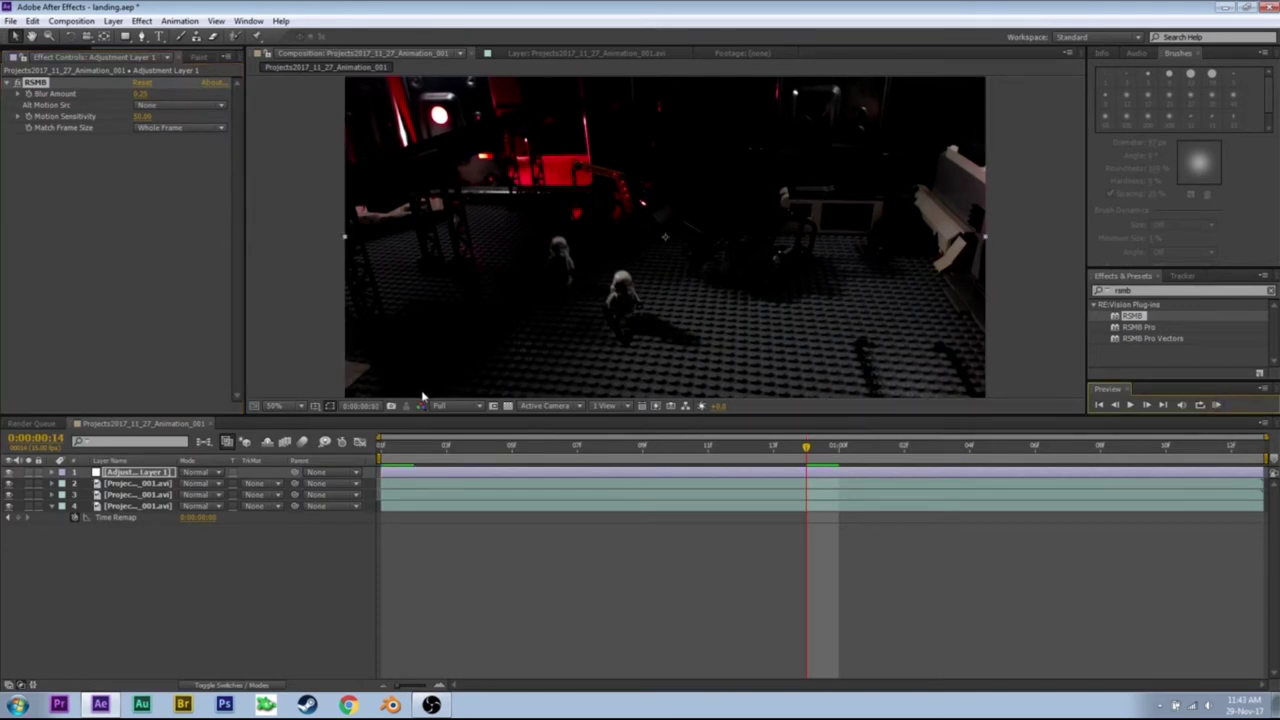
# RAM-preview the motion-blurred composition at Half resolution and save the project
pyautogui.click(442, 406)
pyautogui.click(465, 466)
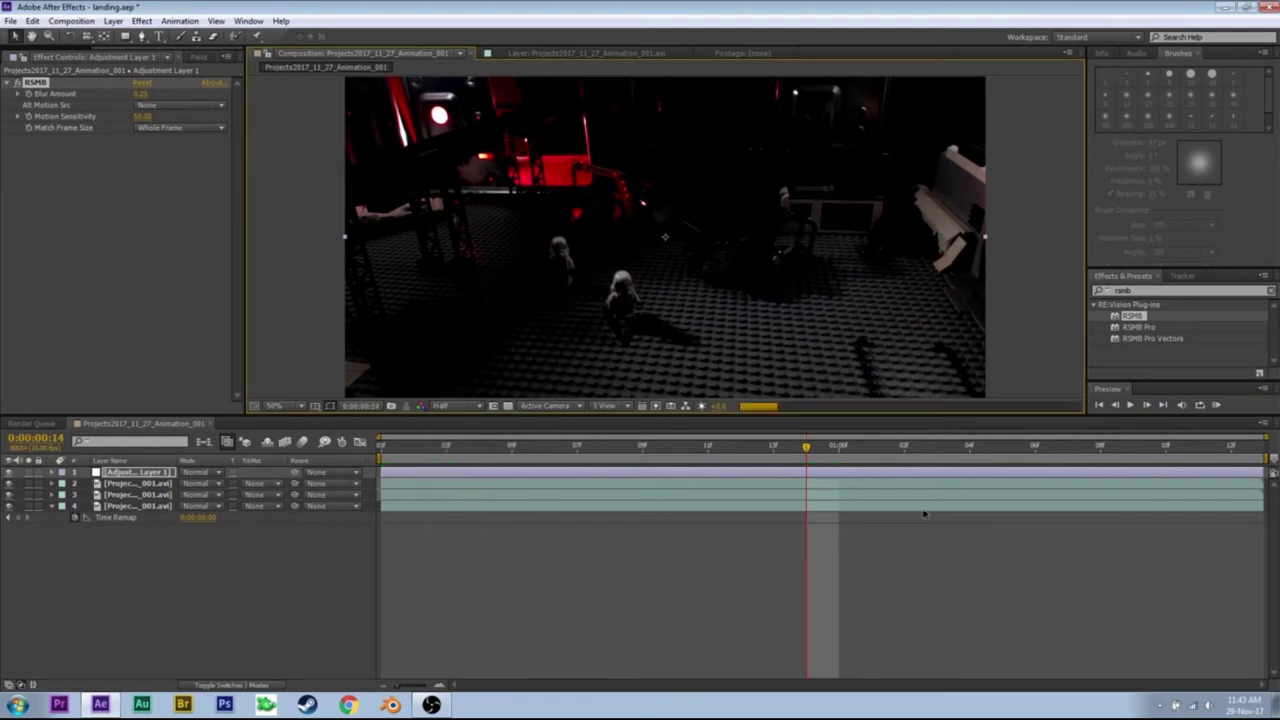
pyautogui.click(1217, 405)
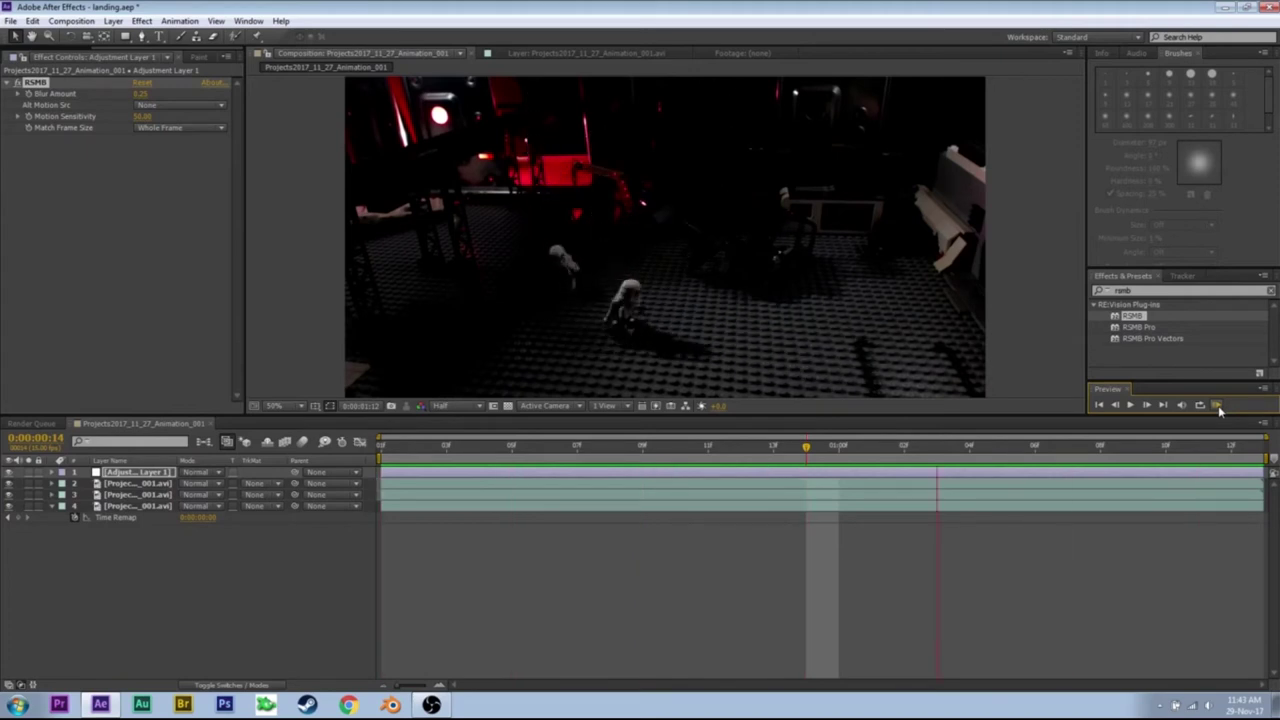
pyautogui.click(1217, 406)
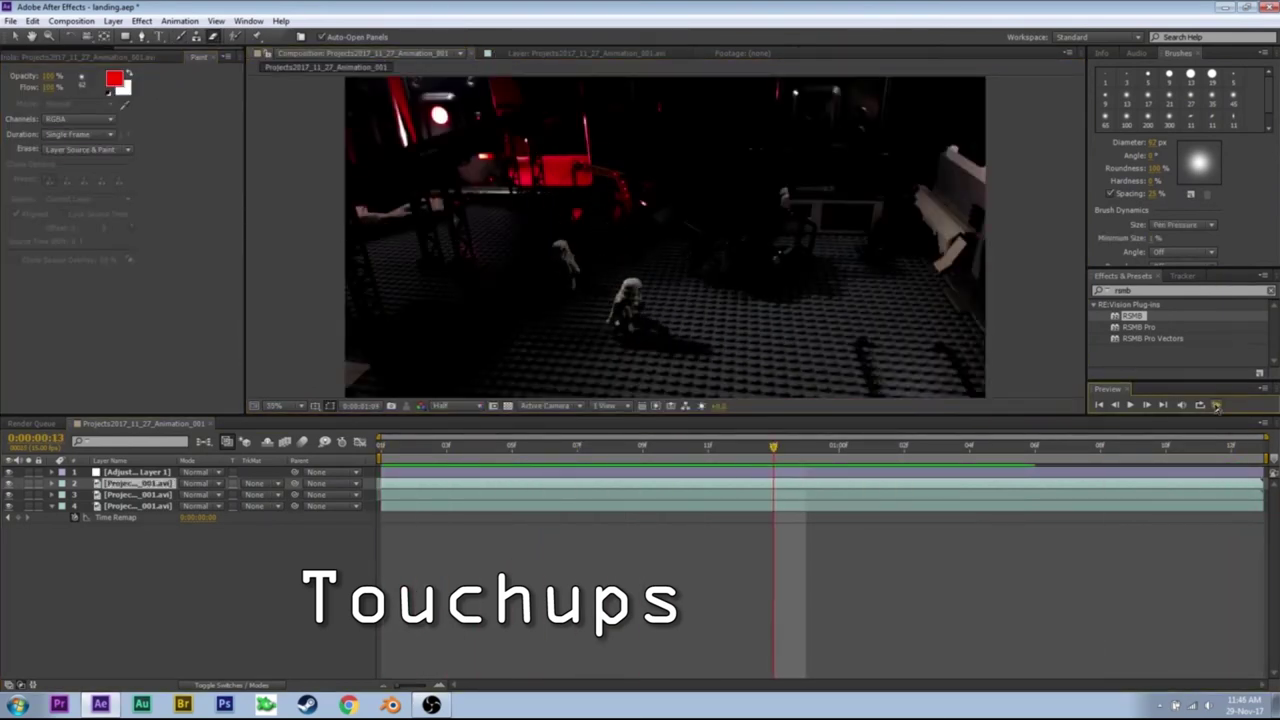
pyautogui.hotkey('ctrl', 's')
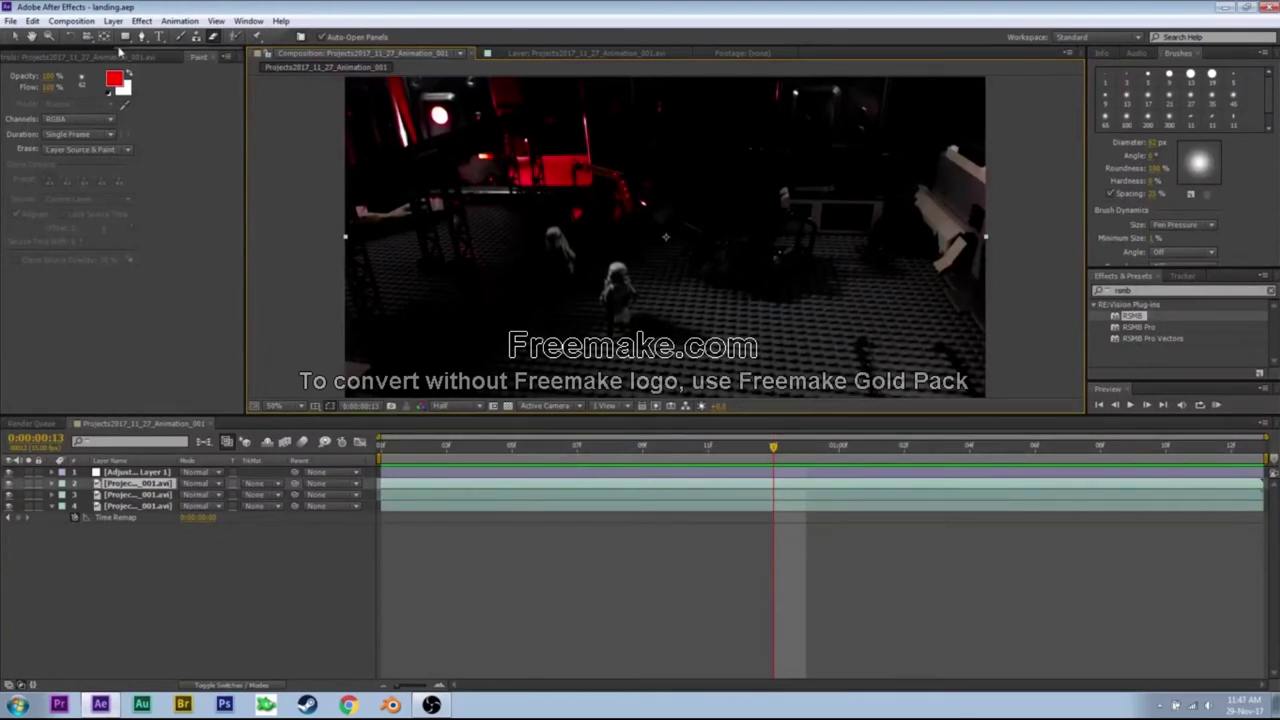
pyautogui.click(141, 20)
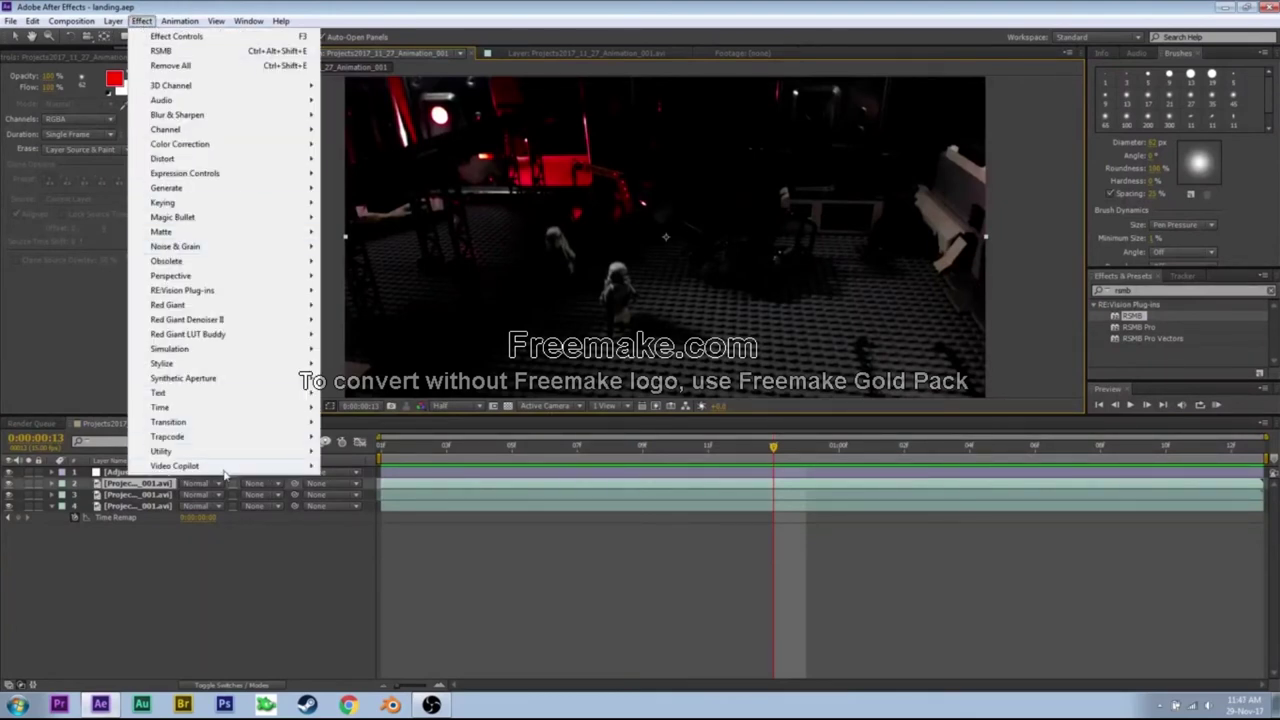
pyautogui.moveTo(227, 466)
pyautogui.click(364, 481)
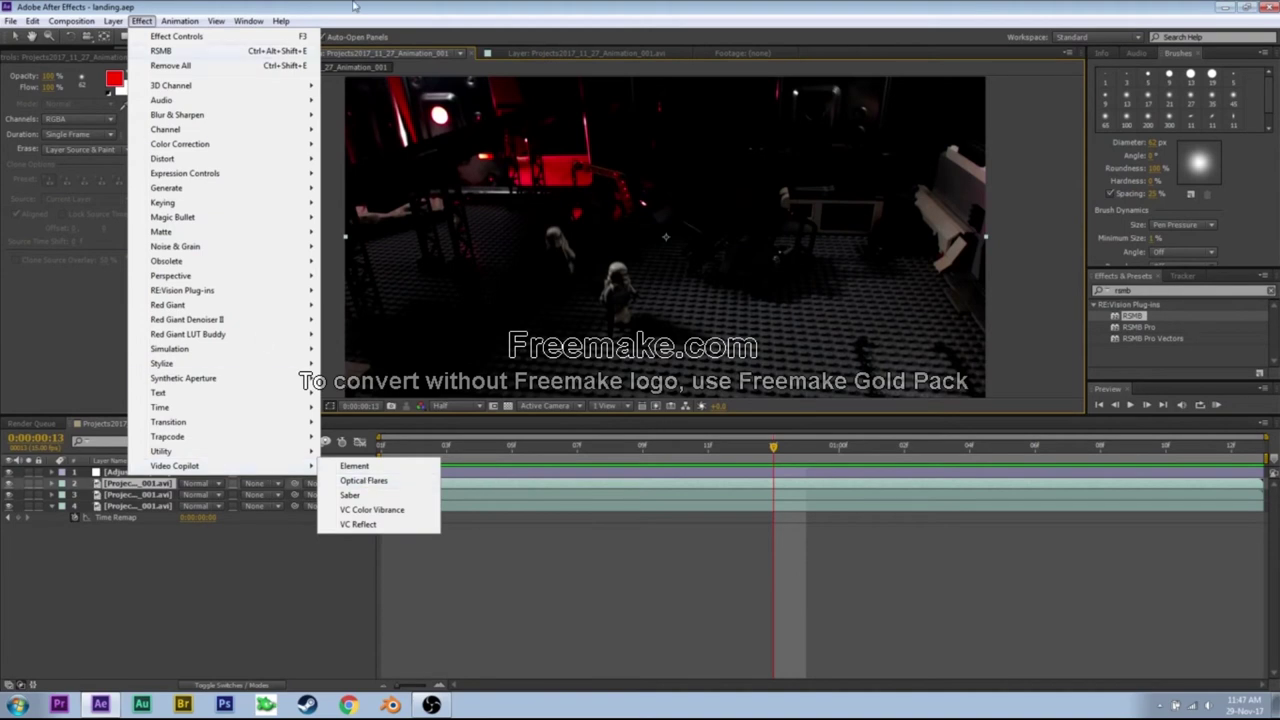
# Create a black solid above the adjustment layer and apply the Video Copilot Optical Flares effect to it
pyautogui.click(113, 20)
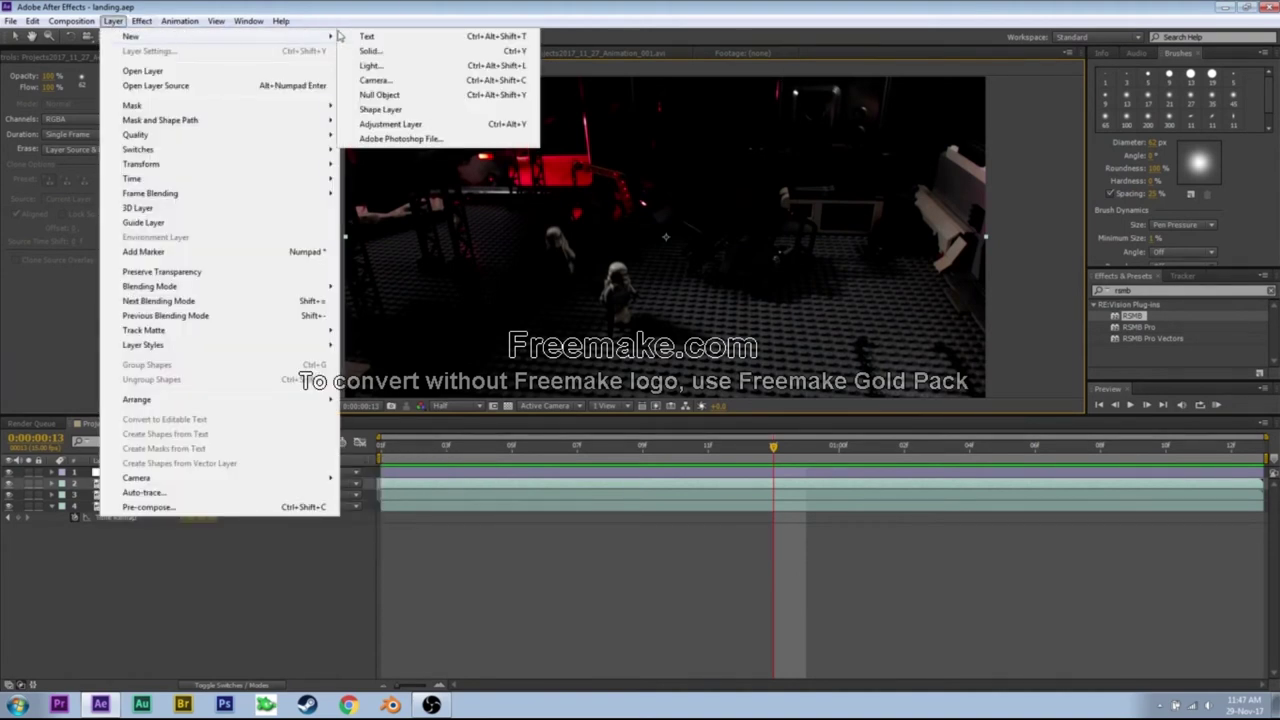
pyautogui.click(392, 50)
pyautogui.click(185, 266)
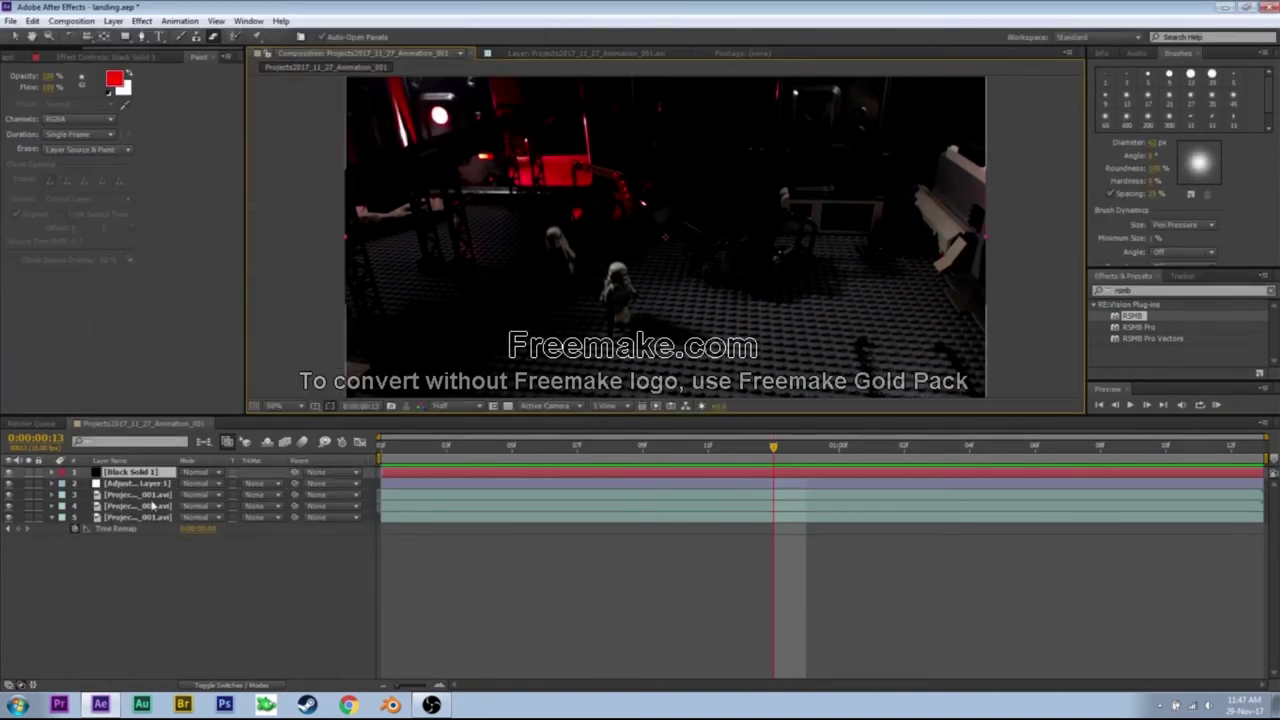
pyautogui.click(152, 23)
pyautogui.moveTo(230, 467)
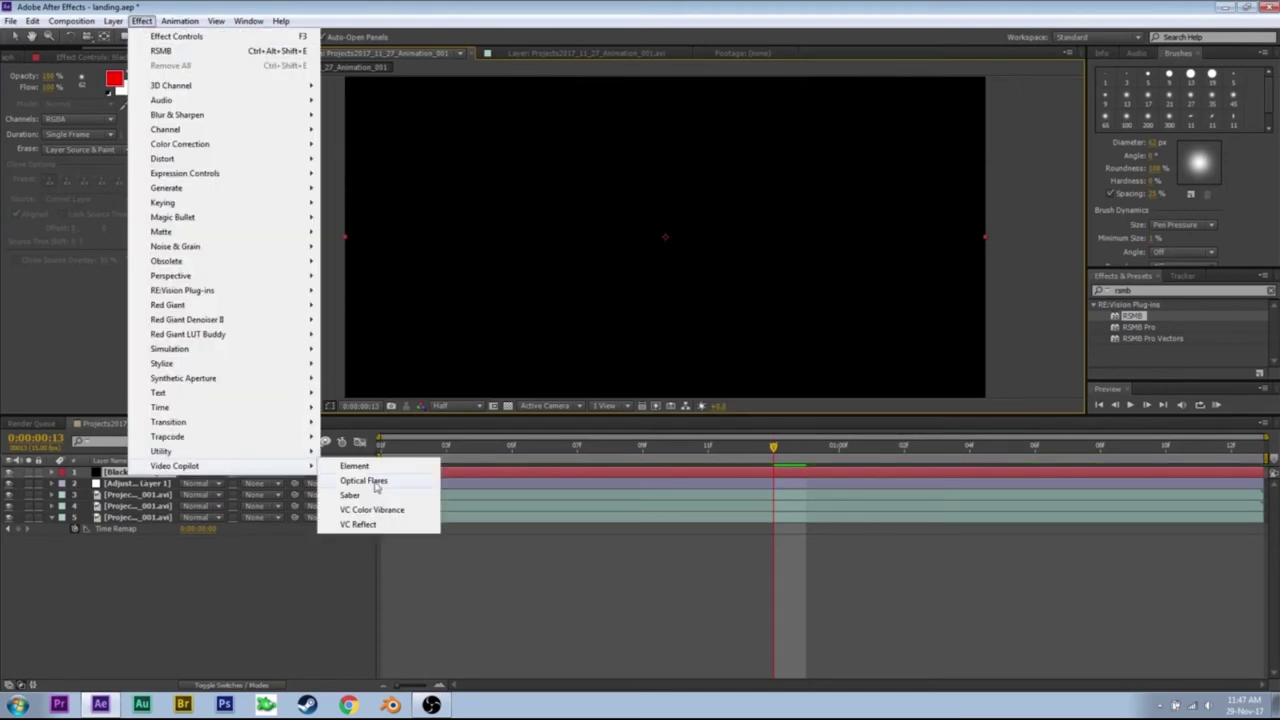
pyautogui.click(372, 481)
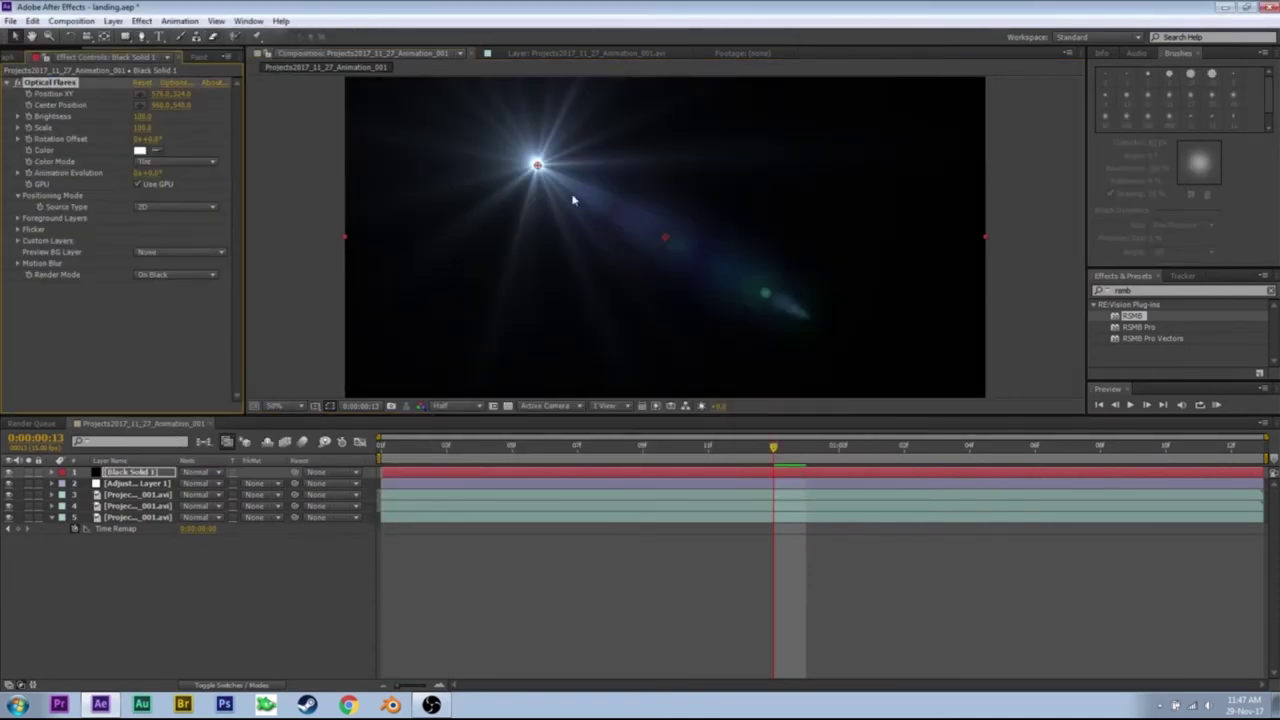
# Load the custom preset "STAR wars engines" in the Optical Flares options and accept it
pyautogui.click(172, 86)
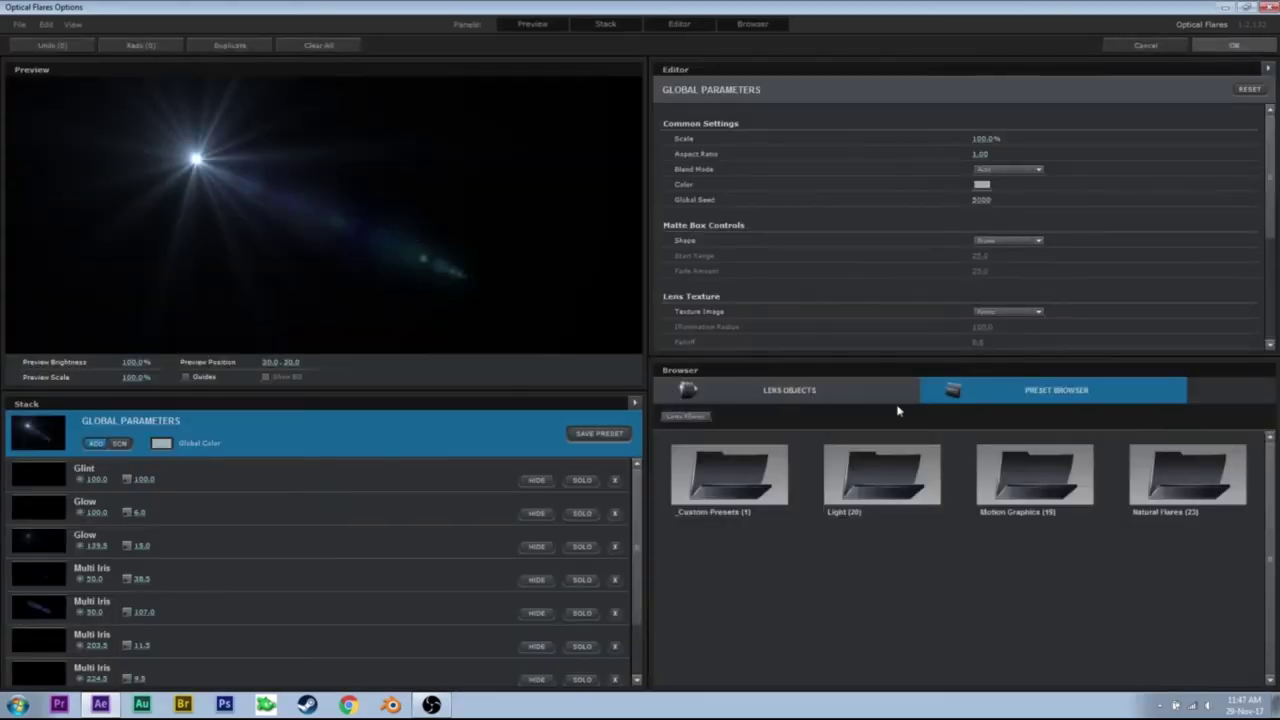
pyautogui.doubleClick(697, 490)
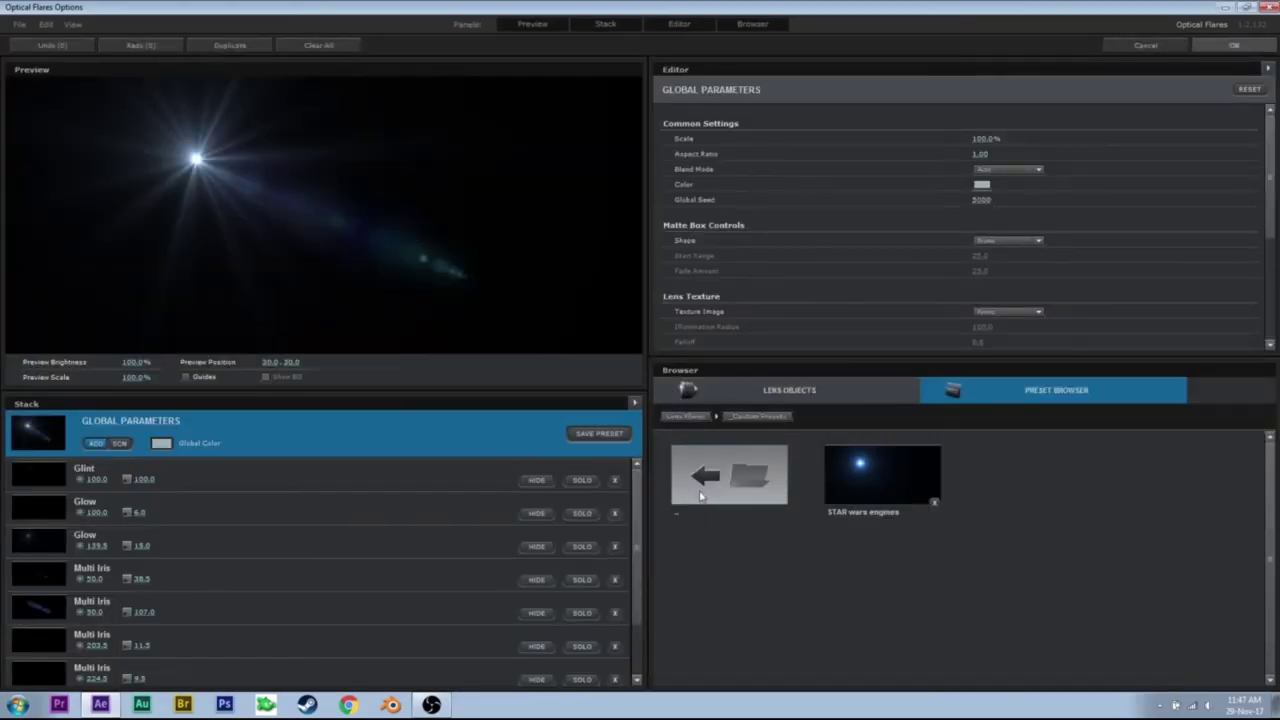
pyautogui.click(900, 490)
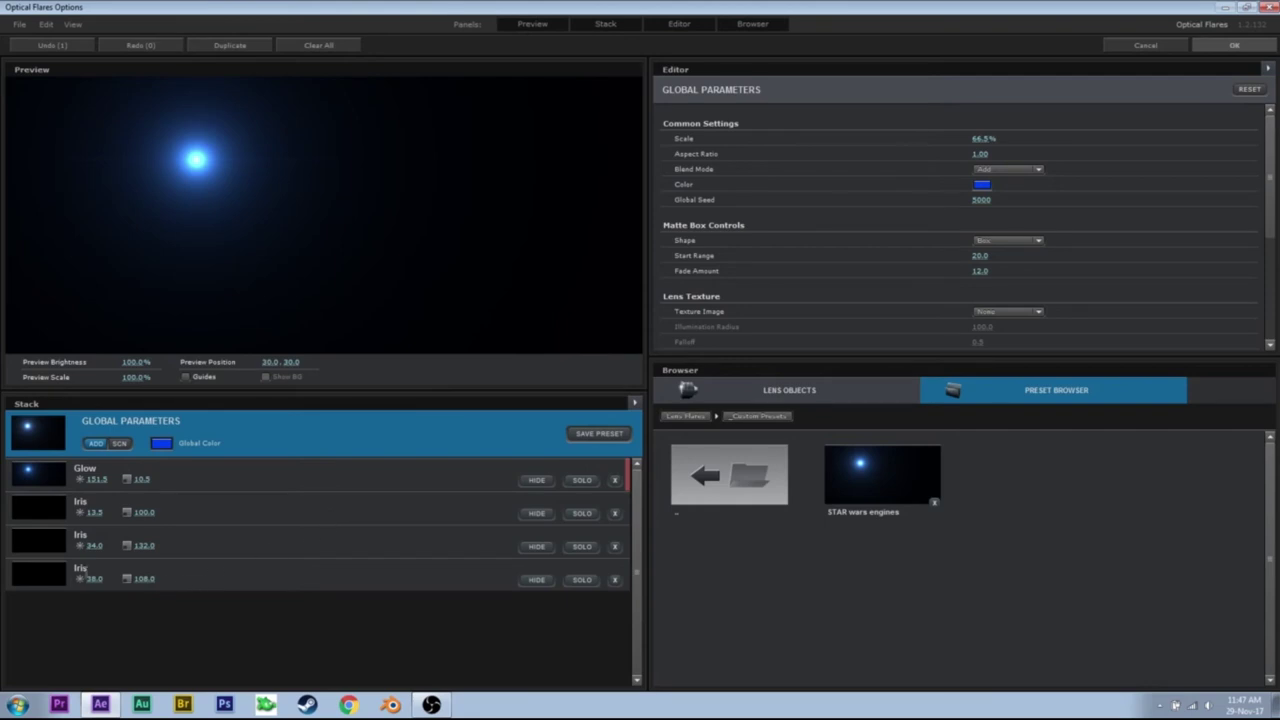
pyautogui.click(1236, 50)
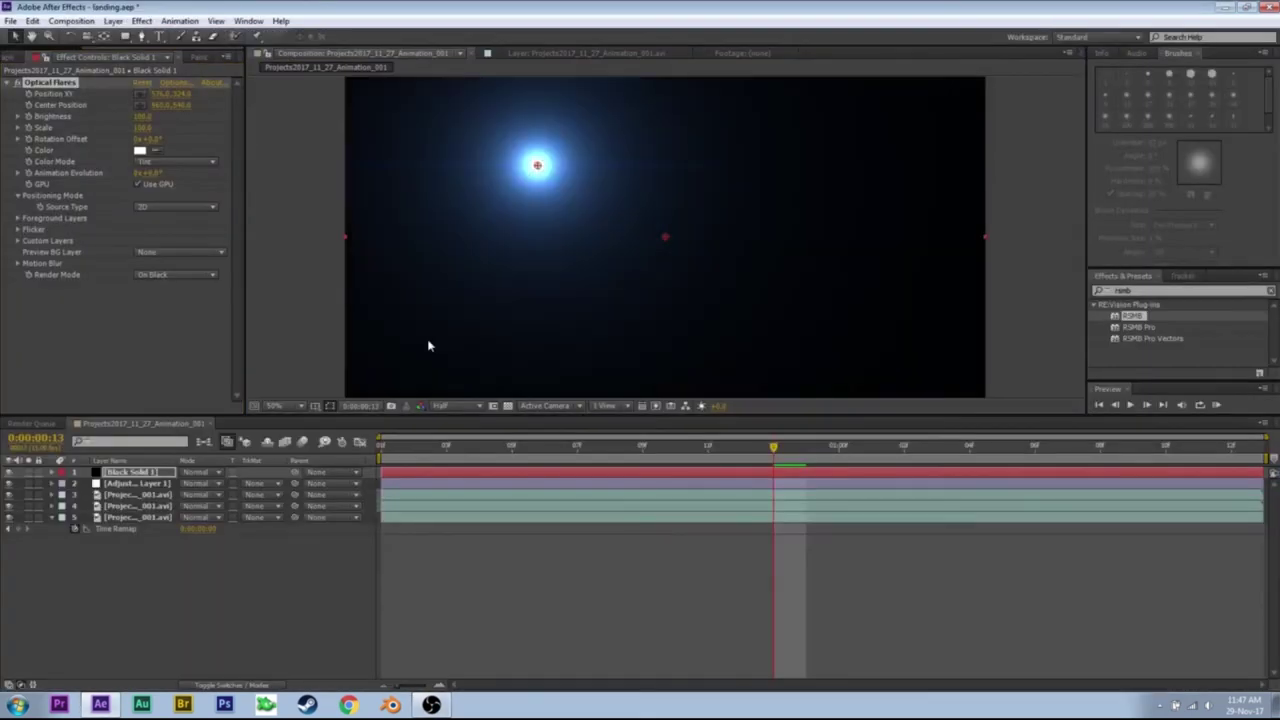
# Set the flare's render mode to On Transparent and the solid layer's blending mode to Add
pyautogui.click(181, 276)
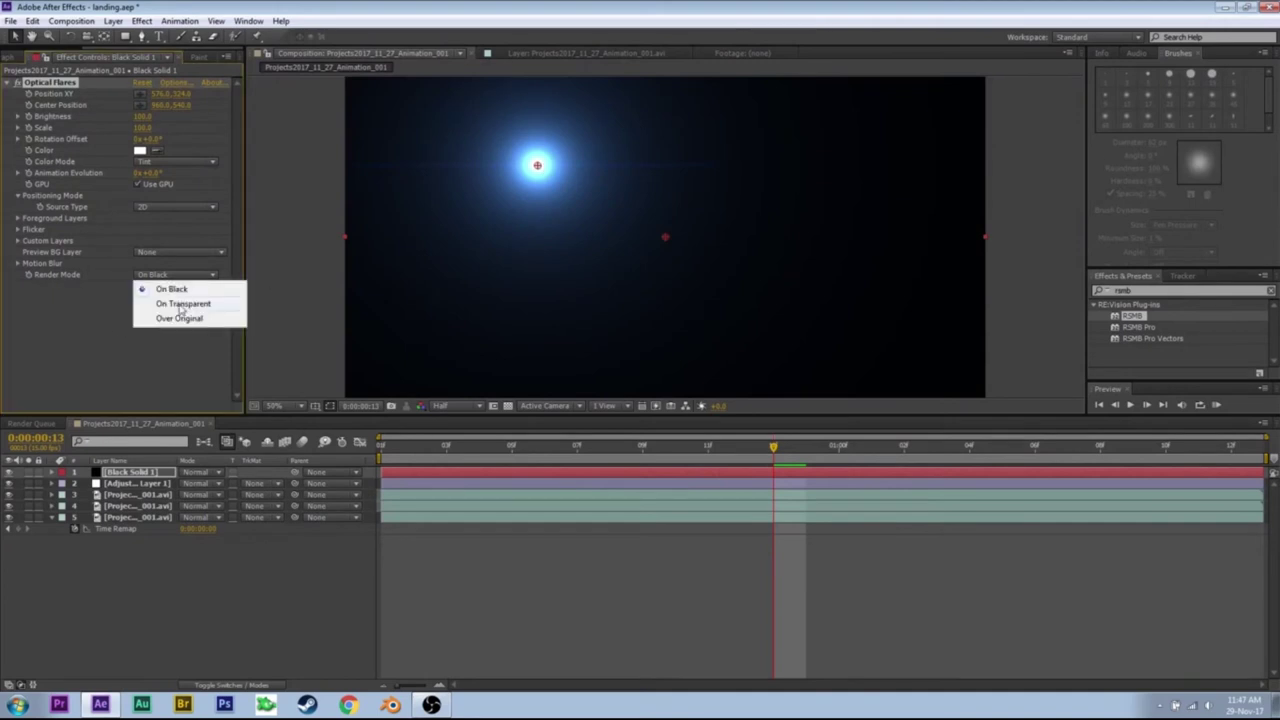
pyautogui.click(183, 303)
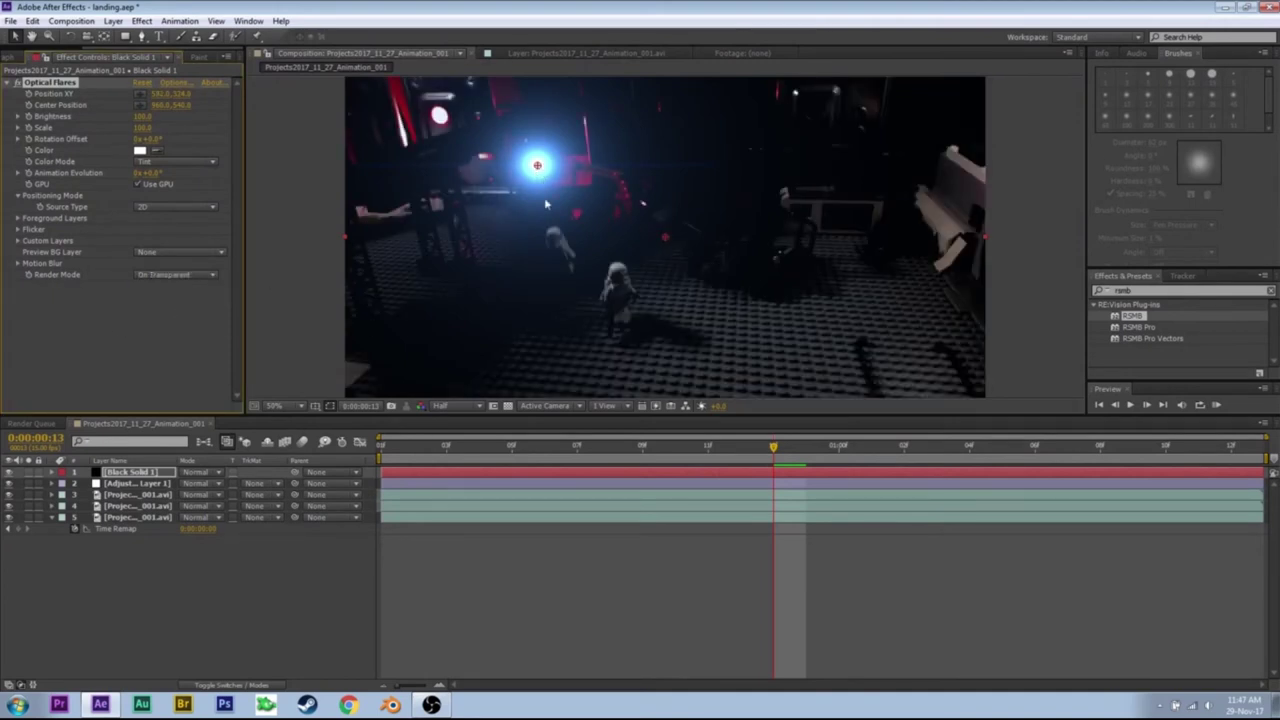
pyautogui.click(196, 471)
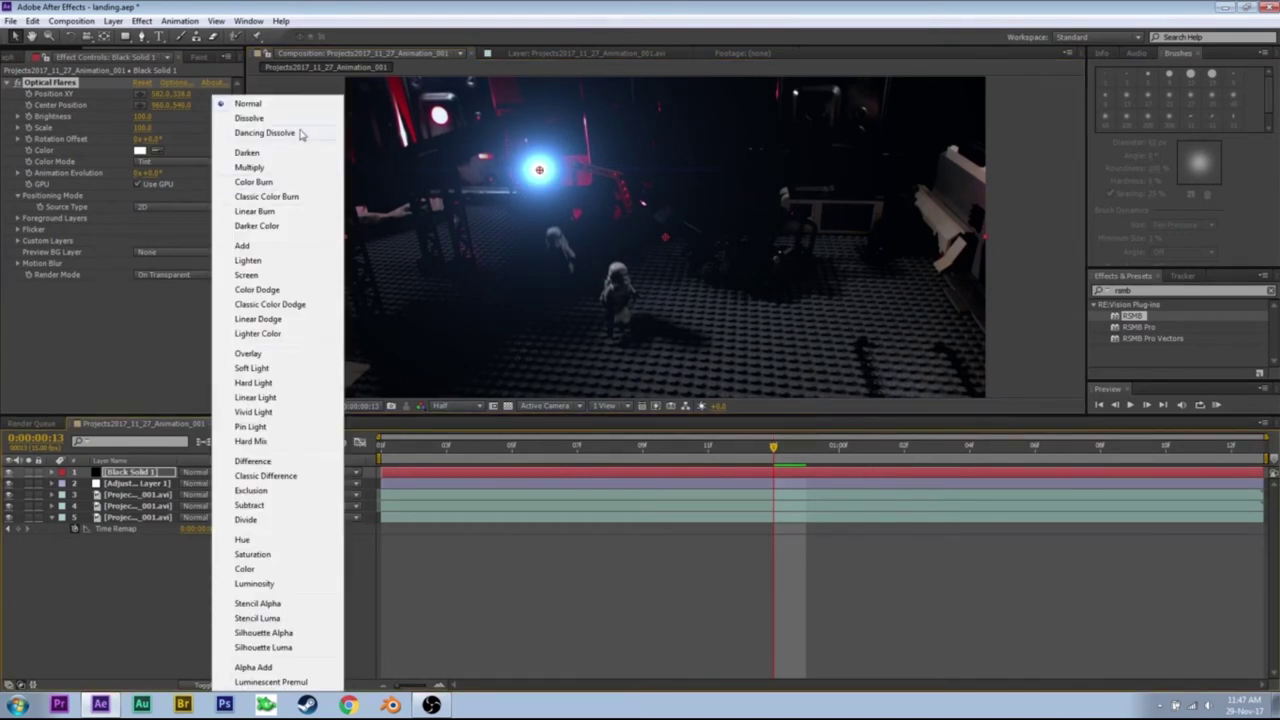
pyautogui.click(248, 246)
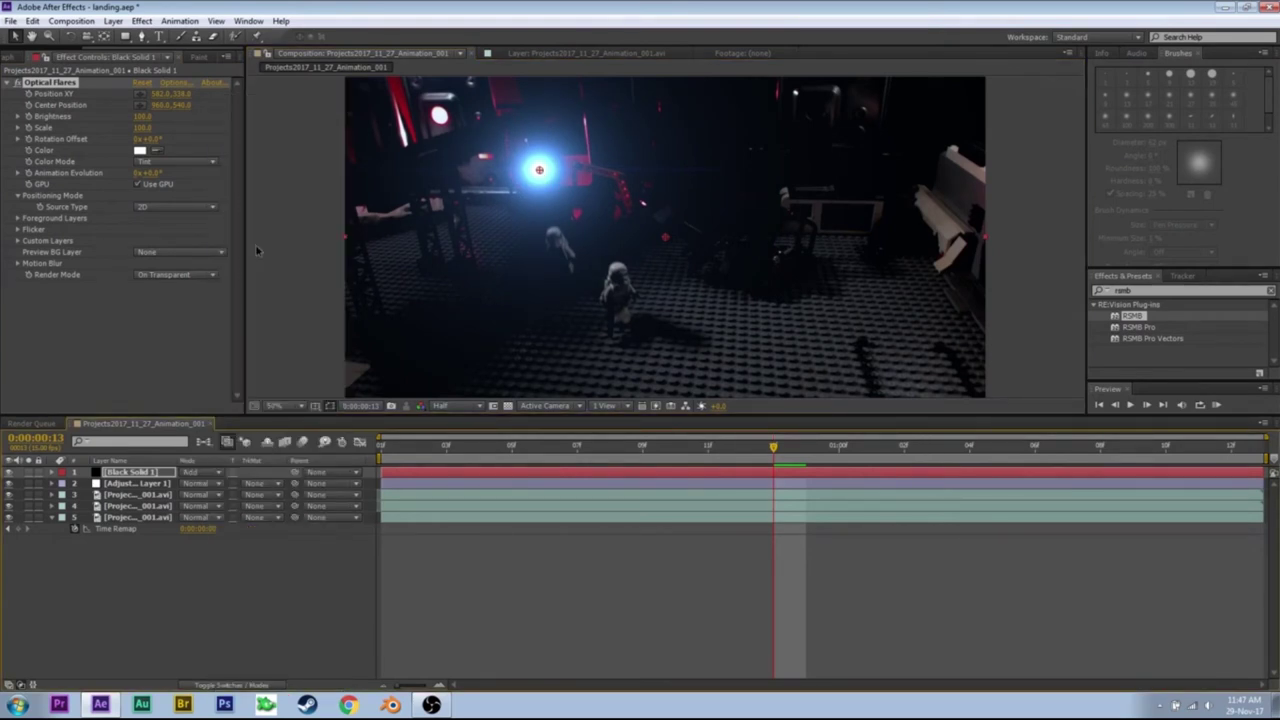
# Move the flare beside the rear stormtrooper's back at frame 0:00:00:01, at about 630, 240
pyautogui.moveTo(541, 172); pyautogui.dragTo(543, 176)
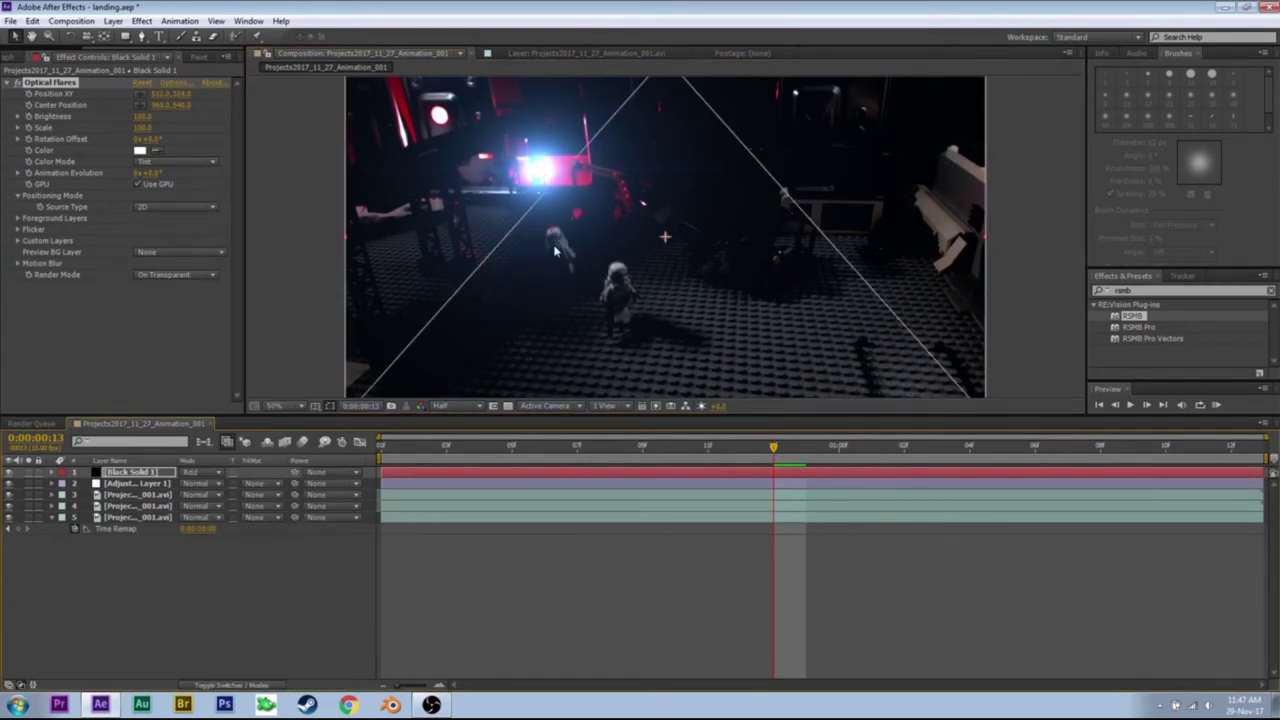
pyautogui.click(553, 255)
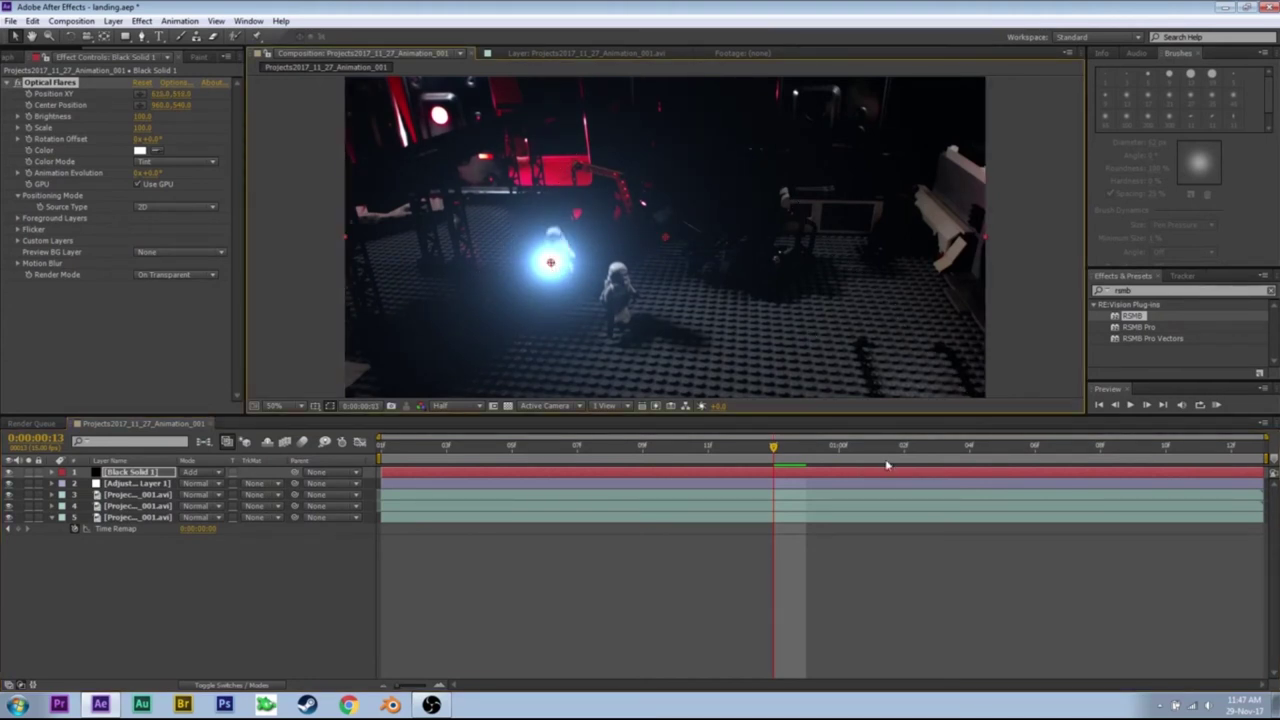
pyautogui.press('Home')
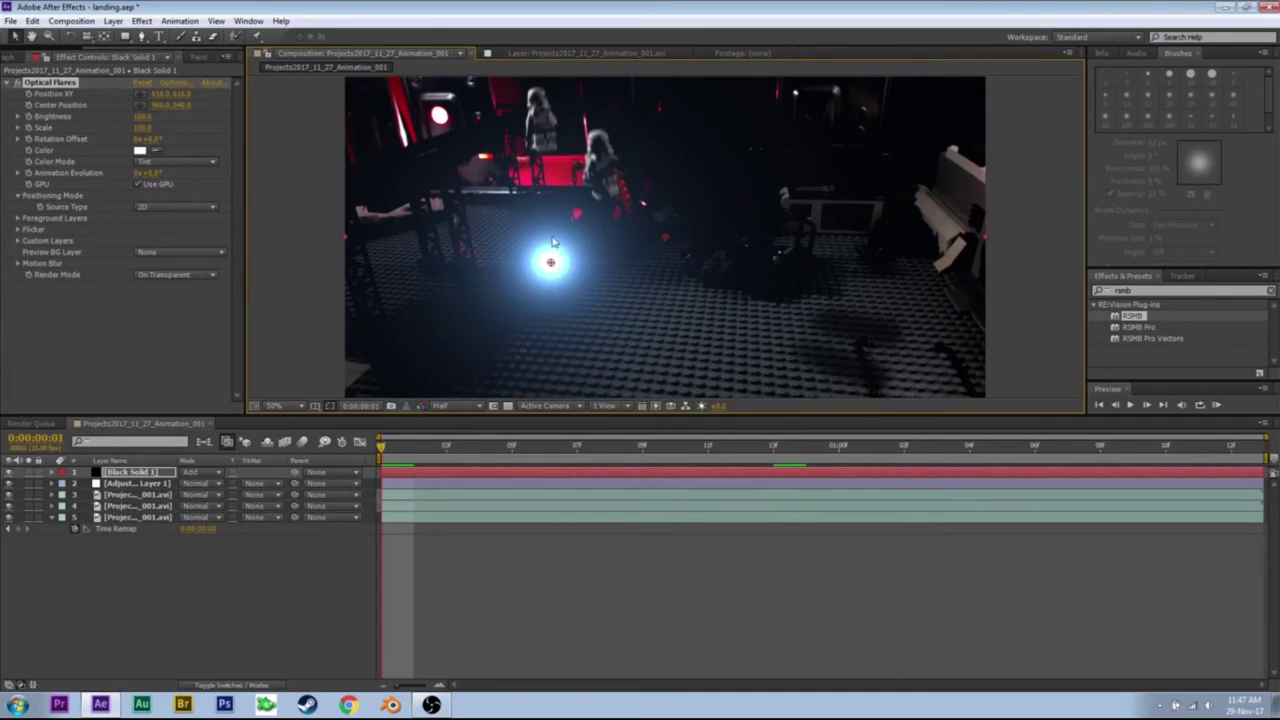
pyautogui.click(558, 142)
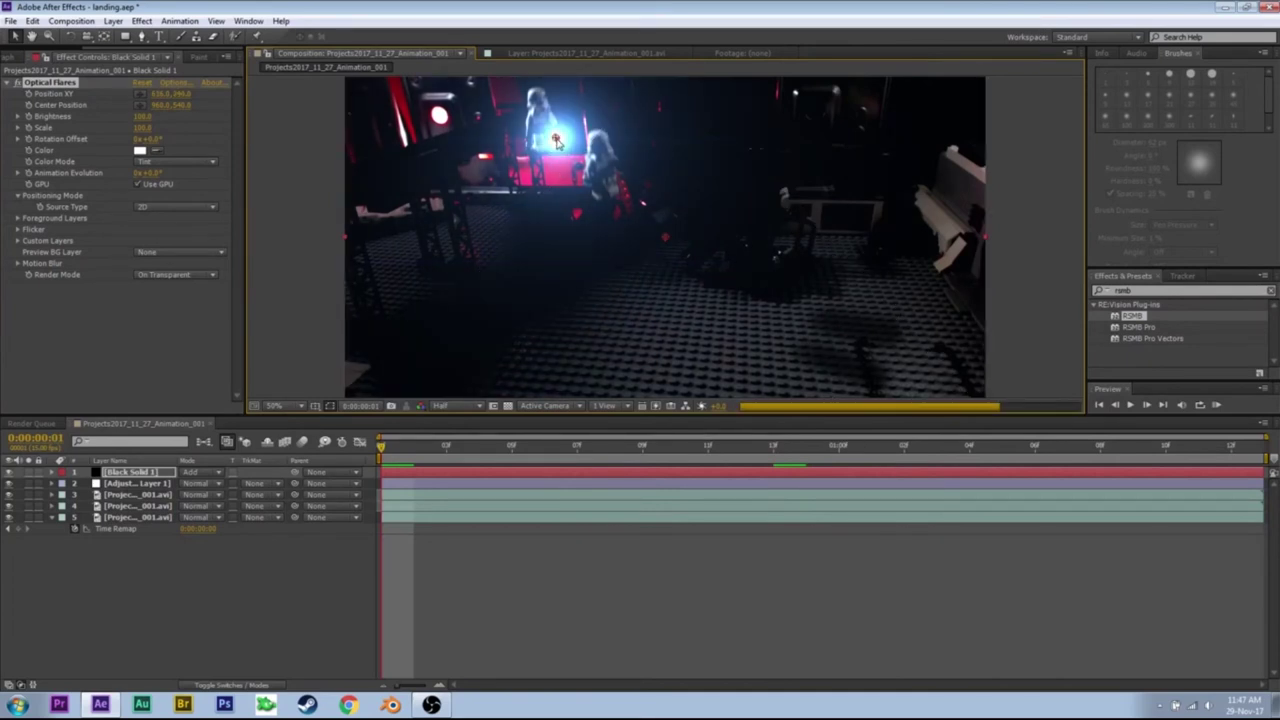
pyautogui.scroll(8, 556, 138)
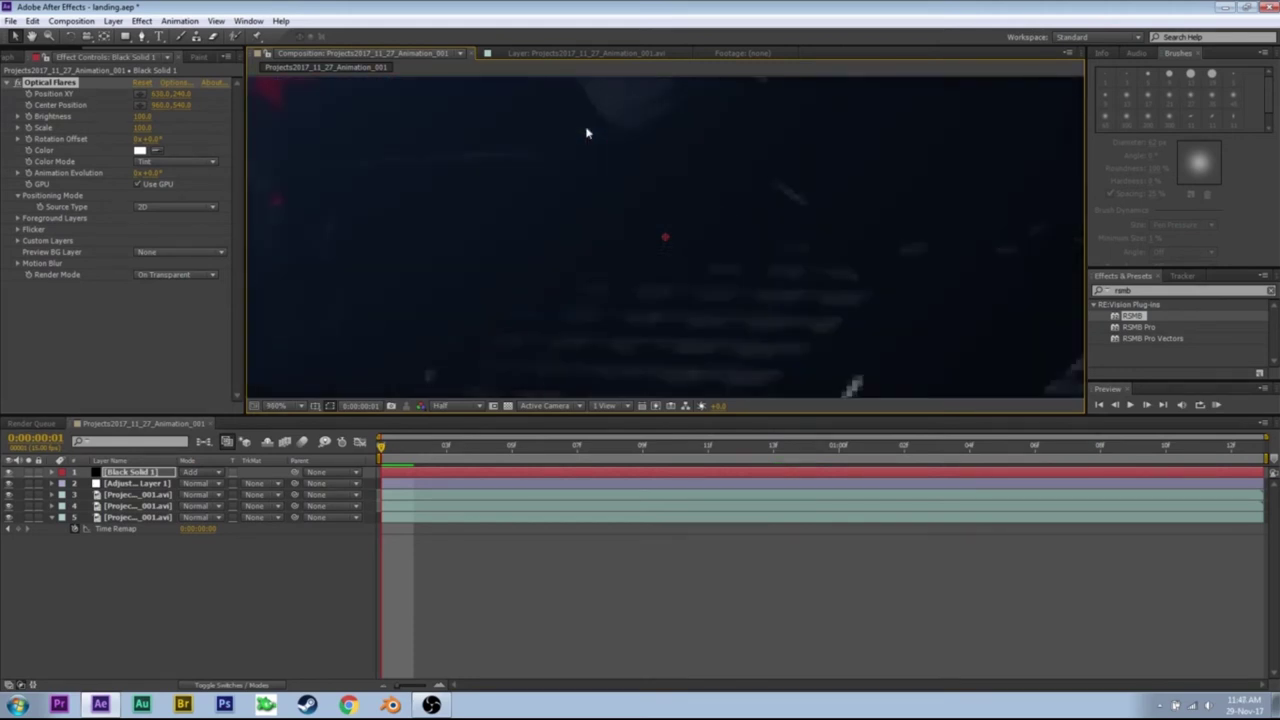
pyautogui.scroll(-8, 635, 155)
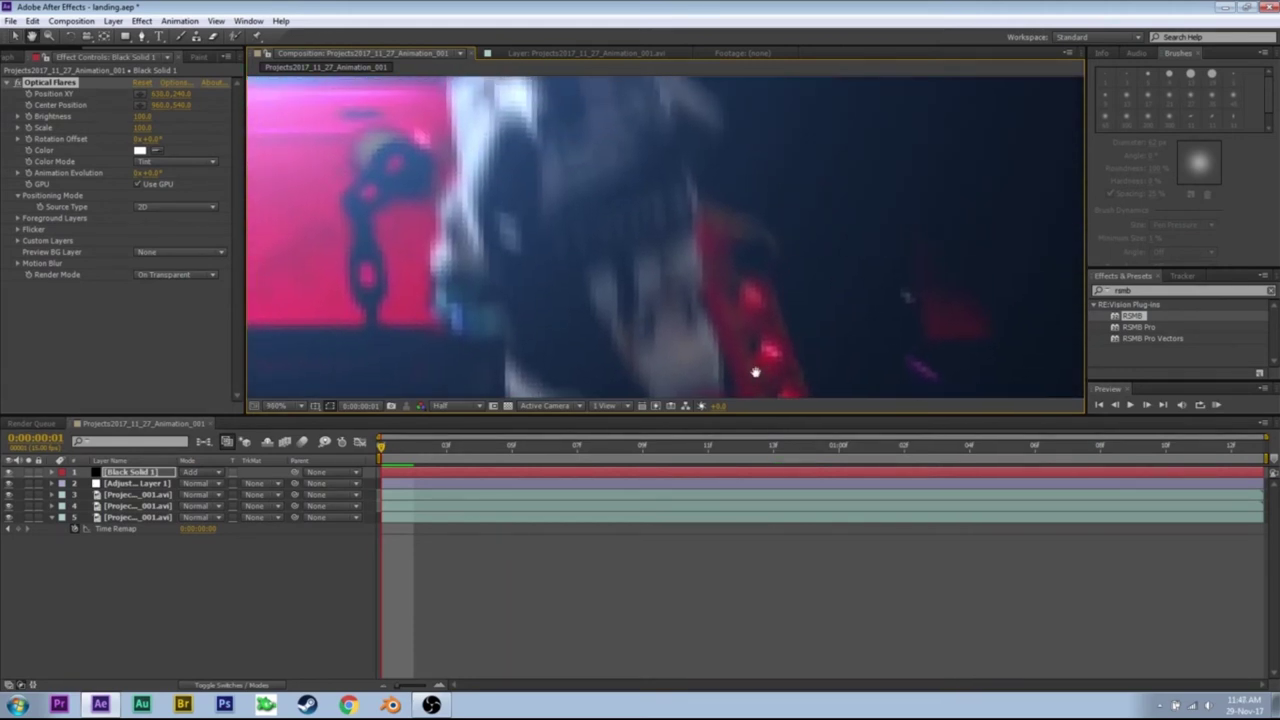
pyautogui.moveTo(612, 216); pyautogui.dragTo(674, 272)
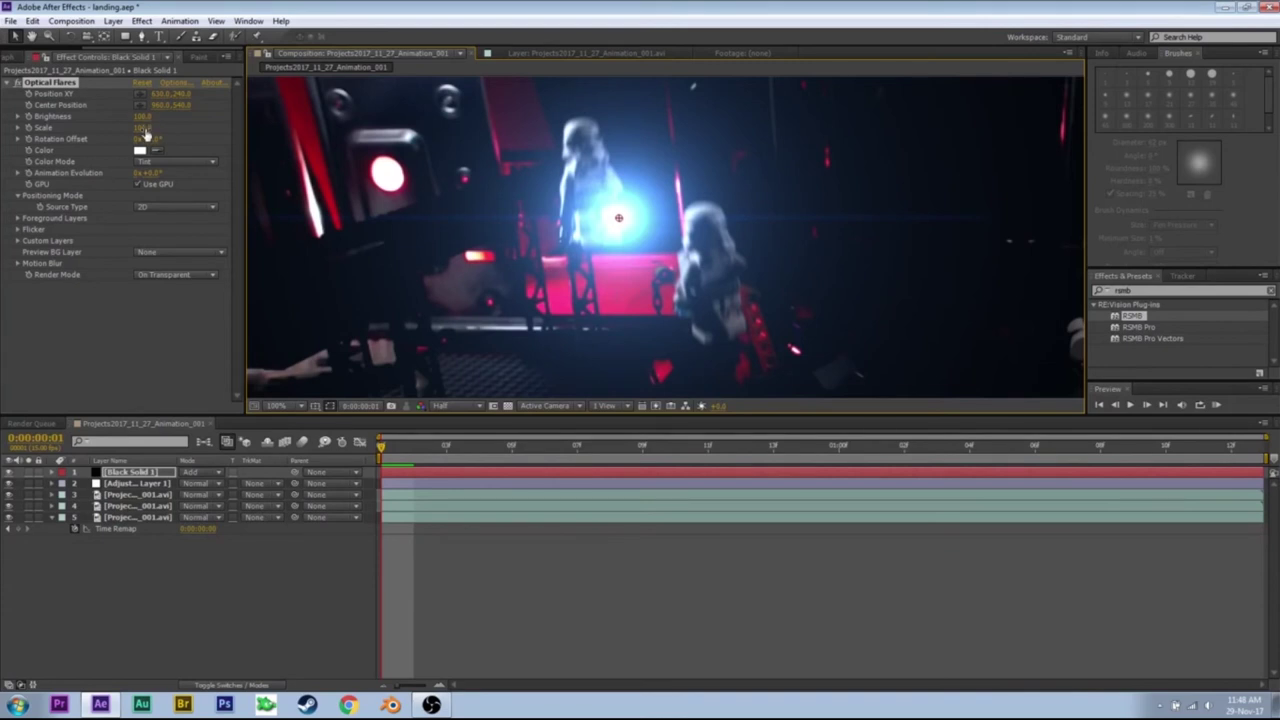
# Set the flare's scale to 20 and start keyframing its position at about 631, 220, against the rear stormtrooper's back
pyautogui.click(144, 128)
pyautogui.write('20')
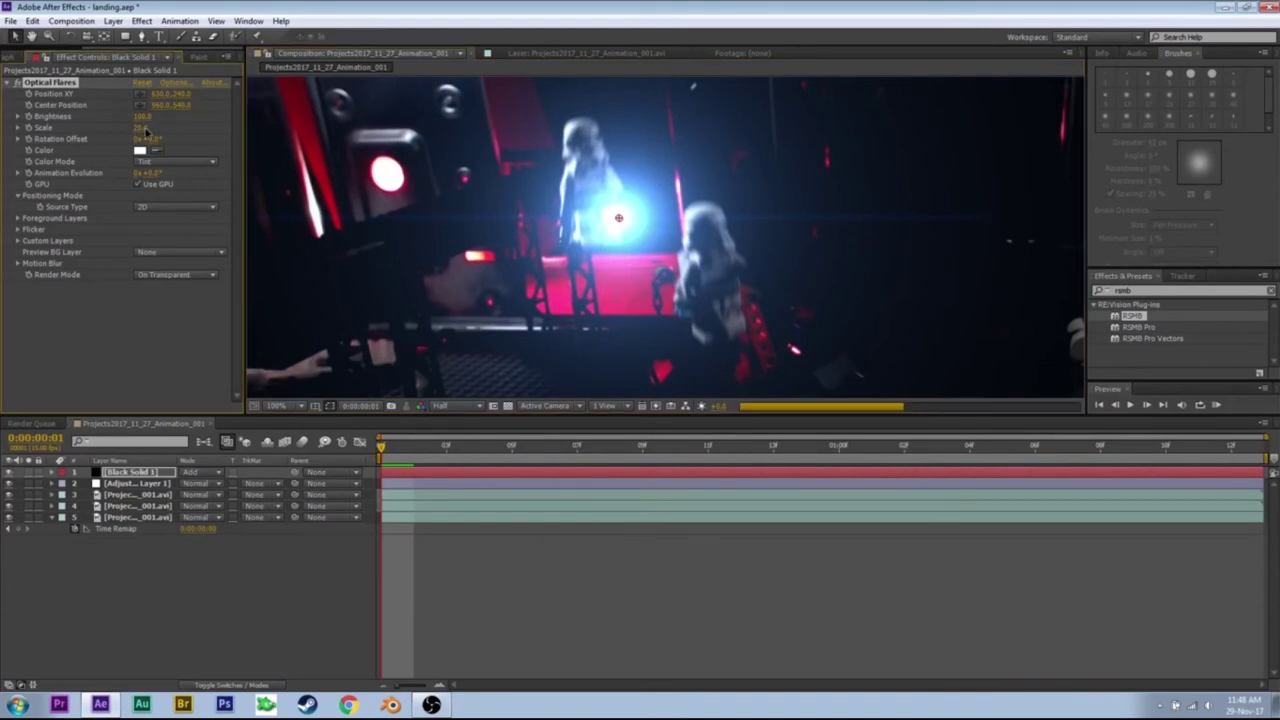
pyautogui.press('Return')
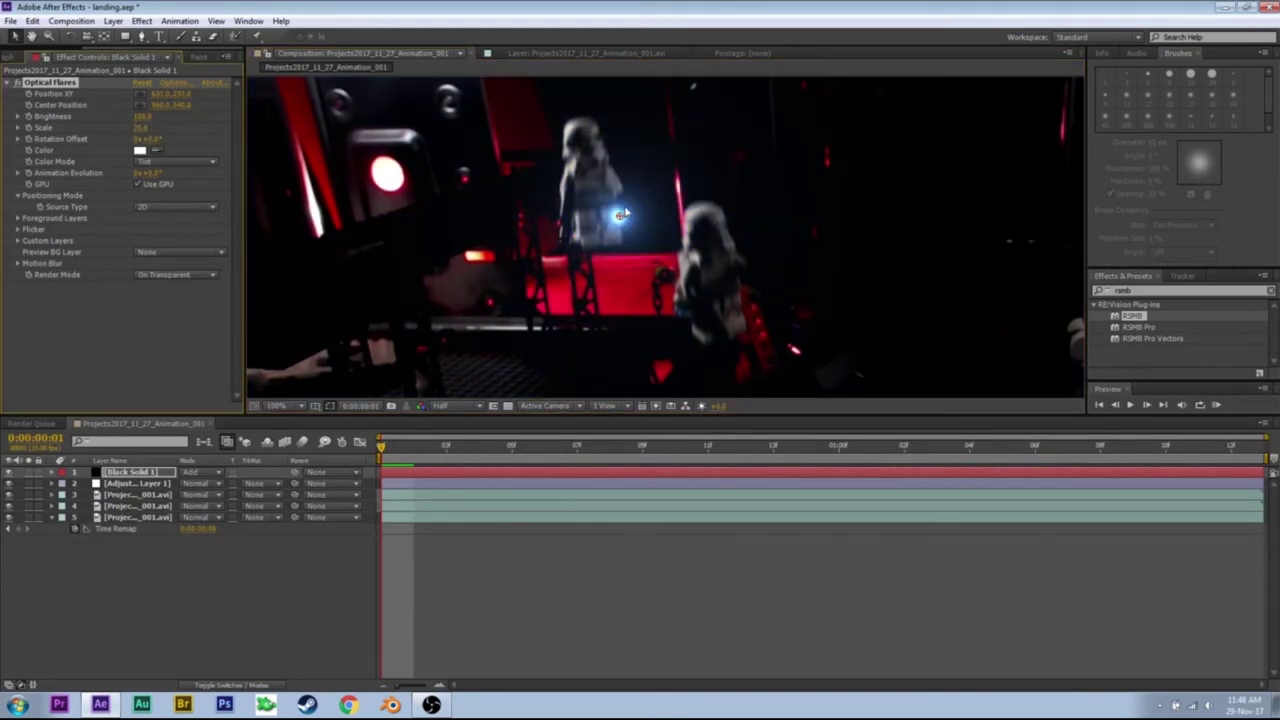
pyautogui.moveTo(622, 213); pyautogui.dragTo(619, 204)
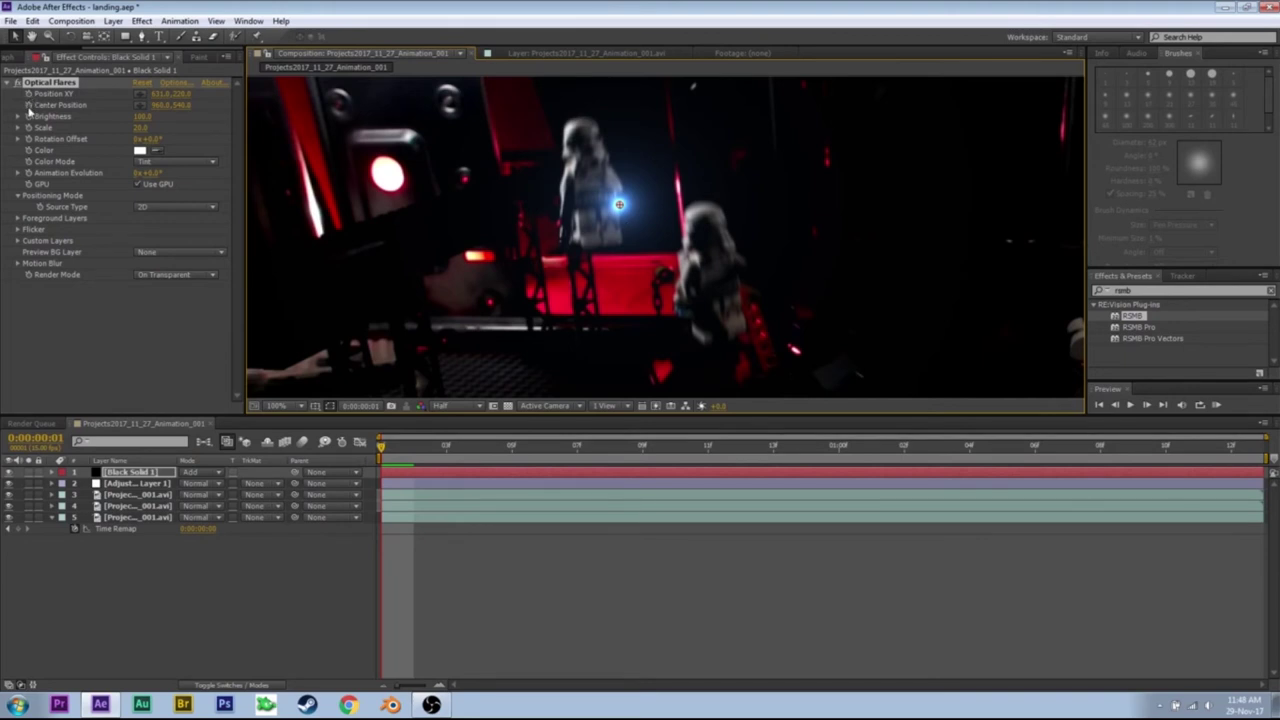
pyautogui.press(',')
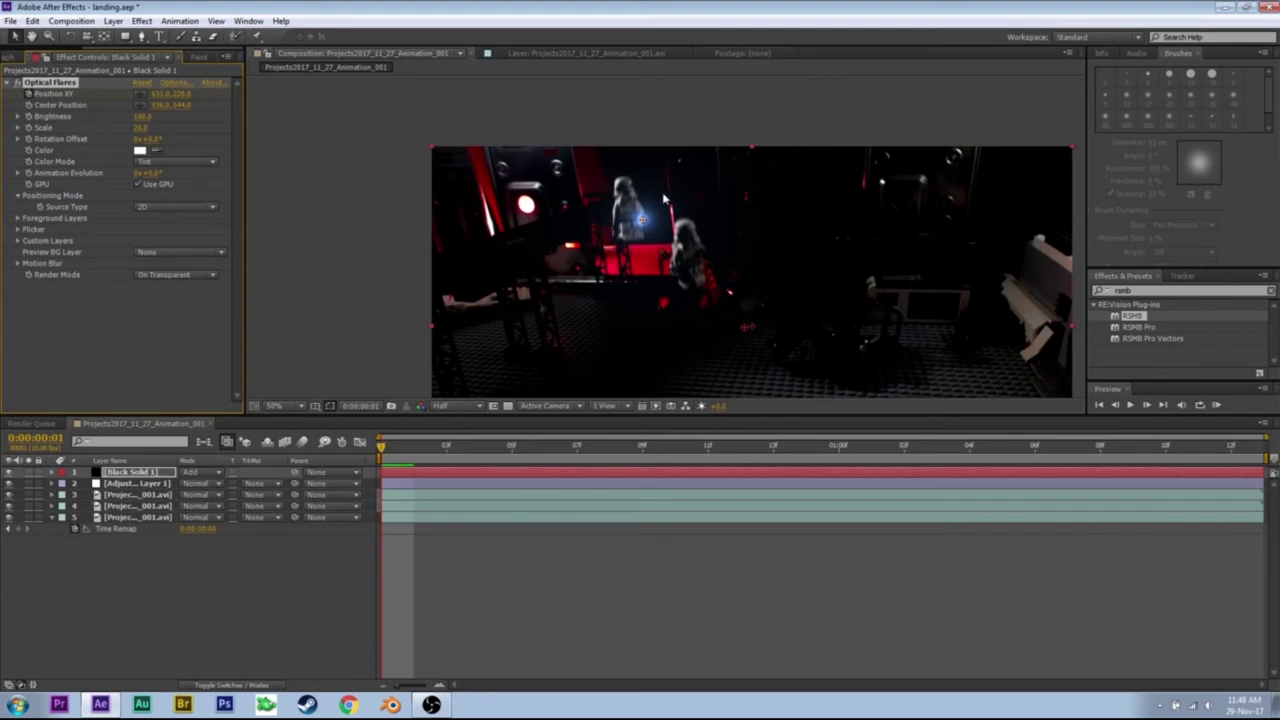
# Keyframe the flare against the rear stormtrooper's back frame by frame from 0:00:00:02 to 0:00:00:04
pyautogui.scroll(4, 664, 234)
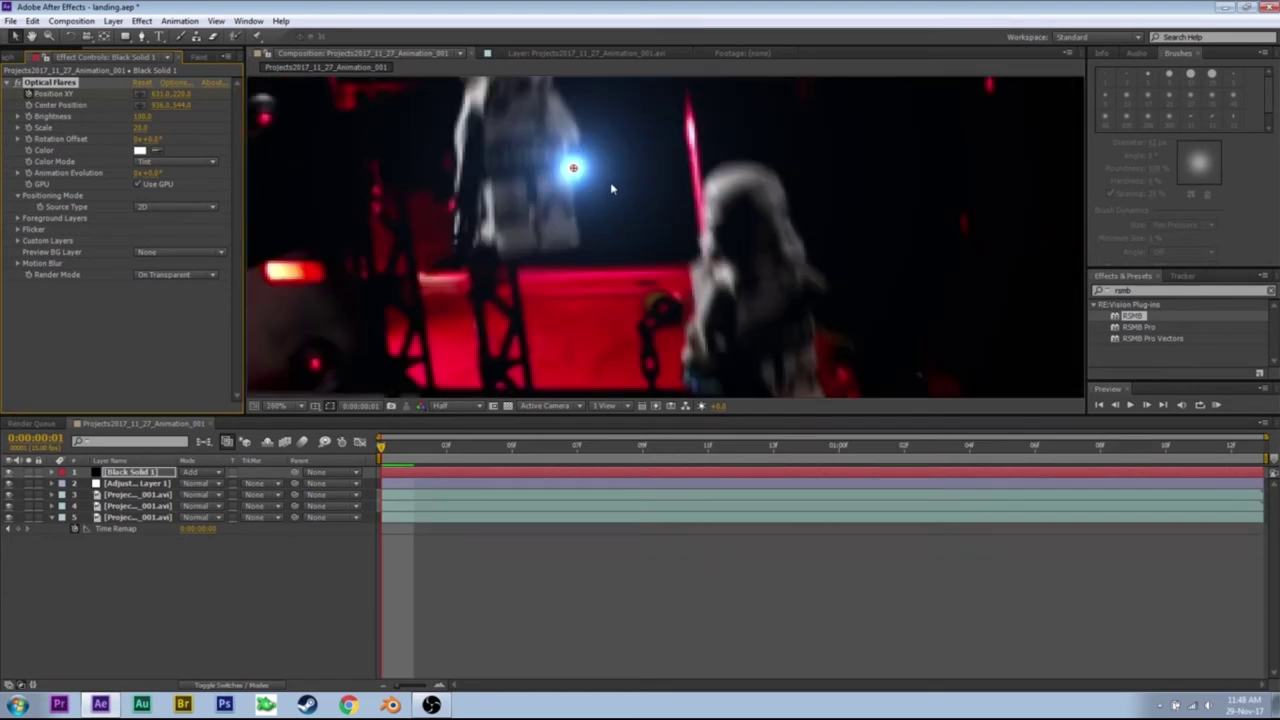
pyautogui.press('pagedown')
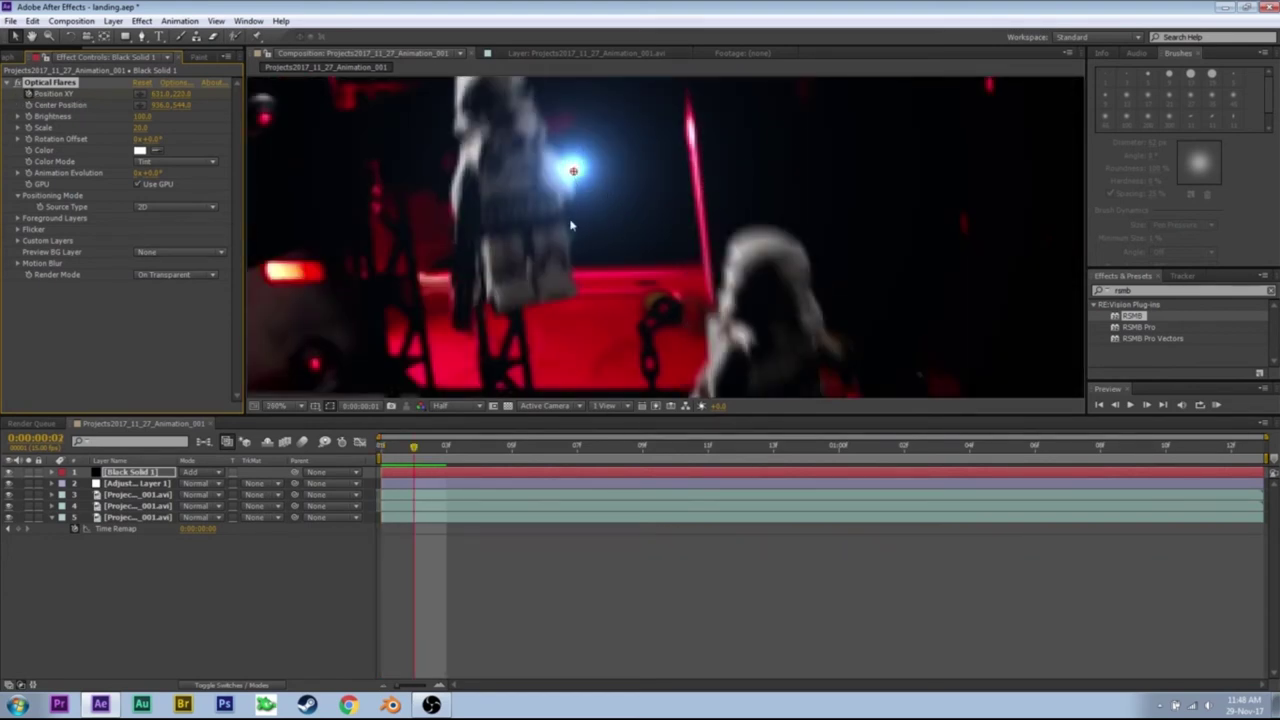
pyautogui.moveTo(575, 171); pyautogui.dragTo(578, 281)
pyautogui.press('pagedown')
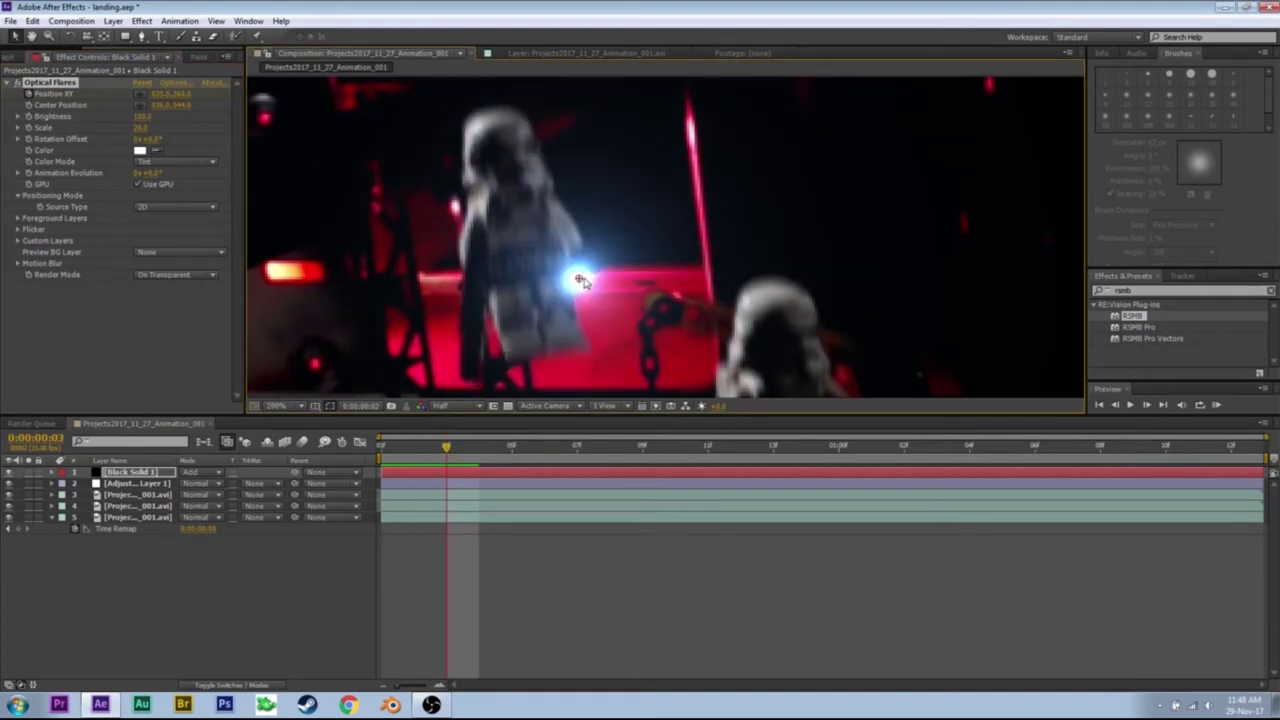
pyautogui.press('pagedown')
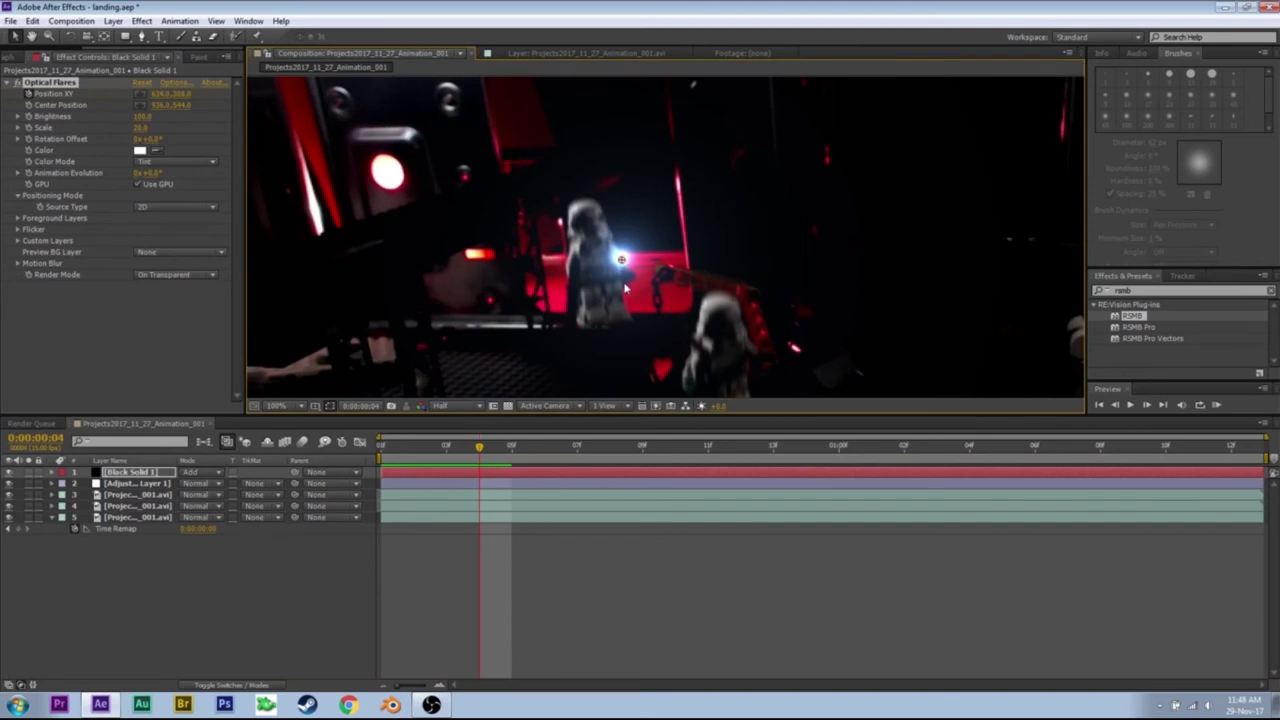
pyautogui.moveTo(622, 259); pyautogui.dragTo(624, 278)
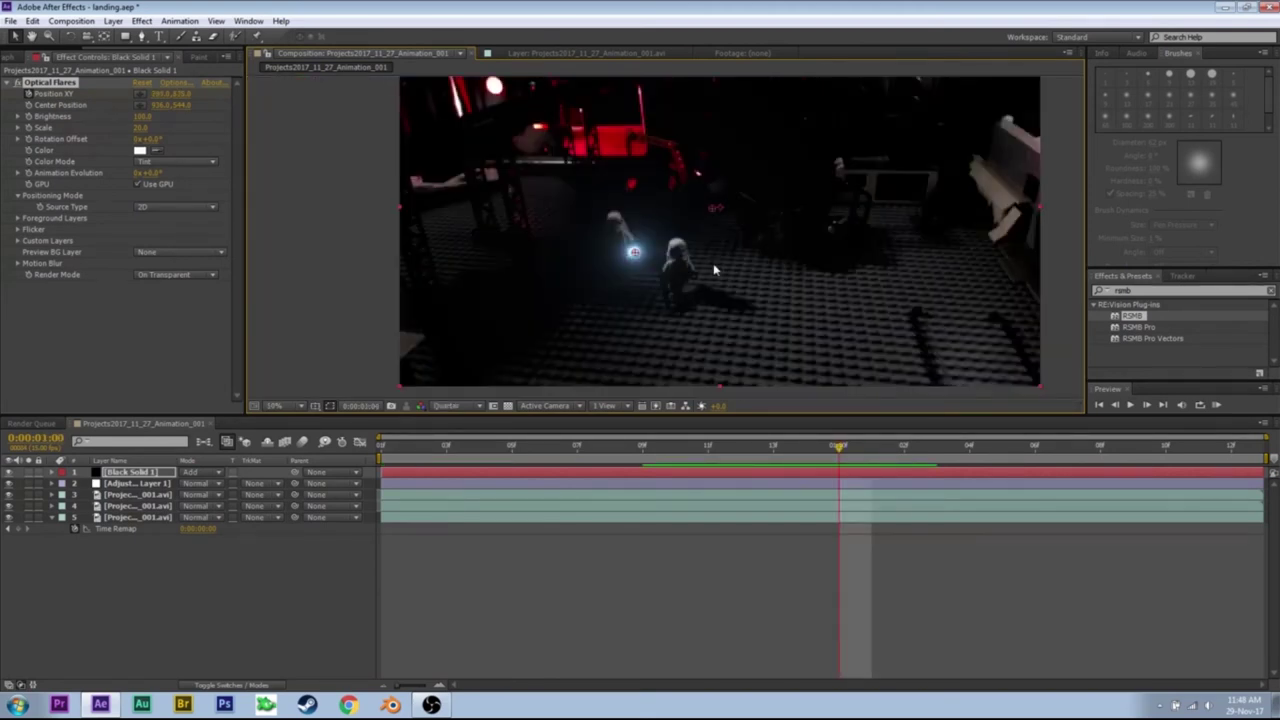
# Step back from frame 0:00:01:01 to 0:00:00:08 and check the flare's alignment with the rear stormtrooper's back
pyautogui.press('pagedown')
pyautogui.press('pagedown')
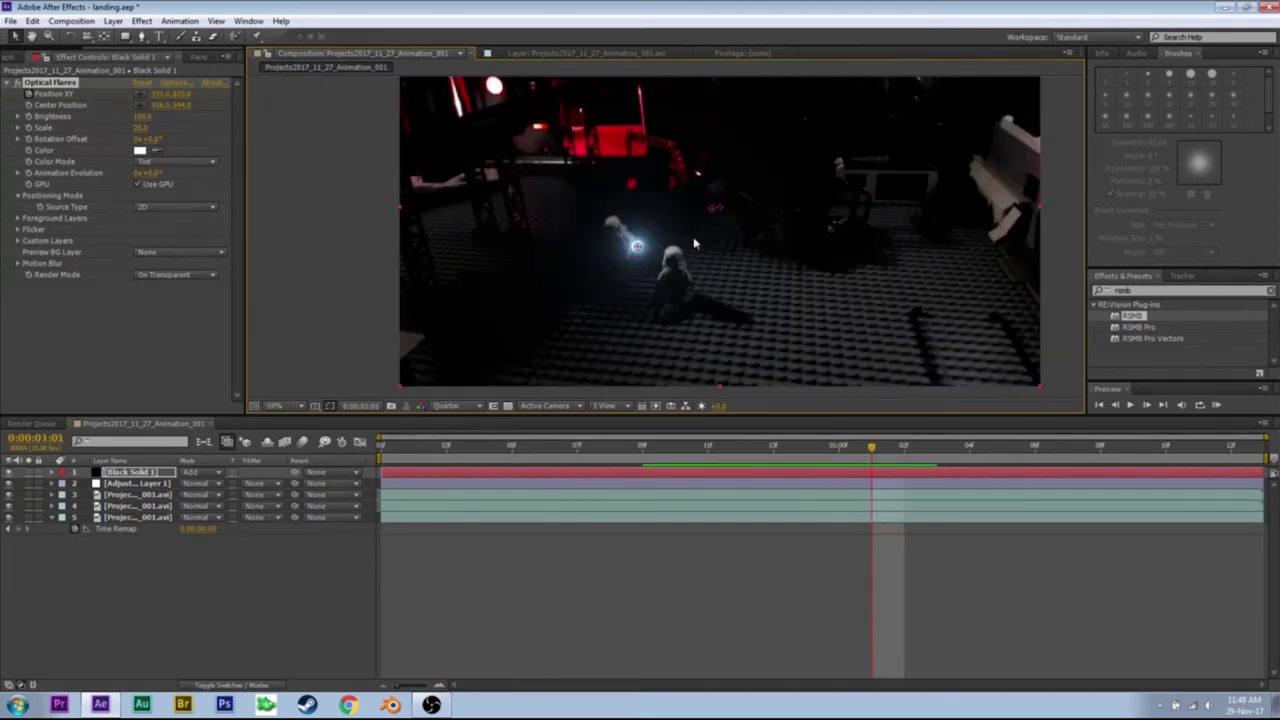
pyautogui.press('pageup')
pyautogui.press('pageup')
pyautogui.press('pageup')
pyautogui.press('pageup')
pyautogui.press('pageup')
pyautogui.press('pageup')
pyautogui.press('pageup')
pyautogui.press('pageup')
pyautogui.press('pageup')
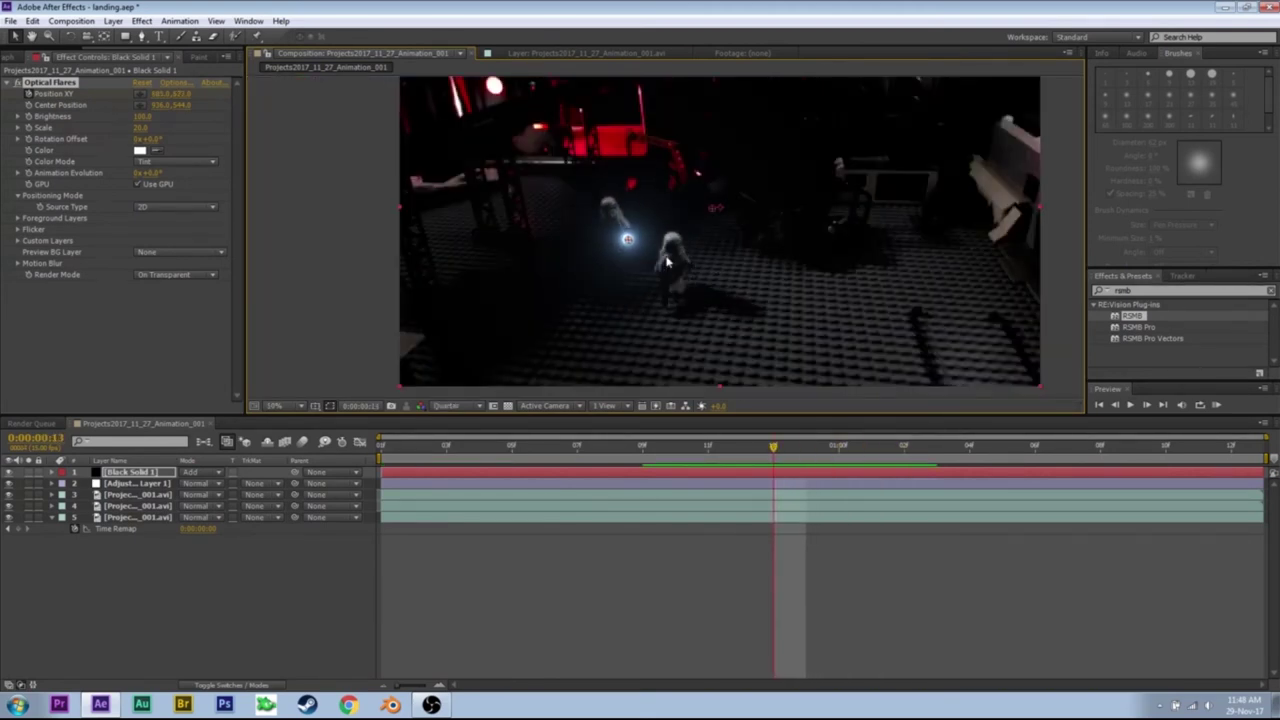
pyautogui.press('pageup')
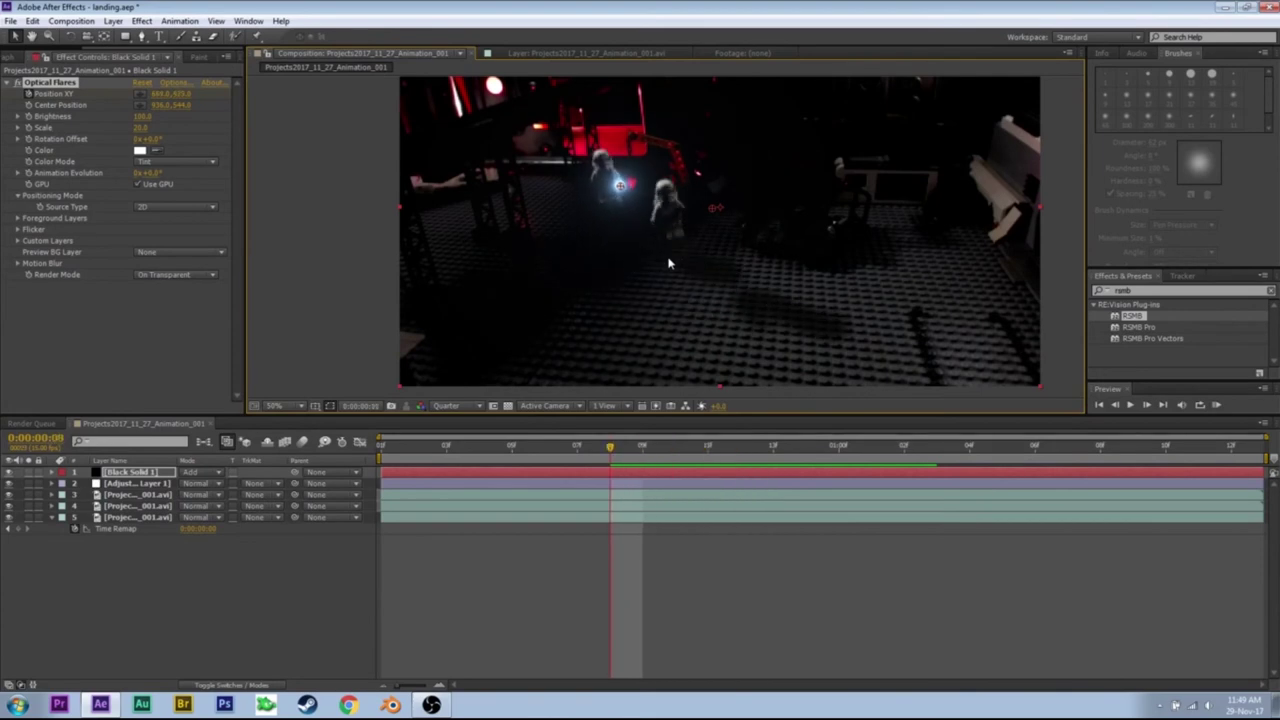
# Set the flare's scale to 10, then open its brightness value for editing
pyautogui.click(146, 128)
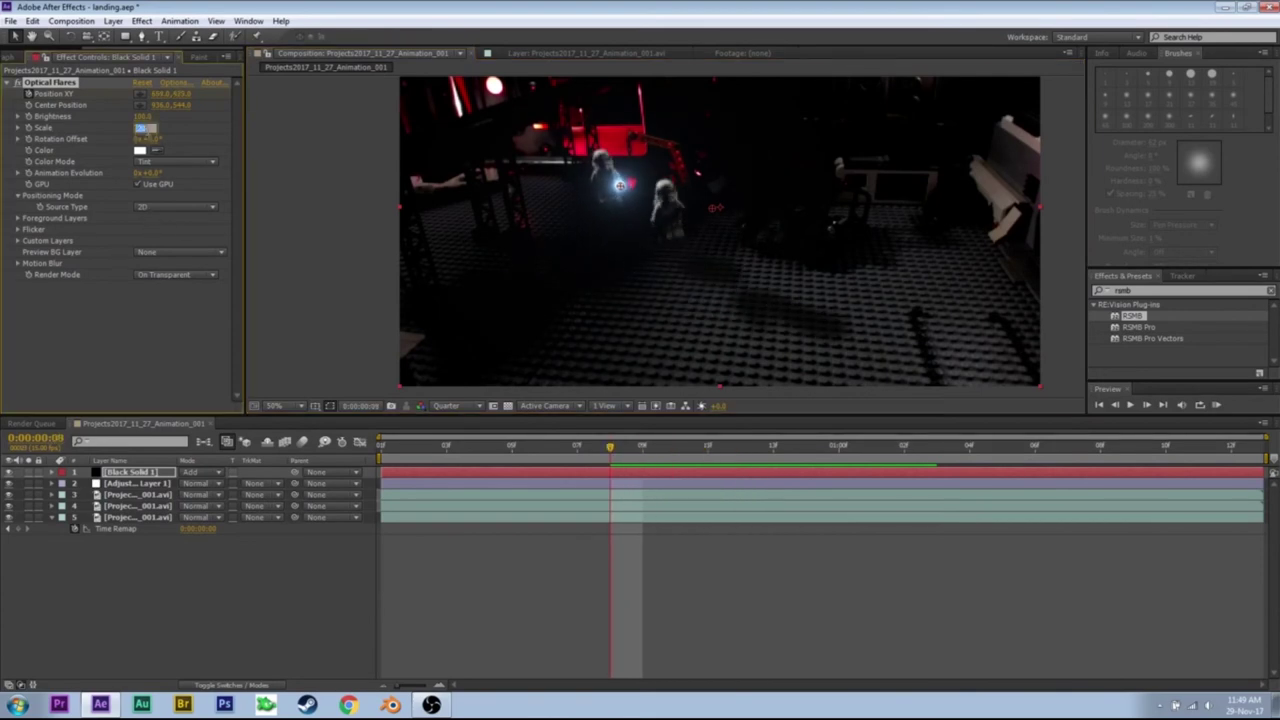
pyautogui.write('10')
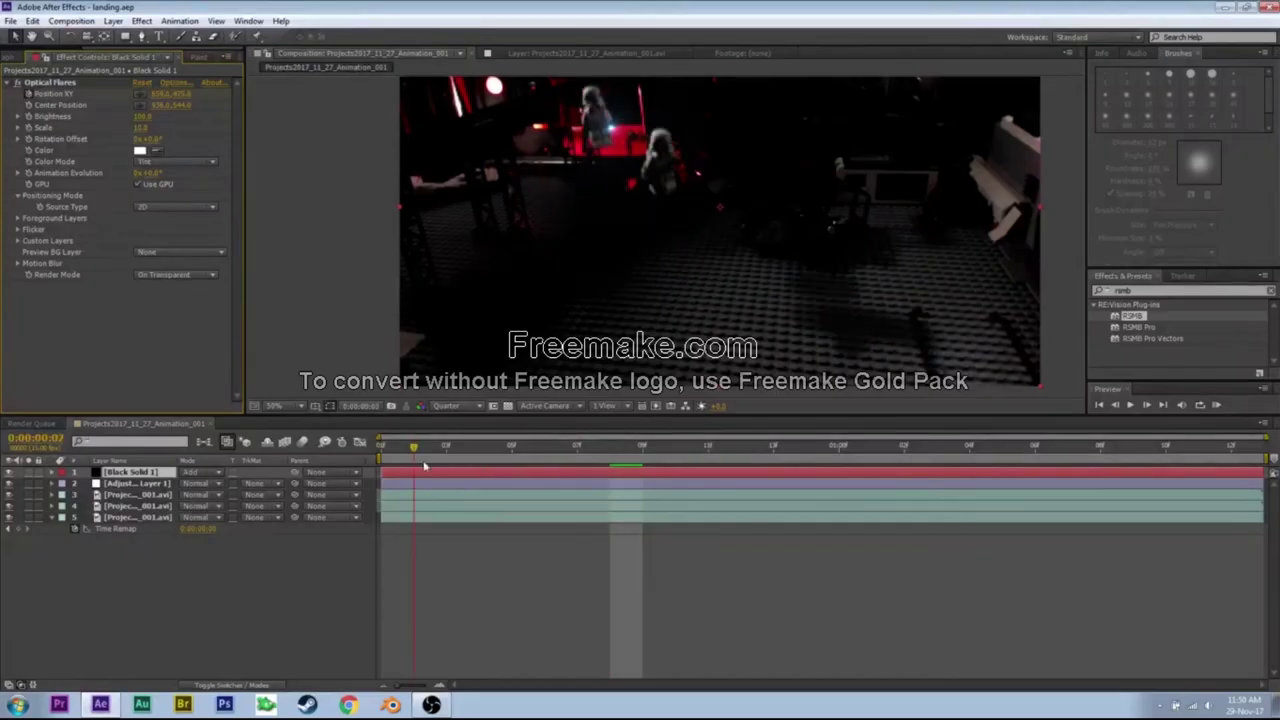
pyautogui.moveTo(423, 460); pyautogui.dragTo(904, 486)
pyautogui.click(144, 117)
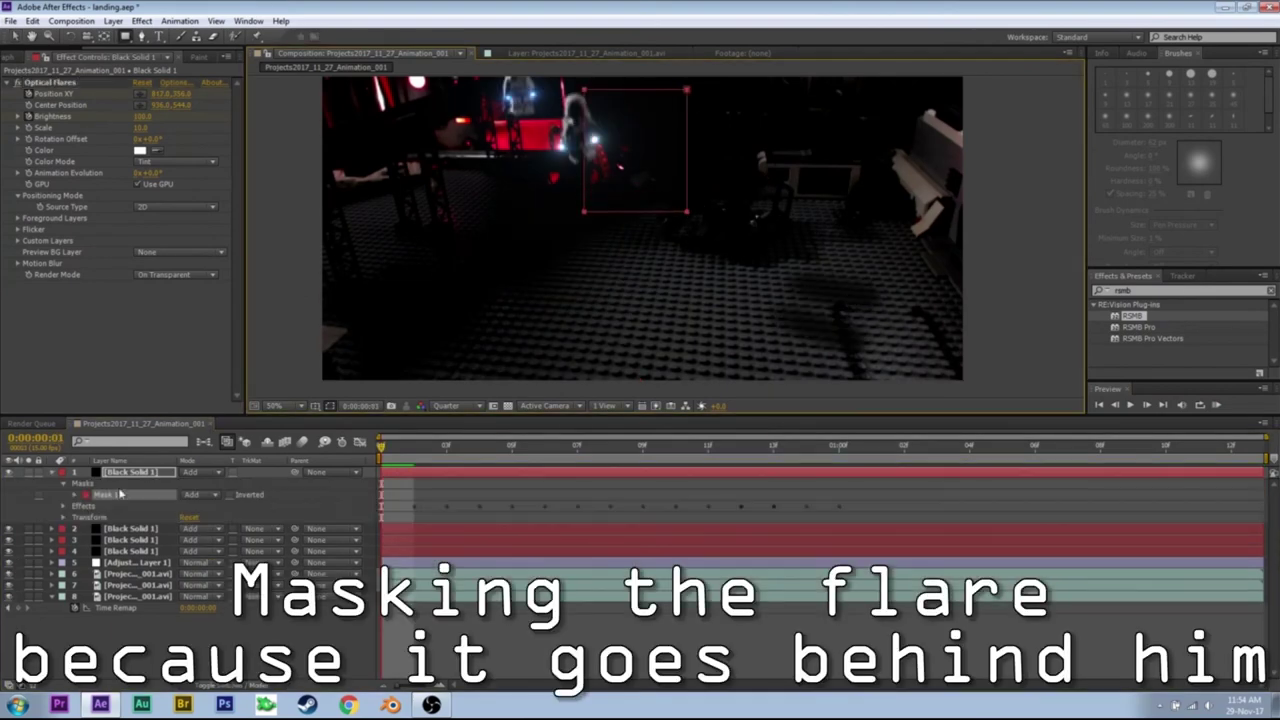
# Select the top flare layer to edit its rectangular mask beside the front stormtrooper
pyautogui.press('v')
pyautogui.click(669, 171)
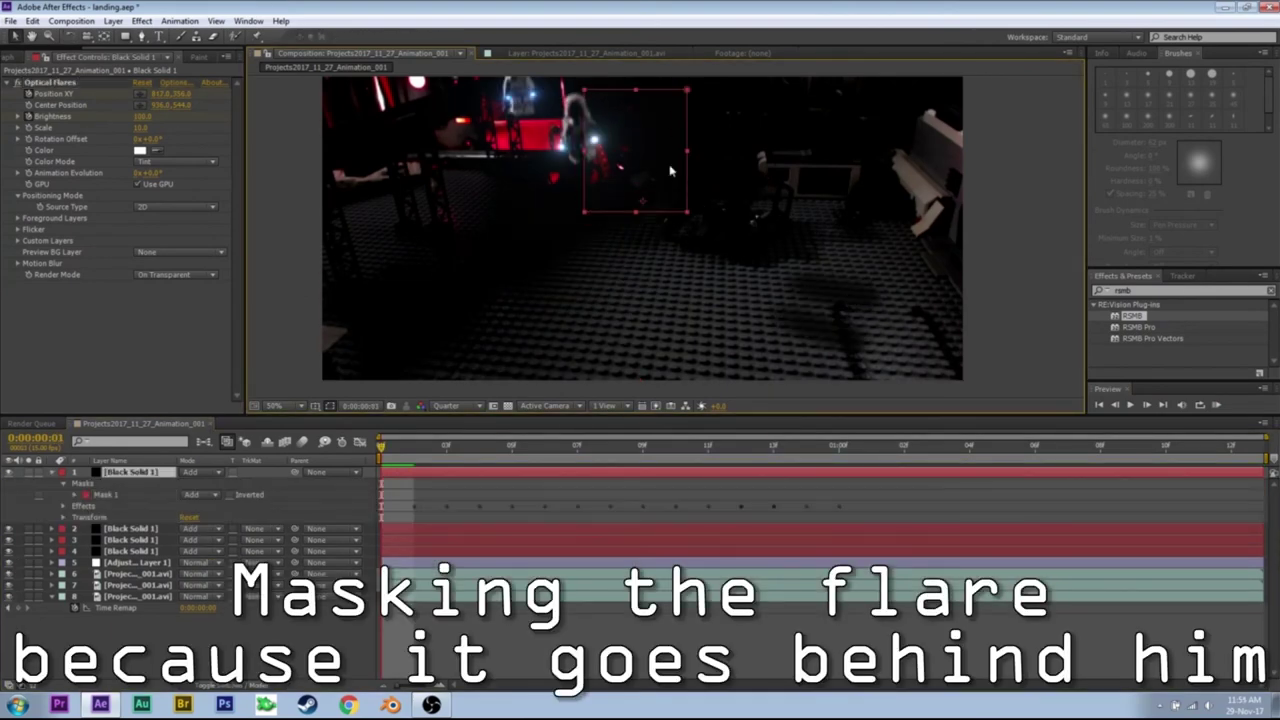
pyautogui.click(148, 471)
pyautogui.press('g')
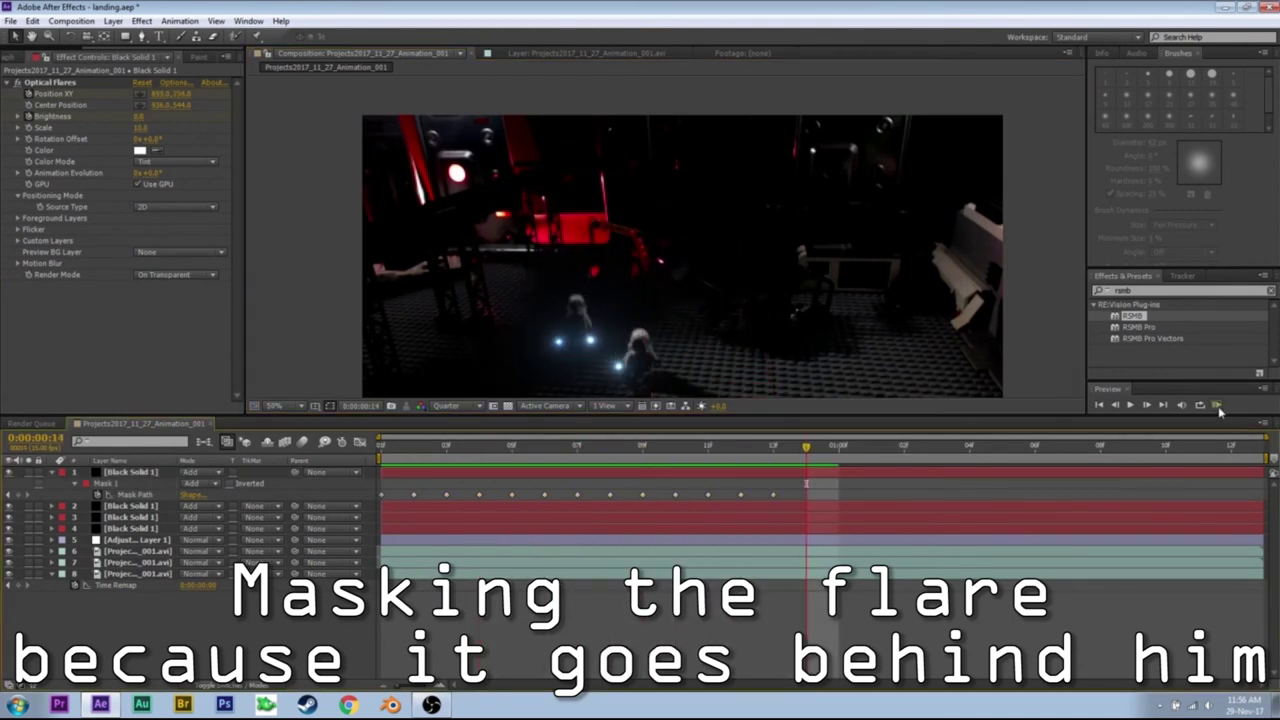
# Preview the masked engine flares across the shot and return to frame 0:00:00:02
pyautogui.click(1217, 406)
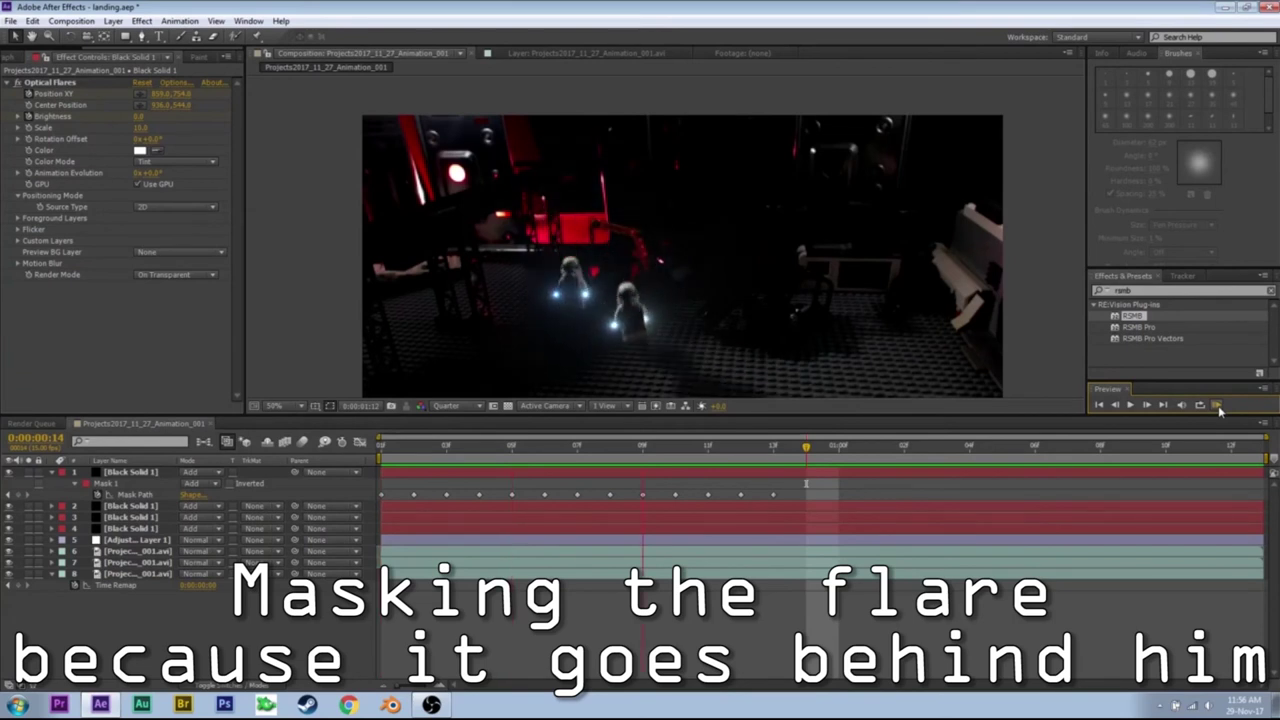
pyautogui.click(577, 447)
pyautogui.click(414, 447)
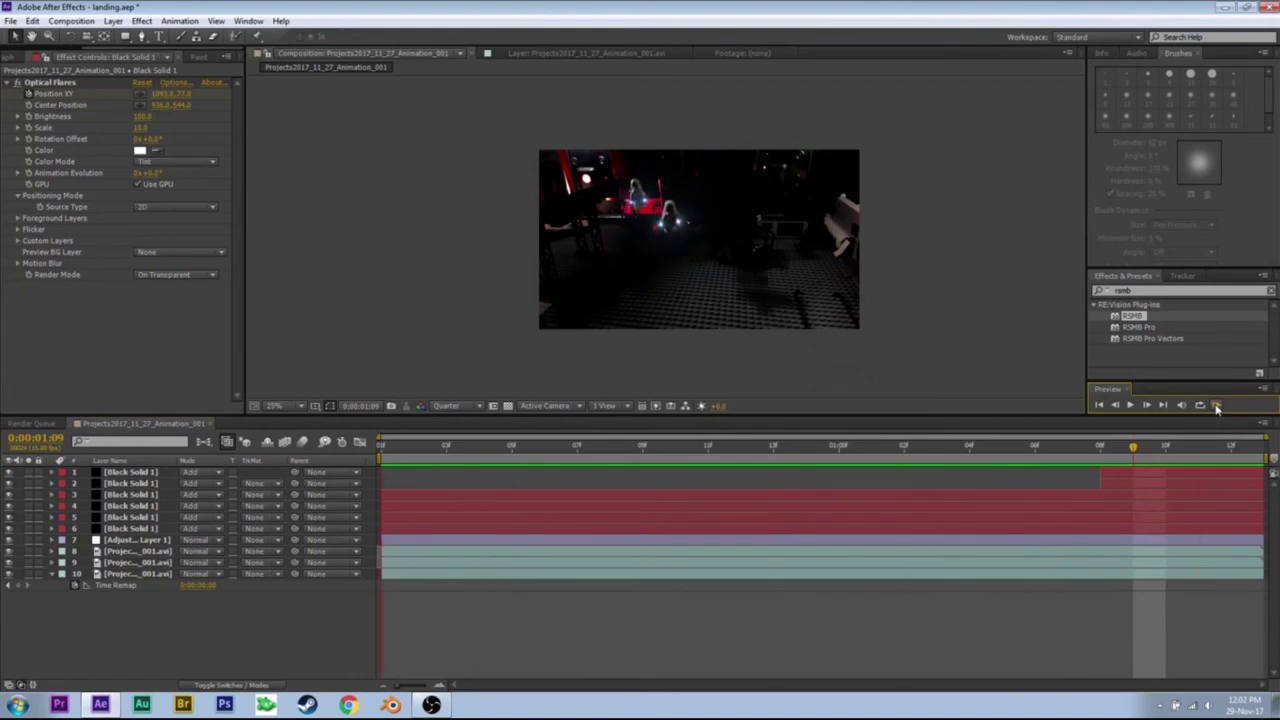
# Create a full-frame black solid above all layers for a vignette
pyautogui.click(112, 23)
pyautogui.moveTo(157, 38)
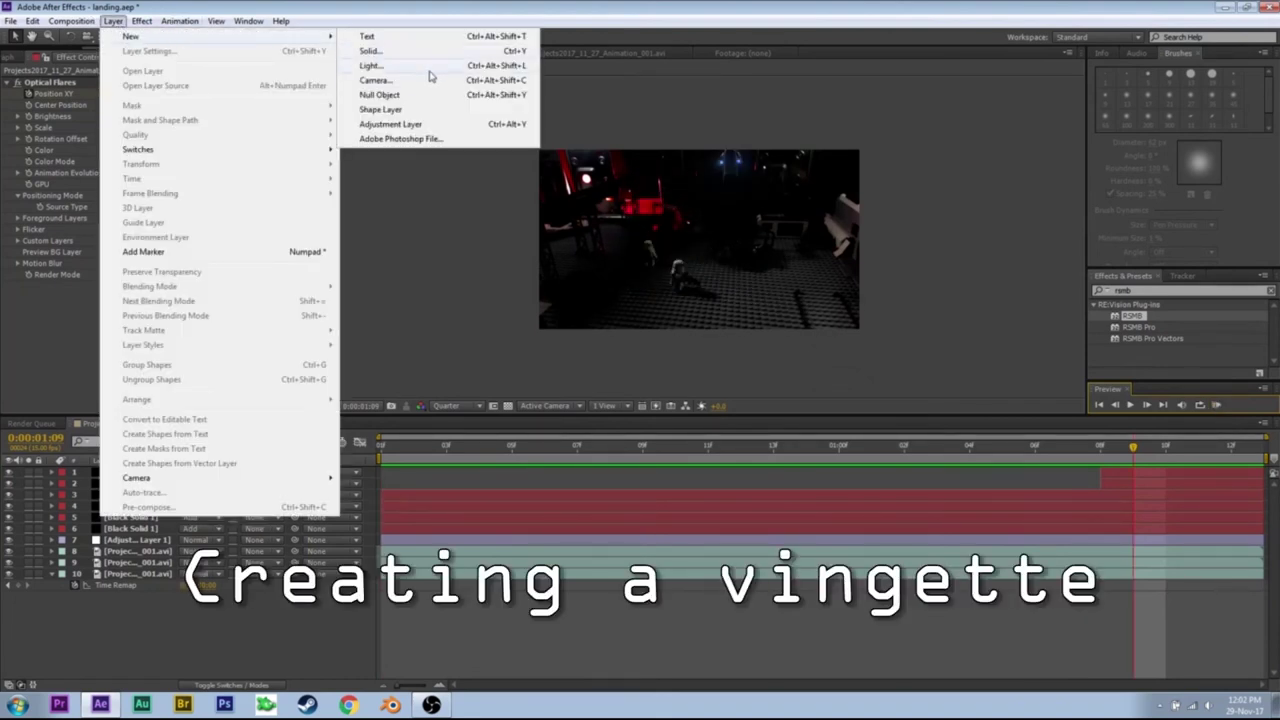
pyautogui.click(411, 55)
pyautogui.click(196, 266)
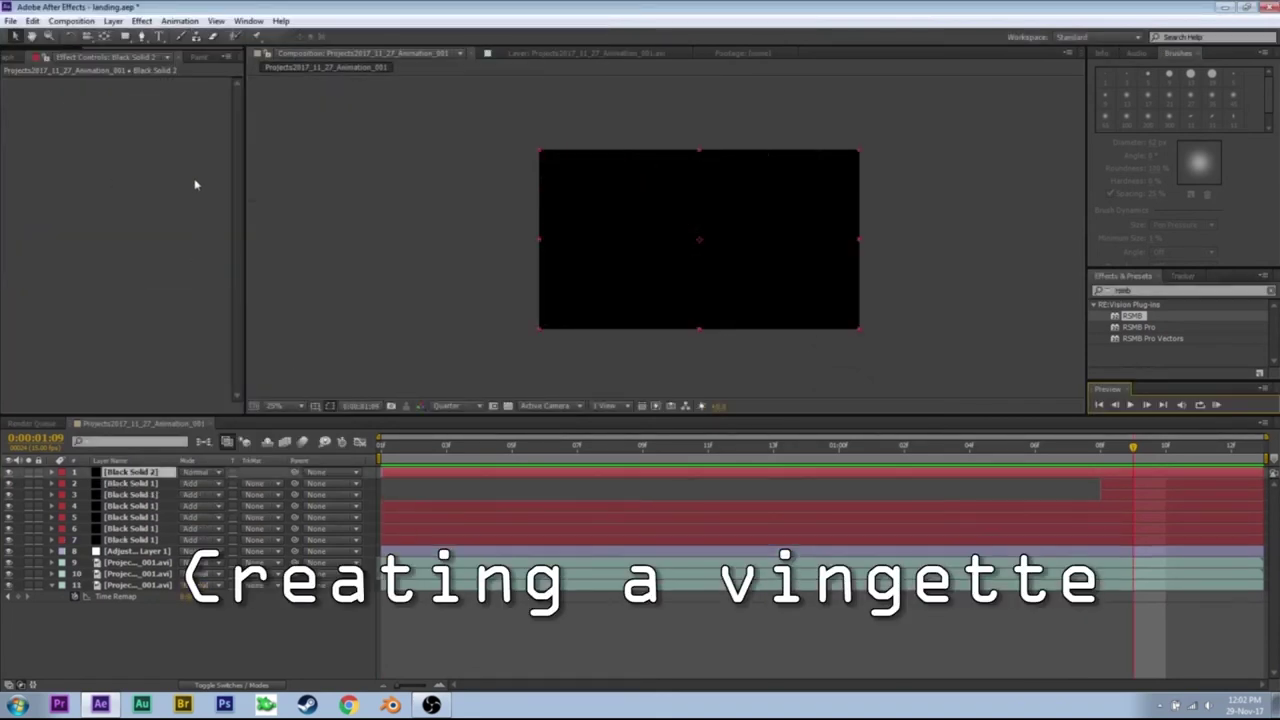
# Draw a frame-filling inverted elliptical mask on the black solid and feather its edge
pyautogui.moveTo(125, 36); pyautogui.dragTo(172, 74)
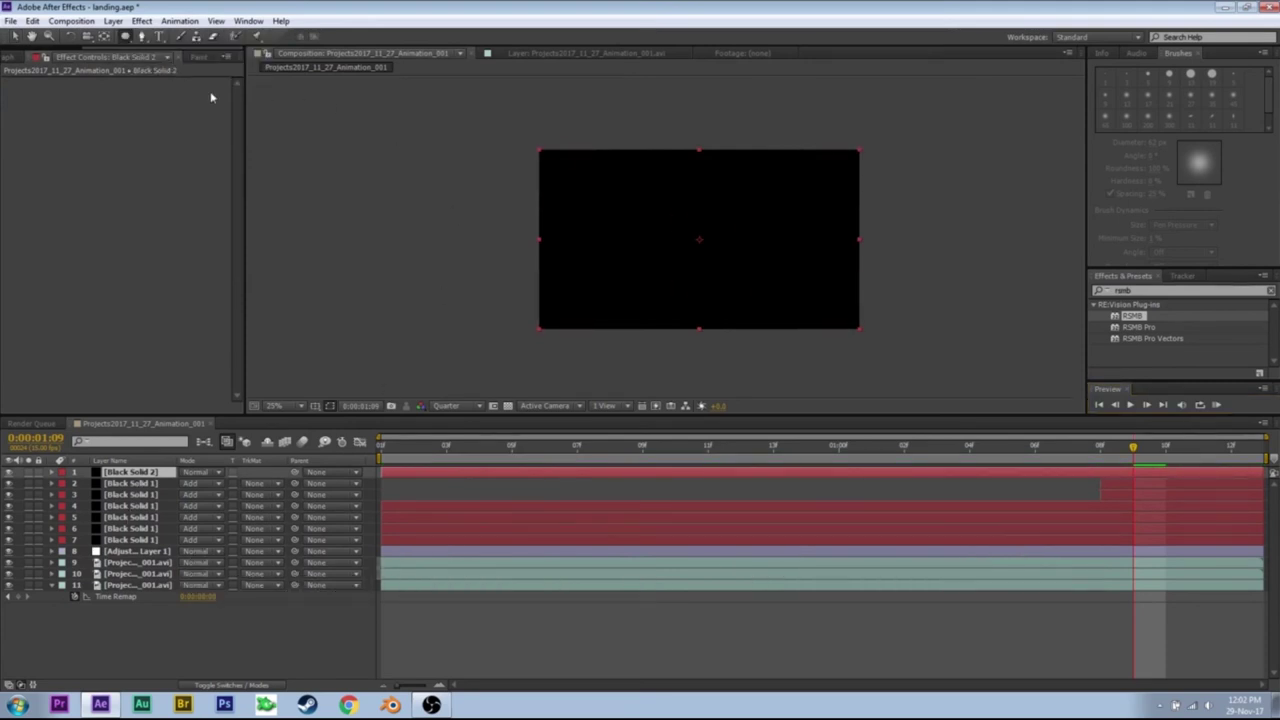
pyautogui.moveTo(535, 149); pyautogui.dragTo(864, 327)
pyautogui.click(230, 494)
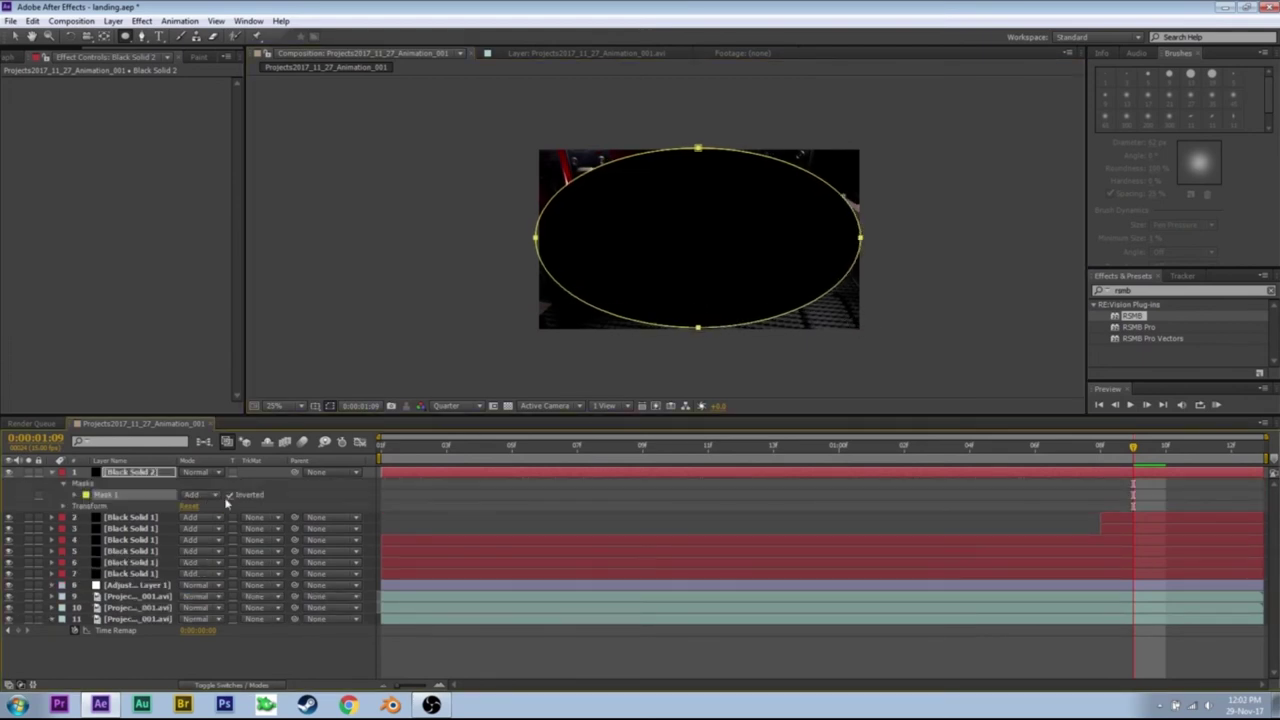
pyautogui.press('f')
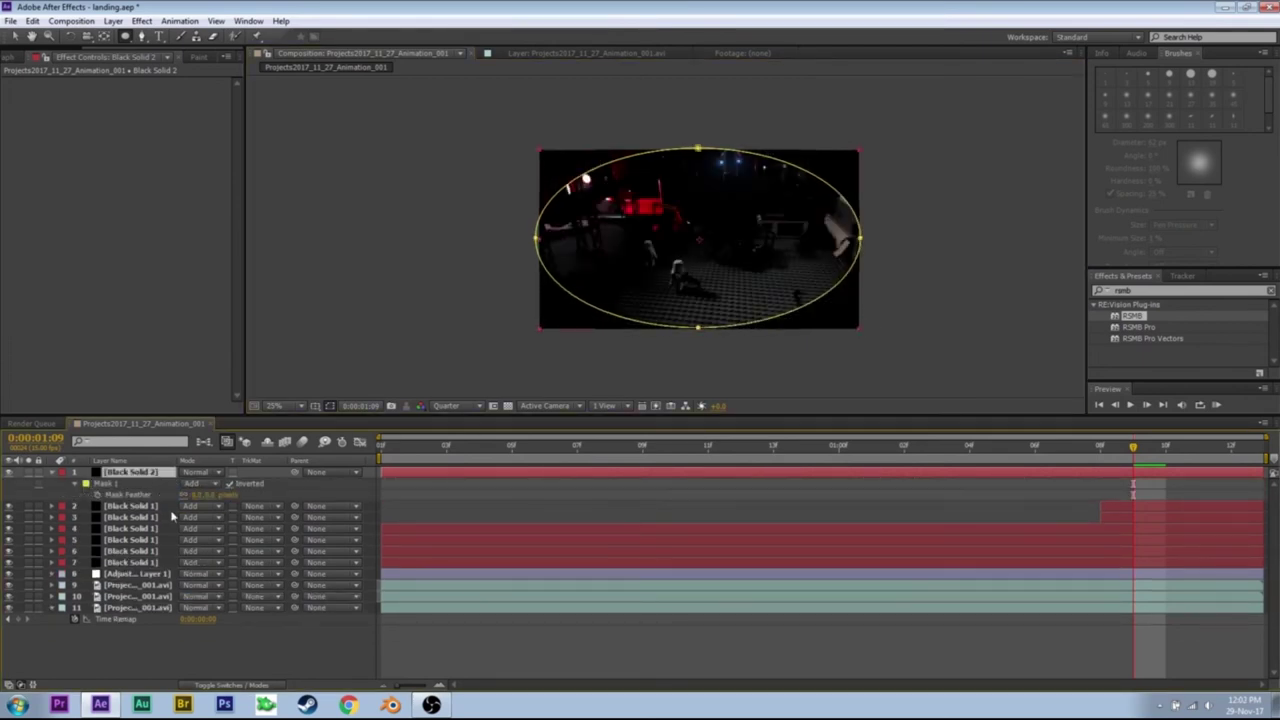
pyautogui.moveTo(210, 495); pyautogui.dragTo(236, 495)
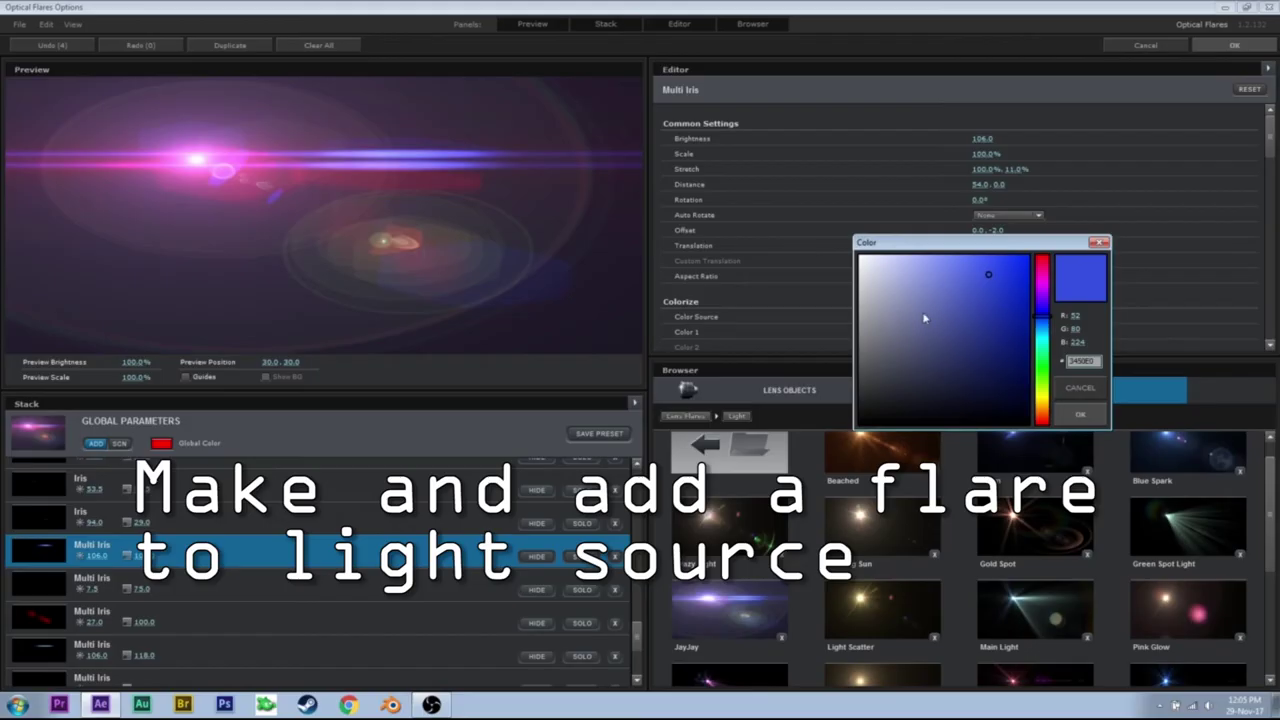
# Shift the hue of the selected Multi Iris element's colour toward red in the Optical Flares options
pyautogui.click(1044, 266)
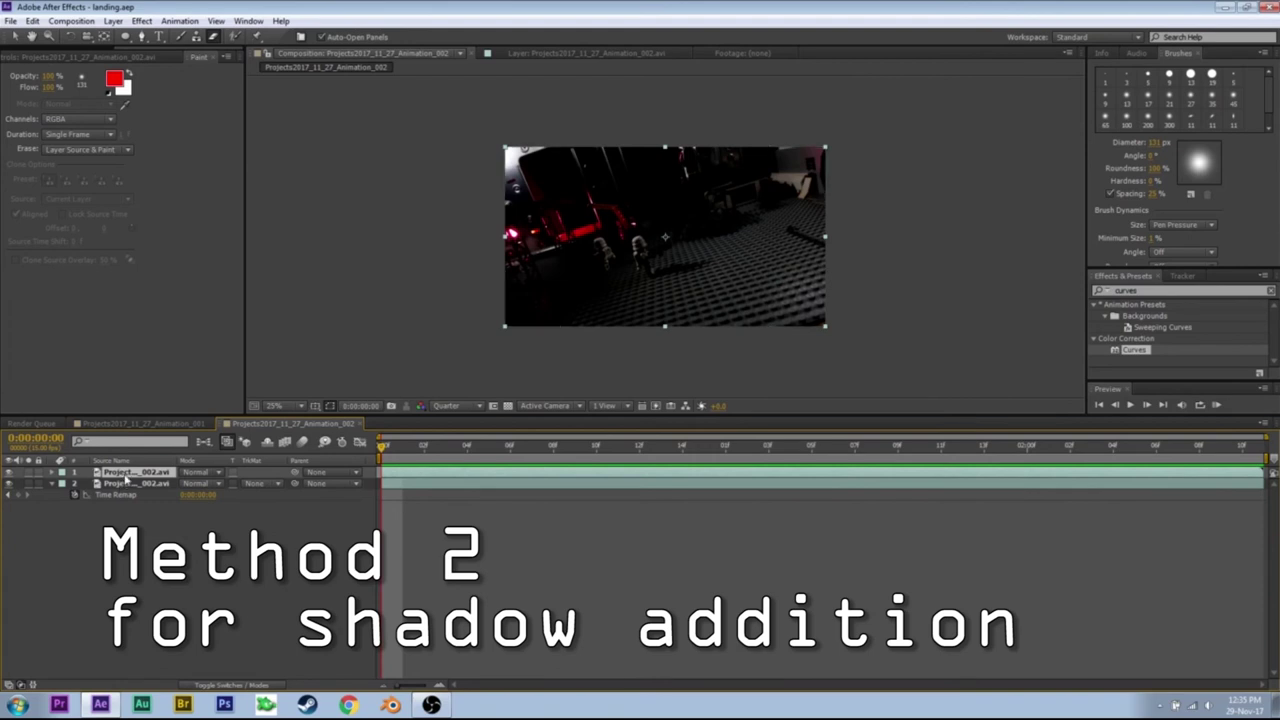
# Duplicate the top Animation_002 footage layer and delete the Paint effect from the copy
pyautogui.hotkey('ctrl', 'd')
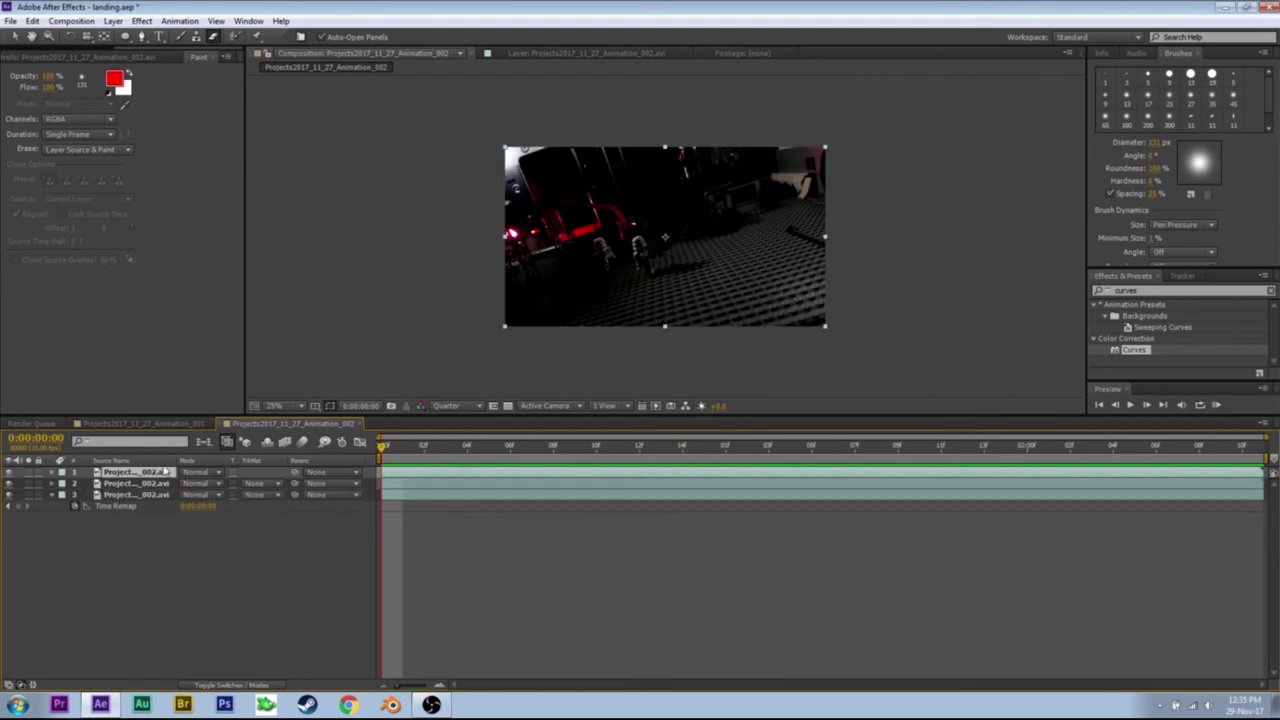
pyautogui.click(50, 56)
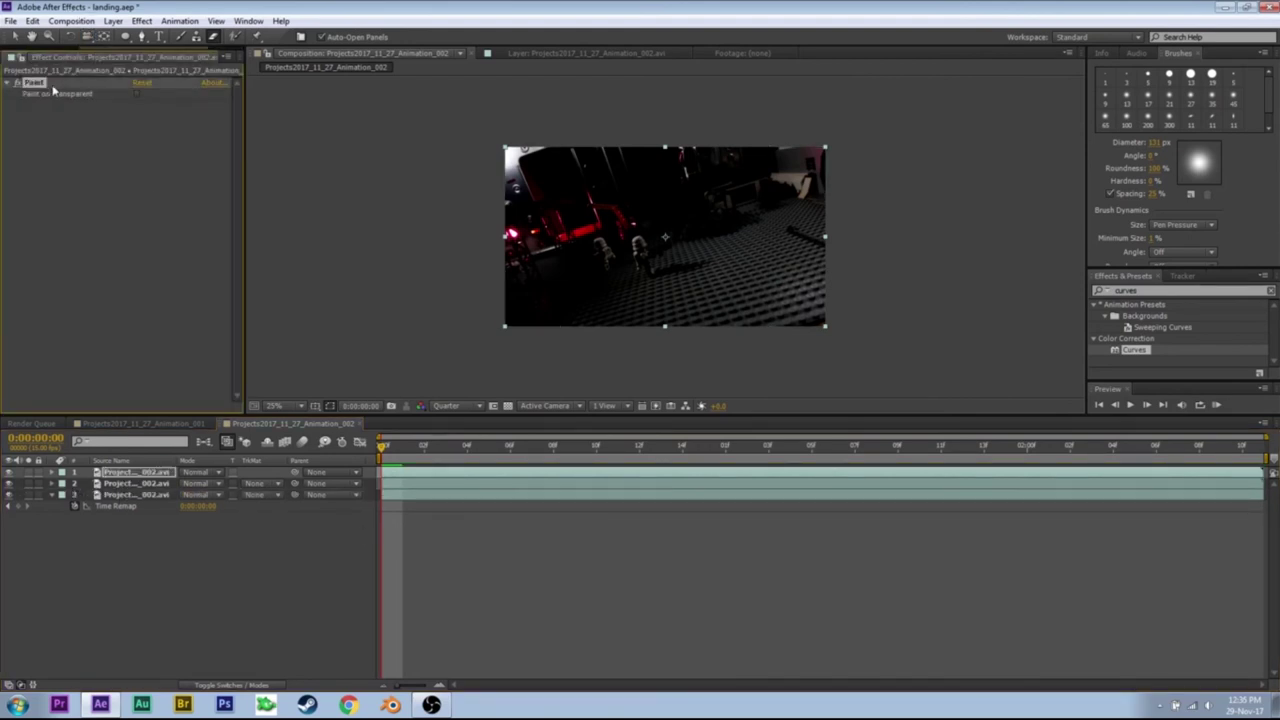
pyautogui.press('Delete')
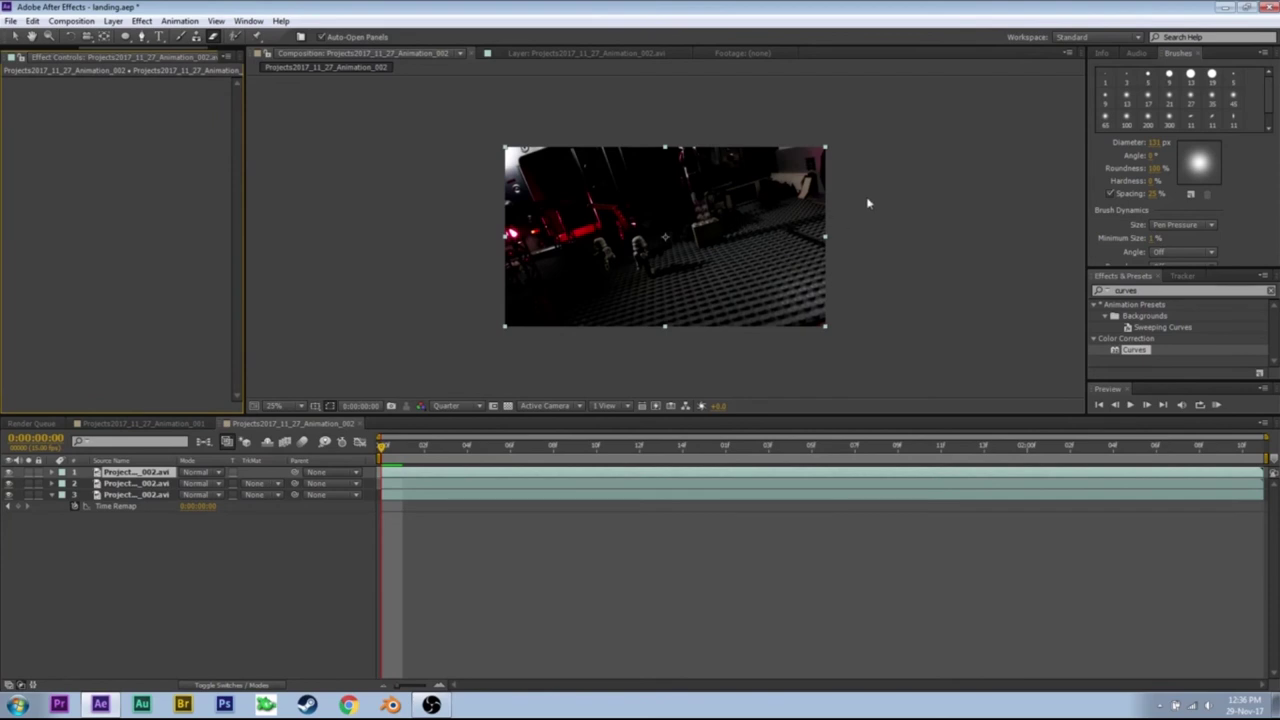
pyautogui.click(125, 462)
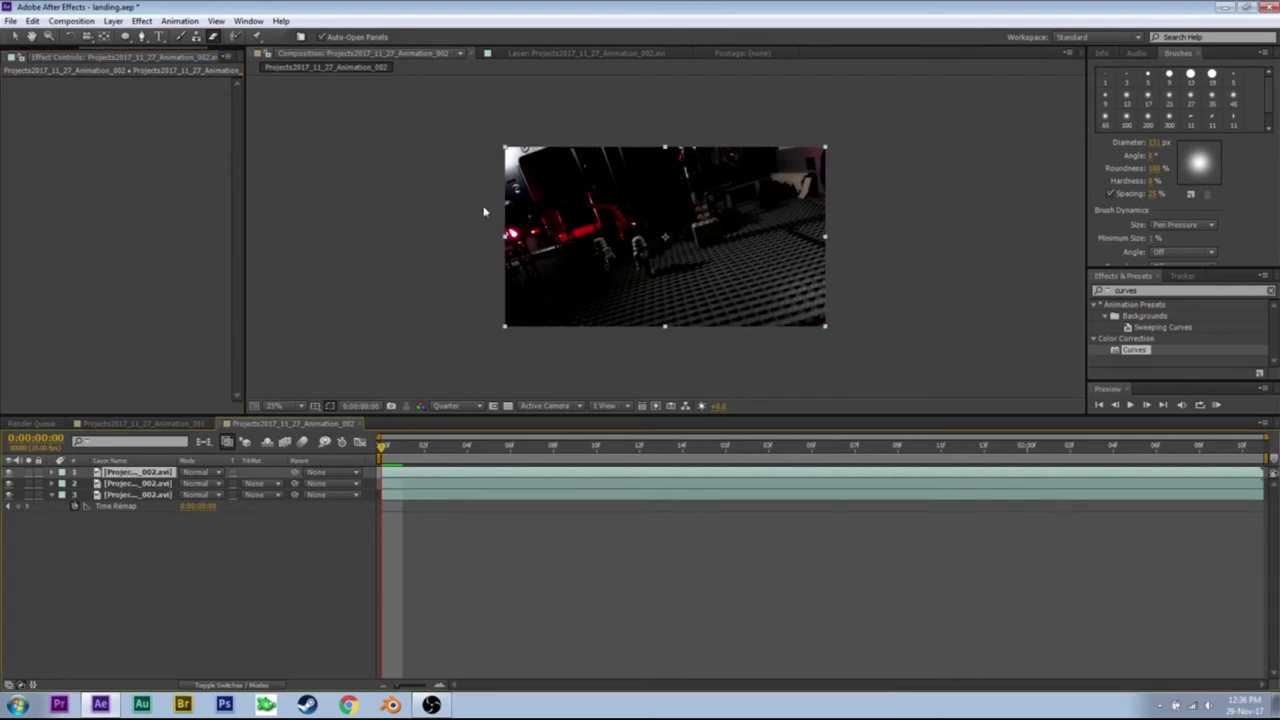
# Draw an elliptical mask on the duplicated layer over the brick floor at the frame's right edge
pyautogui.press('g')
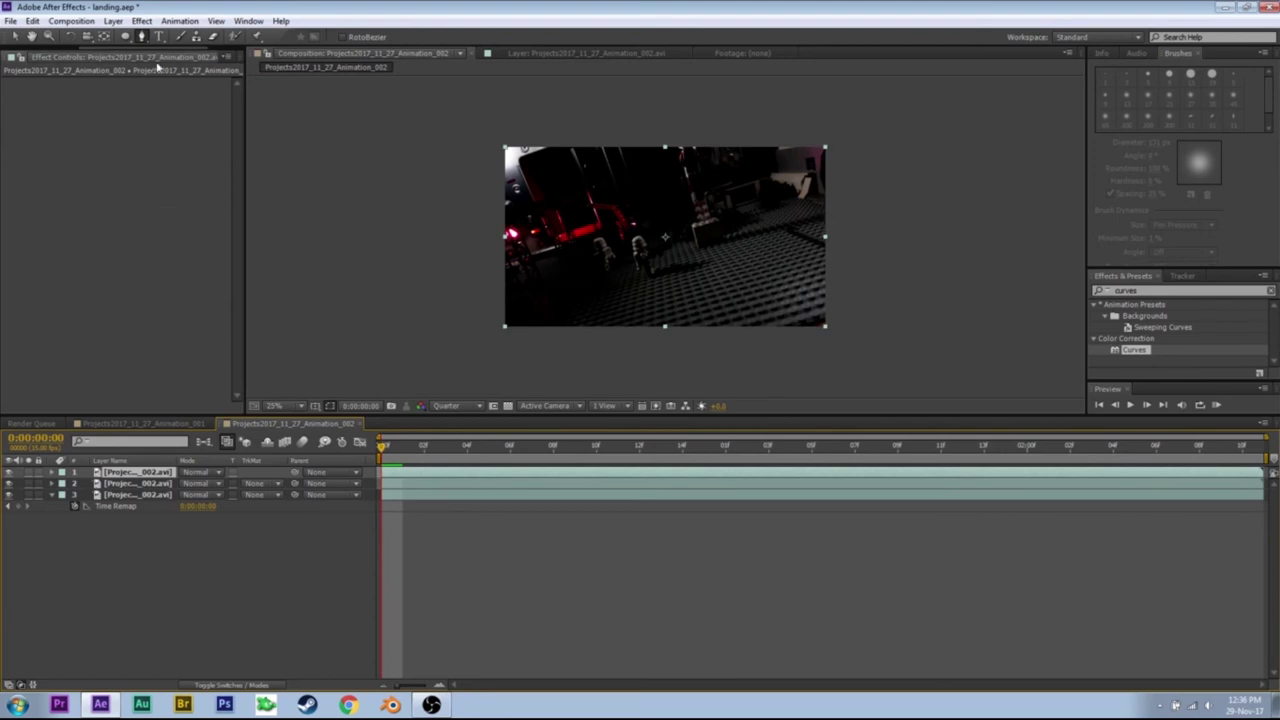
pyautogui.click(126, 38)
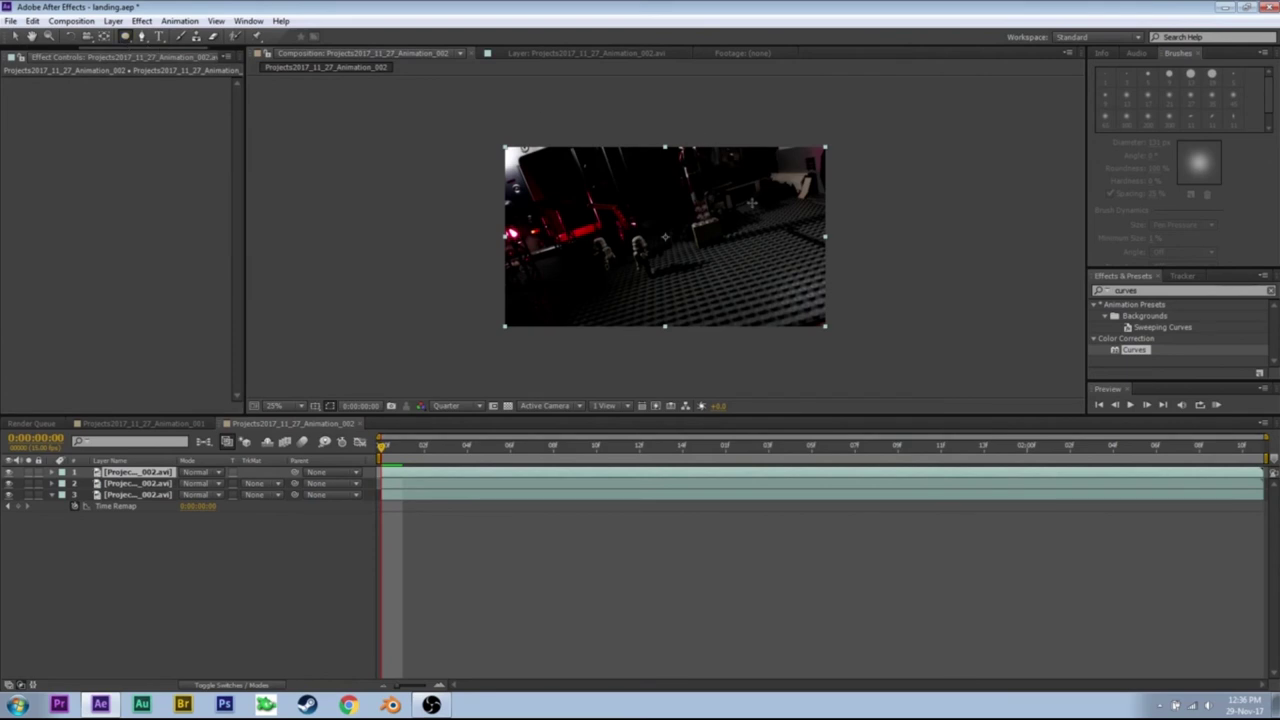
pyautogui.moveTo(751, 203); pyautogui.dragTo(858, 240)
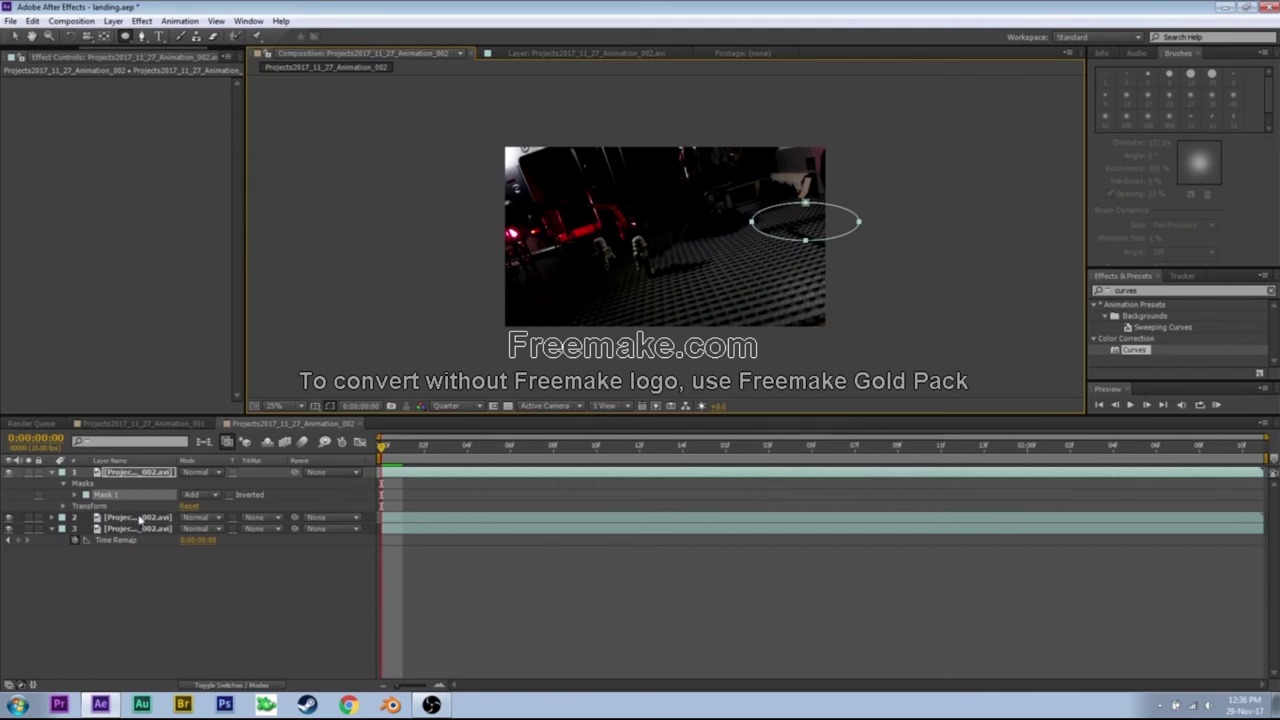
# Reshape the elliptical floor mask by moving its points, pulling the right side inward and upward
pyautogui.press('v')
pyautogui.click(142, 475)
pyautogui.click(86, 495)
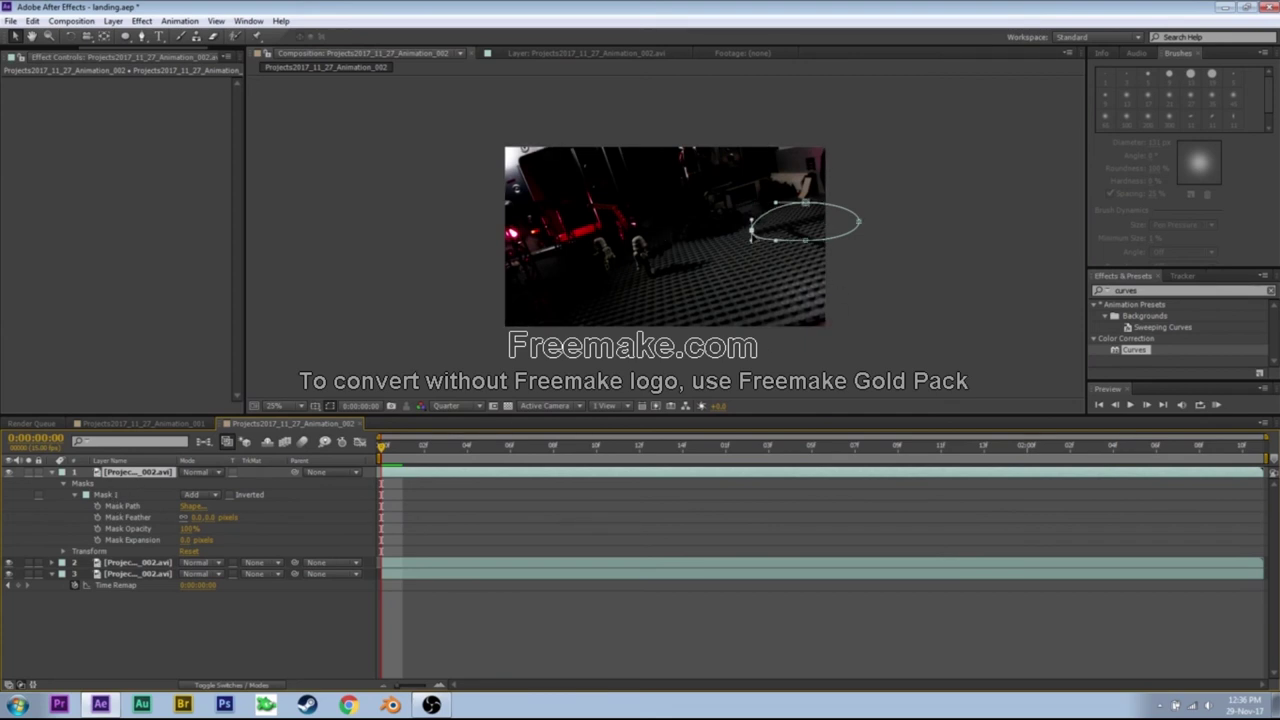
pyautogui.moveTo(858, 221); pyautogui.dragTo(813, 240)
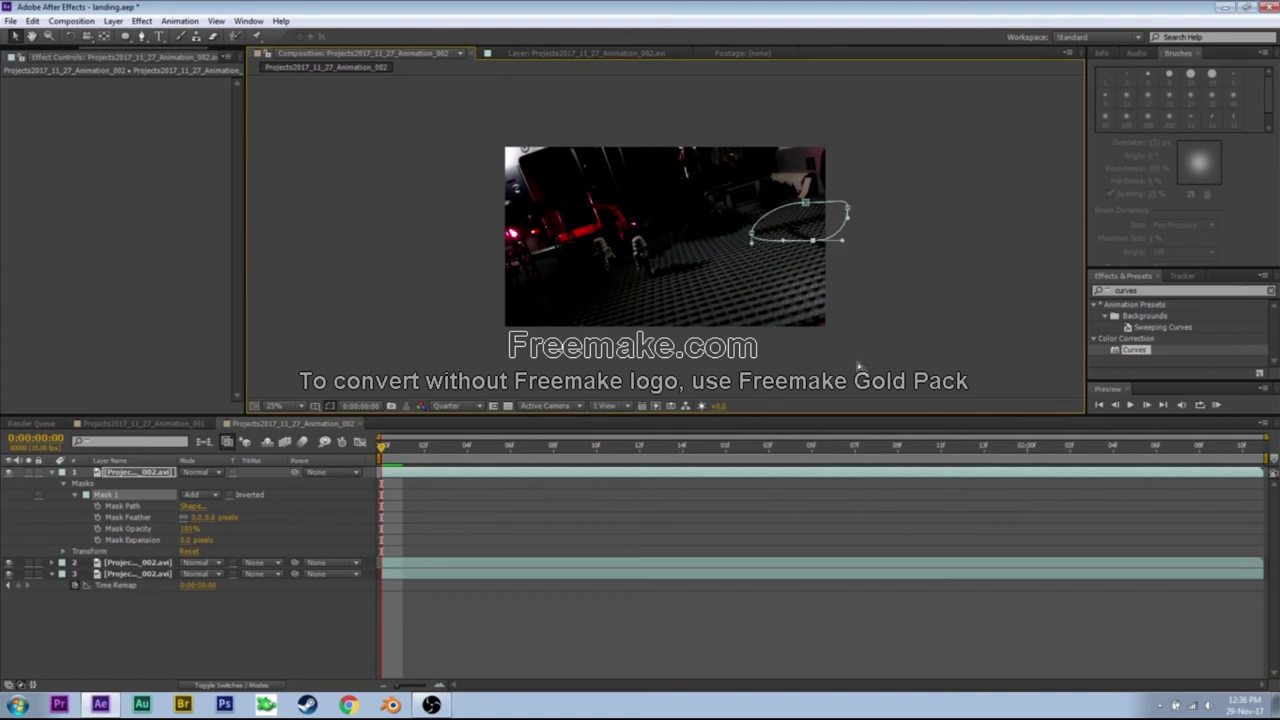
# Start keyframing the floor mask's path at frame 0:00:00:01 and return to the first frame
pyautogui.press('space')
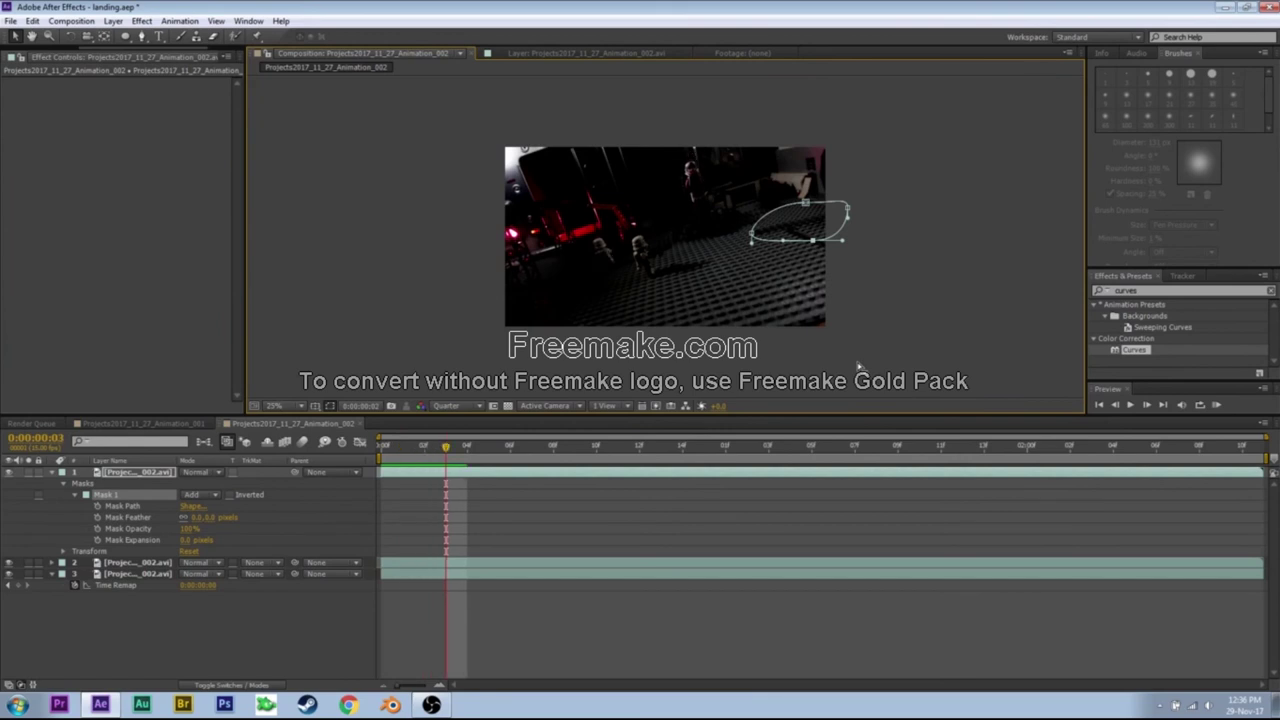
pyautogui.press('pageup')
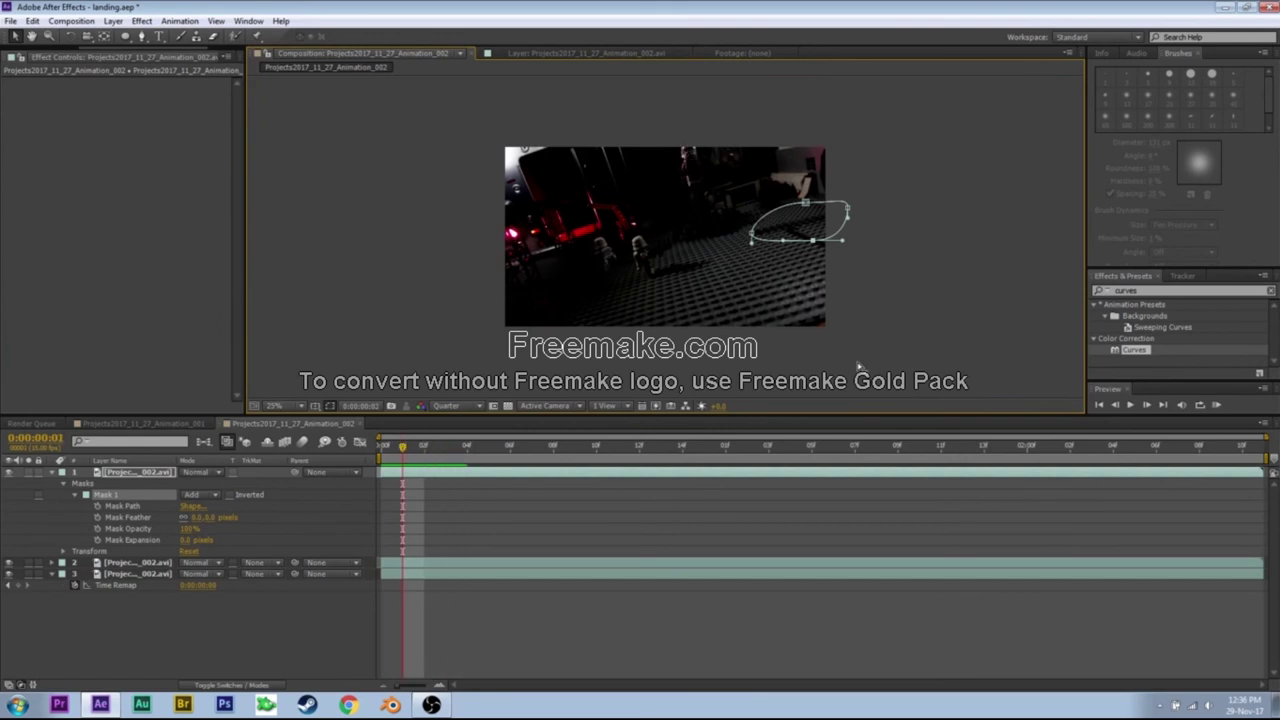
pyautogui.click(121, 508)
pyautogui.click(97, 507)
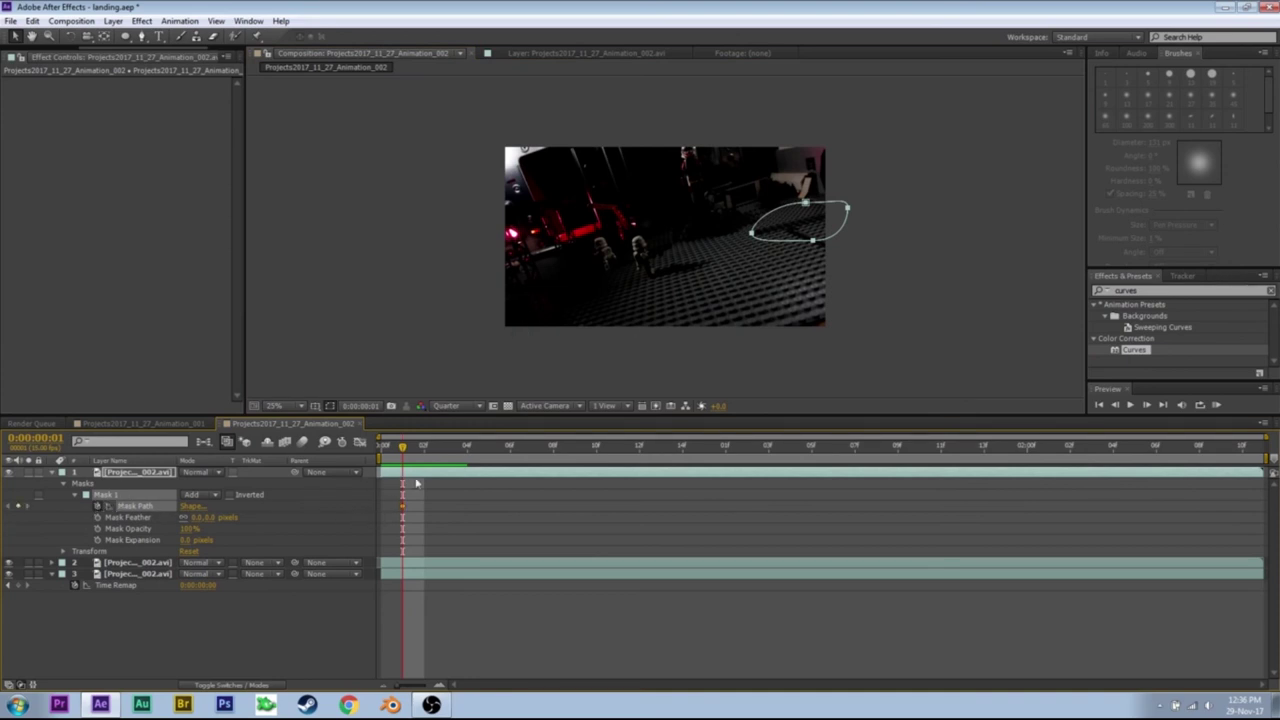
pyautogui.press('Home')
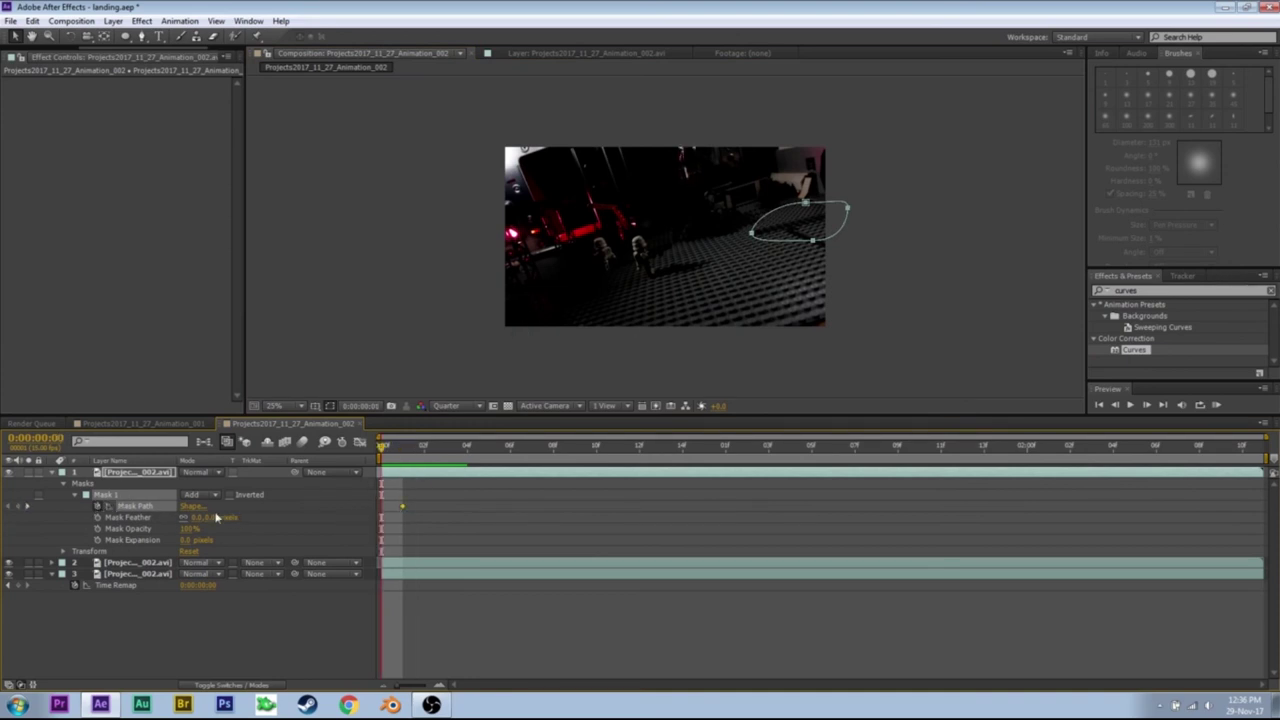
# Keyframe the floor mask's path at the first frame and at 0:00:00:08, shifting the mask with the brick floor shadow at each keyframe
pyautogui.click(24, 507)
pyautogui.moveTo(758, 242); pyautogui.dragTo(843, 226)
pyautogui.press('pagedown')
pyautogui.press('pagedown')
pyautogui.press('pagedown')
pyautogui.press('pagedown')
pyautogui.press('pagedown')
pyautogui.press('pagedown')
pyautogui.press('pagedown')
pyautogui.press('pagedown')
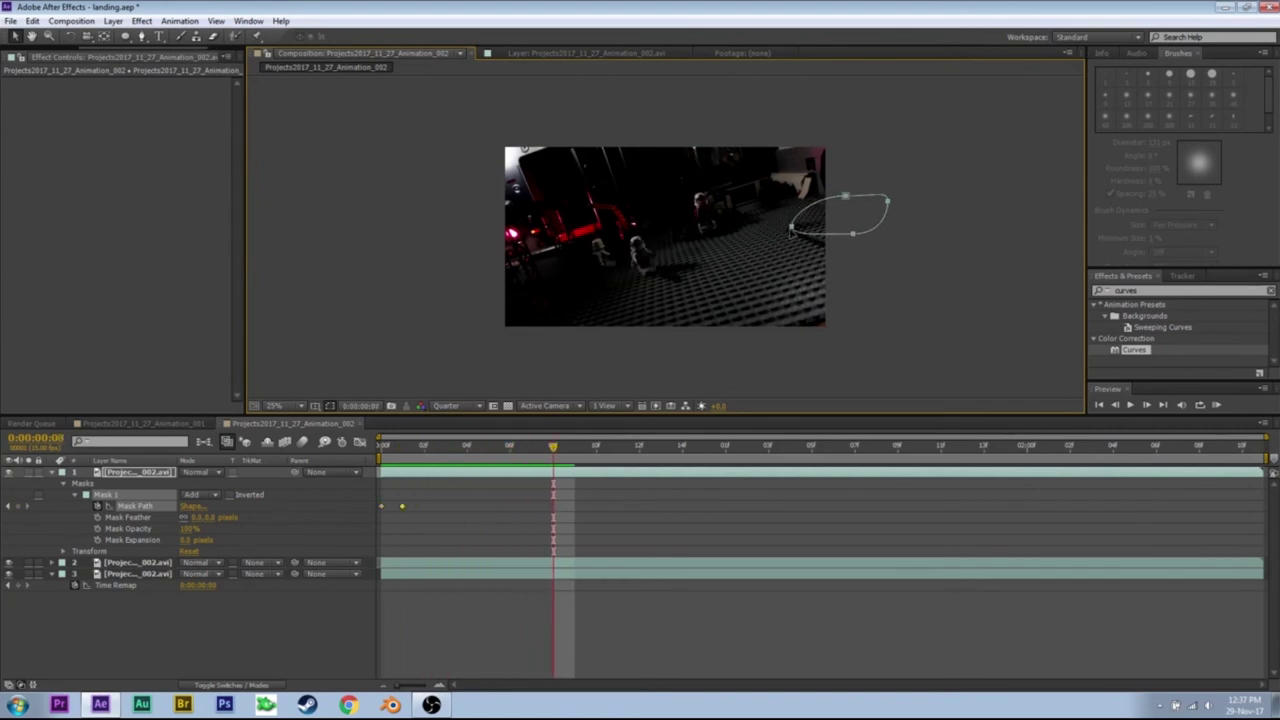
pyautogui.moveTo(792, 228); pyautogui.dragTo(714, 251)
# Continue the floor mask's path animation with keyframes at 0:00:00:14, 0:00:01:03 and 0:00:01:07, following the shadow
pyautogui.press('pagedown')
pyautogui.press('pagedown')
pyautogui.press('pagedown')
pyautogui.press('pagedown')
pyautogui.press('pagedown')
pyautogui.press('pagedown')
pyautogui.press('pagedown')
pyautogui.press('pagedown')
pyautogui.press('pagedown')
pyautogui.press('pagedown')
pyautogui.press('pagedown')
pyautogui.press('pagedown')
pyautogui.press('pagedown')
pyautogui.press('pagedown')
# Trim the end of the masked footage layer at 0:00:01:08 and check the mask at 0:00:00:14
pyautogui.moveTo(848, 463); pyautogui.dragTo(877, 455)
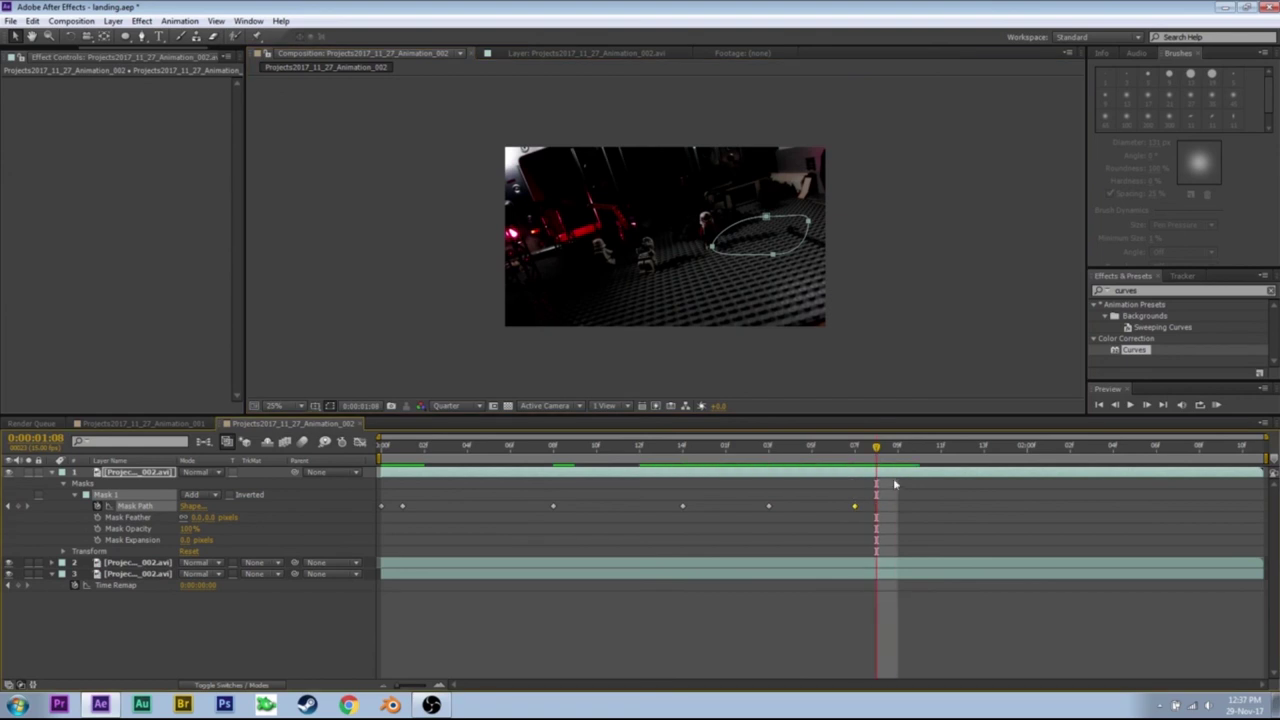
pyautogui.hotkey('alt', ']')
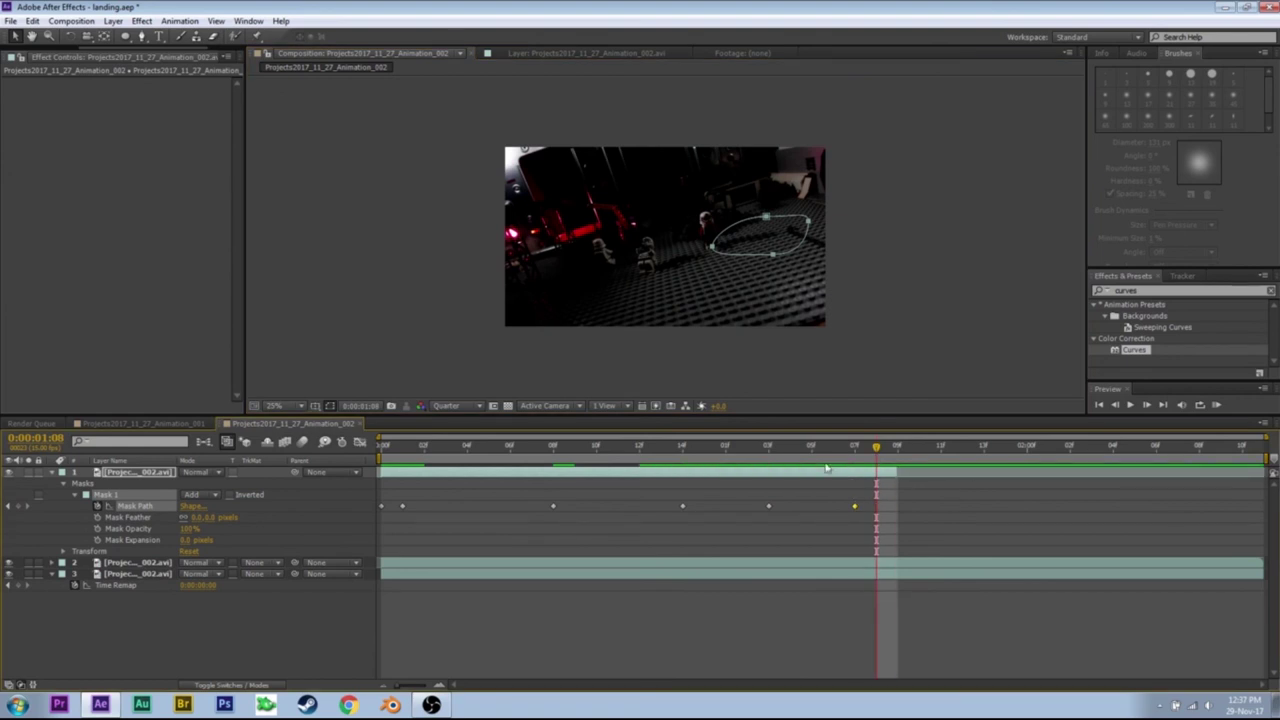
pyautogui.moveTo(877, 452); pyautogui.dragTo(685, 512)
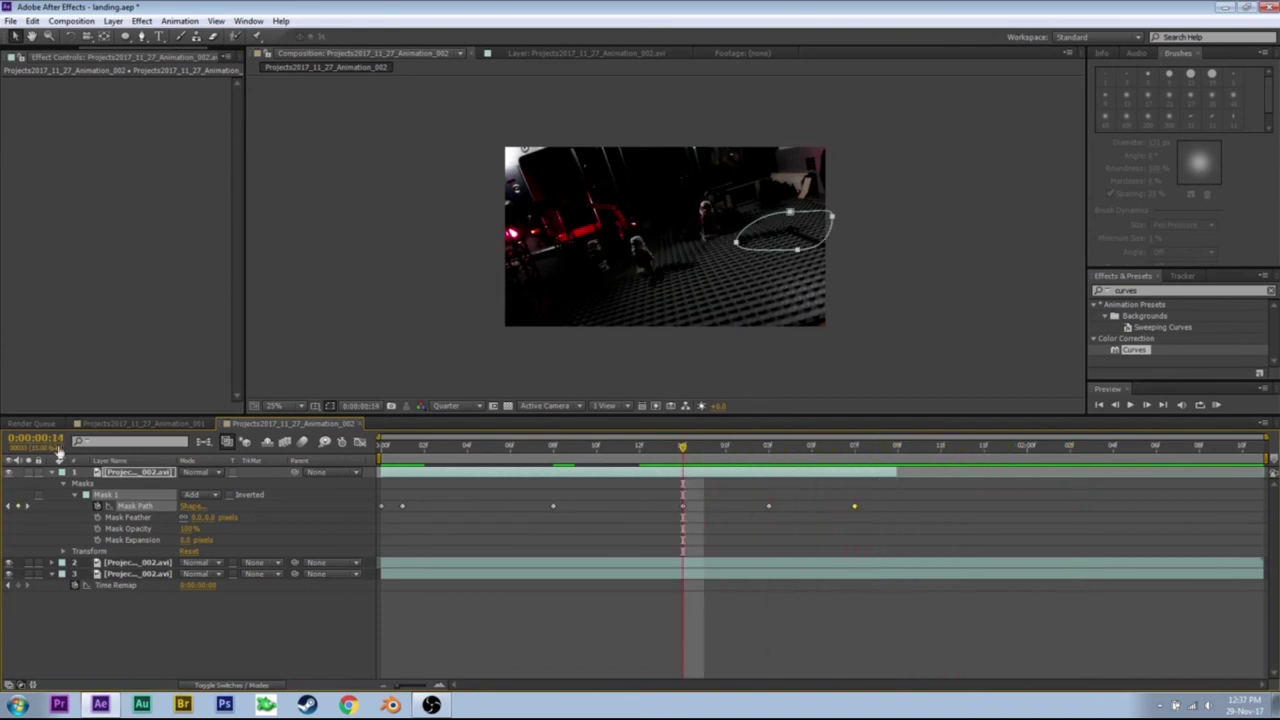
# Set the floor mask's feather to 74 pixels and preview the shot
pyautogui.click(125, 516)
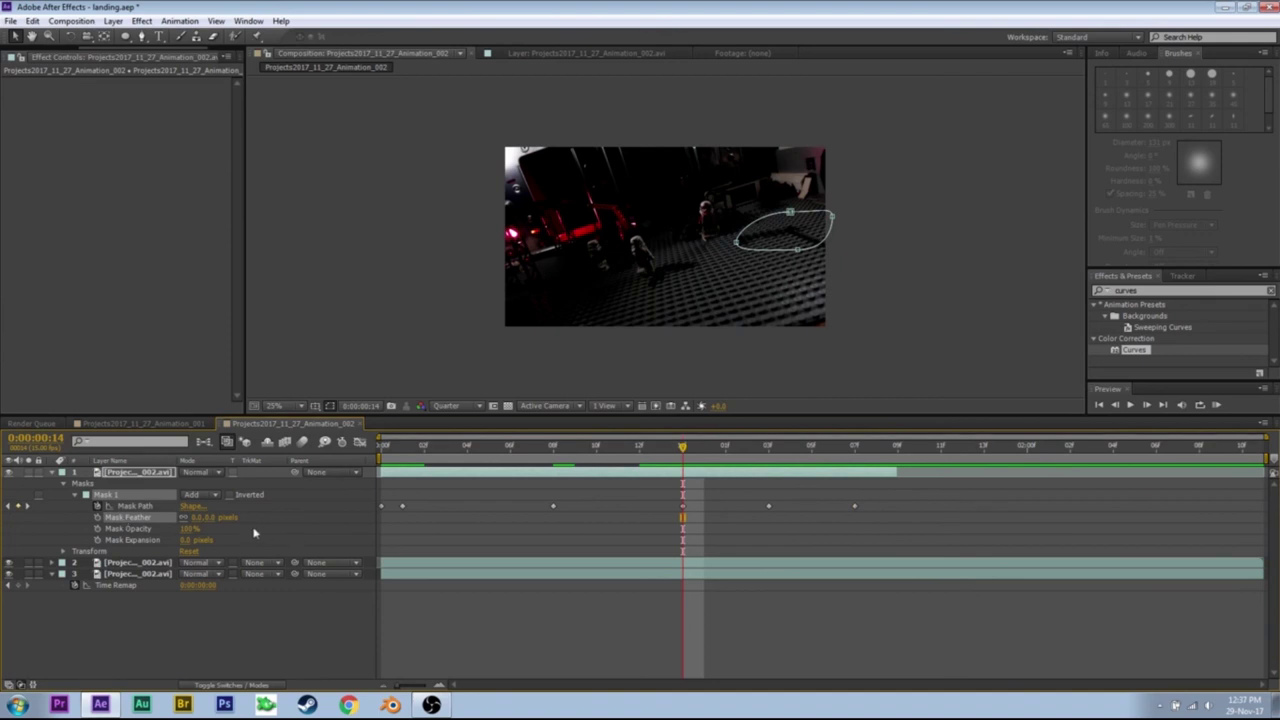
pyautogui.click(210, 519)
pyautogui.write('30')
pyautogui.press('Return')
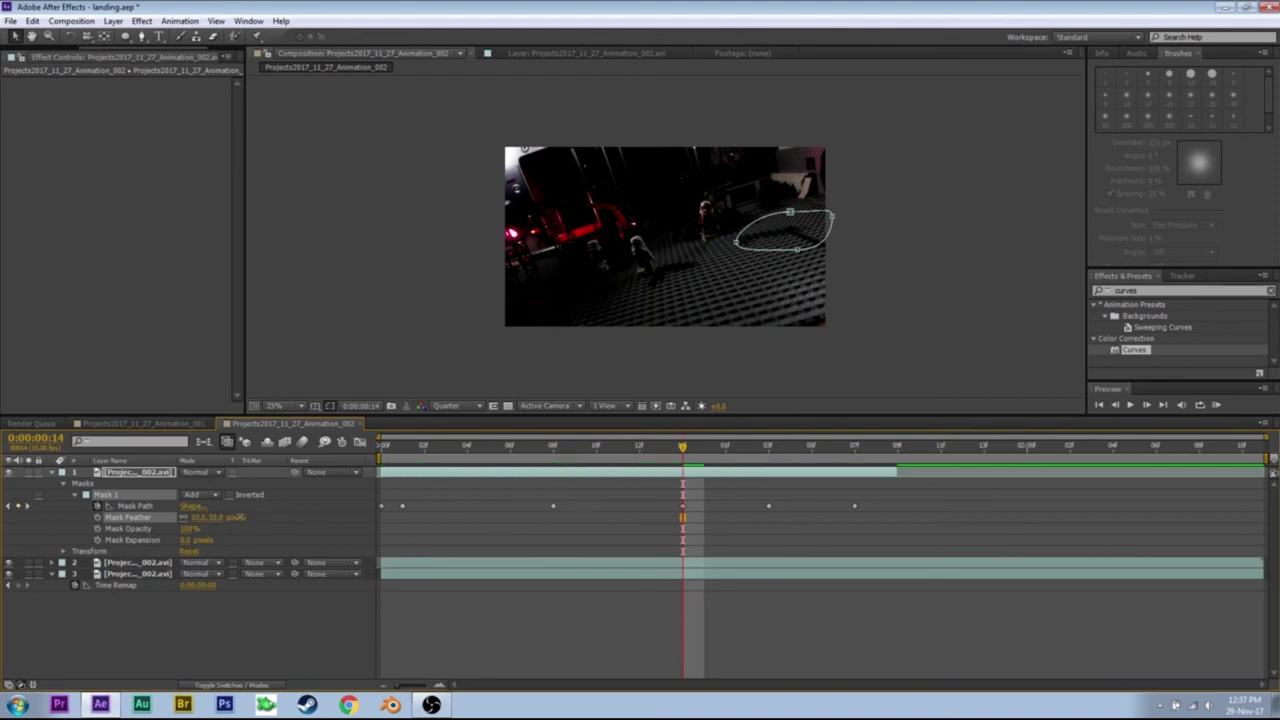
pyautogui.click(274, 631)
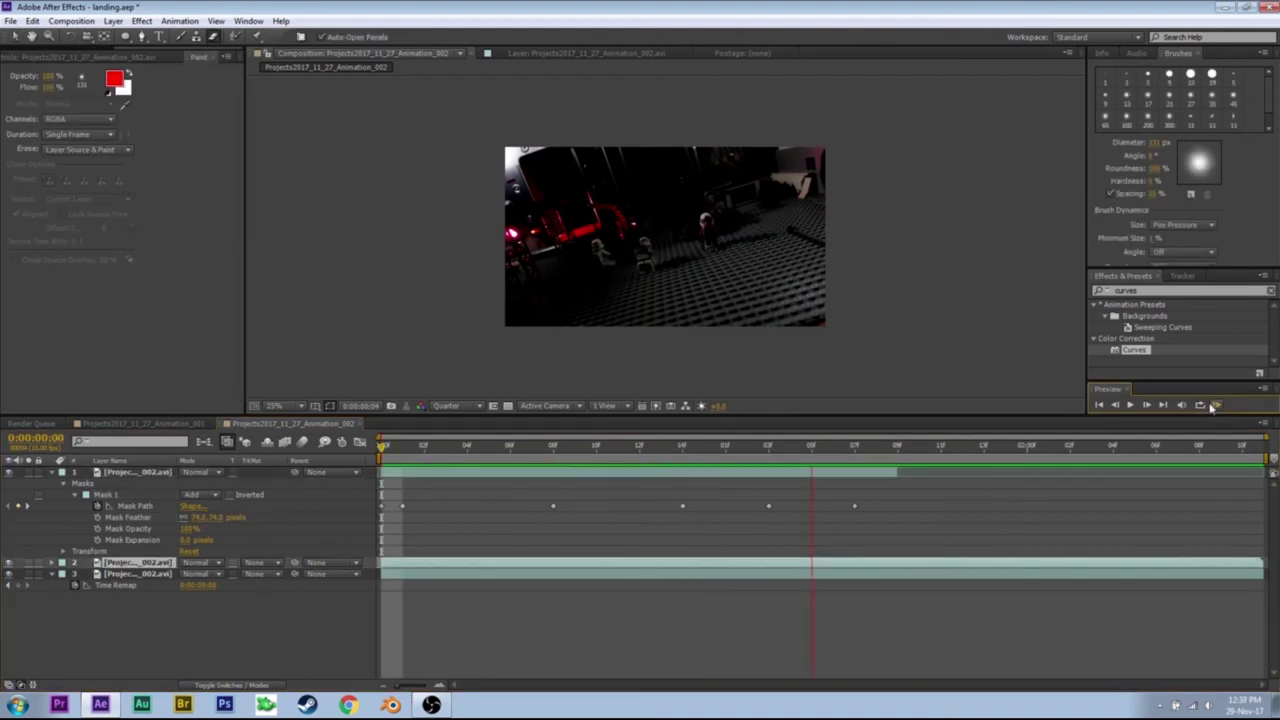
pyautogui.press('space')
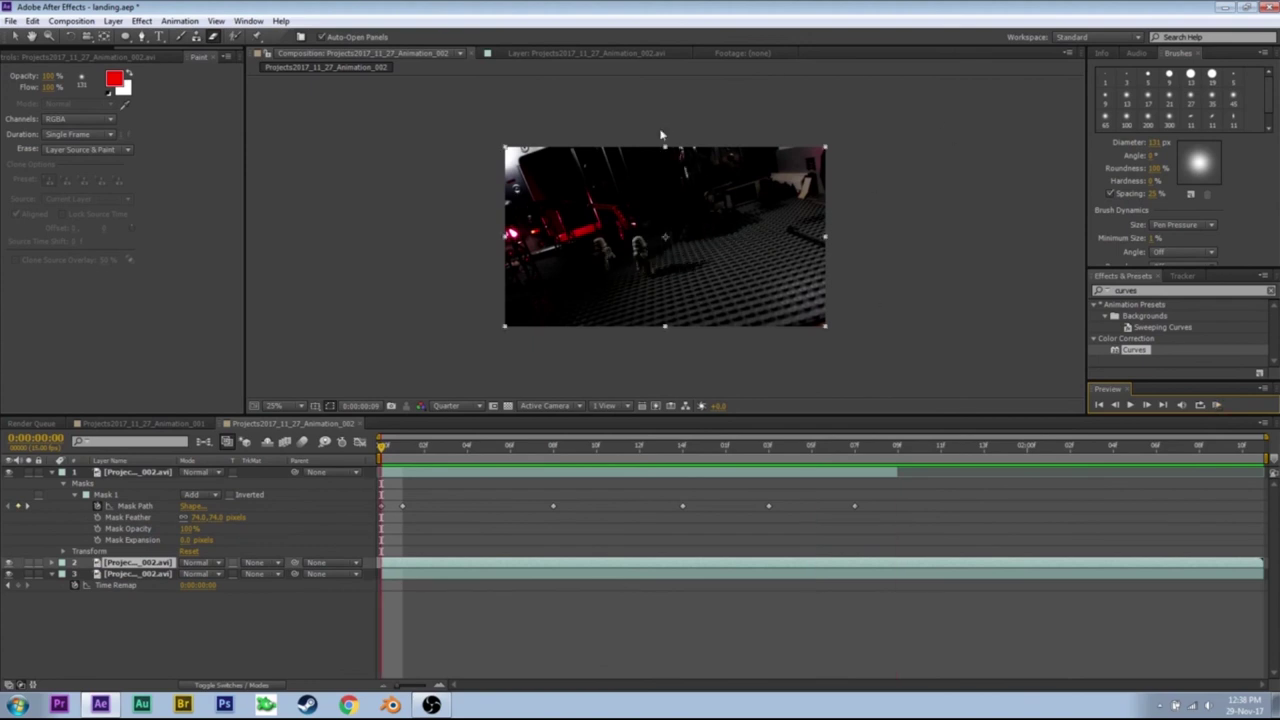
# Collapse the layer properties, add widescreen cropper.png as the top layer of the composition, and play through the shot
pyautogui.click(62, 471)
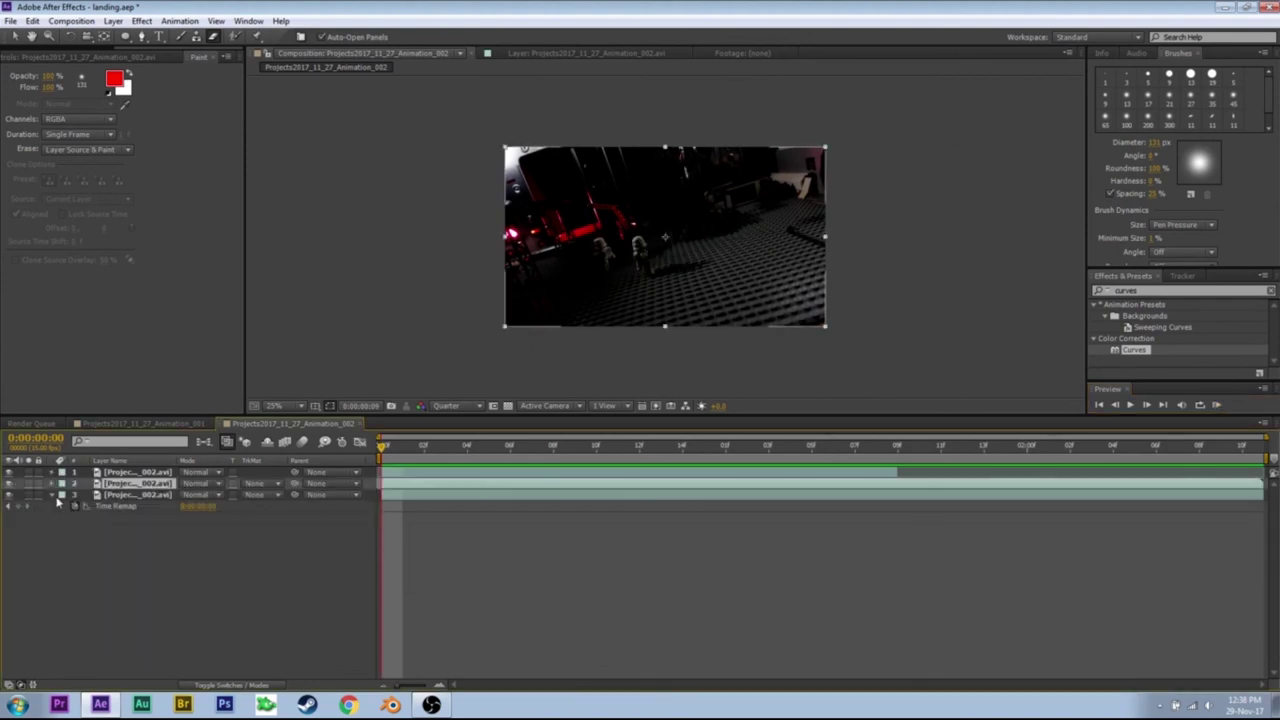
pyautogui.click(52, 495)
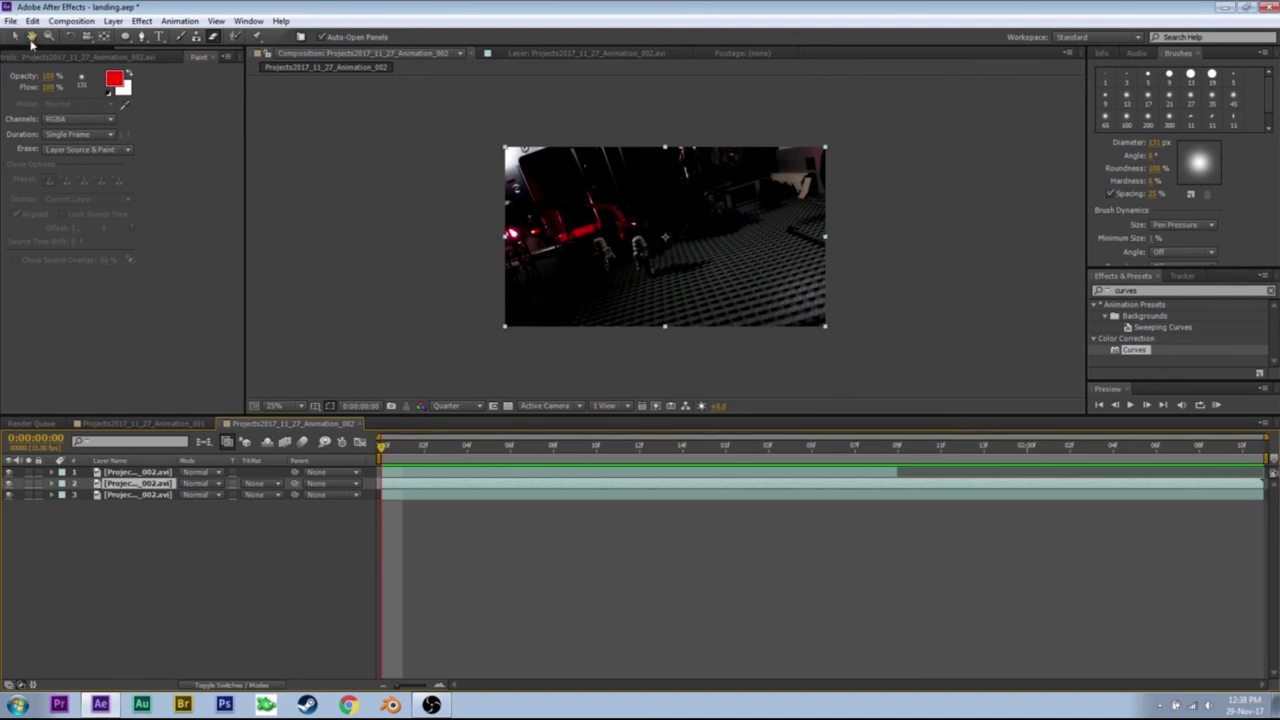
pyautogui.click(22, 48)
pyautogui.click(23, 54)
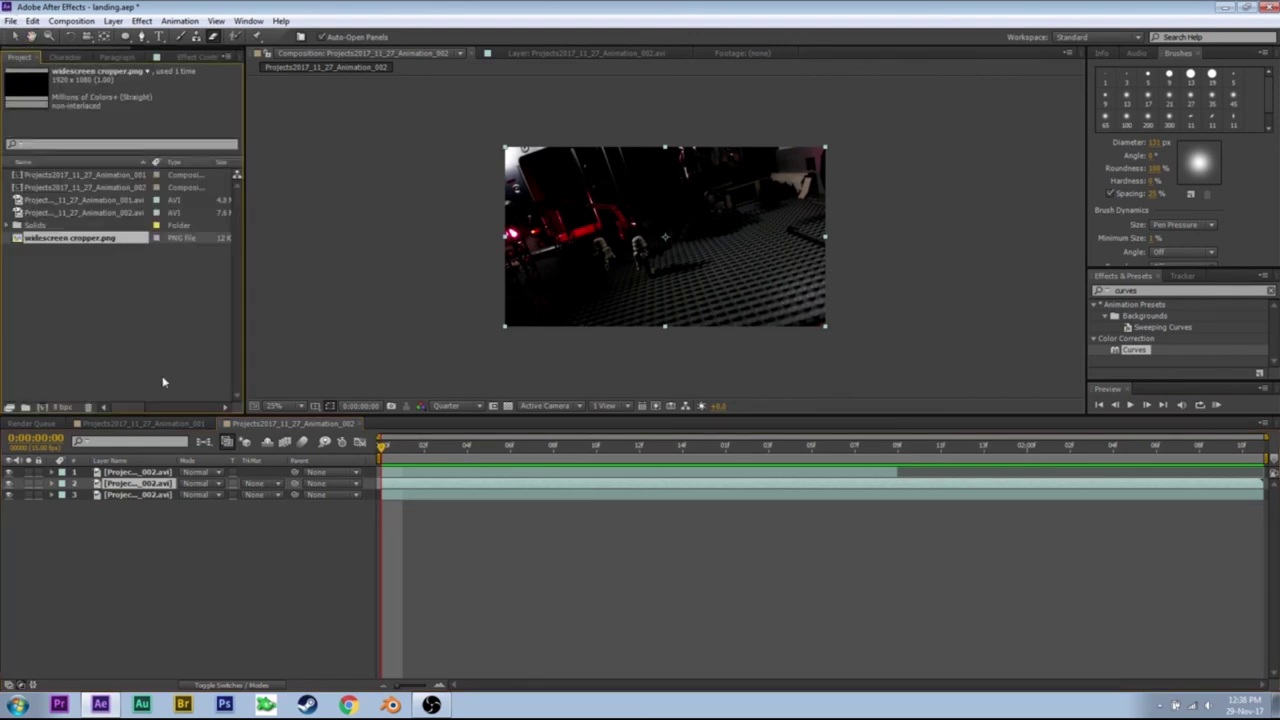
pyautogui.click(128, 470)
pyautogui.moveTo(127, 468); pyautogui.dragTo(127, 467)
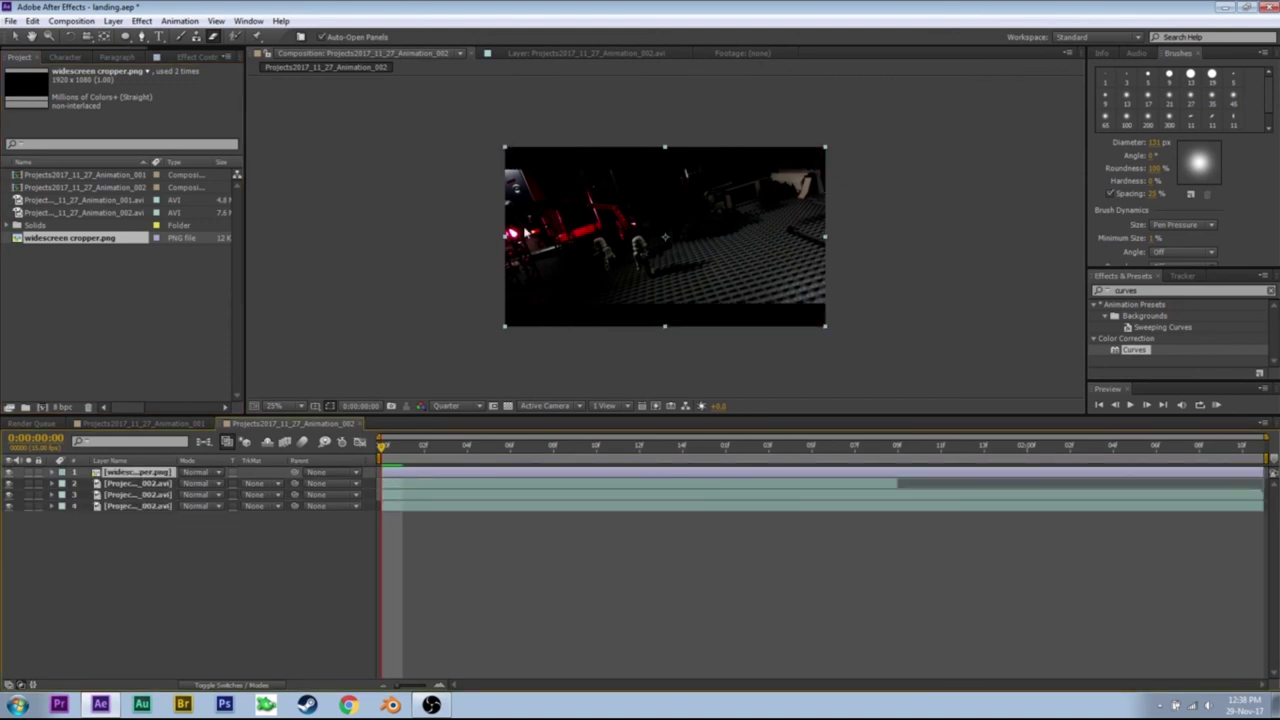
pyautogui.moveTo(386, 448); pyautogui.dragTo(455, 465)
pyautogui.press('space')
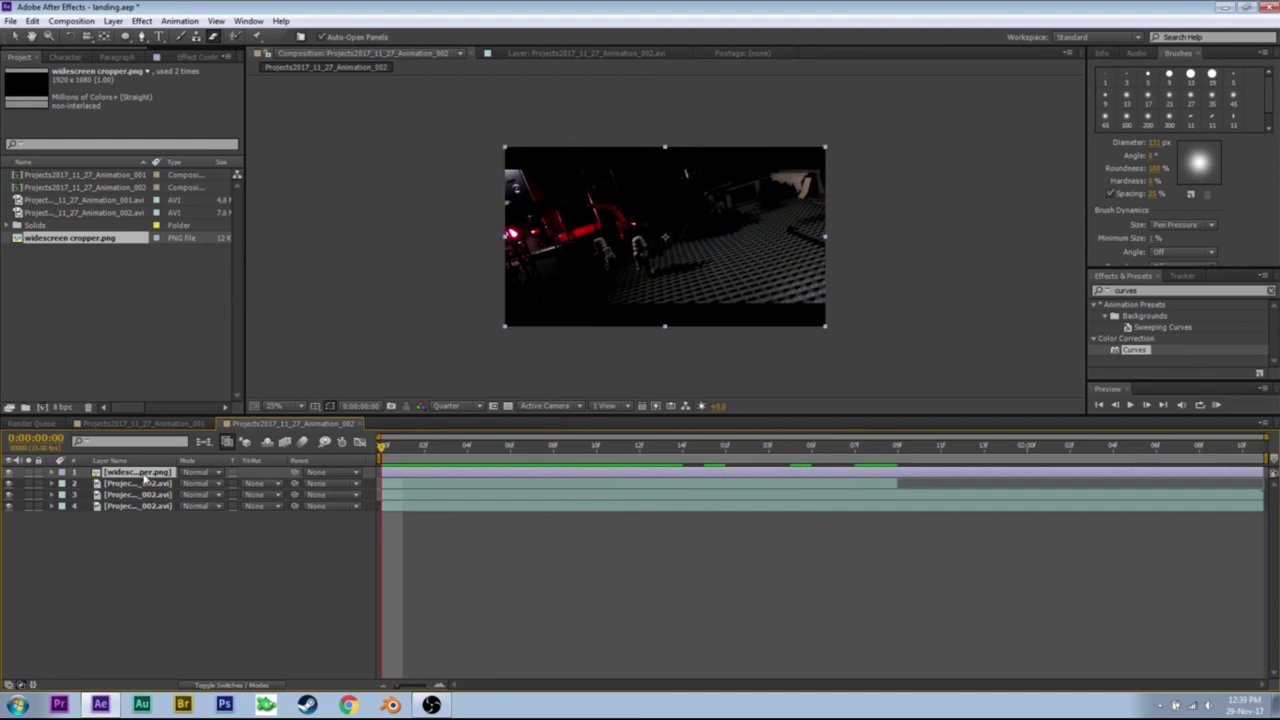
# Create a black solid below the widescreen cropper and apply Optical Flares to it with a scale of 15
pyautogui.click(141, 21)
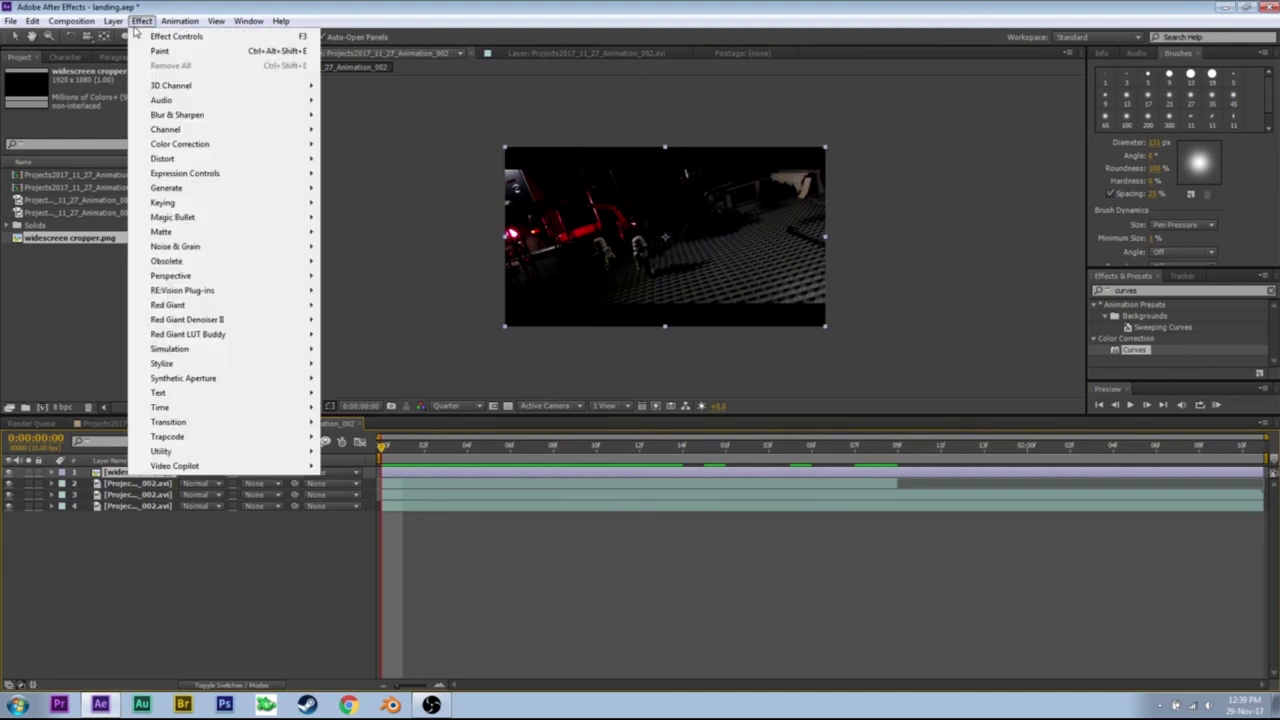
pyautogui.hotkey('ctrl', 'y')
pyautogui.click(141, 21)
pyautogui.click(365, 480)
pyautogui.moveTo(141, 127); pyautogui.dragTo(56, 127)
pyautogui.moveTo(131, 472); pyautogui.dragTo(131, 489)
pyautogui.scroll(1, 665, 236)
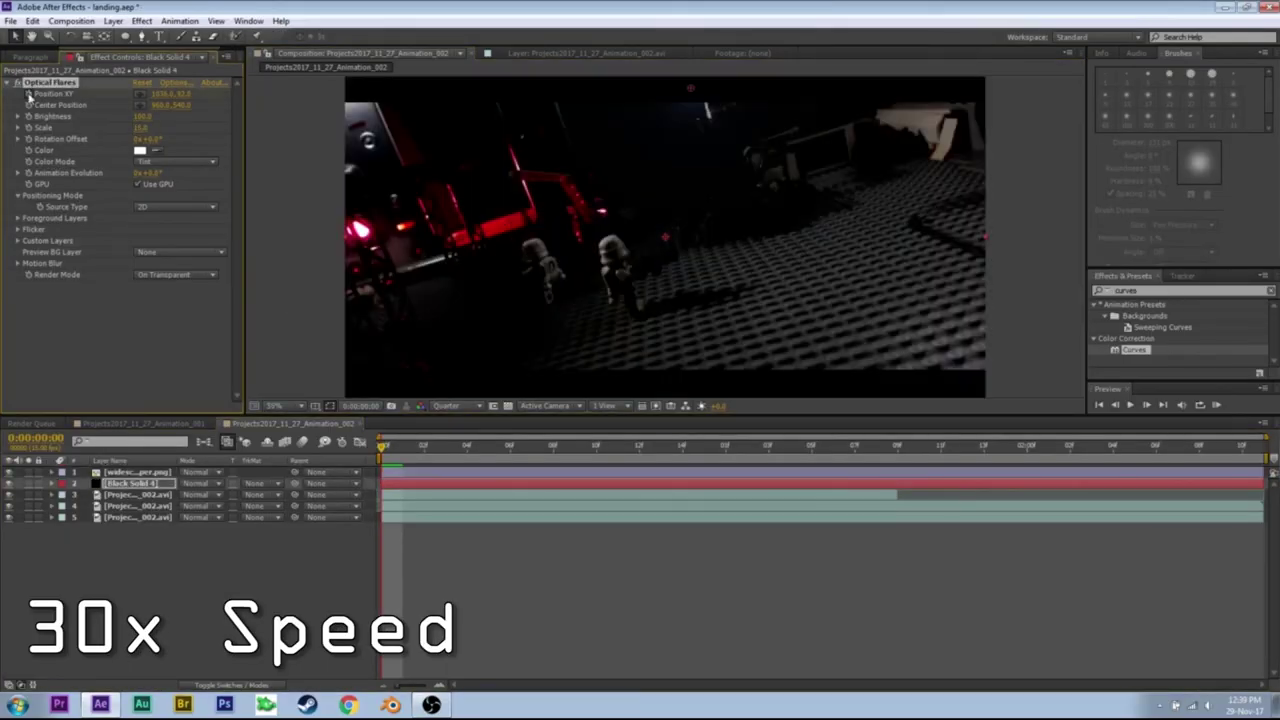
# Keyframe the flare's position frame by frame along the descending stormtrooper's foot thruster, and trim the solid's end at 0:00:01:08
pyautogui.click(29, 94)
pyautogui.moveTo(712, 145); pyautogui.dragTo(737, 245)
pyautogui.press('pagedown')
pyautogui.press('pagedown')
pyautogui.press('pagedown')
pyautogui.press('pagedown')
pyautogui.press('pagedown')
pyautogui.press('pagedown')
pyautogui.press('pagedown')
pyautogui.press('pagedown')
pyautogui.press('pagedown')
pyautogui.press('pagedown')
pyautogui.press('pagedown')
pyautogui.press('pagedown')
pyautogui.press('pagedown')
pyautogui.press('pagedown')
pyautogui.press('pagedown')
pyautogui.press('pagedown')
pyautogui.press('pagedown')
pyautogui.hotkey('alt', ']')
# Keyframe the flare's brightness to fade out to 0 by 0:00:01:08
pyautogui.click(29, 116)
pyautogui.click(706, 450)
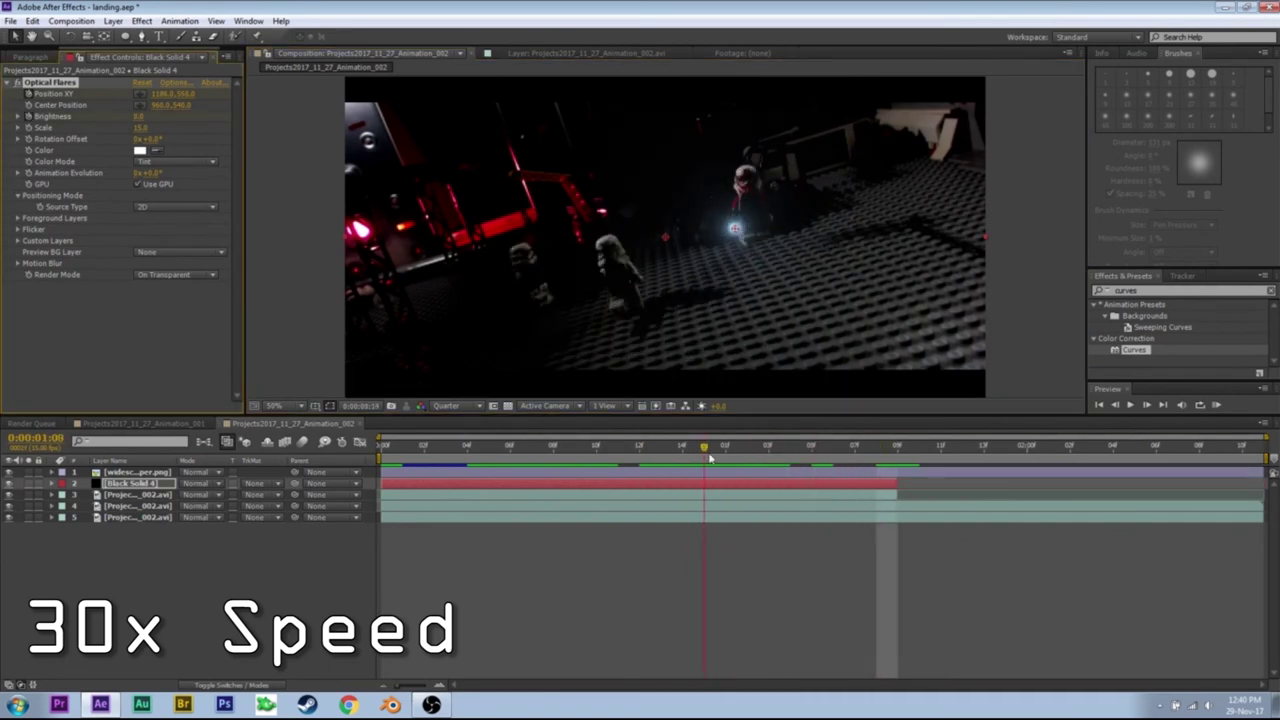
pyautogui.moveTo(706, 450); pyautogui.dragTo(574, 450)
pyautogui.press('pagedown')
pyautogui.moveTo(142, 116); pyautogui.dragTo(57, 116)
pyautogui.click(51, 483)
# Preview the flare animation, set the flare's scale to 10, and return to the start of the timeline
pyautogui.click(1216, 405)
pyautogui.click(813, 450)
pyautogui.click(854, 450)
pyautogui.click(141, 127)
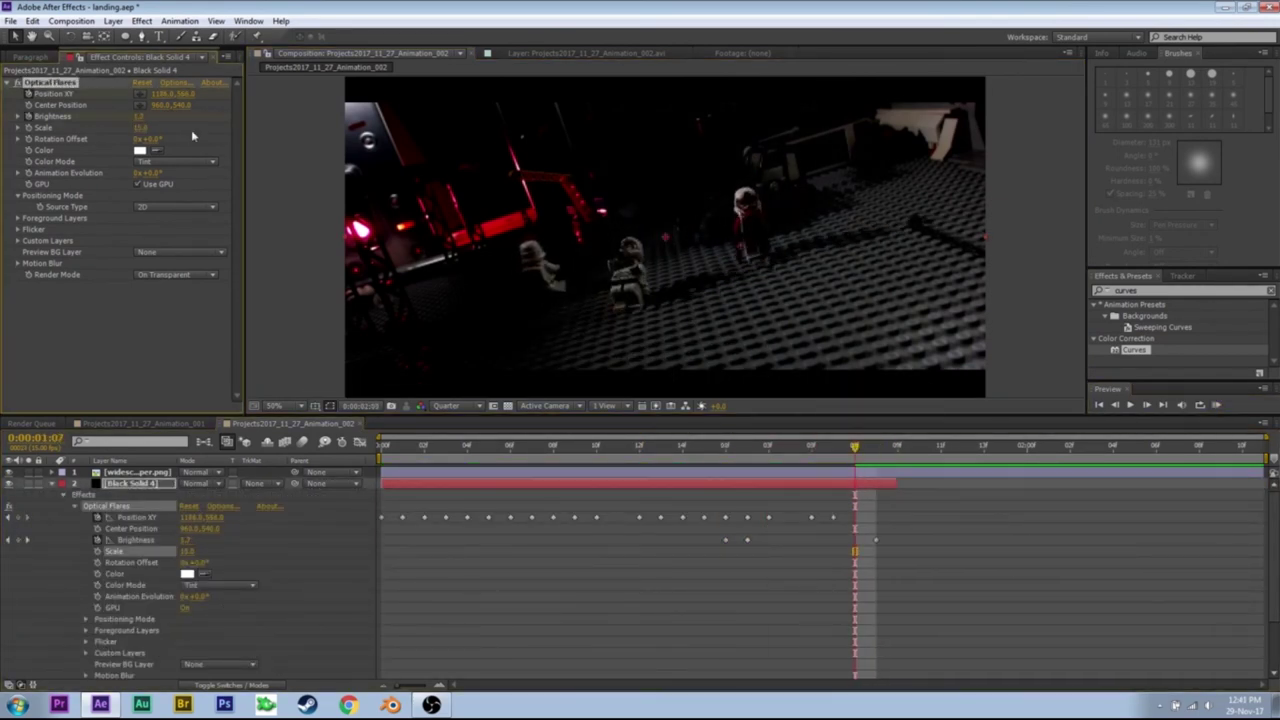
pyautogui.click(811, 450)
pyautogui.moveTo(810, 462)
pyautogui.mouseDown()
pyautogui.moveTo(411, 471)
pyautogui.moveTo(576, 466)
pyautogui.moveTo(383, 440)
pyautogui.mouseUp()
# Collapse the flare solid, open the middle Animation_002 footage layer for erasing, and return to the composition
pyautogui.click(51, 483)
pyautogui.doubleClick(138, 506)
pyautogui.click(213, 36)
pyautogui.click(362, 53)
# Duplicate the flare solid and show the copy's Optical Flares settings
pyautogui.click(131, 483)
pyautogui.hotkey('ctrl', 'd')
pyautogui.press('v')
pyautogui.click(78, 57)
# Keyframe the duplicate flare's position frame by frame along the stormtrooper's other foot thruster and check its keyframes
pyautogui.press('pagedown')
pyautogui.press('pagedown')
pyautogui.press('pagedown')
pyautogui.press('pagedown')
pyautogui.press('pagedown')
pyautogui.press('pagedown')
pyautogui.press('pagedown')
pyautogui.press('pagedown')
pyautogui.press('pagedown')
pyautogui.press('pagedown')
pyautogui.press('pagedown')
pyautogui.press('pagedown')
pyautogui.press('pagedown')
pyautogui.press('pagedown')
pyautogui.press('pagedown')
pyautogui.press('pagedown')
pyautogui.press('pagedown')
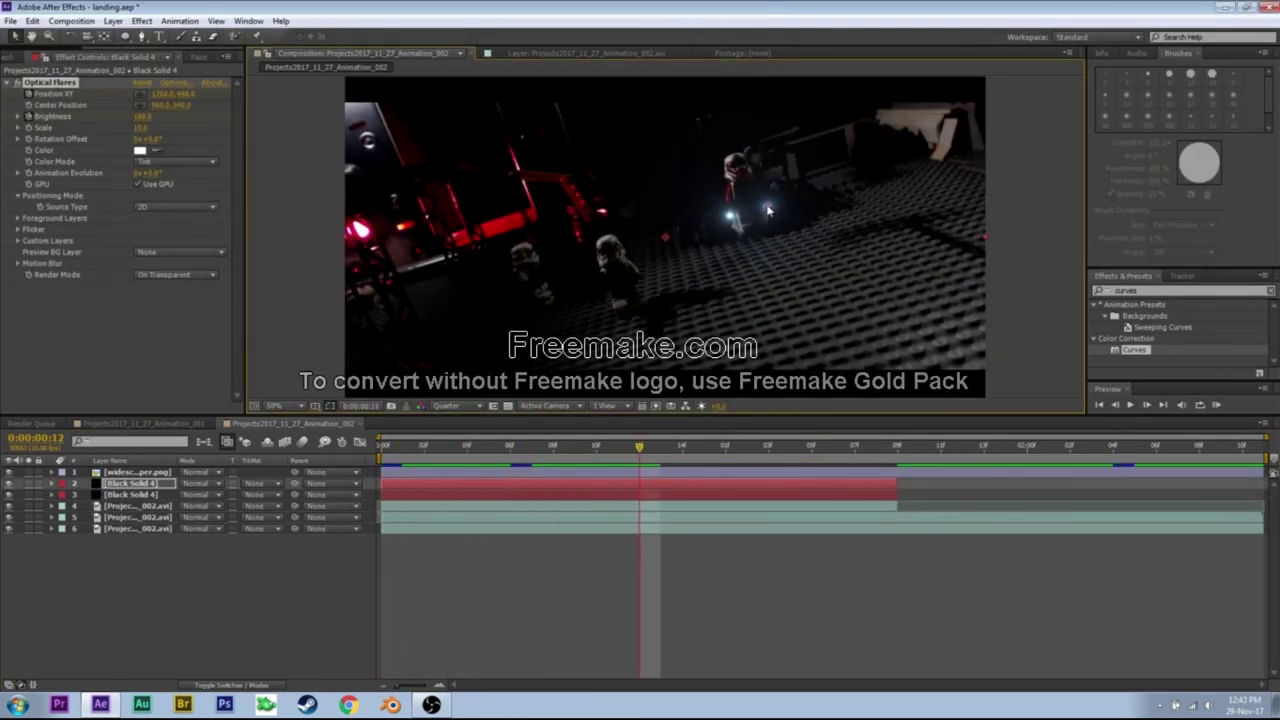
pyautogui.click(51, 483)
pyautogui.click(811, 540)
pyautogui.click(51, 483)
# Add a top adjustment layer with the RSMB motion blur effect at a blur amount of 0.25, and preview it
pyautogui.hotkey('ctrl', 'alt', 'y')
pyautogui.click(1180, 290)
pyautogui.write('rsmb')
pyautogui.doubleClick(1133, 316)
pyautogui.click(1216, 405)
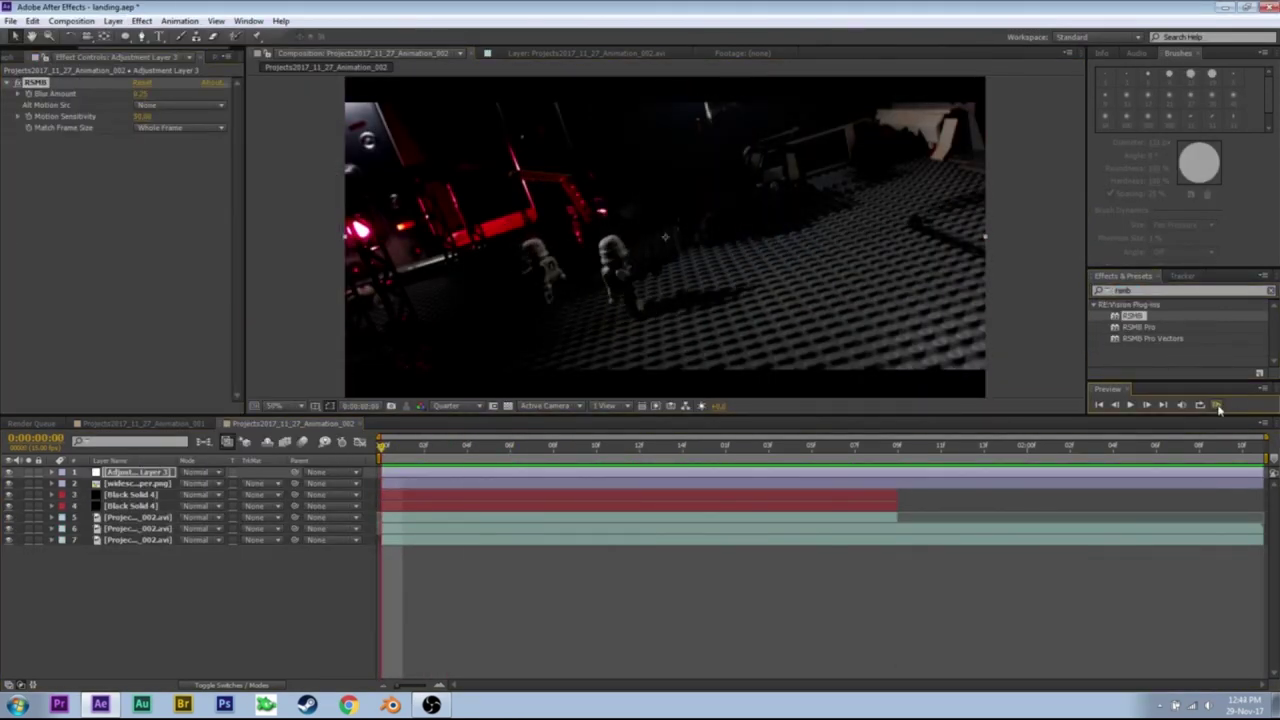
# Erase unwanted areas of the middle Animation_002 footage layer over successive frames and scrub the composition to check
pyautogui.doubleClick(138, 528)
pyautogui.click(213, 36)
pyautogui.moveTo(560, 170); pyautogui.dragTo(660, 215)
pyautogui.press('pagedown')
pyautogui.press('pagedown')
pyautogui.press('pagedown')
pyautogui.press('pagedown')
pyautogui.press('pagedown')
pyautogui.press('pagedown')
pyautogui.press('pagedown')
pyautogui.moveTo(709, 180); pyautogui.dragTo(590, 325)
pyautogui.click(362, 53)
pyautogui.moveTo(814, 449); pyautogui.dragTo(510, 449)
# Erase another remaining area on the footage layer and play the composition
pyautogui.click(585, 53)
pyautogui.moveTo(650, 300)
pyautogui.mouseDown()
pyautogui.moveTo(538, 166)
pyautogui.moveTo(358, 229)
pyautogui.mouseUp()
pyautogui.click(362, 53)
pyautogui.press('space')
# Create a black solid with an Optical Flares effect for the red light source, set its blending mode to Add, and adjust its brightness
pyautogui.click(748, 446)
pyautogui.hotkey('ctrl', 'y')
pyautogui.press('Return')
pyautogui.click(141, 20)
pyautogui.press('v')
pyautogui.click(200, 494)
pyautogui.click(142, 116)
# Apply the Curves effect to the top adjustment layer and open its colour channel choices
pyautogui.click(138, 472)
pyautogui.click(1180, 290)
pyautogui.write('curv')
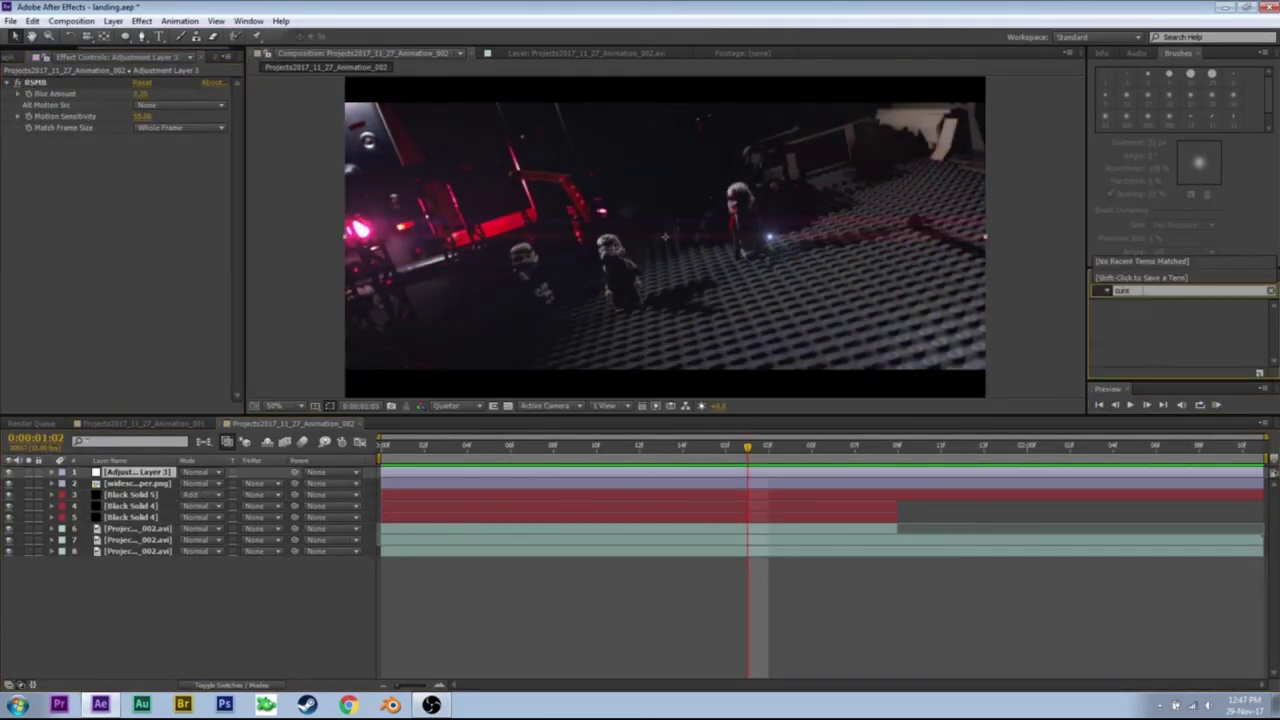
pyautogui.doubleClick(1134, 349)
pyautogui.click(175, 150)
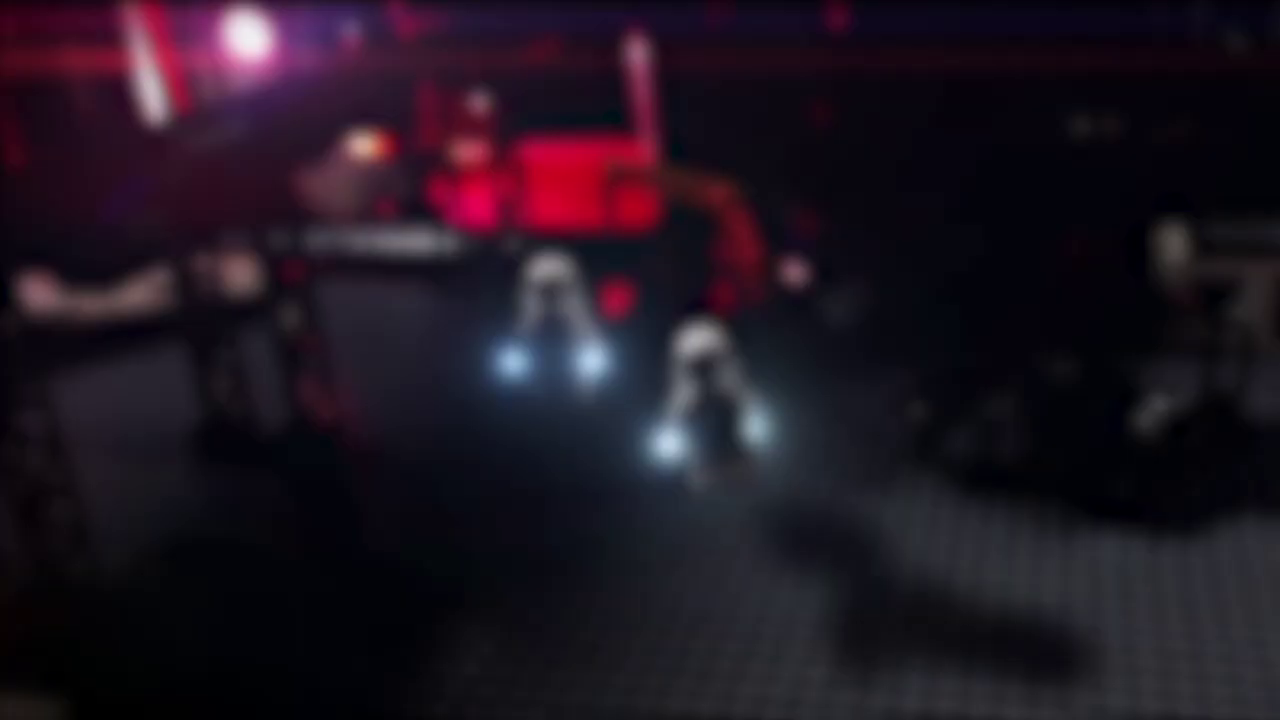